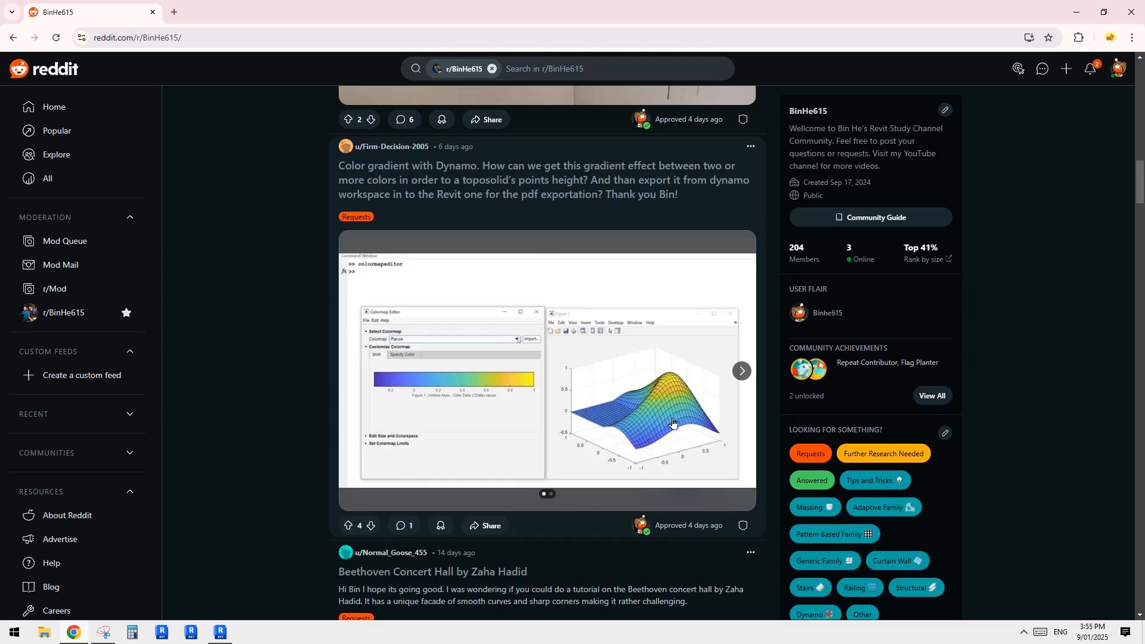
Compare the colormap surface image and the contoured toposolid image in the post about a Dynamo color gradient
click(741, 370)
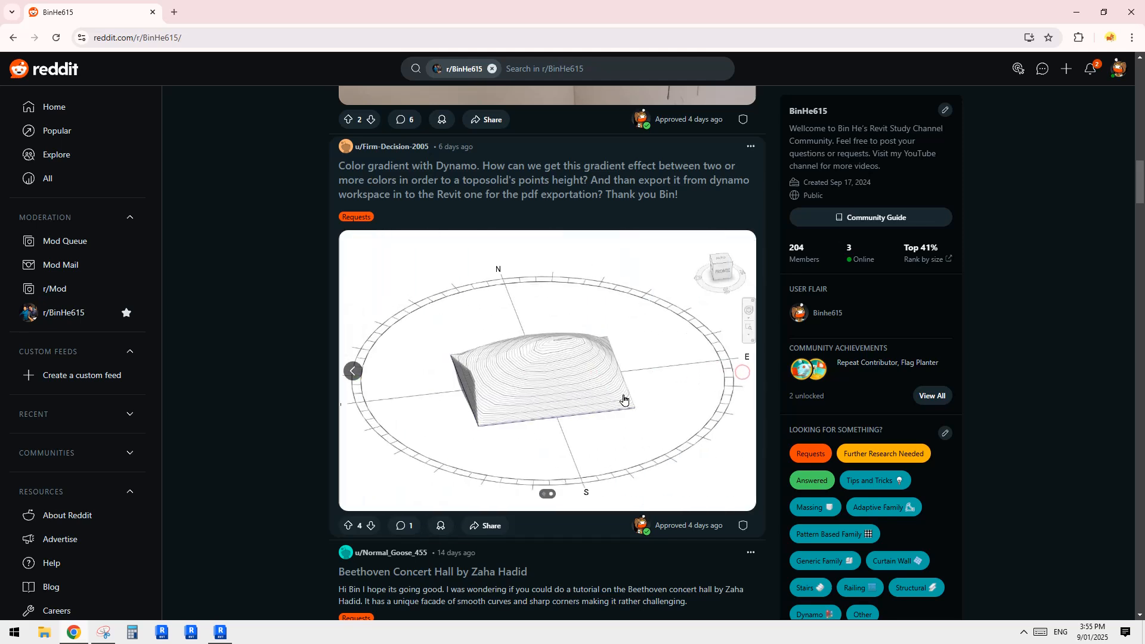
click(352, 370)
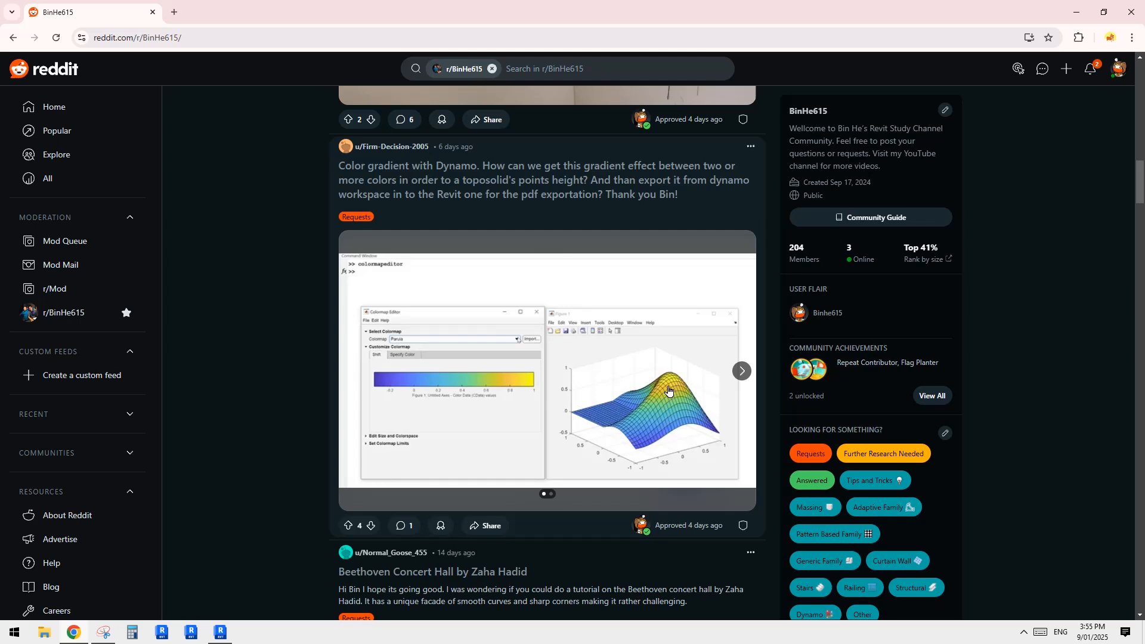
click(741, 371)
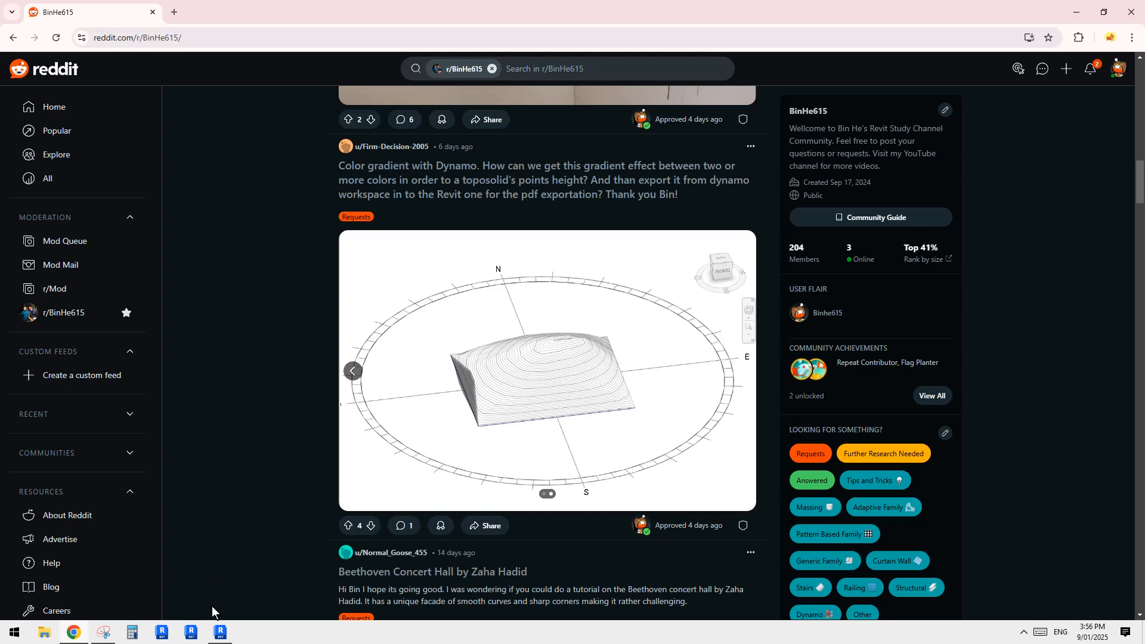
Switch to Revit to view the color-gradient surface beside the toposolid, and return to the Reddit post
click(221, 632)
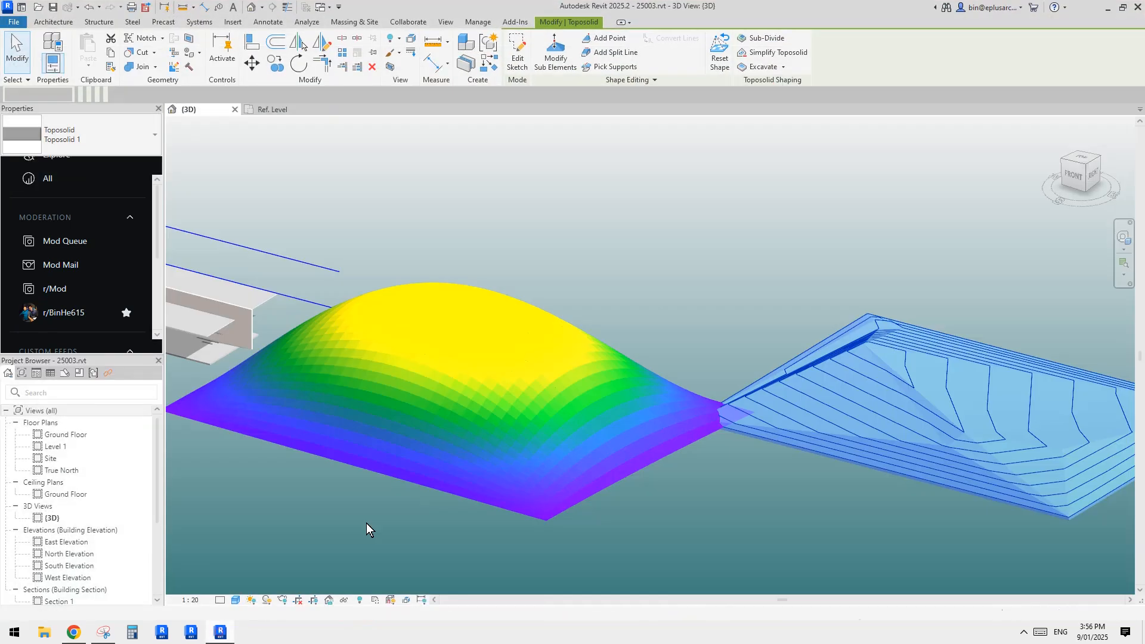
shift+middle_drag(548, 444, 685, 491)
click(74, 631)
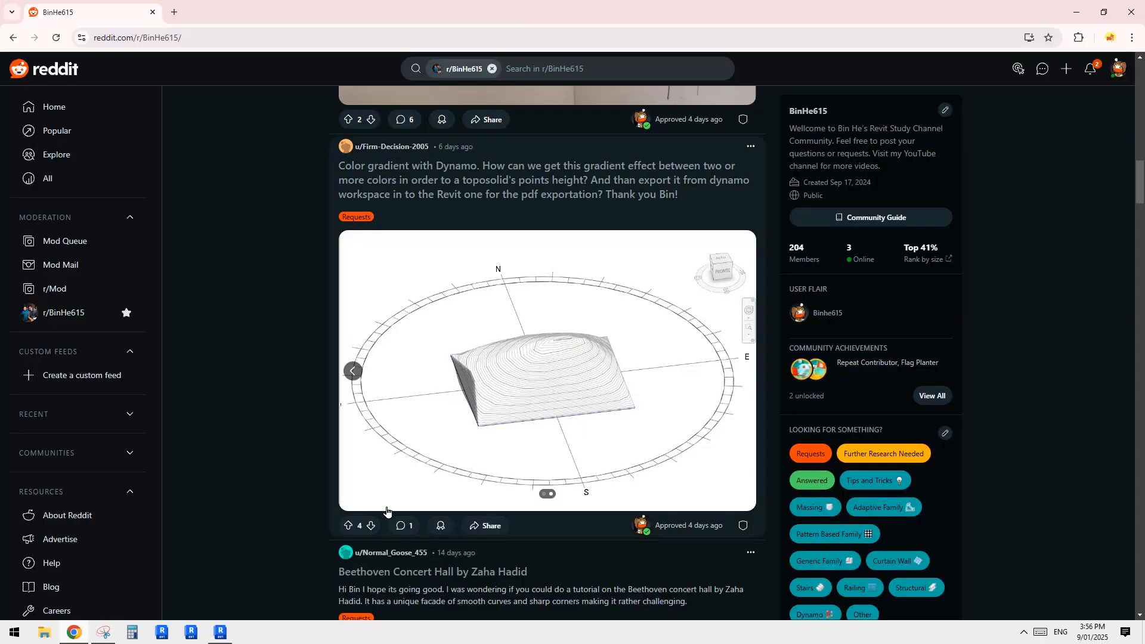
Examine the post's two reference images again, comparing the height-based color gradient with the plain toposolid
click(352, 370)
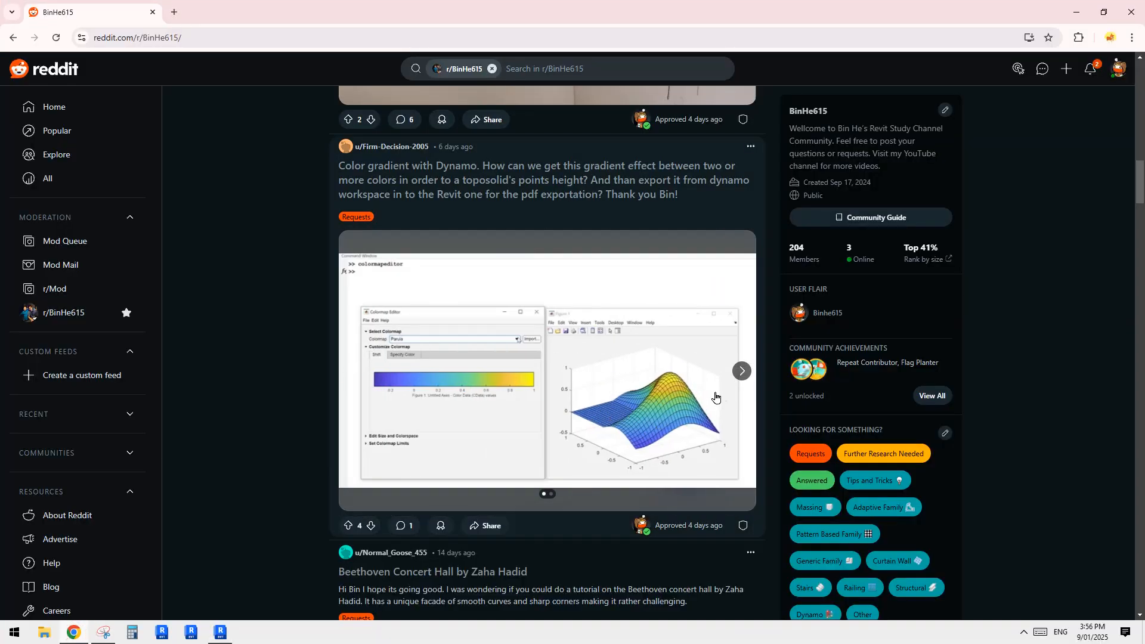
click(741, 370)
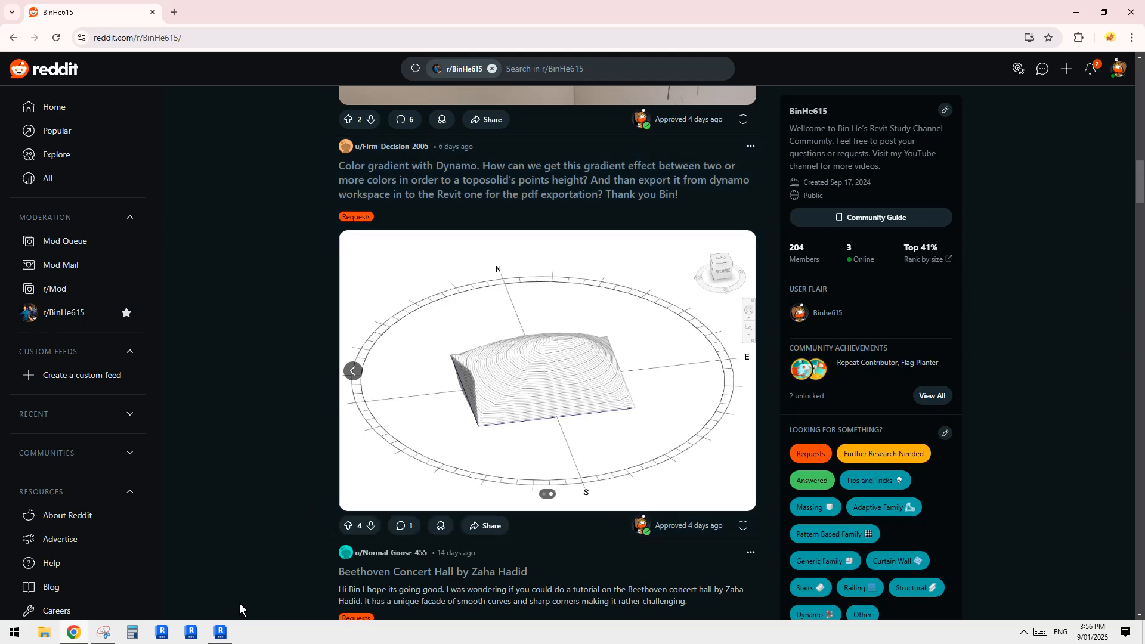
click(352, 371)
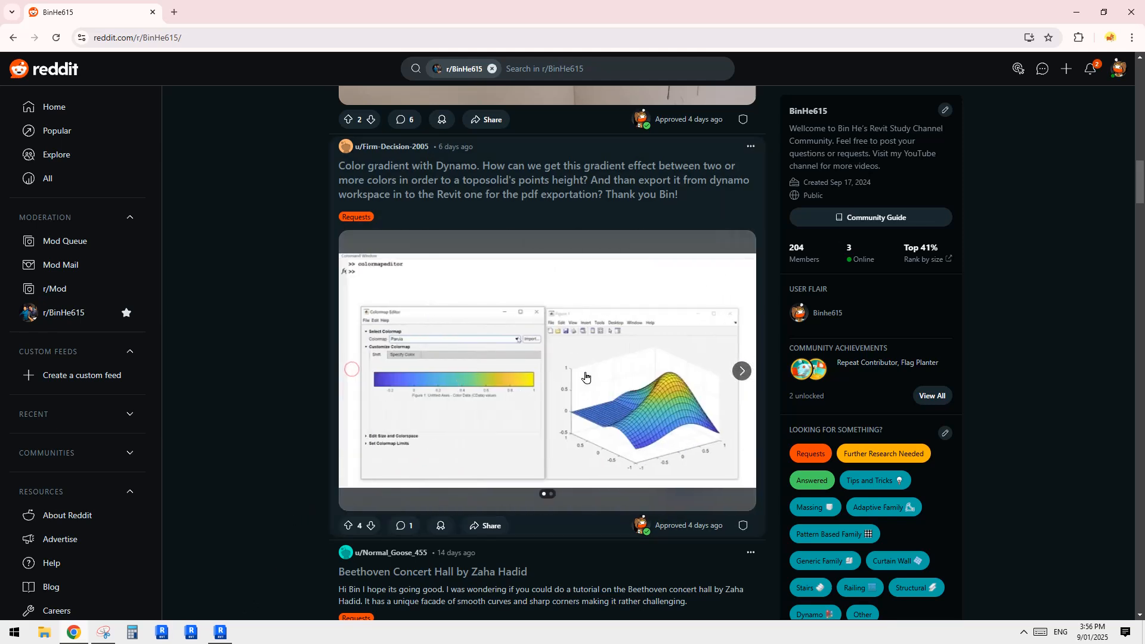
click(741, 370)
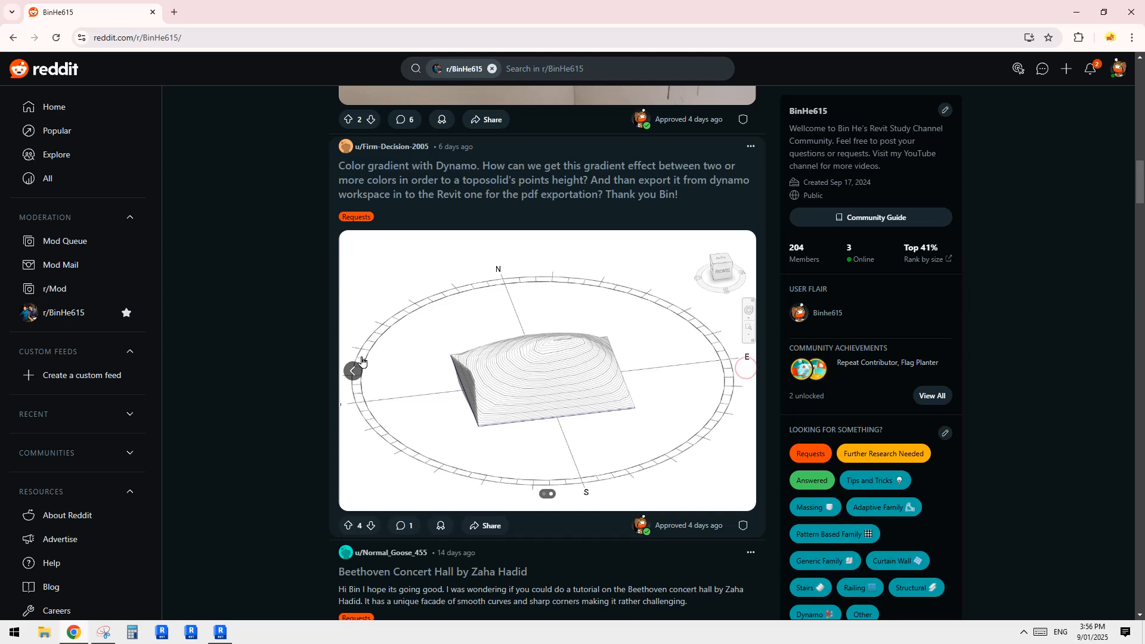
click(360, 365)
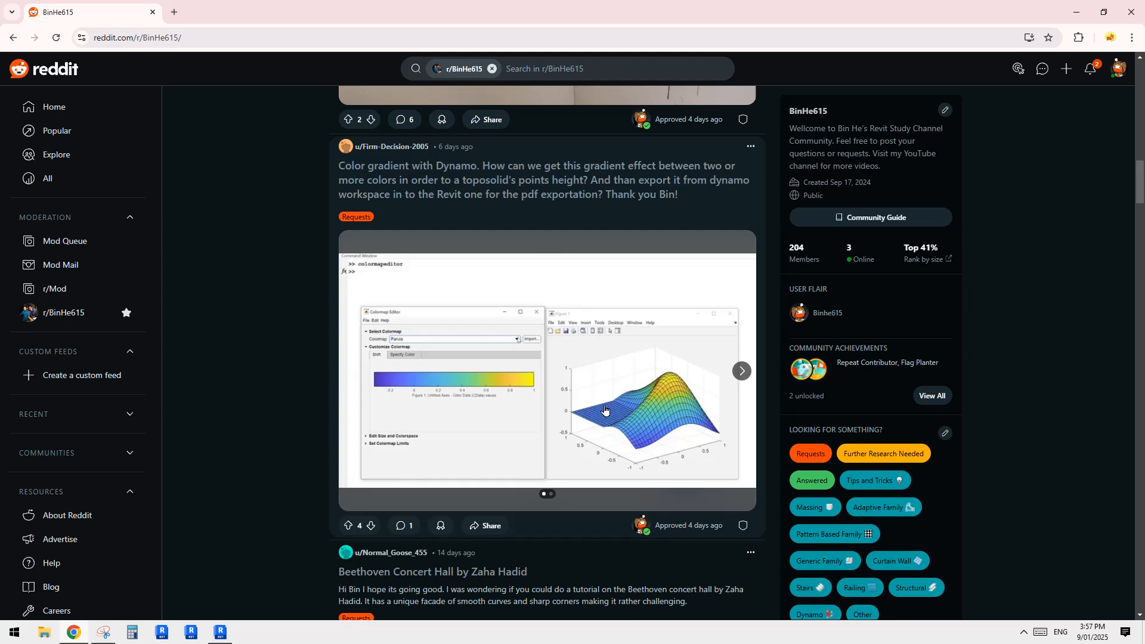
click(742, 371)
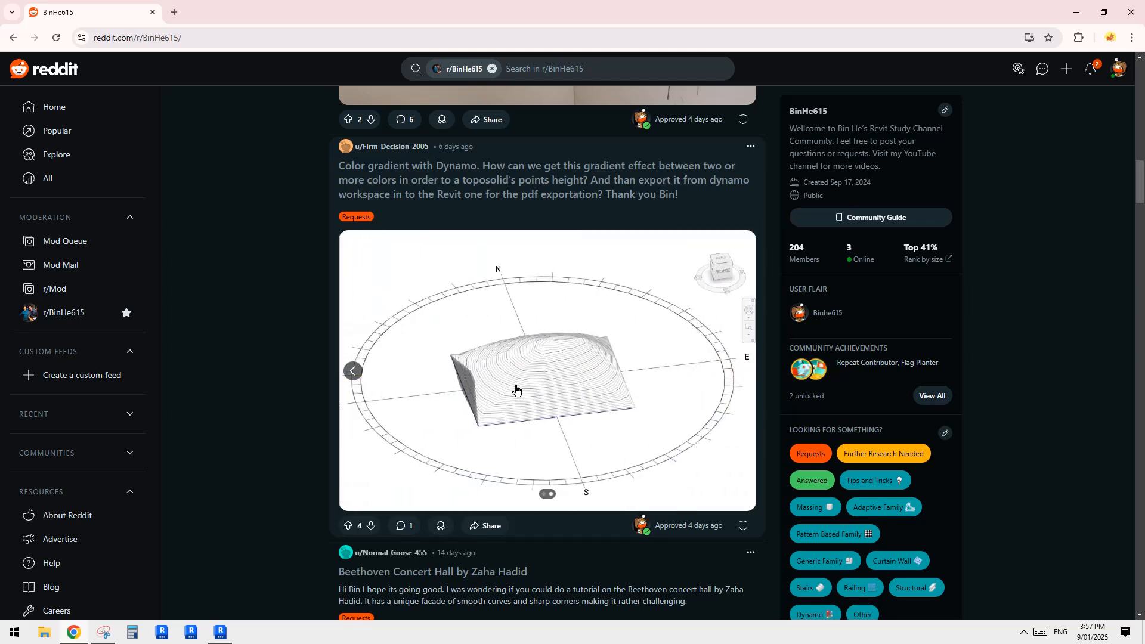
click(351, 369)
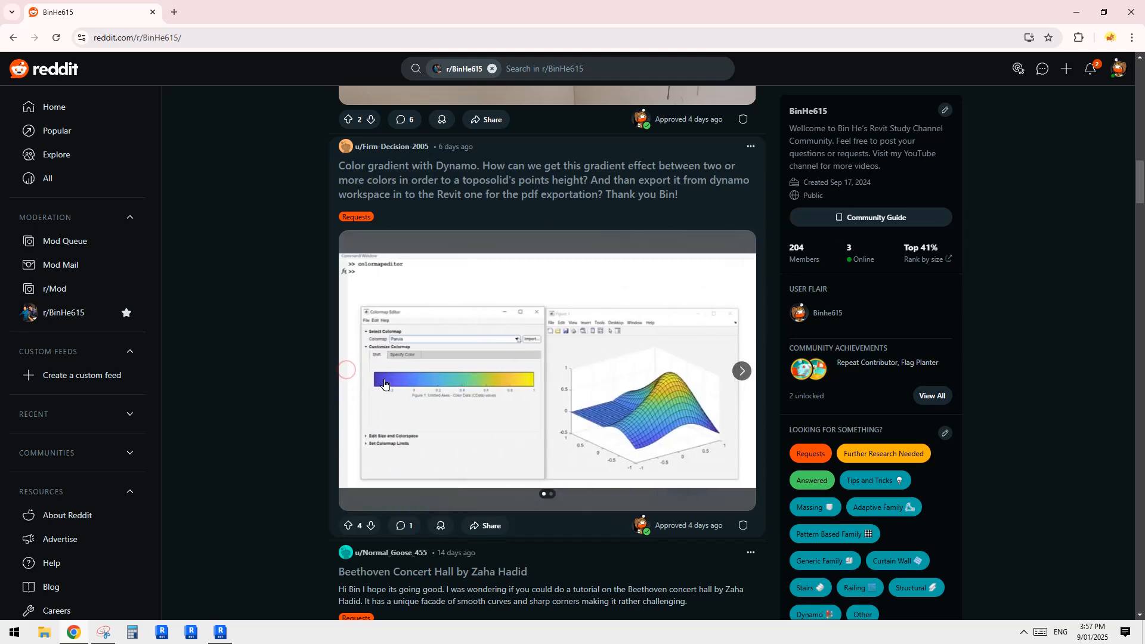
click(742, 371)
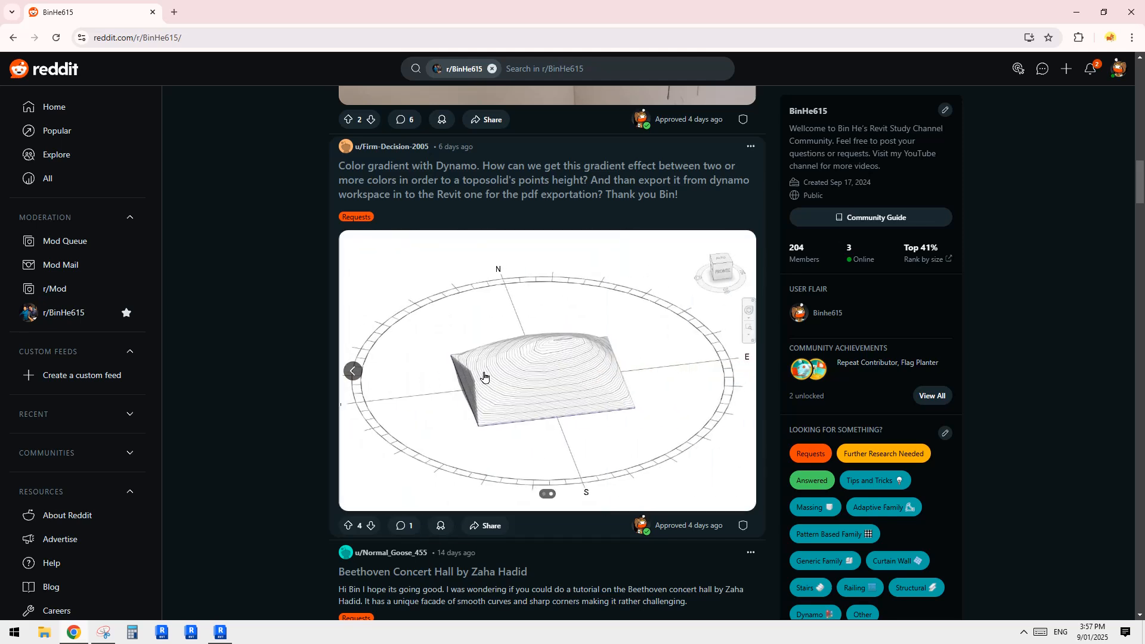
click(355, 370)
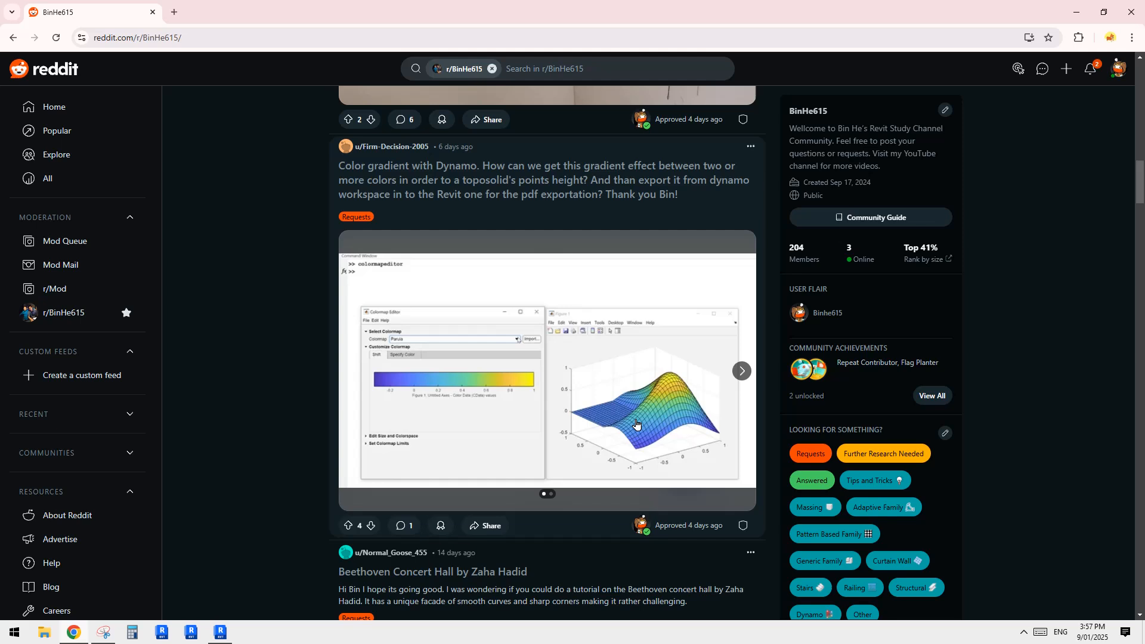
click(741, 371)
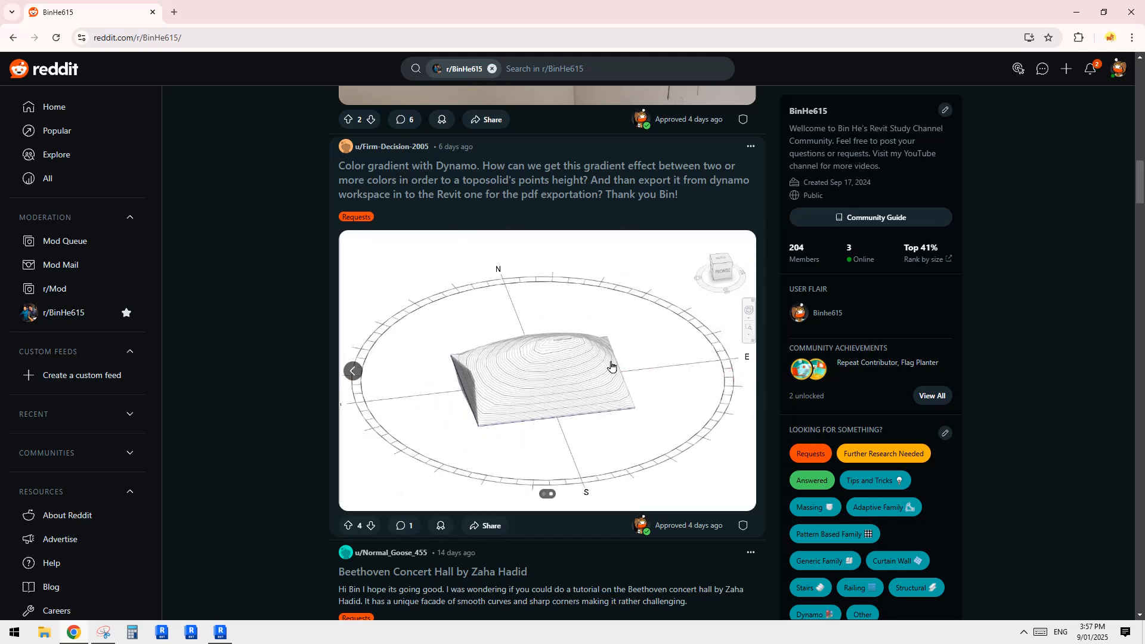
Switch to Revit and inspect the gradient surface from several angles, checking the individual Family7 panels that form it
click(220, 632)
shift+middle_drag(463, 425, 572, 473)
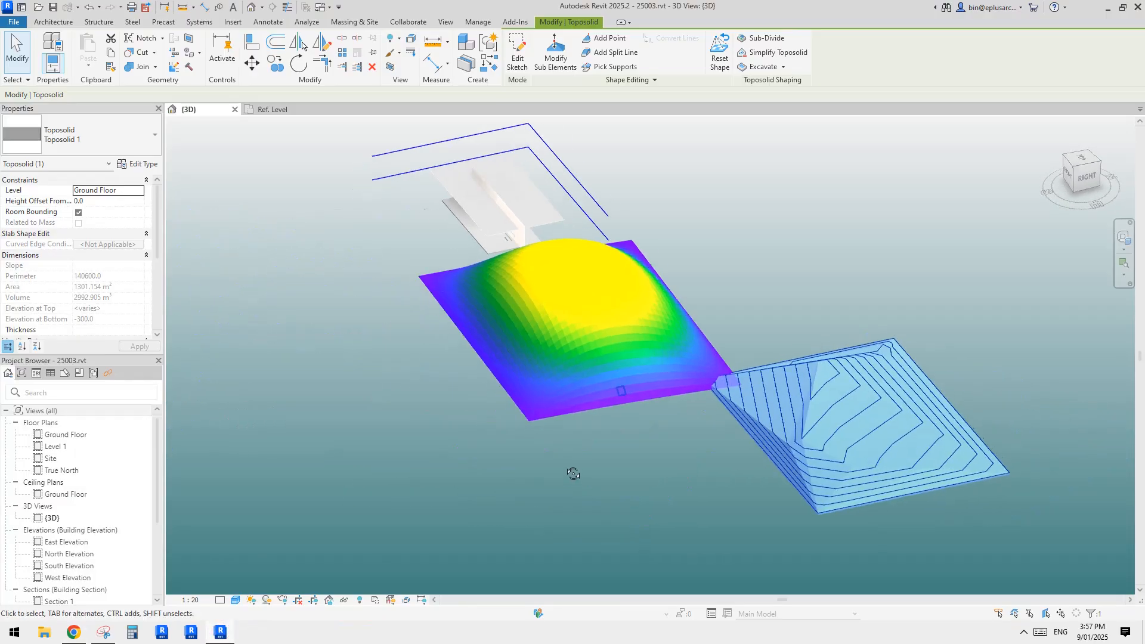
scroll(626, 400, up, 2)
shift+middle_drag(630, 374, 660, 416)
scroll(660, 415, up, 1)
mouse_move(498, 359)
shift+middle_down()
mouse_move(488, 338)
mouse_move(535, 344)
mouse_move(585, 394)
mouse_move(551, 339)
mouse_move(627, 417)
shift+middle_up()
click(566, 338)
key(Escape)
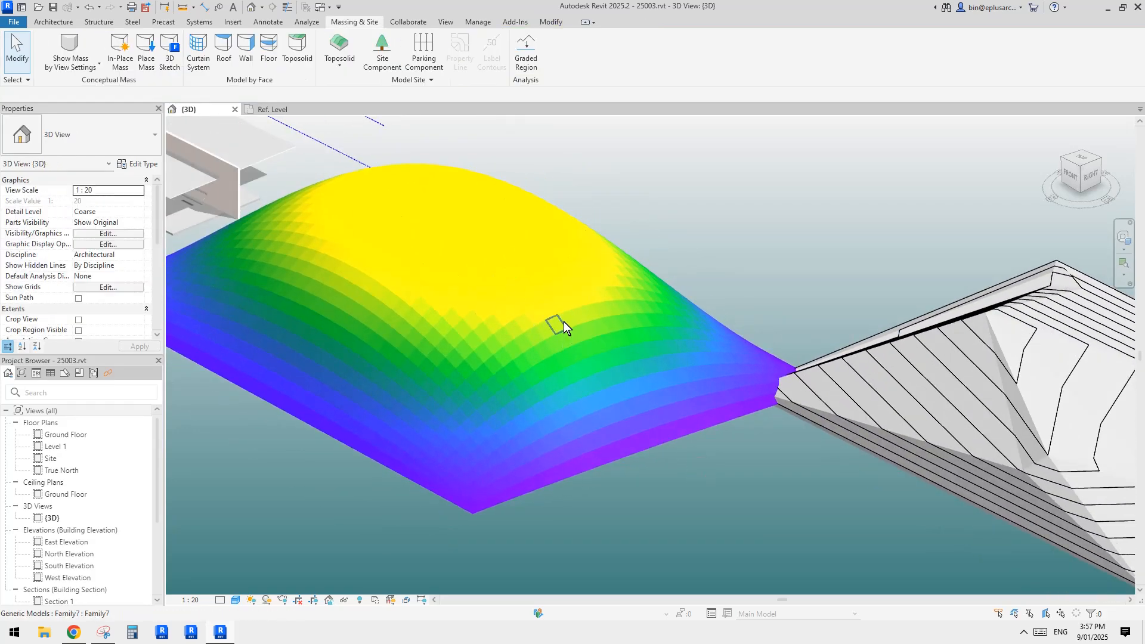
mouse_move(563, 321)
shift+middle_down()
mouse_move(617, 333)
mouse_move(650, 365)
shift+middle_up()
mouse_move(785, 448)
shift+middle_down()
mouse_move(732, 421)
mouse_move(730, 442)
mouse_move(755, 471)
mouse_move(674, 393)
shift+middle_up()
click(652, 386)
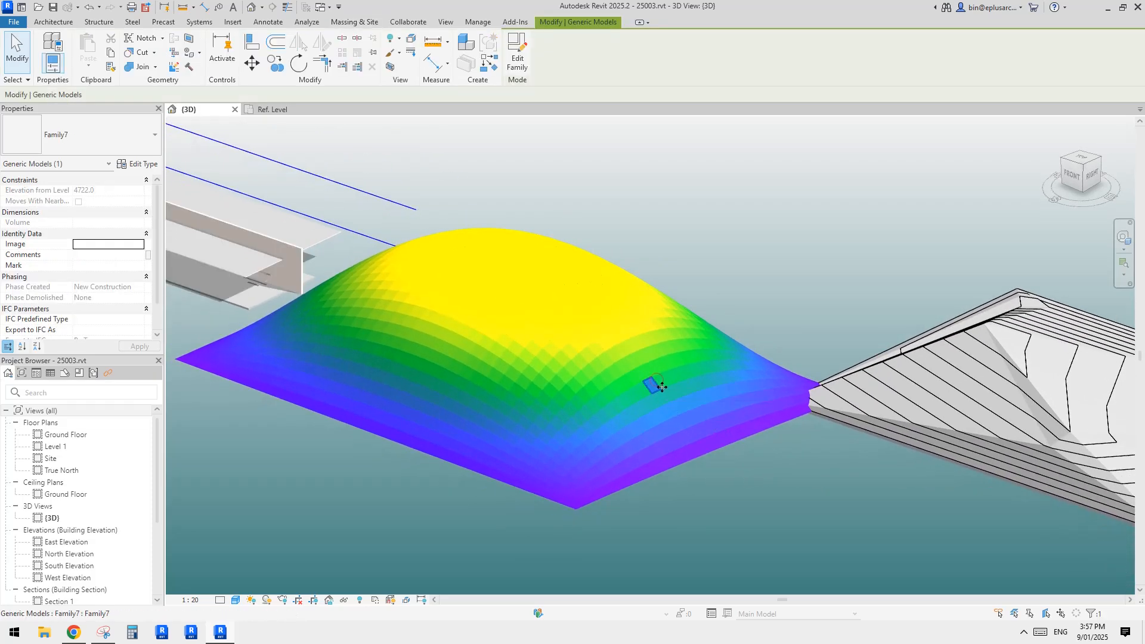
key(Escape)
shift+middle_drag(714, 413, 337, 531)
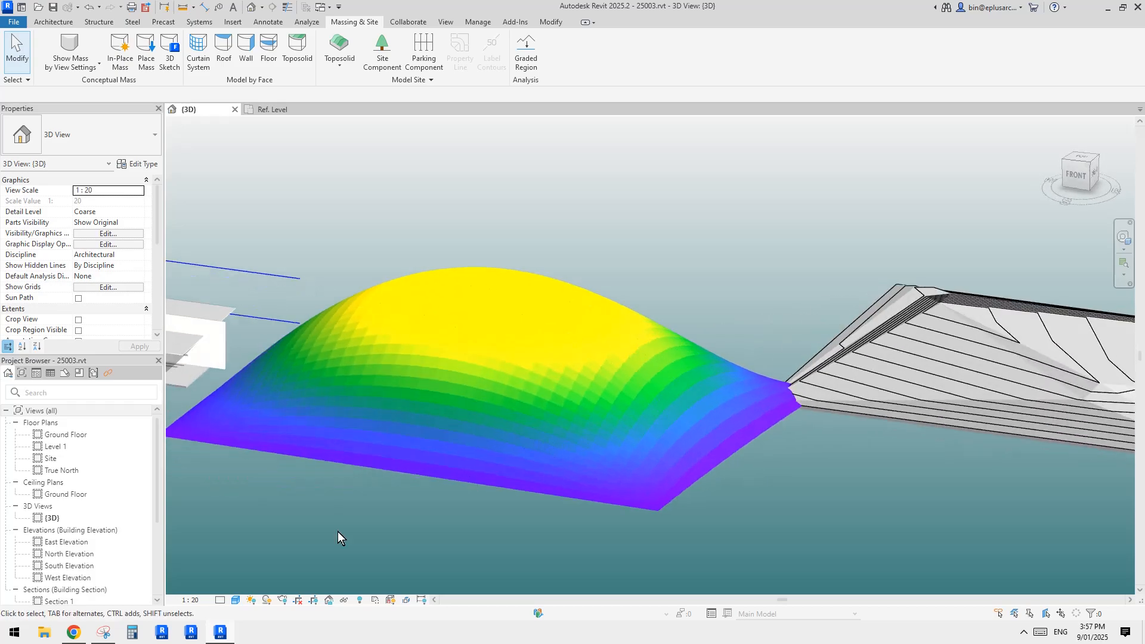
Examine how the panel colors vary with elevation from the base to the peak of the gradient surface
click(221, 634)
click(220, 634)
shift+middle_drag(831, 498, 833, 468)
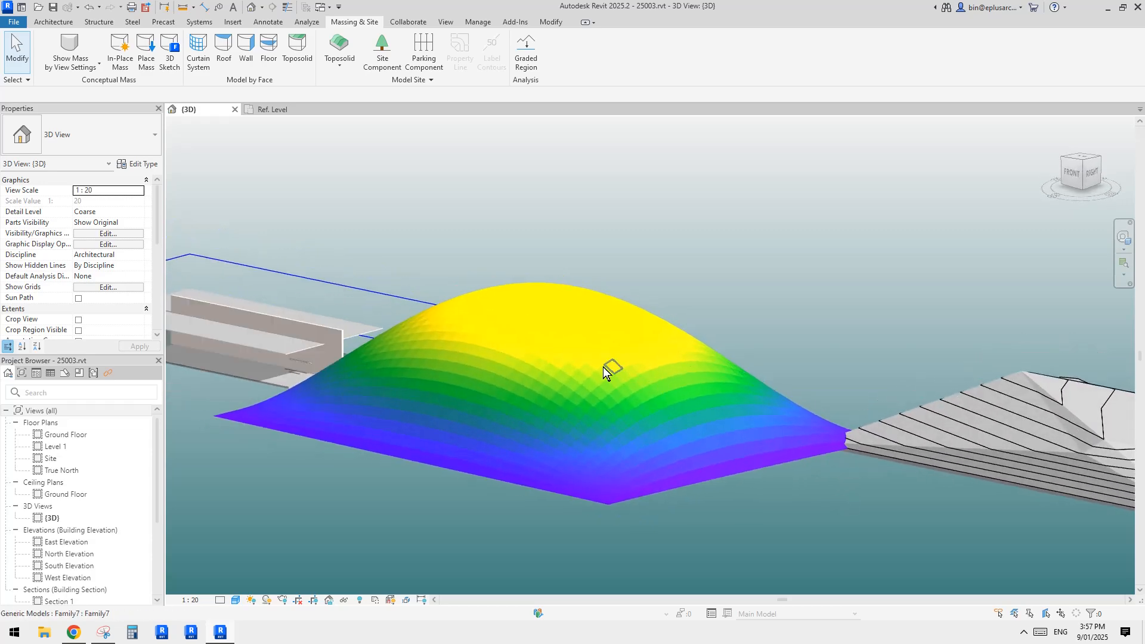
shift+middle_drag(564, 343, 706, 444)
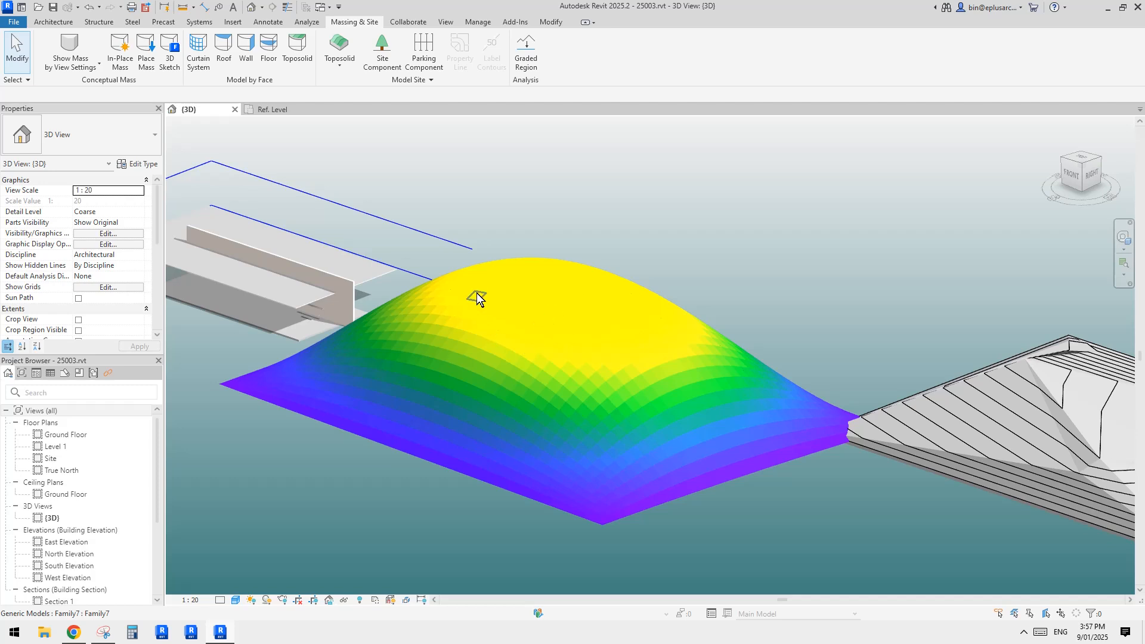
click(685, 429)
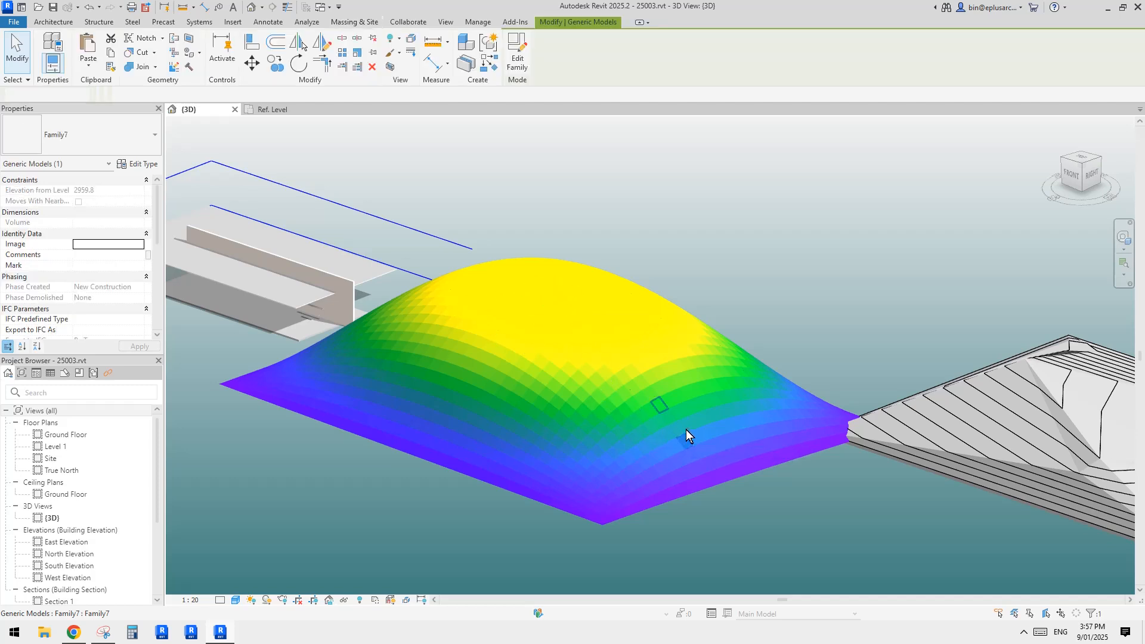
mouse_move(685, 429)
mouse_down()
mouse_move(587, 352)
mouse_move(563, 298)
mouse_move(514, 309)
mouse_move(632, 326)
mouse_move(549, 298)
mouse_up()
shift+middle_drag(614, 307, 623, 235)
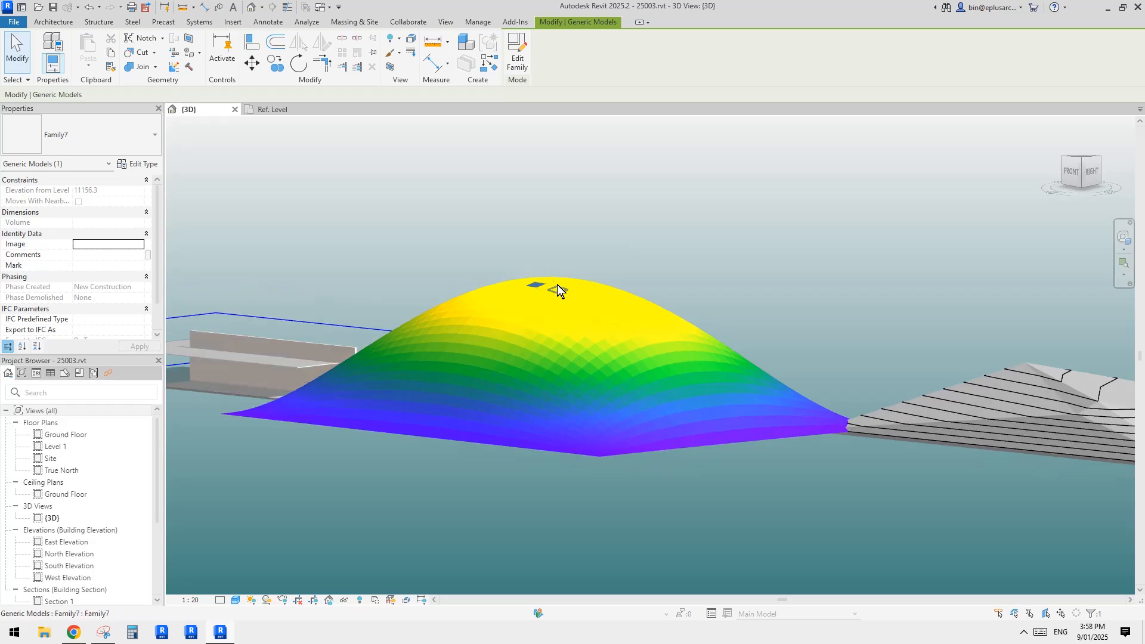
shift+middle_drag(577, 294, 782, 441)
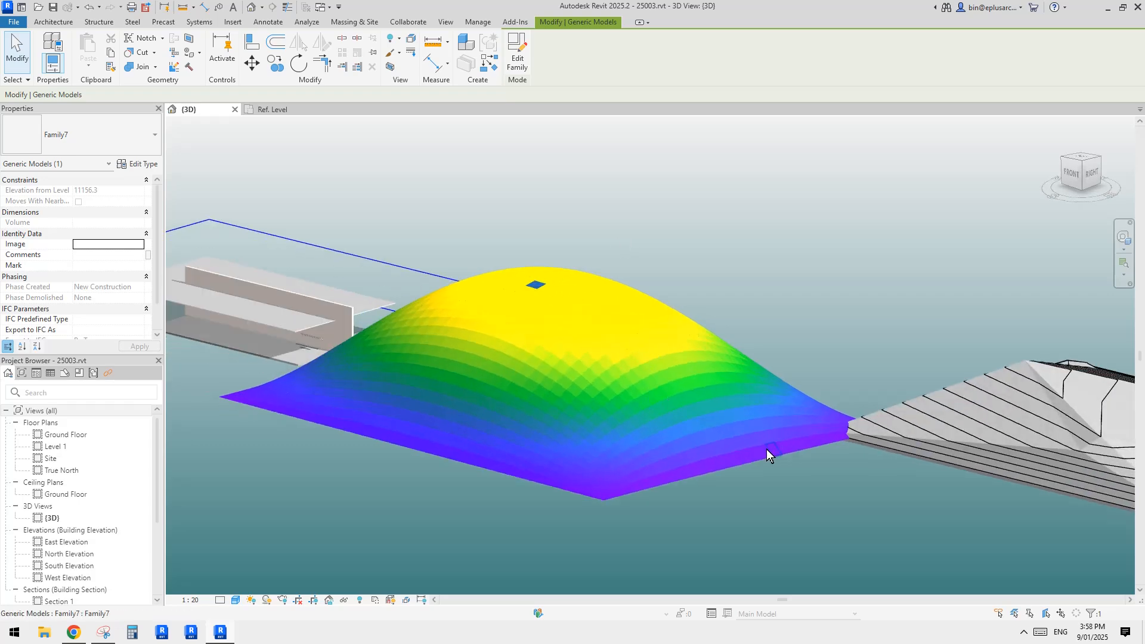
drag(767, 449, 750, 458)
click(755, 308)
scroll(755, 308, down, 2)
shift+middle_drag(755, 307, 664, 384)
scroll(664, 384, up, 2)
drag(664, 384, 709, 430)
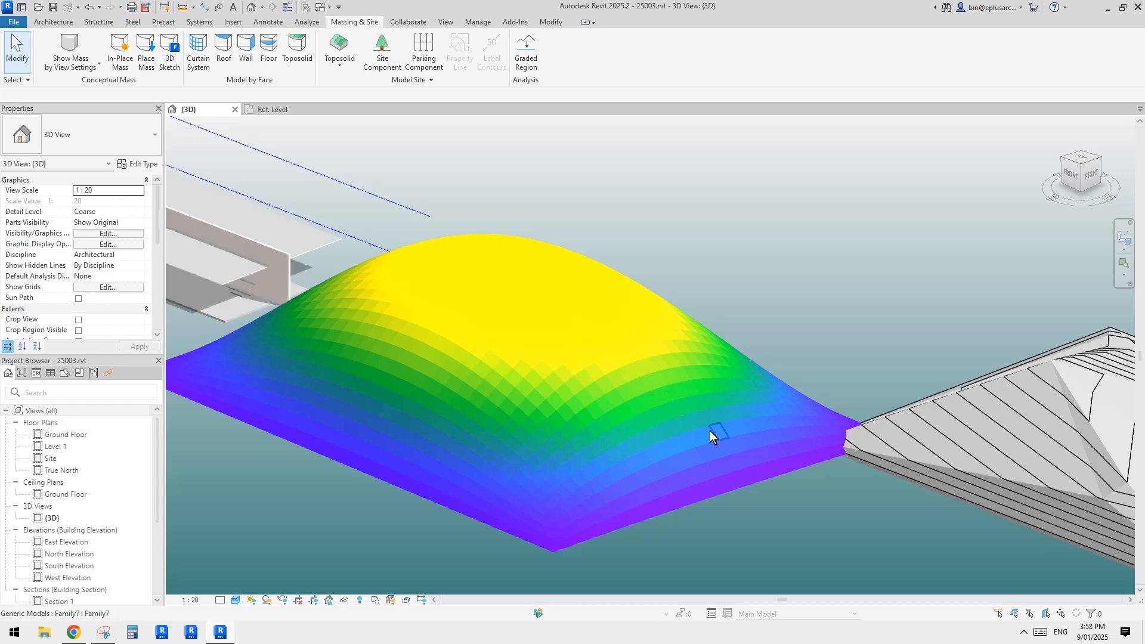
middle_drag(787, 298, 733, 286)
scroll(741, 297, down, 1)
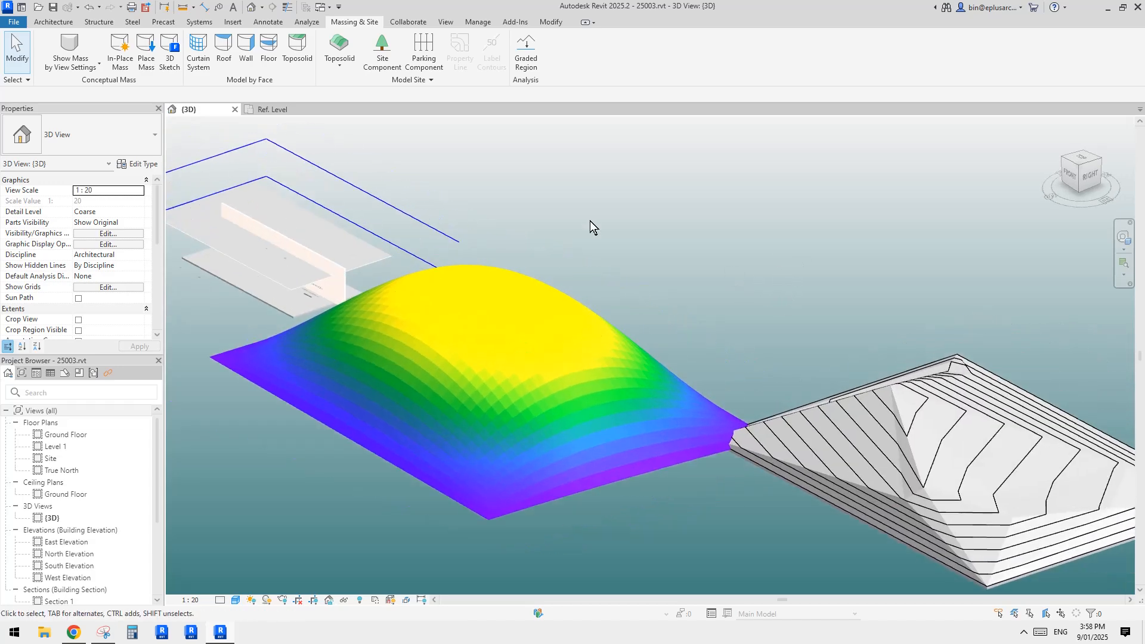
Close the Family7 family and the 25003.rvt project without saving either one
click(280, 109)
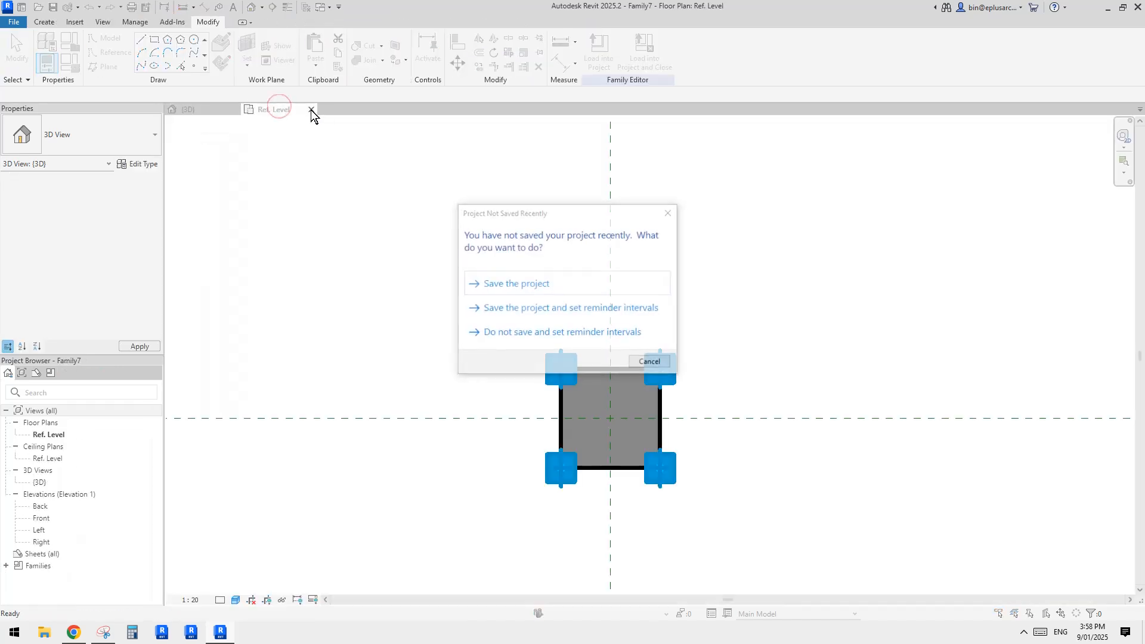
key(Escape)
click(312, 109)
click(599, 316)
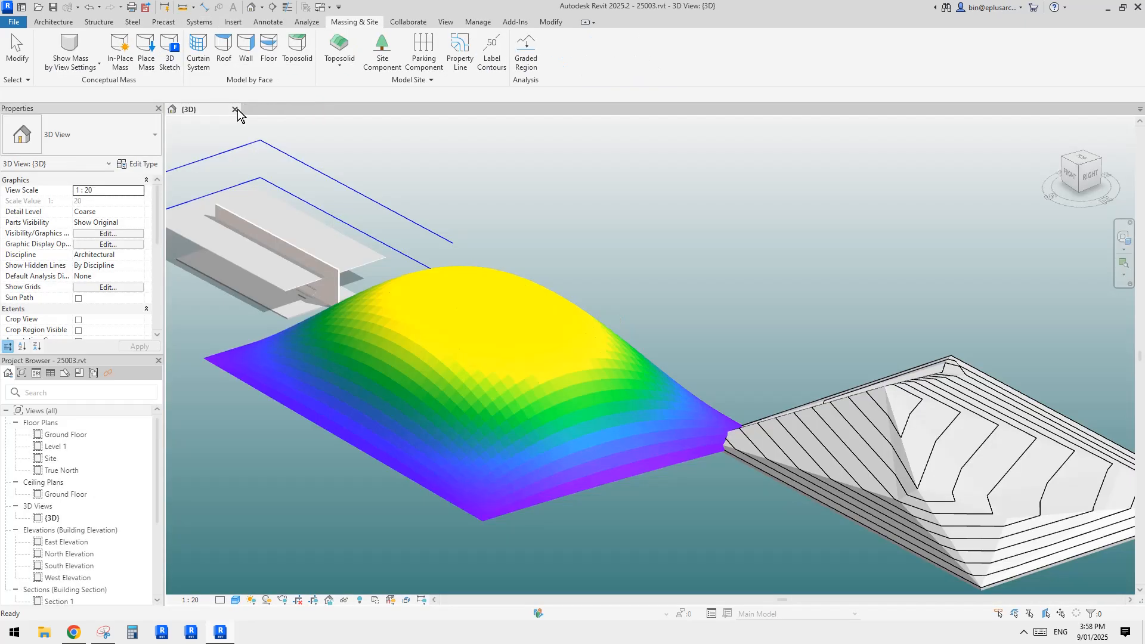
click(237, 109)
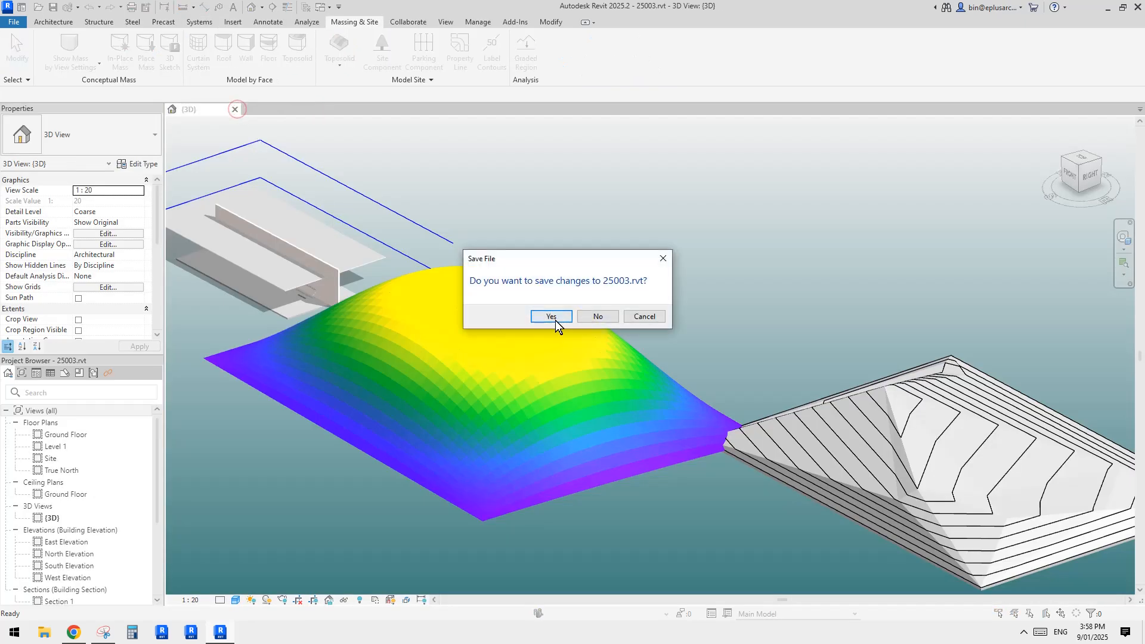
click(591, 314)
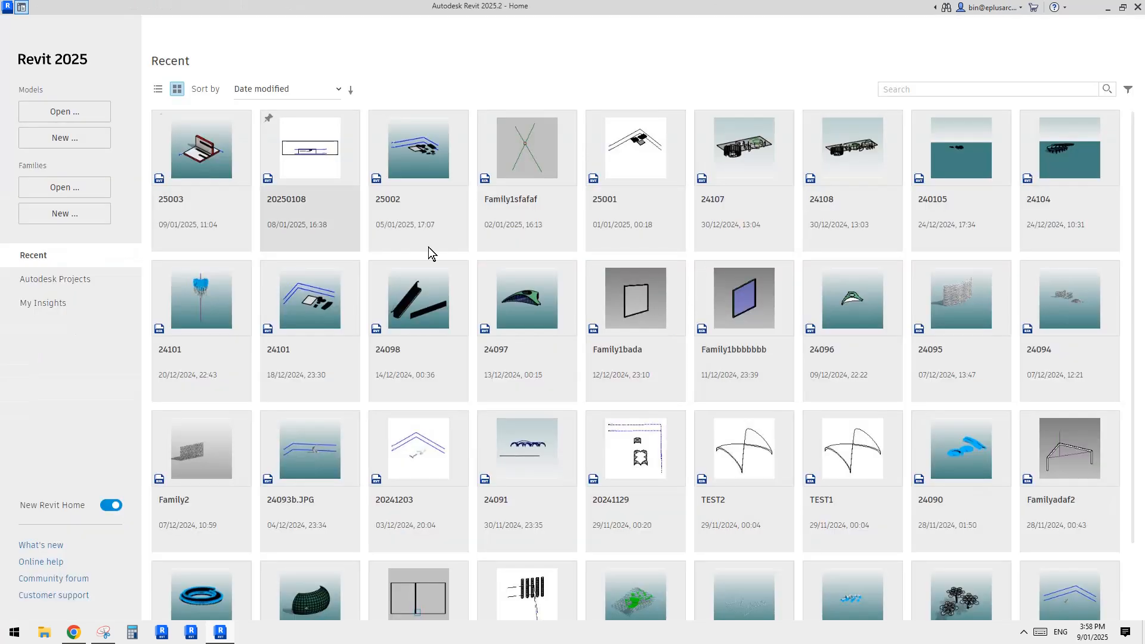
Create a new project from the Architectural Template
click(65, 143)
click(560, 291)
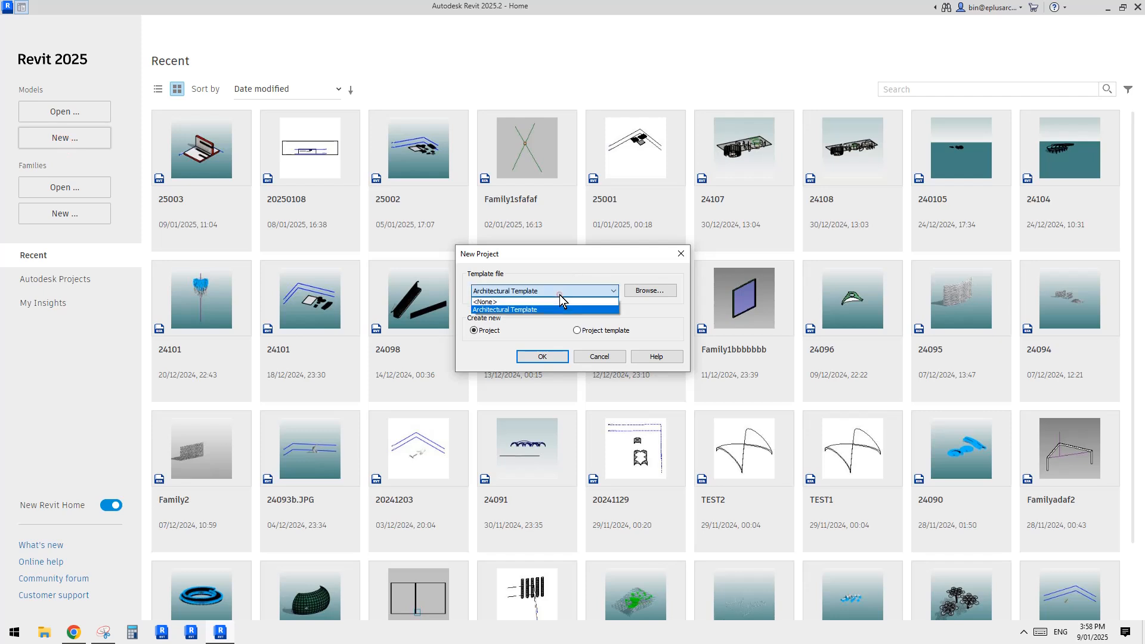
click(559, 302)
click(542, 356)
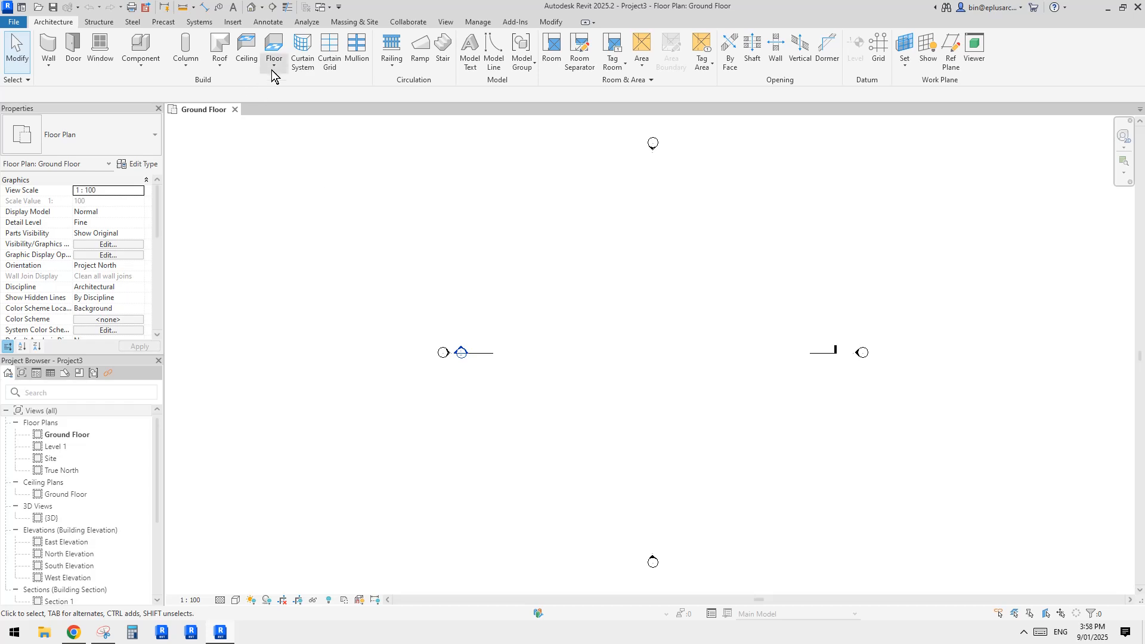
Create a toposolid on the Ground Floor from a rectangular boundary 57000 mm wide and 42000 mm high
click(363, 23)
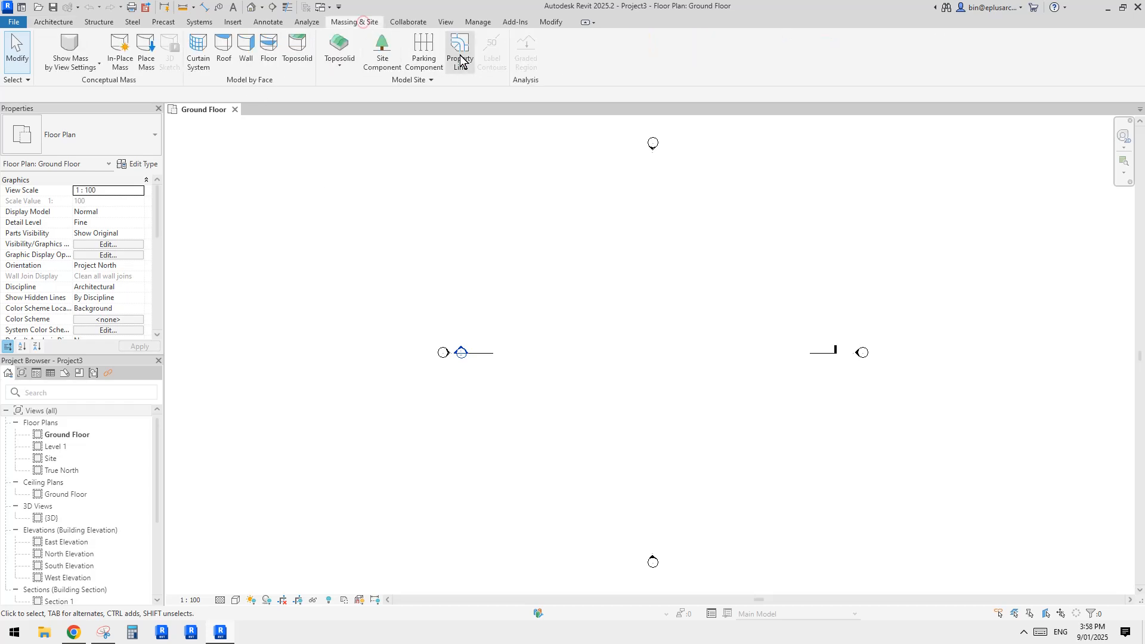
click(340, 54)
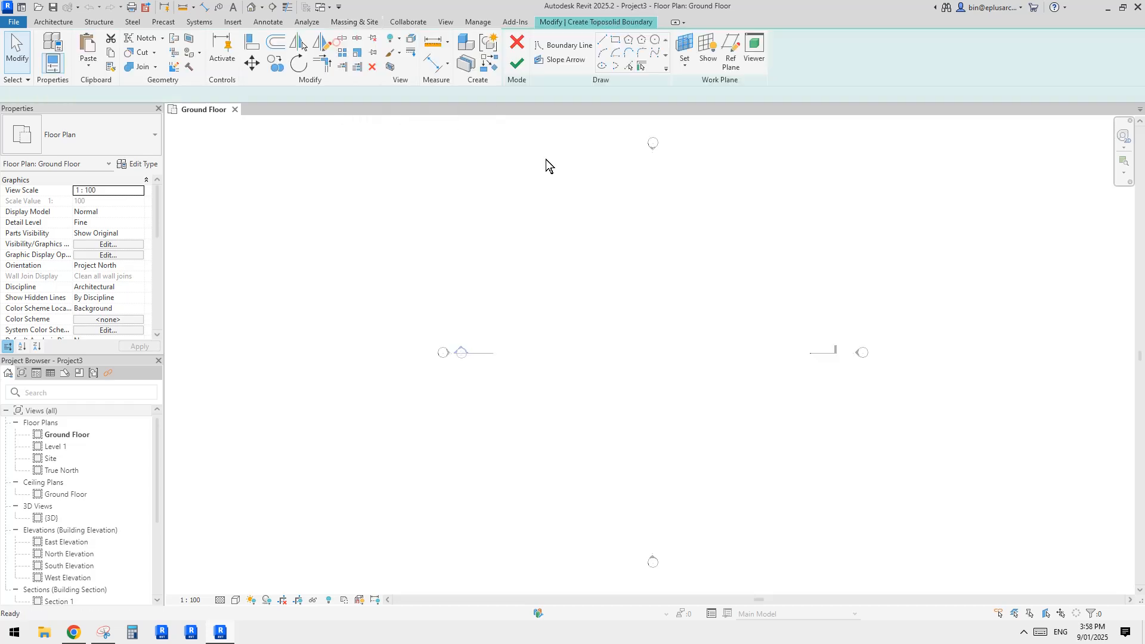
click(615, 39)
click(435, 194)
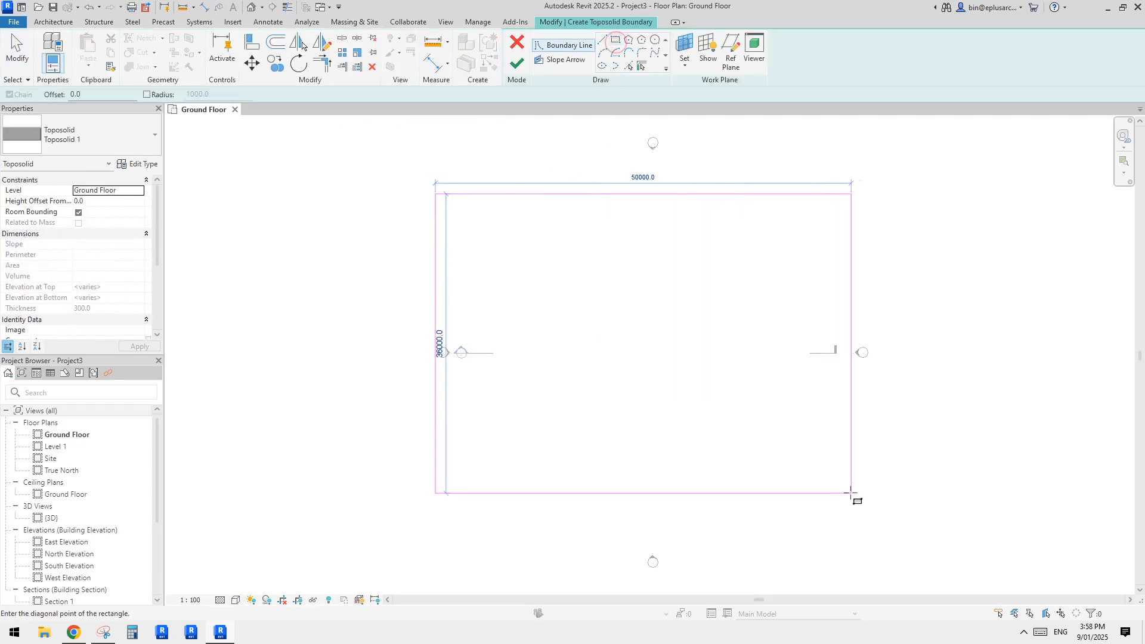
click(910, 543)
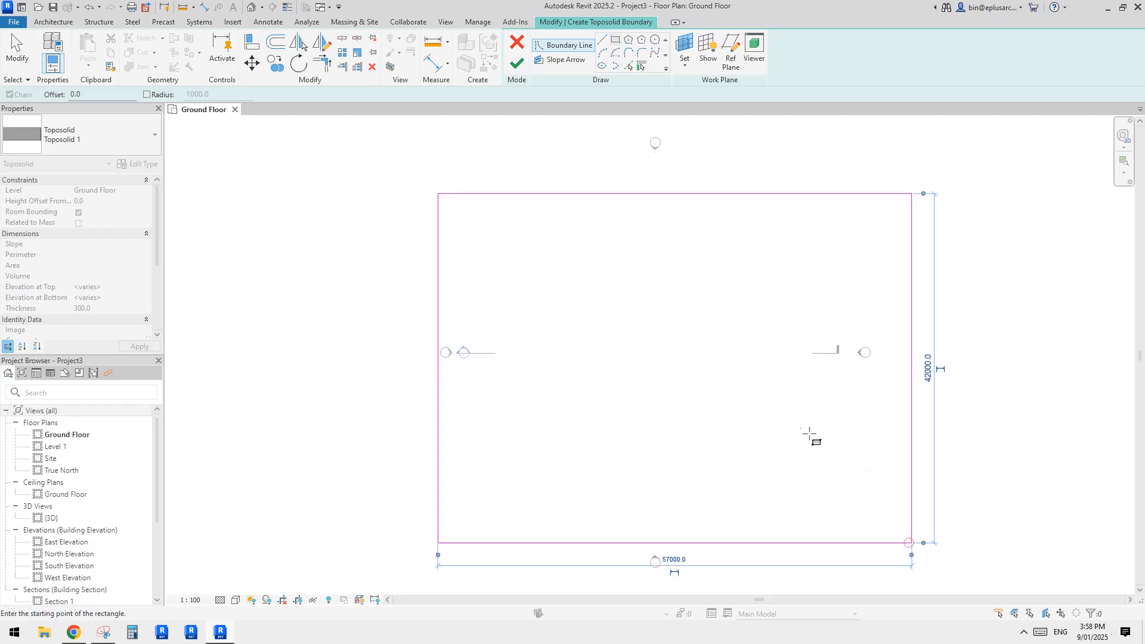
key(Escape)
key(Escape)
click(513, 62)
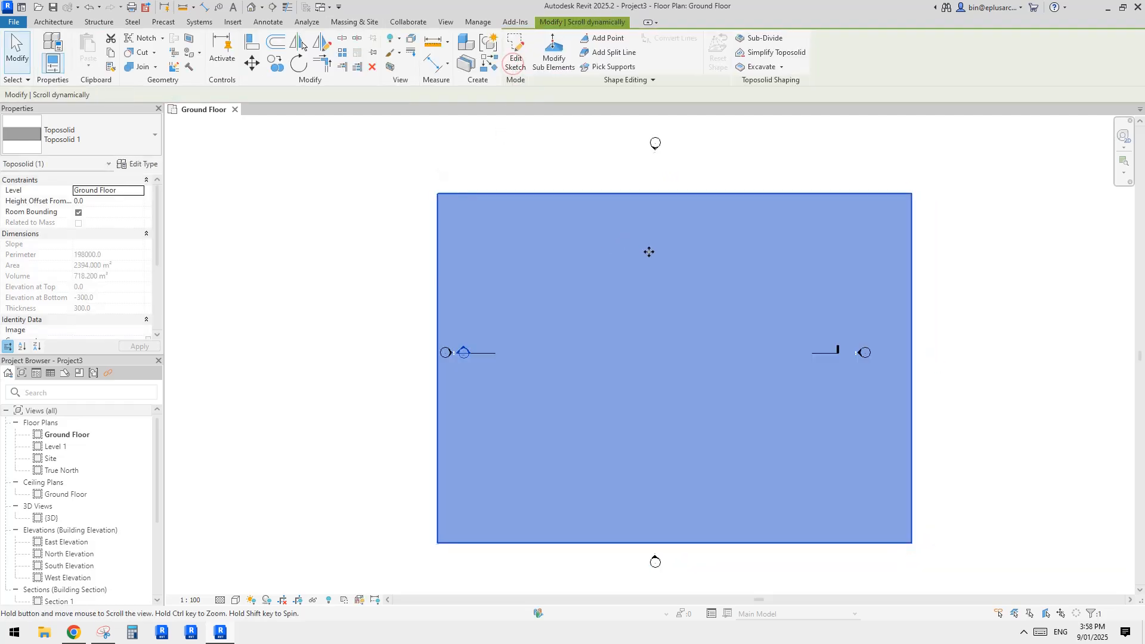
key(Escape)
click(622, 264)
key(Escape)
click(607, 263)
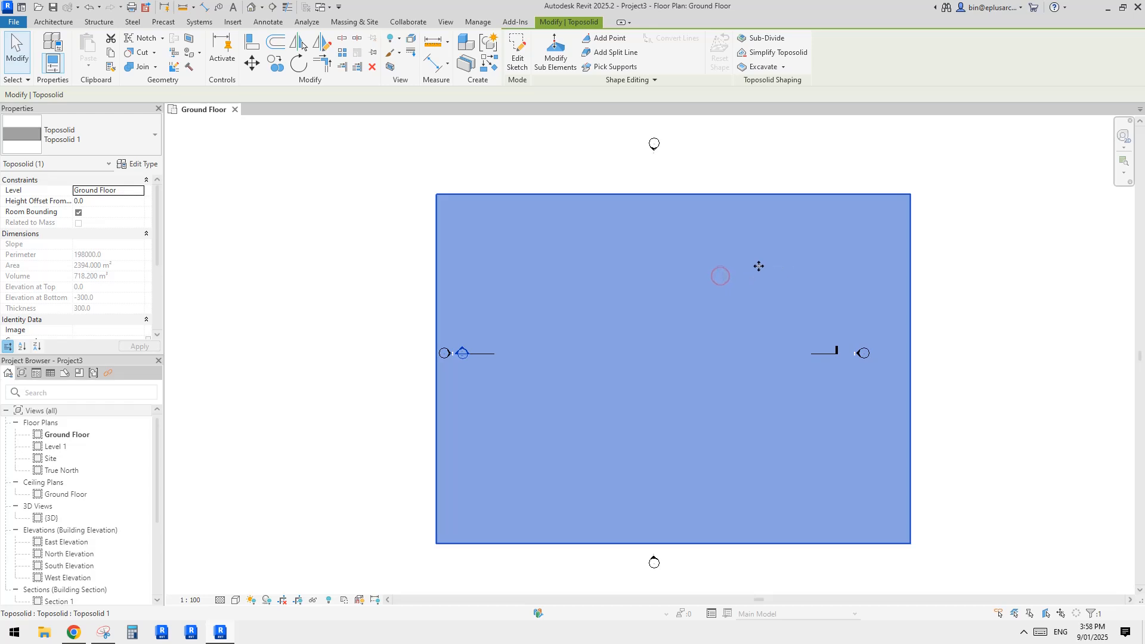
double_click(691, 278)
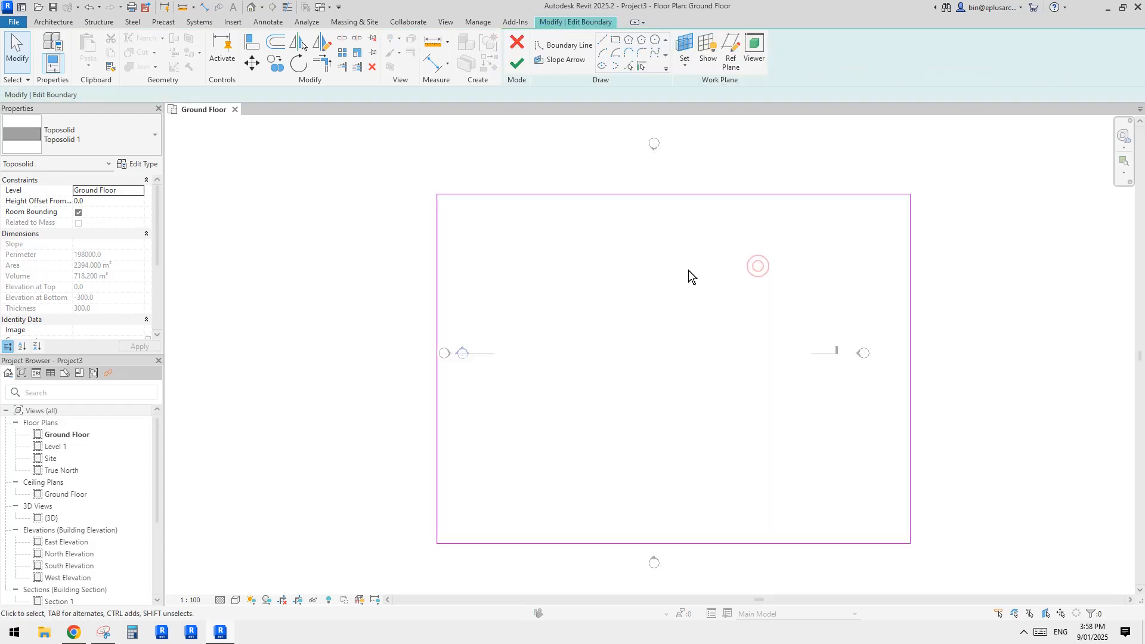
click(510, 61)
Add a ring of shape points inside the toposolid's edges with a 1000 mm offset from the surface
click(557, 56)
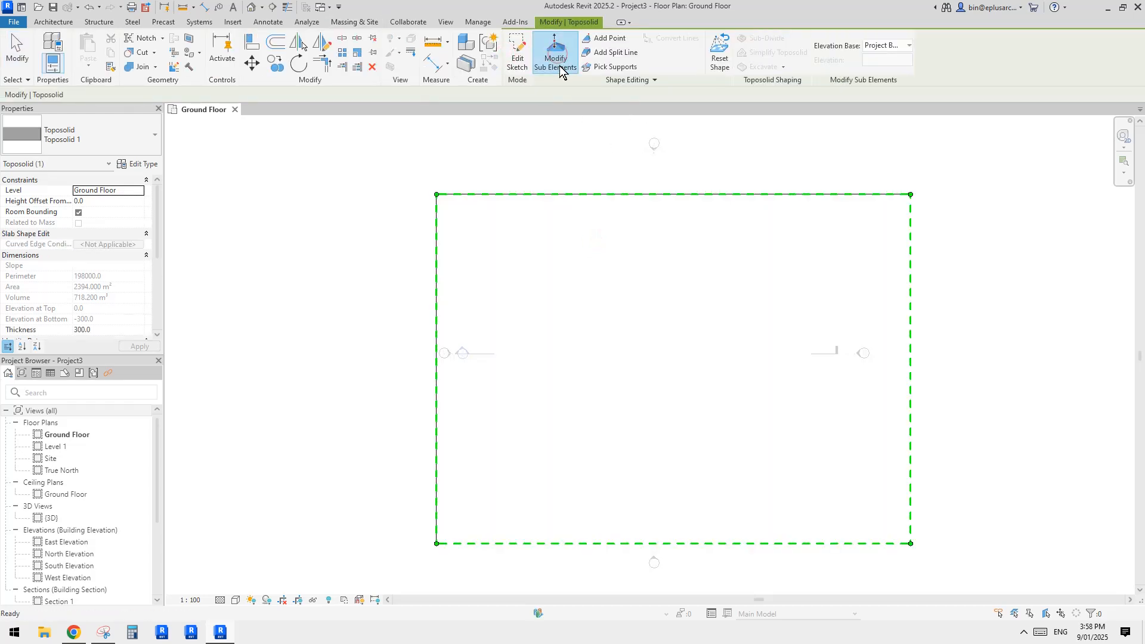
click(606, 38)
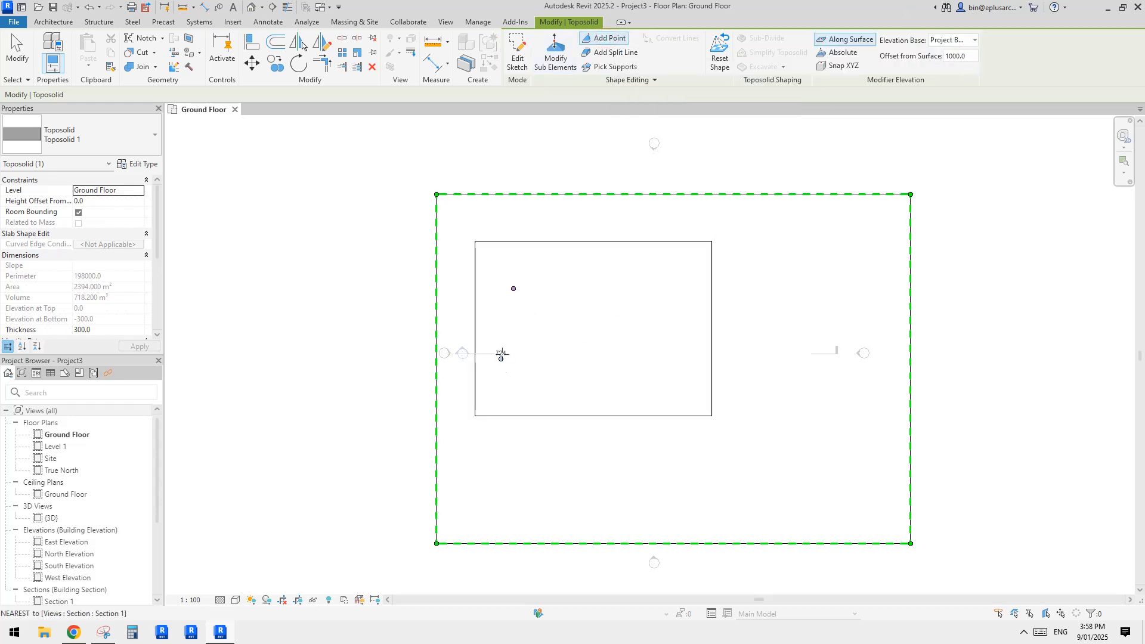
click(501, 385)
click(513, 457)
click(616, 490)
click(751, 487)
click(809, 440)
click(849, 322)
click(830, 269)
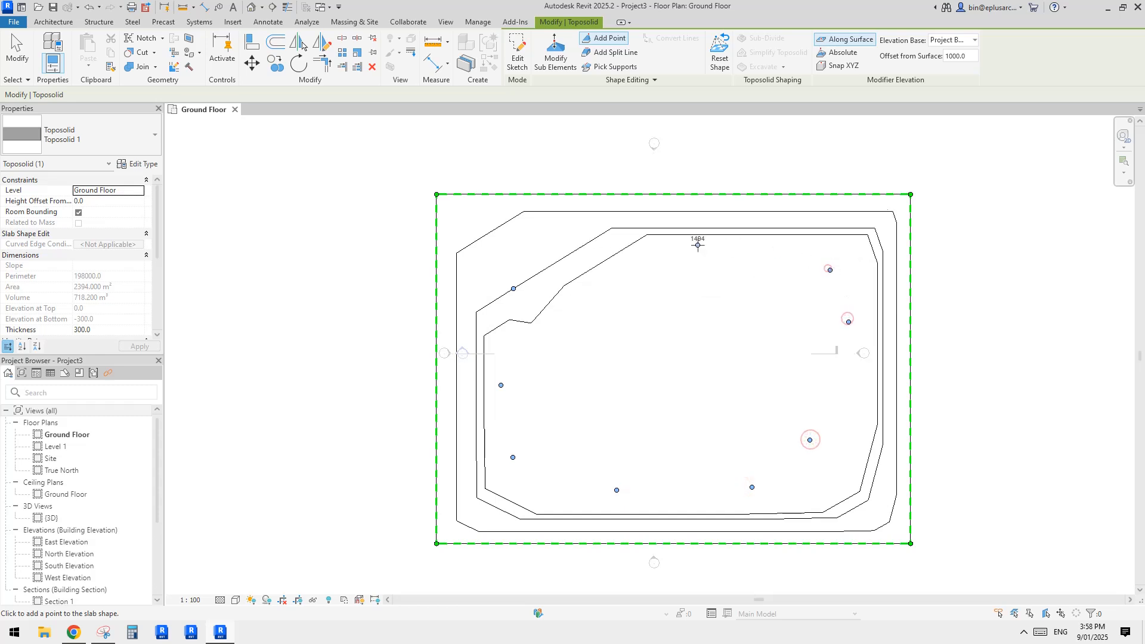
click(698, 245)
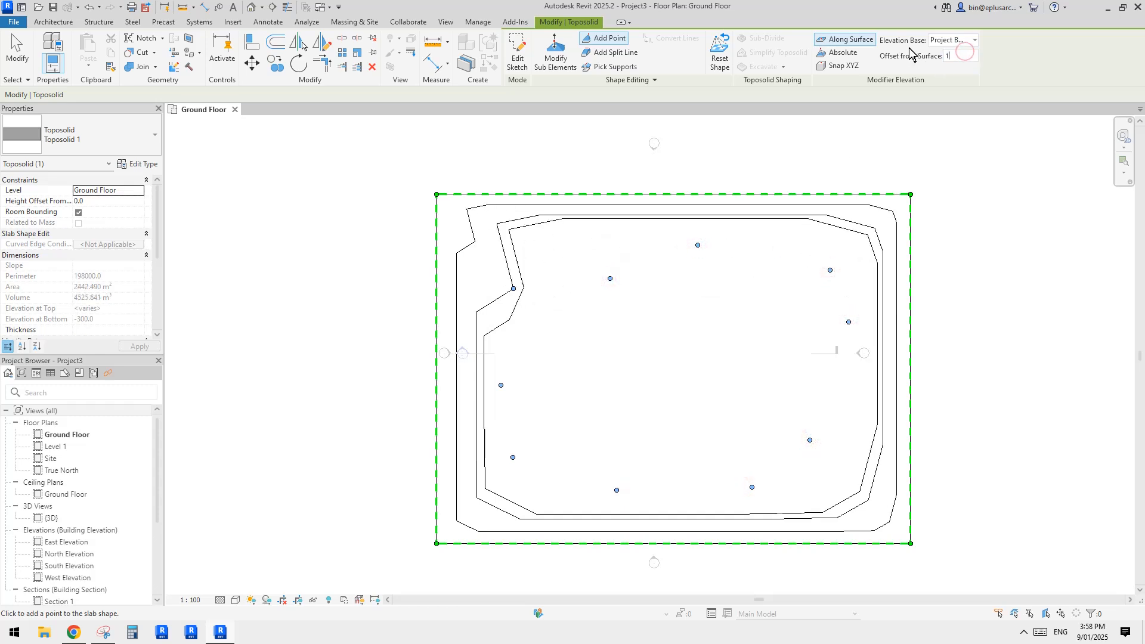
Add more shape points toward the toposolid's middle, ending with a 40 mm surface offset, and shift the toposolid slightly
key(Return)
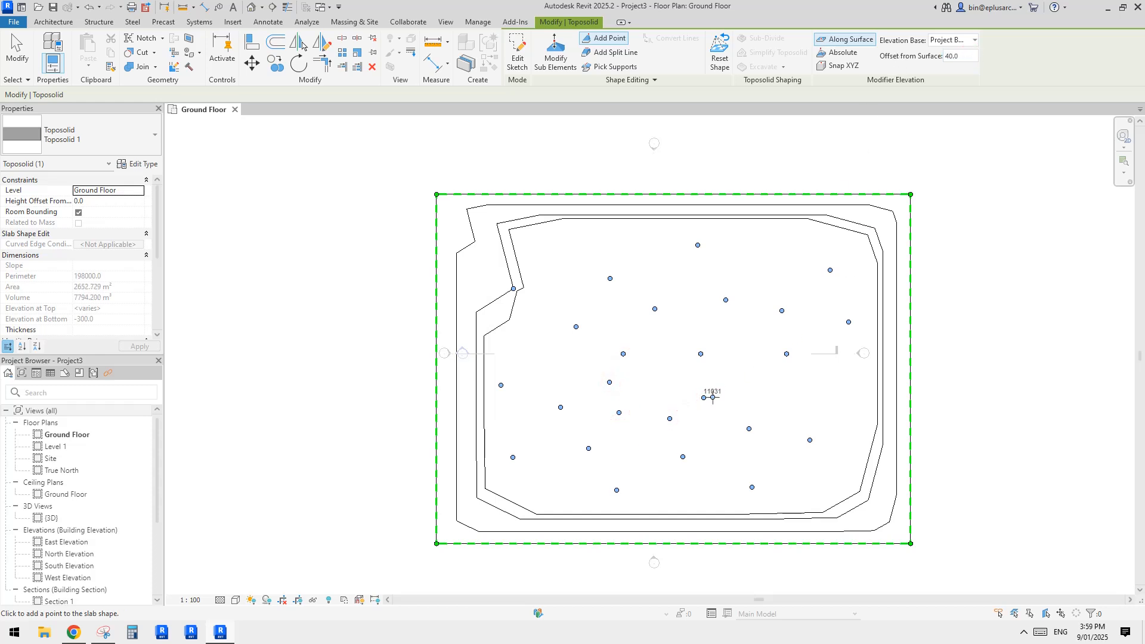
scroll(712, 397, up, 1)
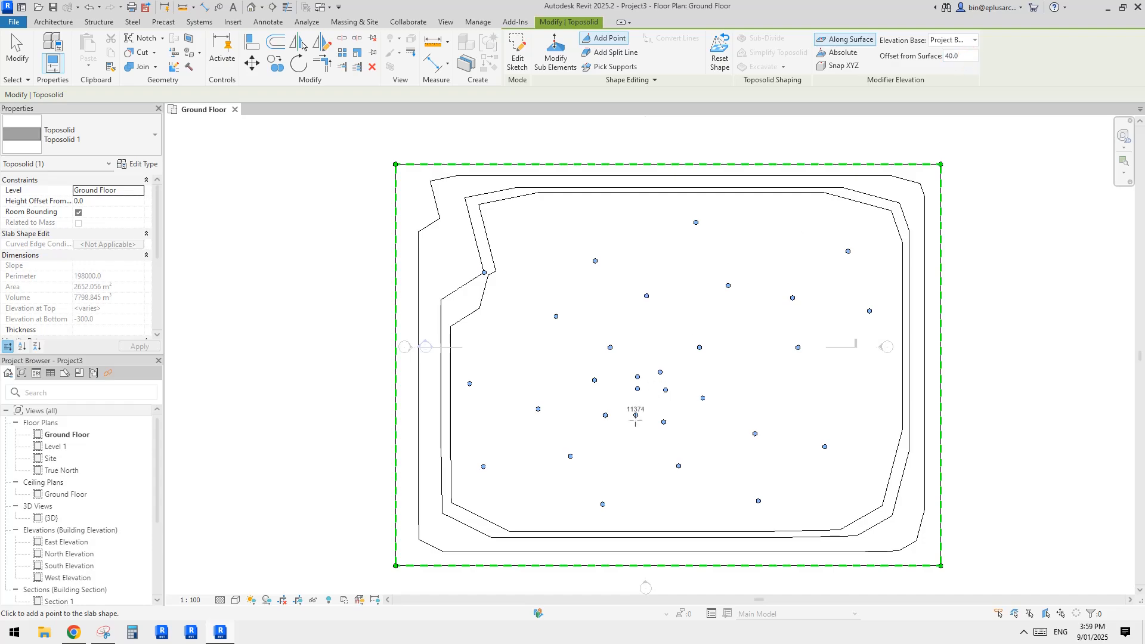
key(Escape)
key(Escape)
drag(628, 362, 652, 381)
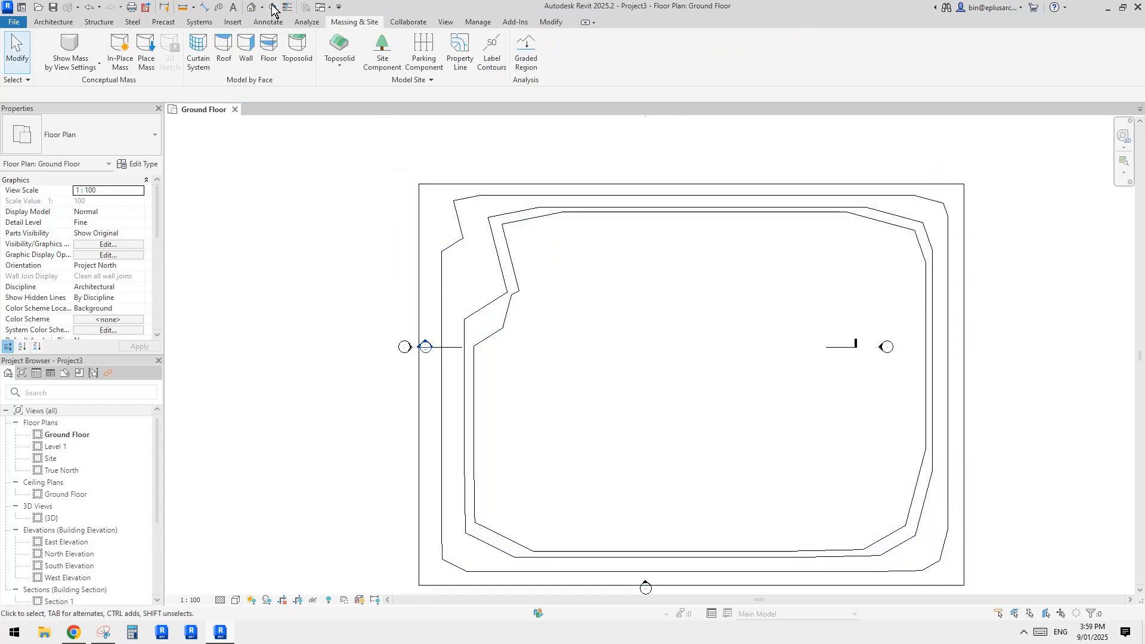
Open the default 3D view and select the toposolid, viewing its slopes at an angle
click(253, 8)
scroll(656, 363, up, 2)
click(656, 364)
shift+middle_drag(656, 364, 652, 212)
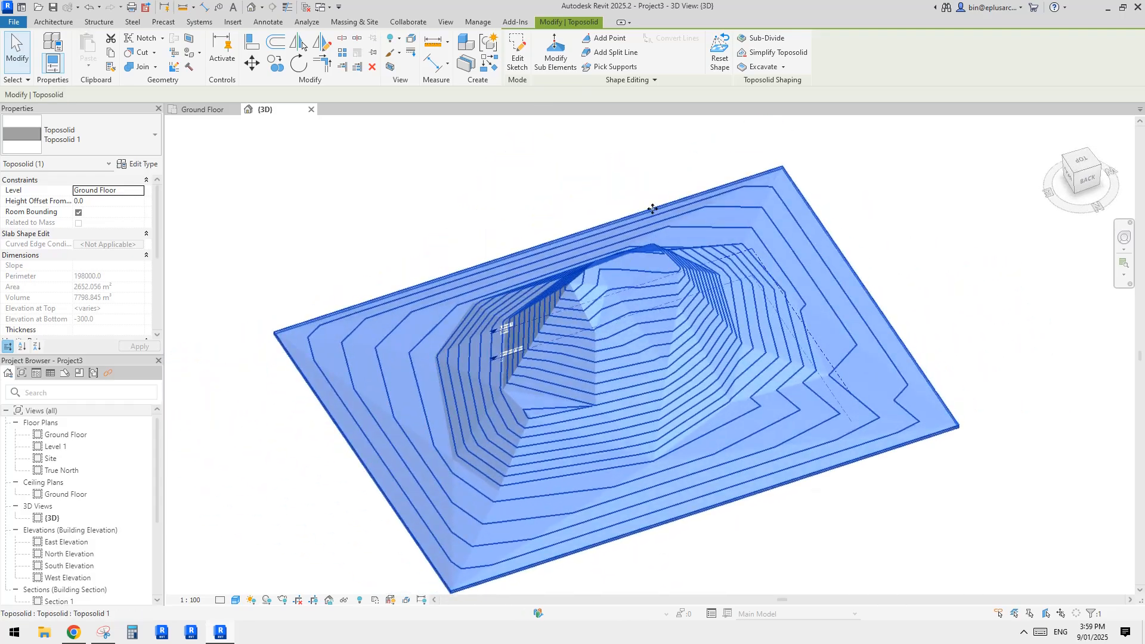
Check the elevations of the toposolid's shape points around the summit, both as a group and individually
click(559, 62)
scroll(596, 280, up, 3)
scroll(596, 277, down, 2)
scroll(626, 298, up, 3)
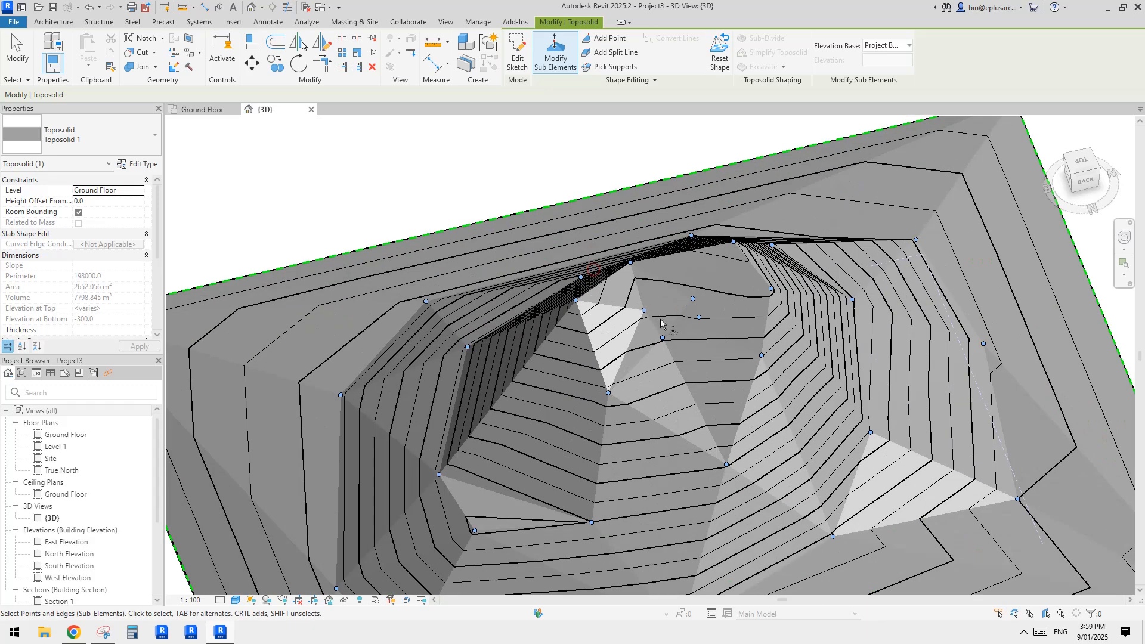
drag(669, 322, 706, 345)
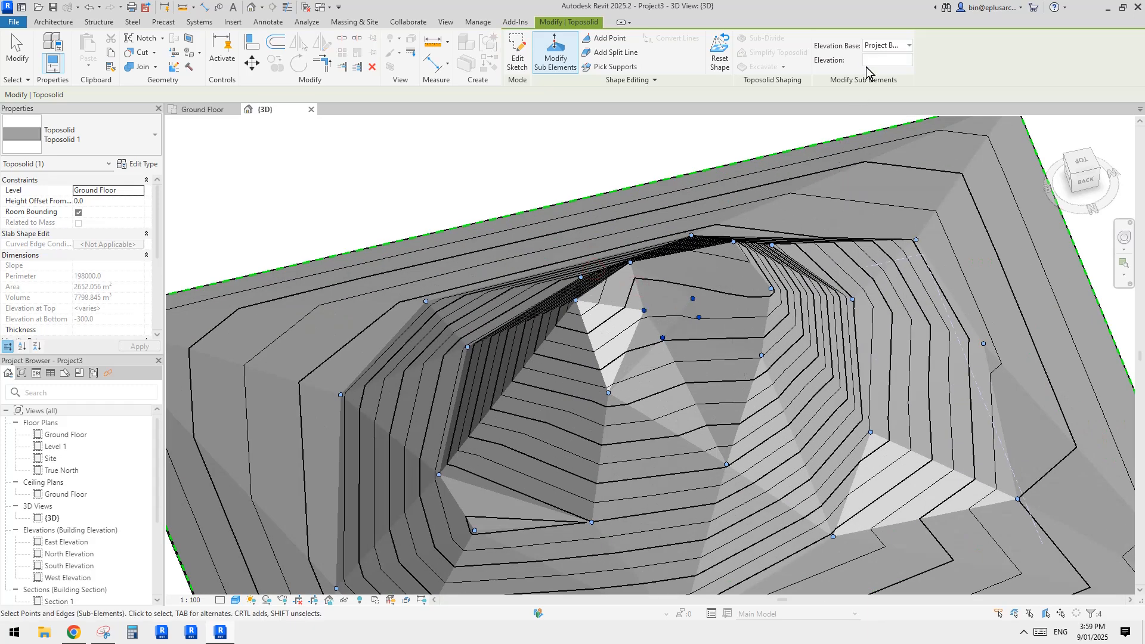
click(905, 49)
click(887, 60)
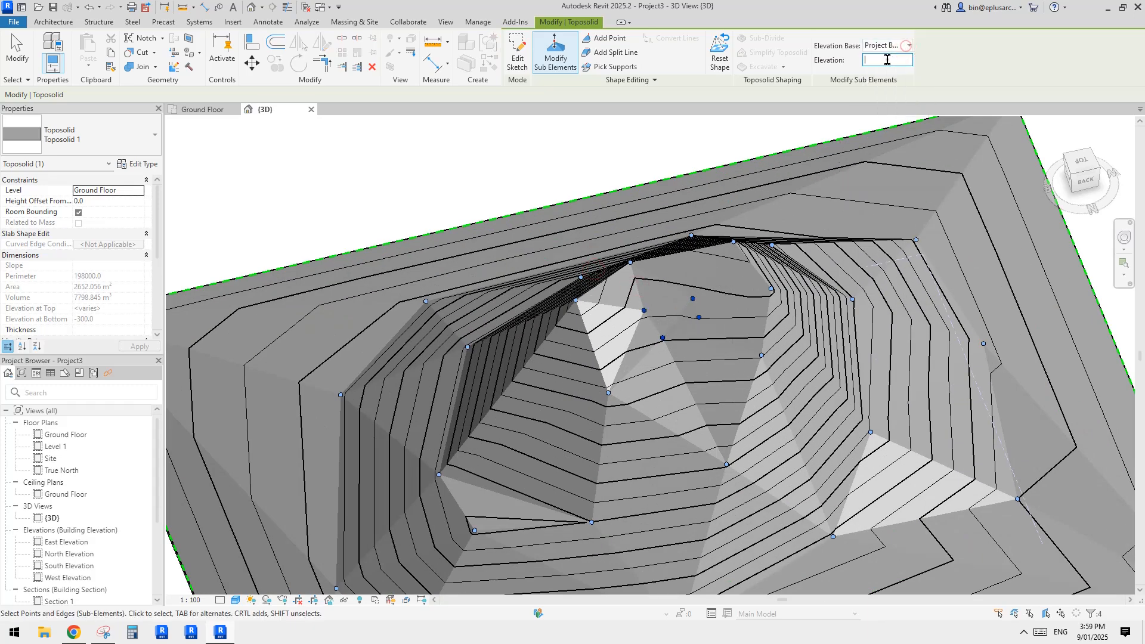
click(648, 330)
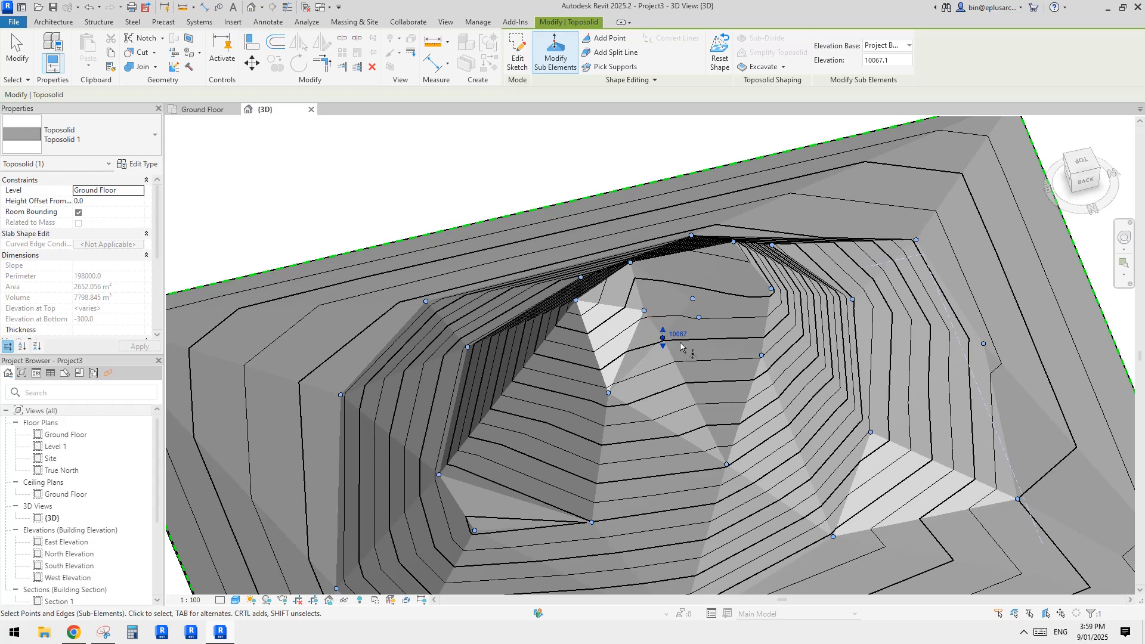
shift+middle_drag(756, 385, 562, 354)
click(608, 346)
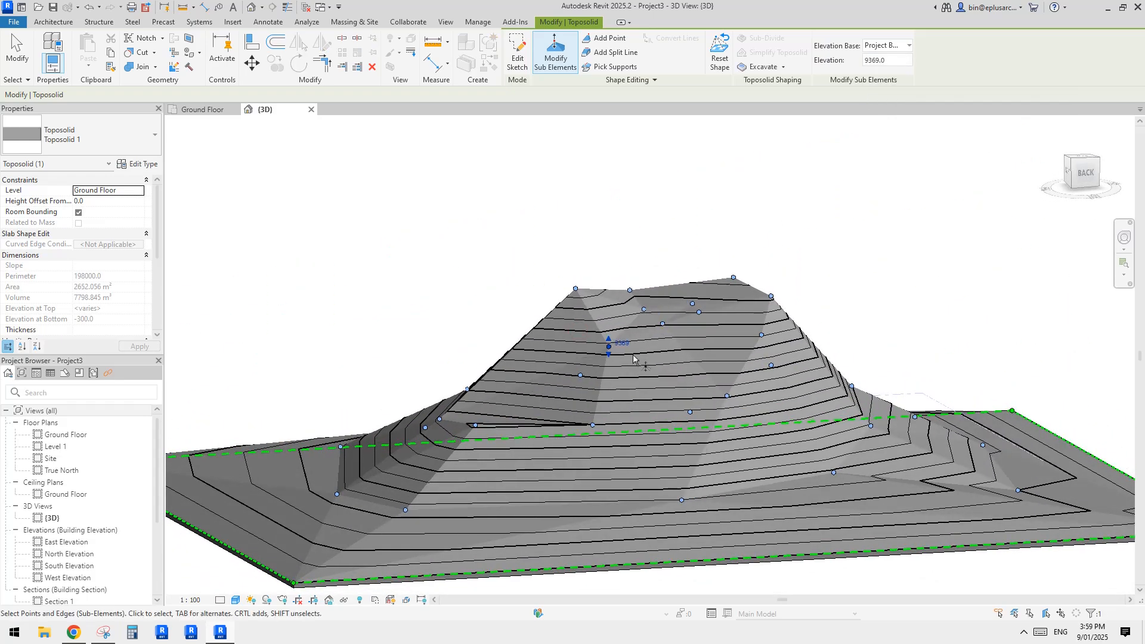
shift+middle_drag(633, 357, 229, 411)
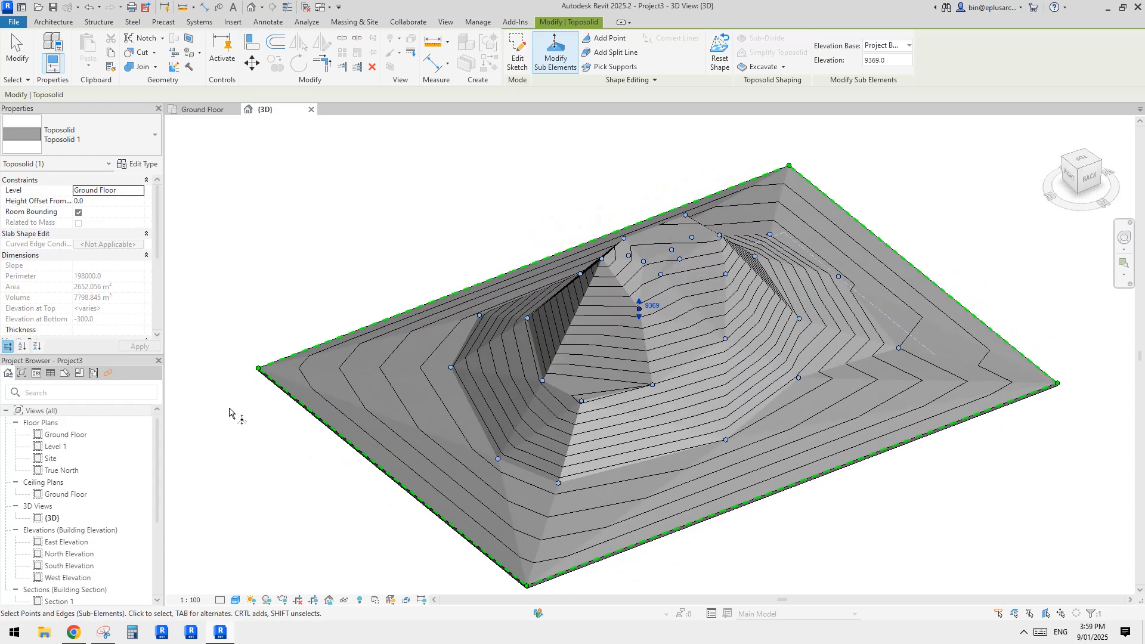
Review the elevation base and surface offset options for adding points, and leave shape editing
click(614, 39)
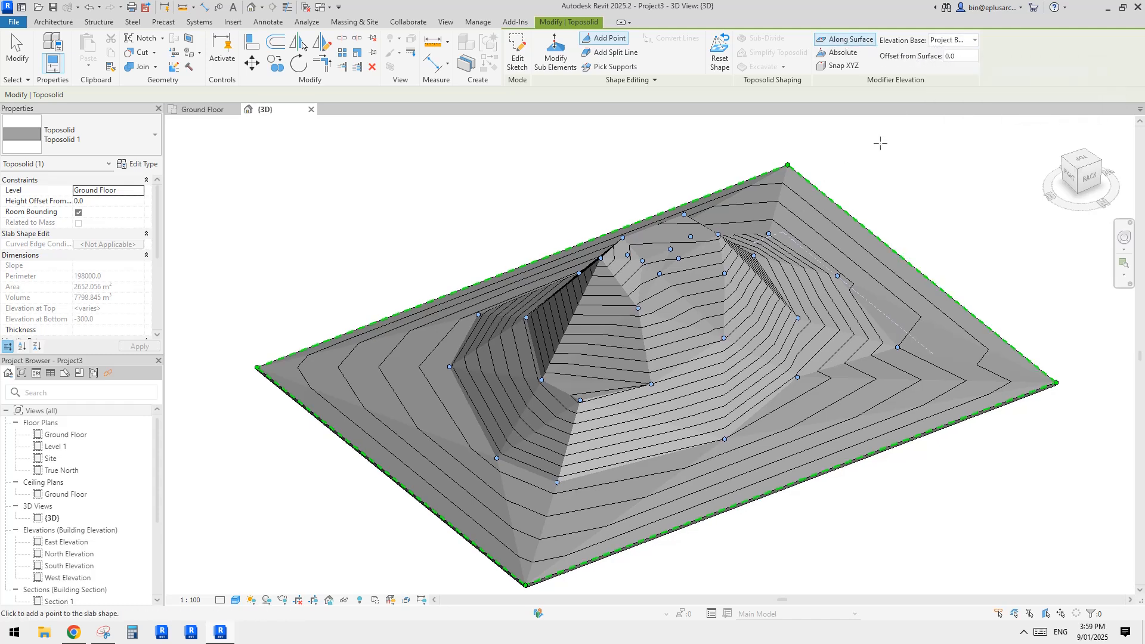
click(951, 40)
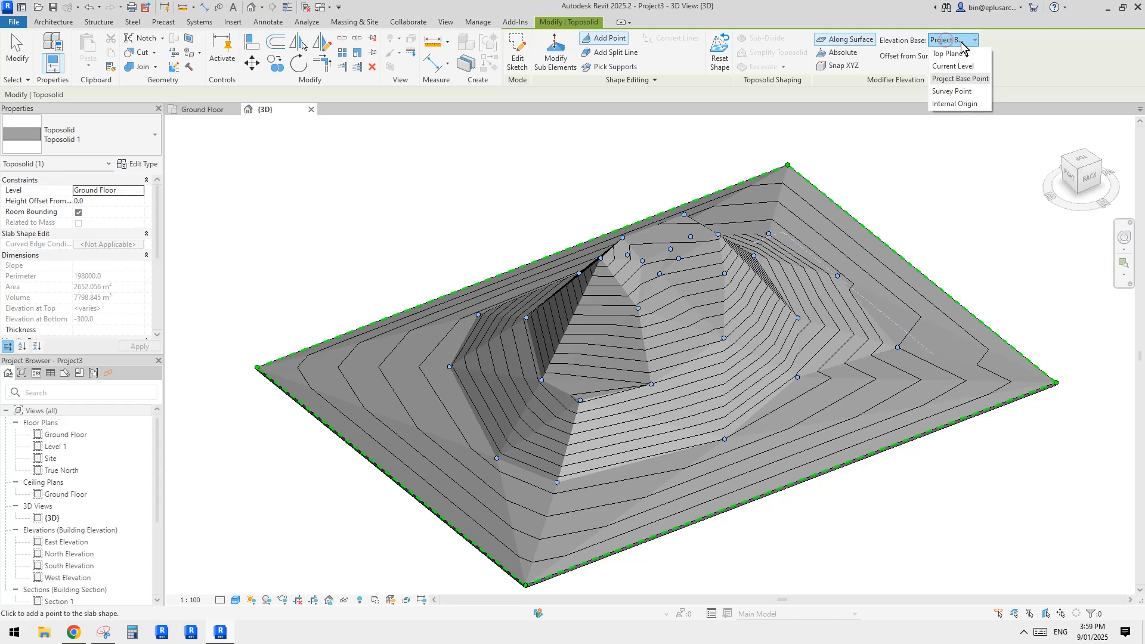
click(961, 42)
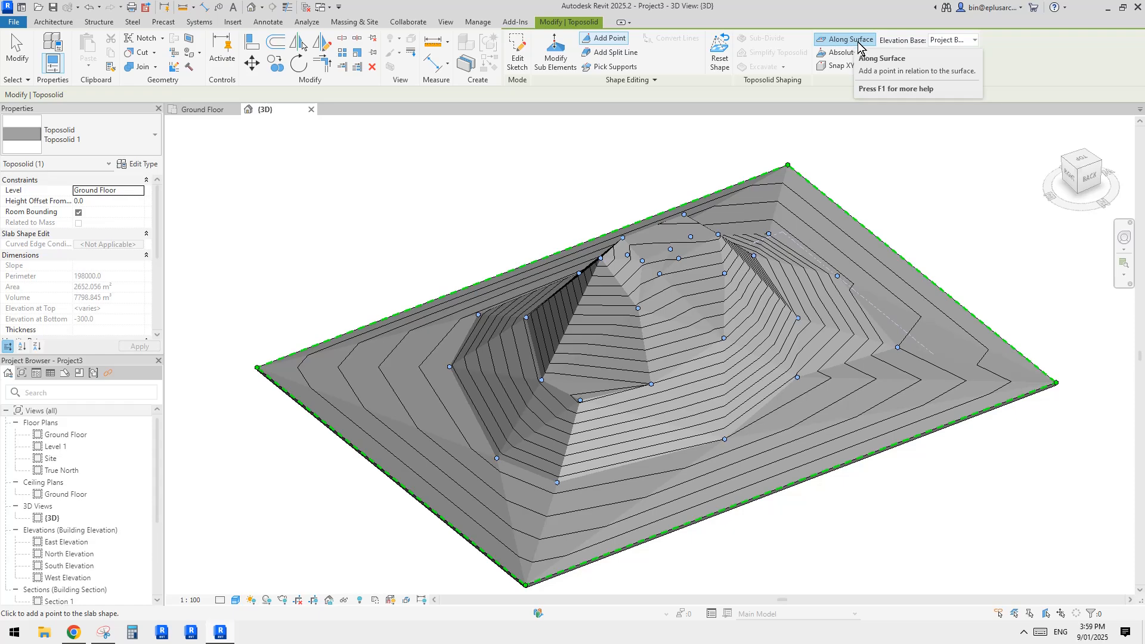
key(Escape)
key(Escape)
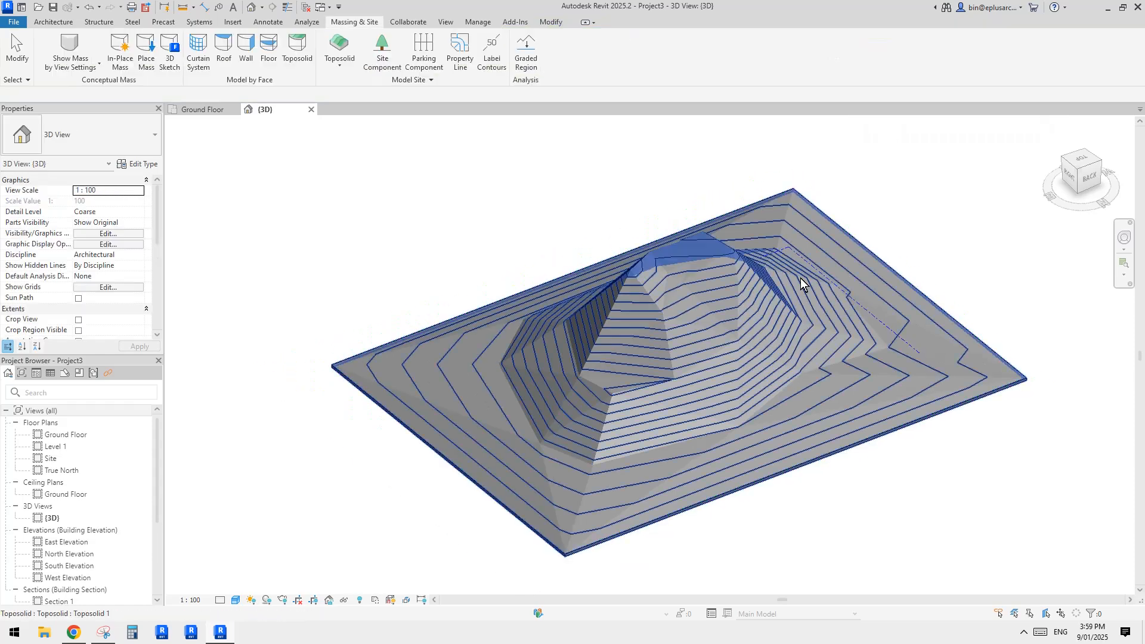
Edit the toposolid's sub-elements in the Back view and lower the band of mid-slope shape points
shift+middle_drag(800, 277, 775, 191)
scroll(756, 232, up, 1)
click(655, 315)
shift+middle_drag(656, 314, 684, 197)
scroll(667, 340, up, 1)
click(555, 57)
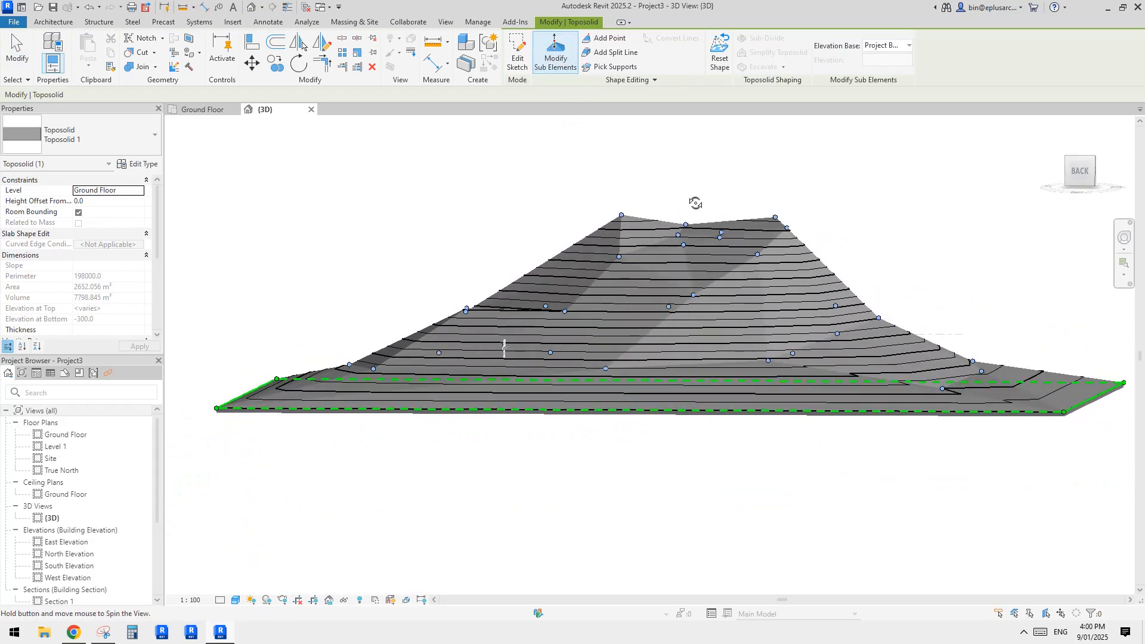
click(1094, 176)
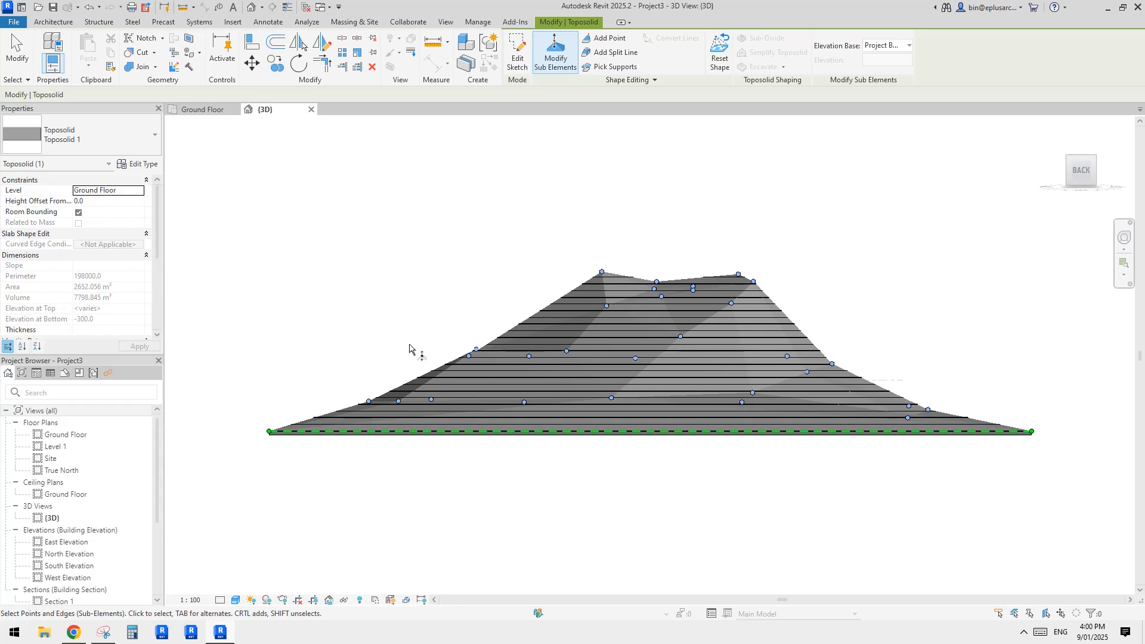
drag(905, 383, 904, 380)
key(Down)
key(Down)
key(Down)
key(Down)
key(Down)
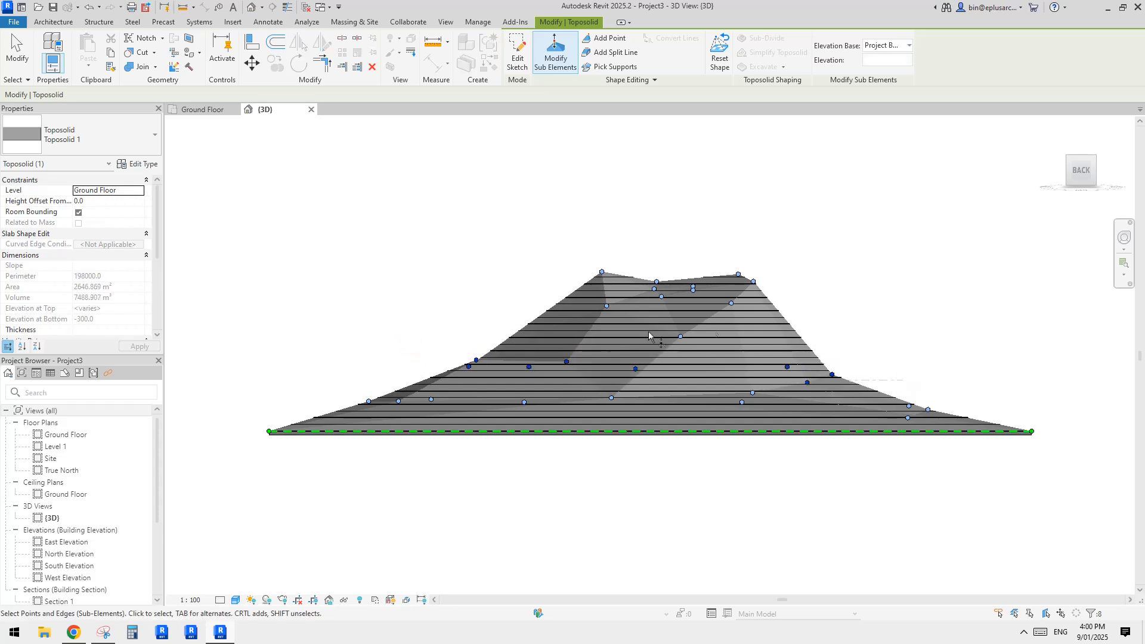
Lower the single upper-slope shape point to about 6284 mm, and lower the band of points just below the summit
drag(476, 310, 843, 354)
key(Down)
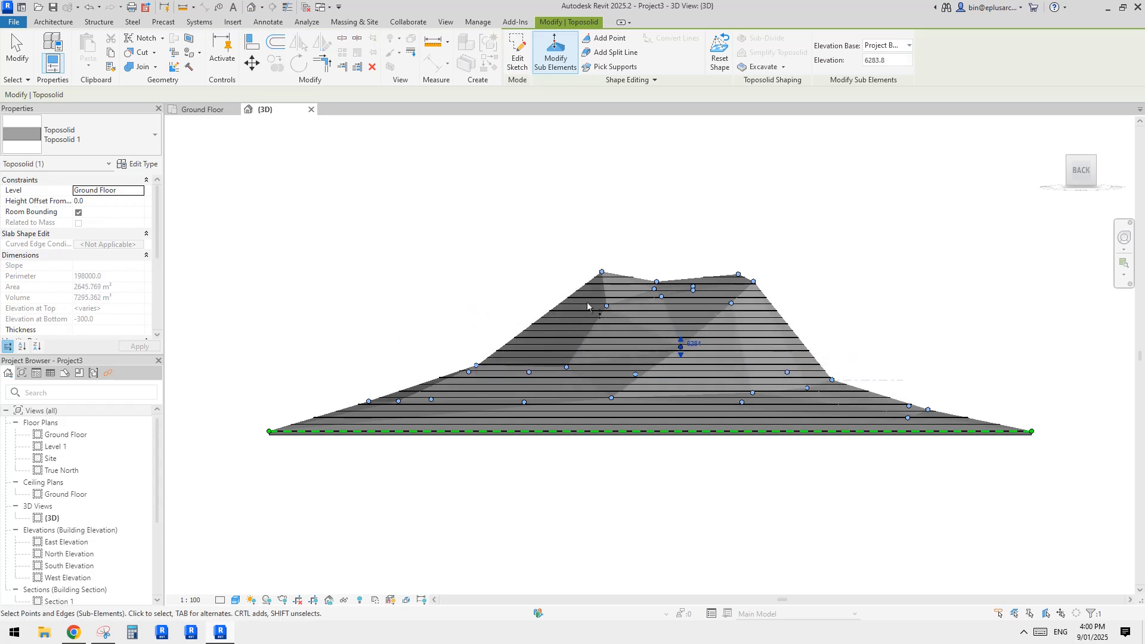
drag(525, 287, 797, 312)
key(Down)
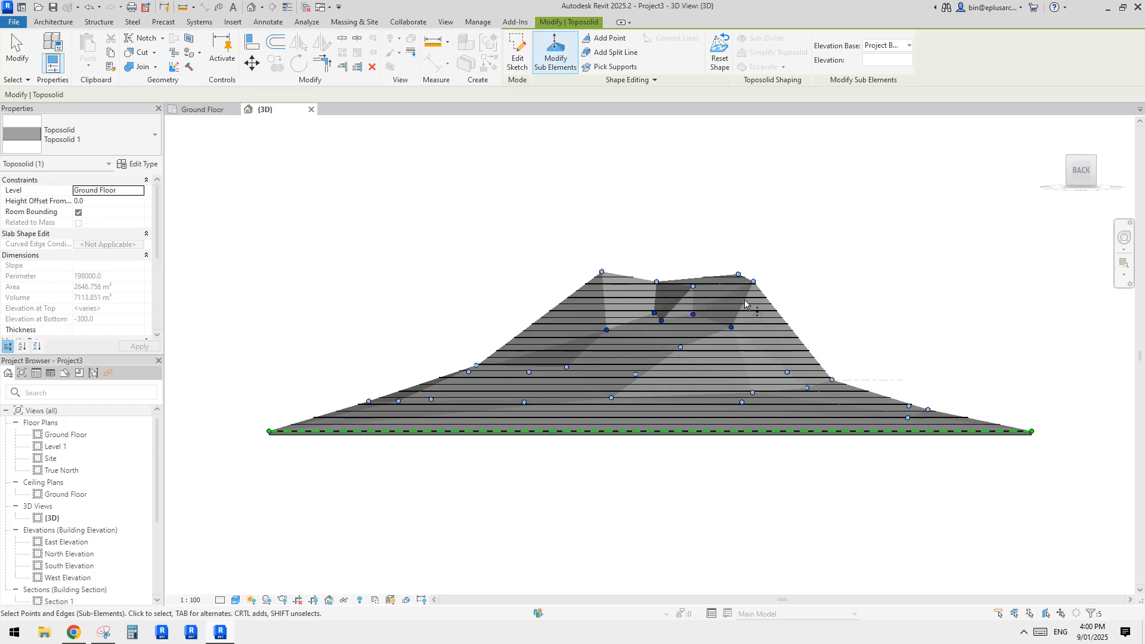
Lower the shape points along the toposolid's summit as a group to flatten its top
drag(527, 242, 794, 300)
key(Down)
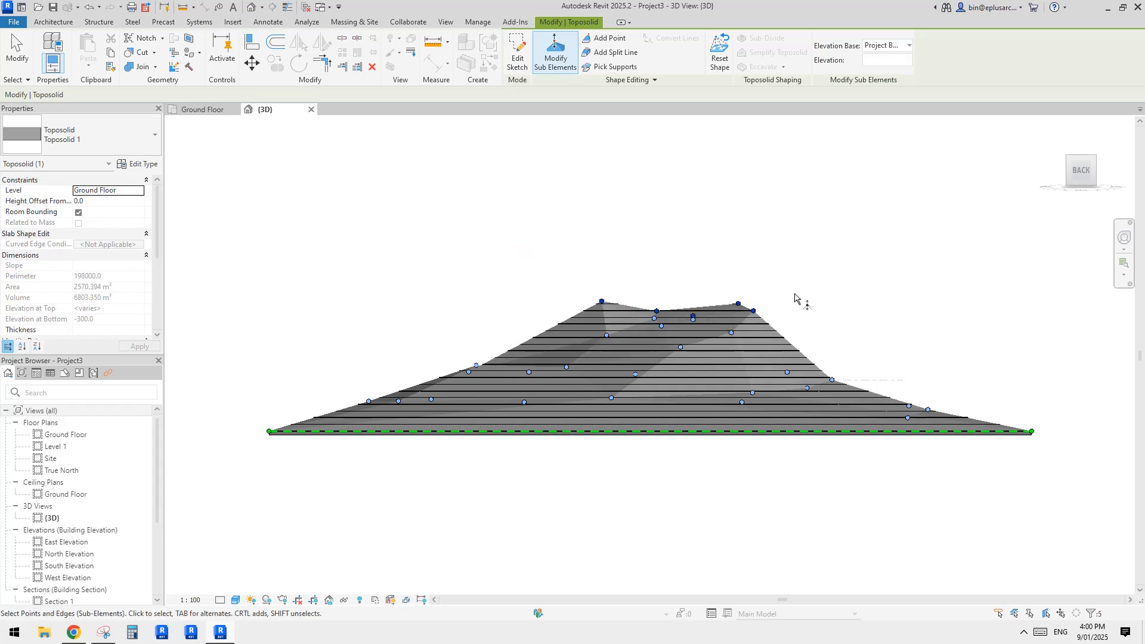
key(Down)
key(Down)
key(Down)
Lower the end point of the summit to about 8327 mm and finish editing the toposolid's shape
drag(609, 317, 611, 319)
key(Down)
key(Down)
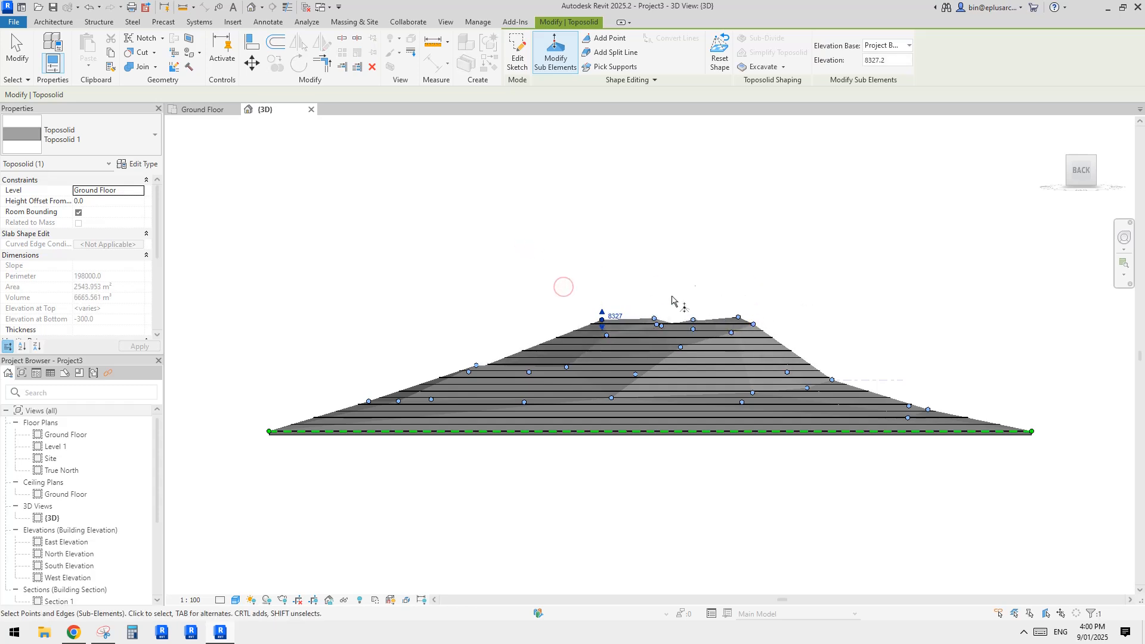
click(759, 265)
middle_drag(801, 298, 621, 309)
key(Escape)
click(778, 366)
key(Escape)
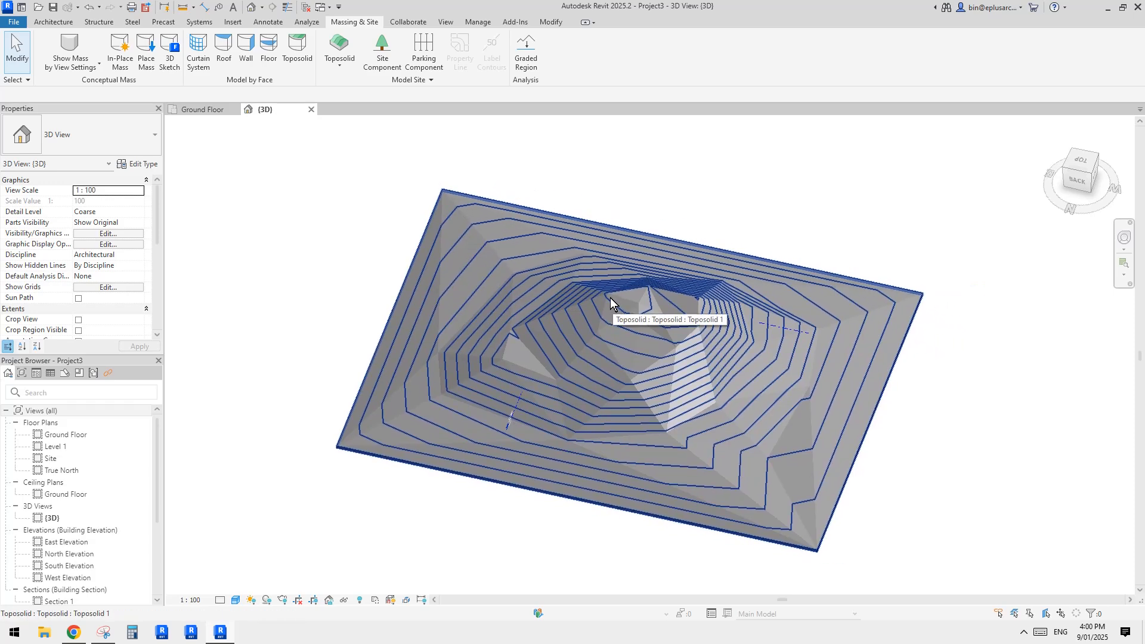
Start a new in-place model in the Mass category and accept its name
click(41, 22)
click(162, 64)
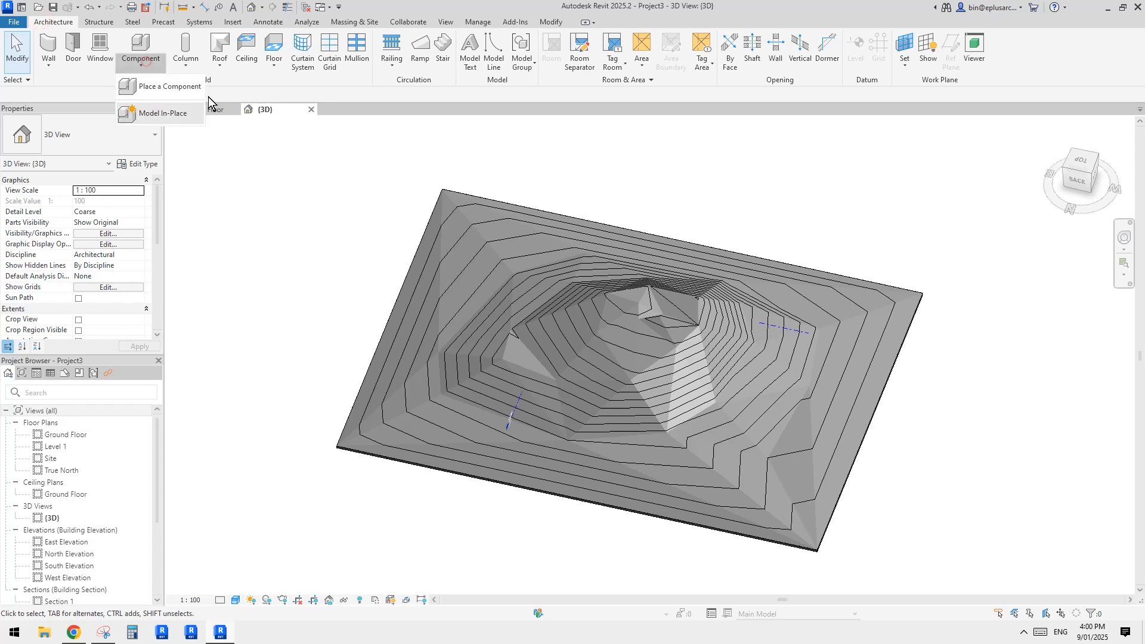
click(167, 118)
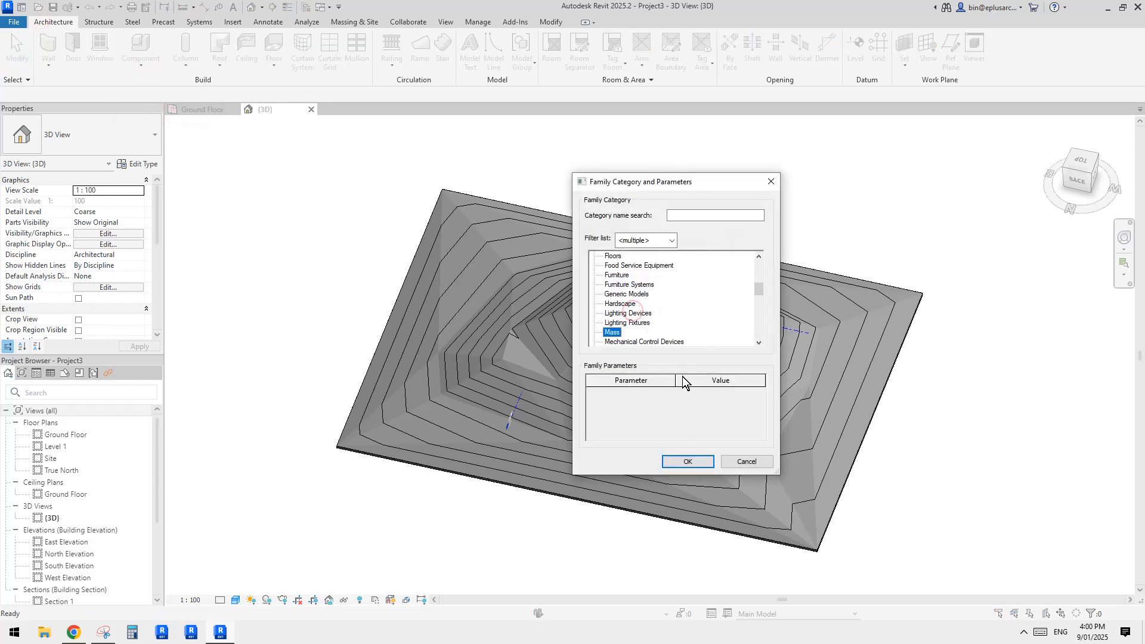
click(687, 461)
click(476, 370)
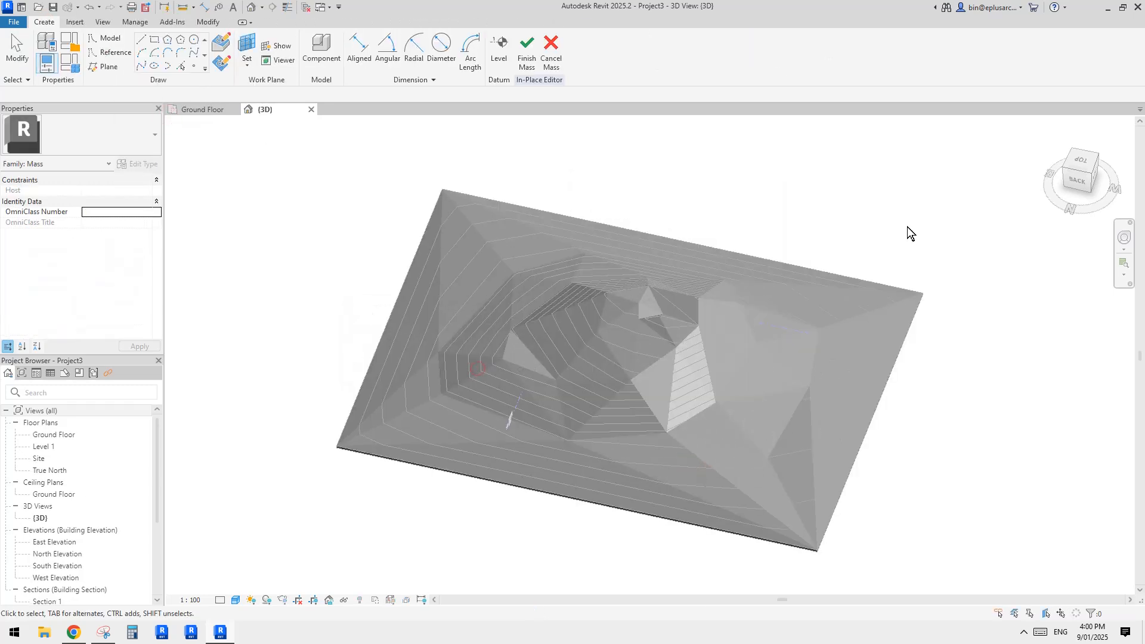
In the top view, draw a three-point reference spline along one short edge of the toposolid, from corner to corner
click(1080, 162)
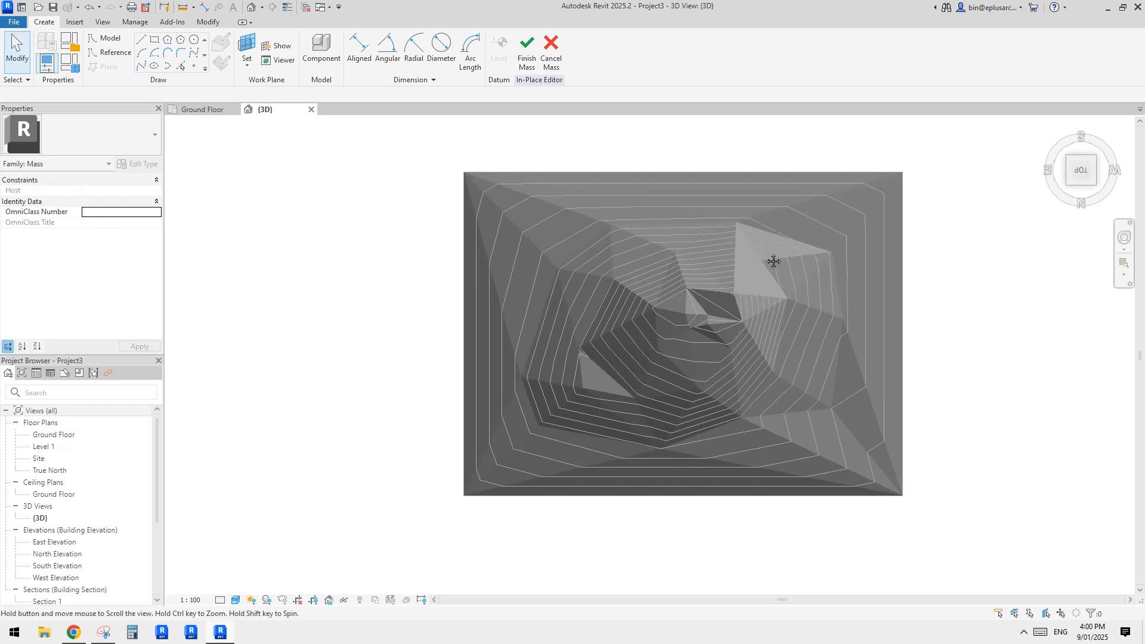
middle_drag(773, 261, 773, 255)
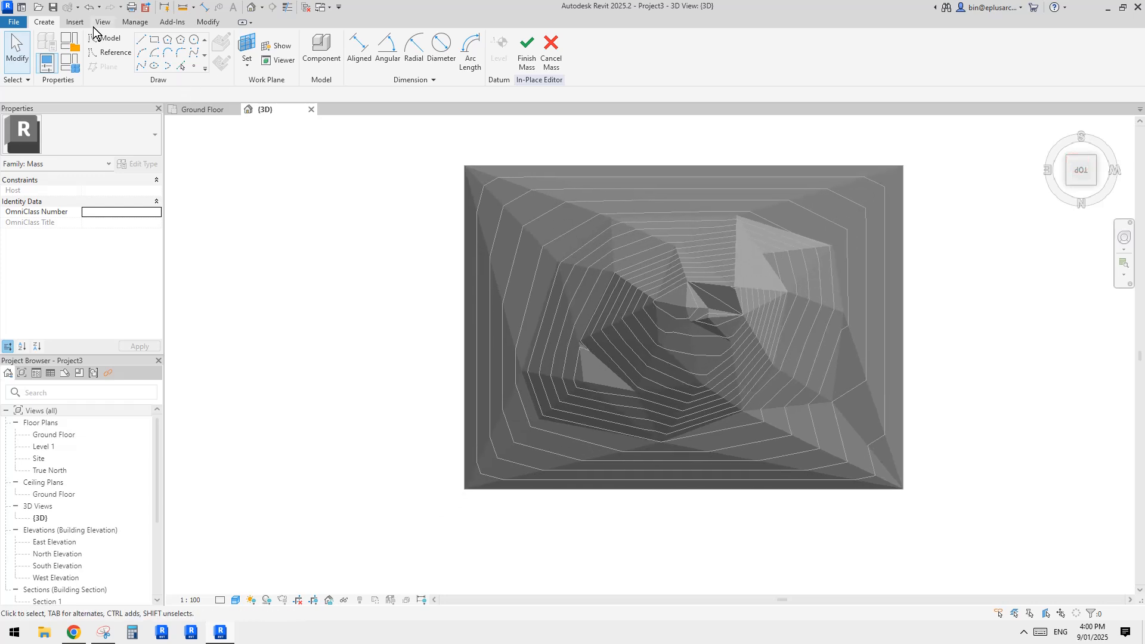
click(111, 52)
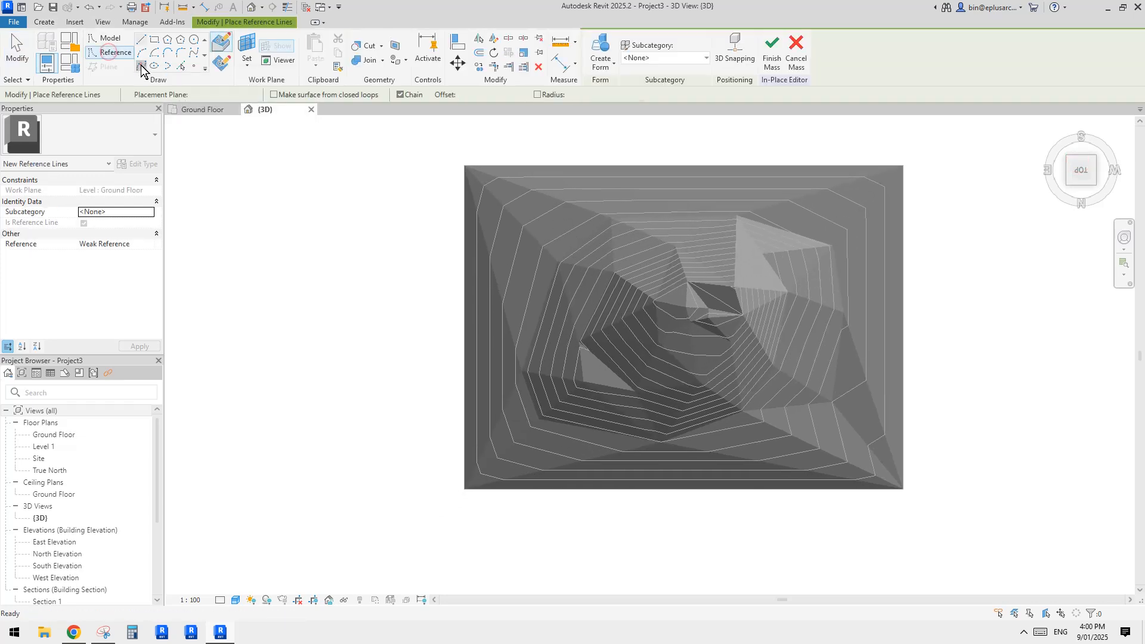
click(142, 66)
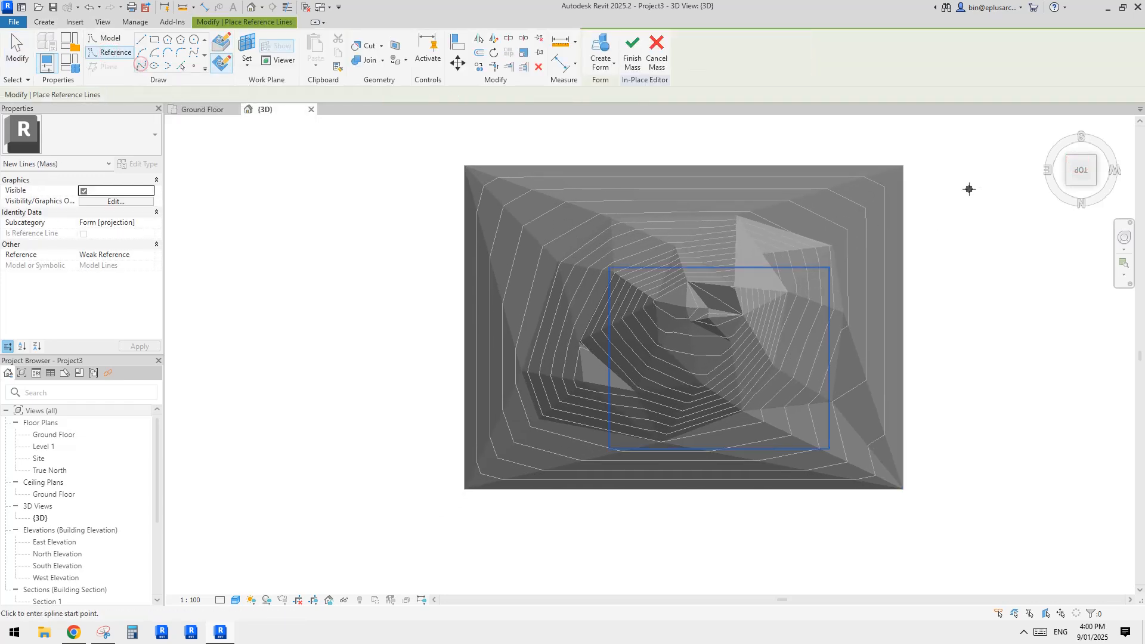
click(903, 334)
key(Escape)
key(Escape)
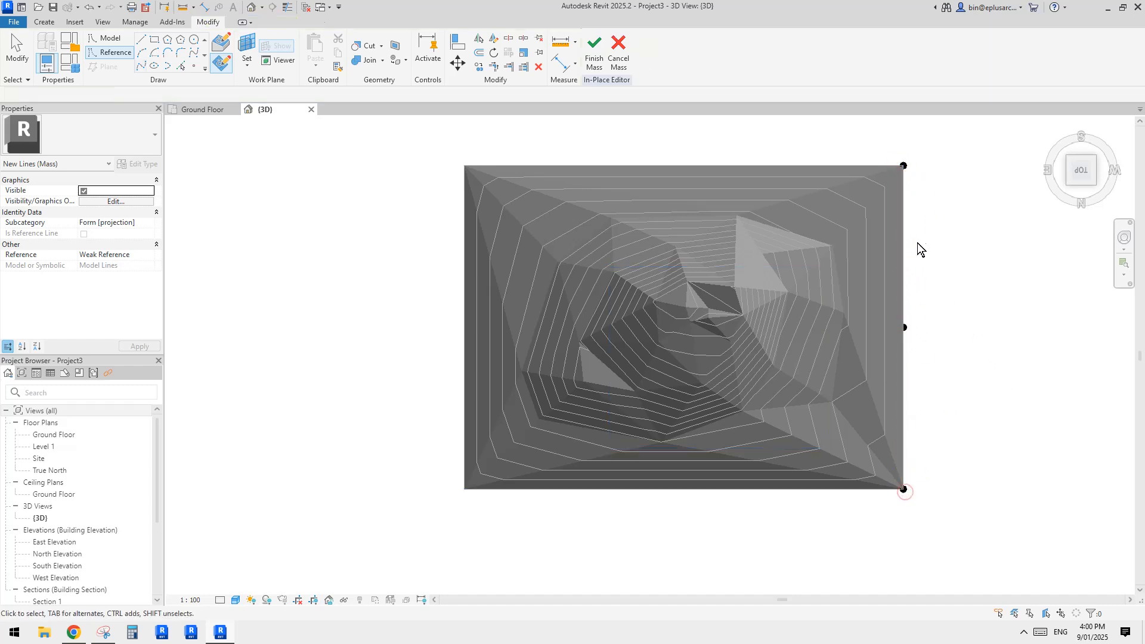
Copy the reference spline four times across the toposolid, spaced about 14000 mm apart, with the last copy on the opposite short edge
click(903, 203)
key(c)
key(o)
click(903, 166)
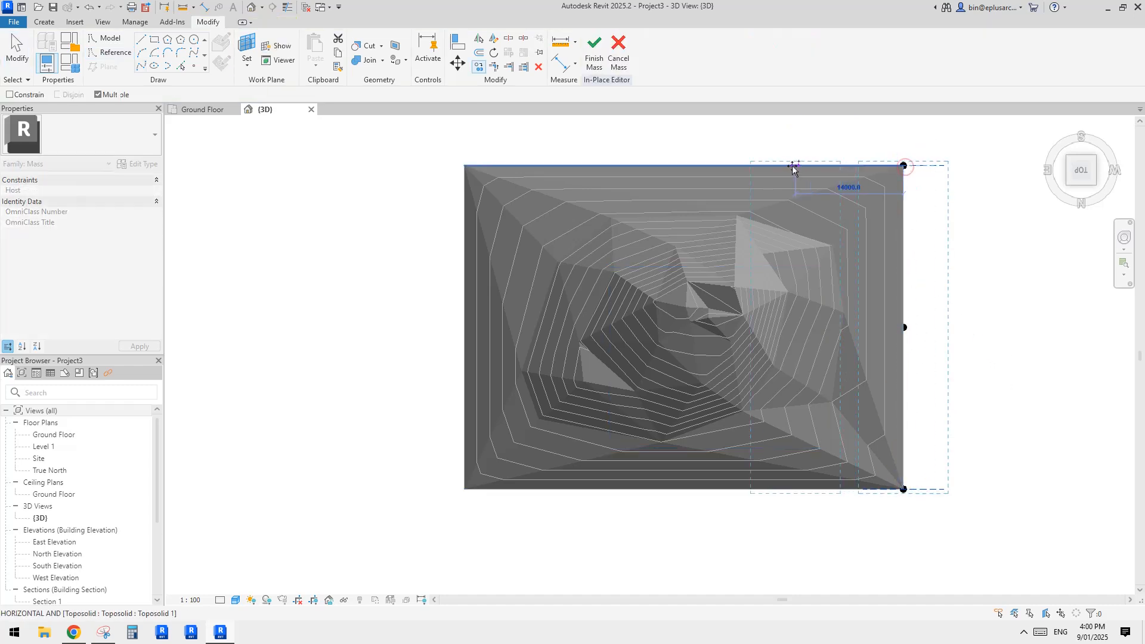
click(682, 168)
click(571, 168)
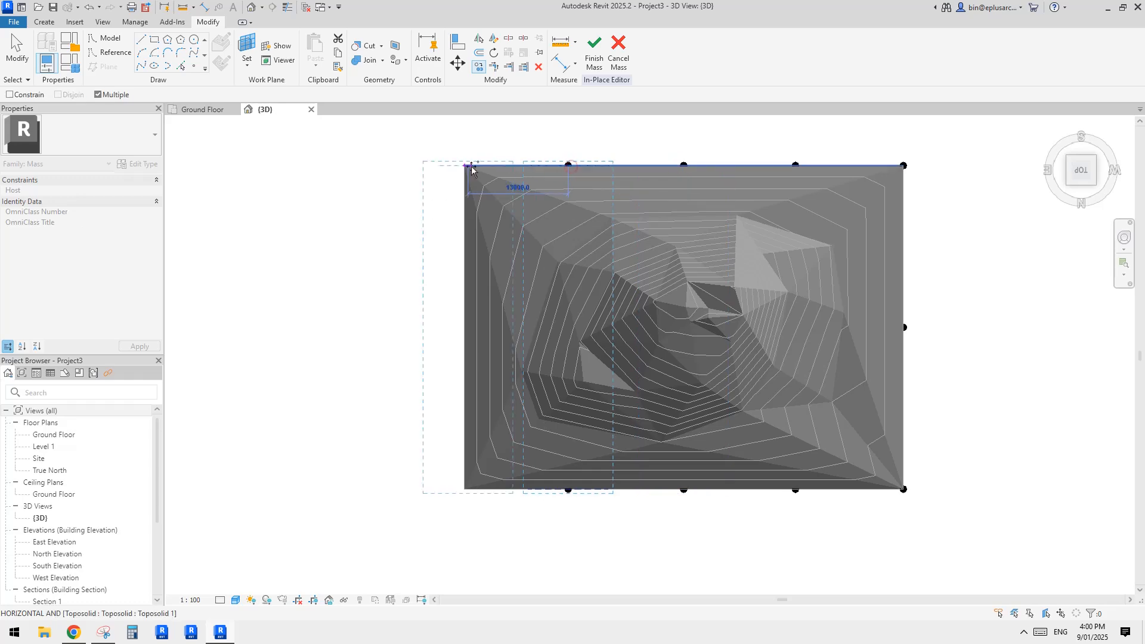
key(Escape)
Select all five reference splines and create a lofted form from them
drag(943, 229, 361, 241)
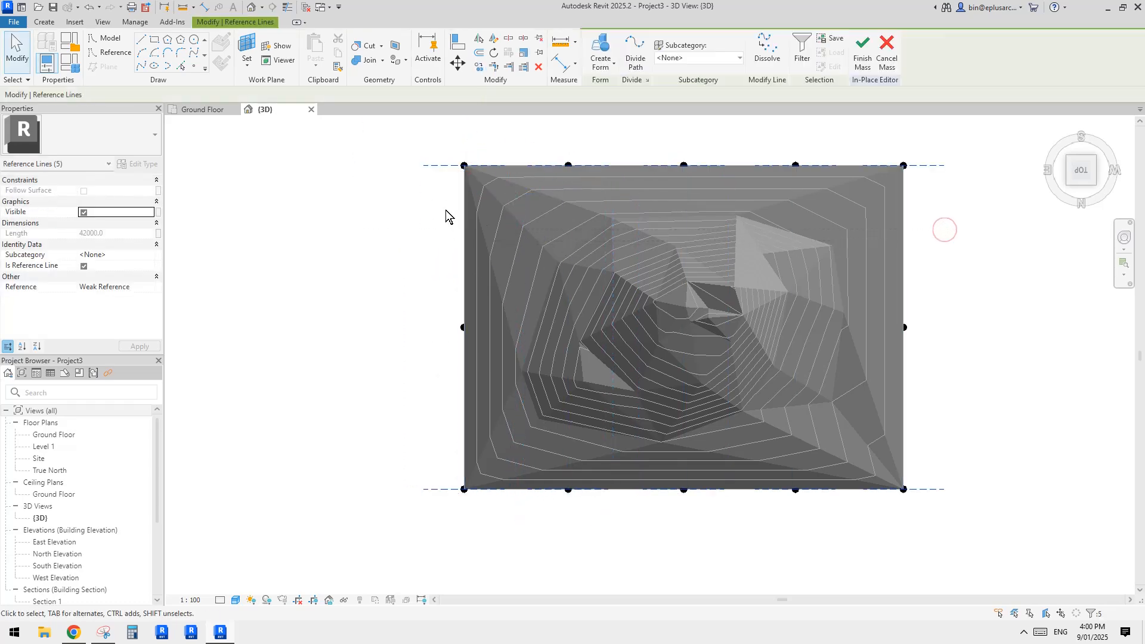
shift+middle_drag(825, 304, 681, 105)
click(610, 45)
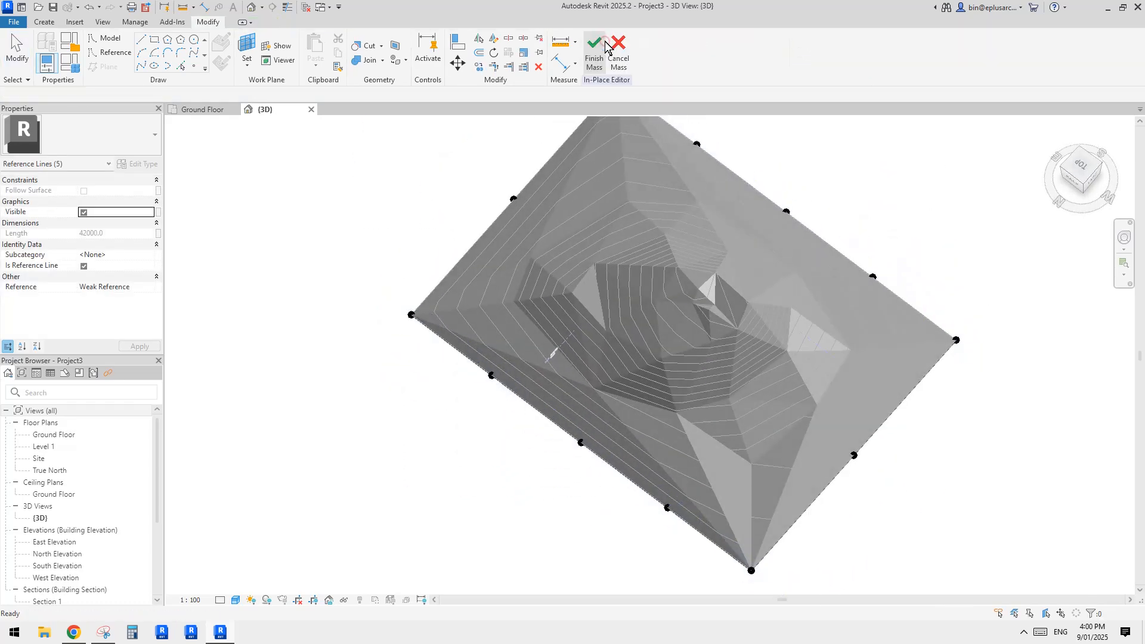
middle_drag(679, 271, 981, 320)
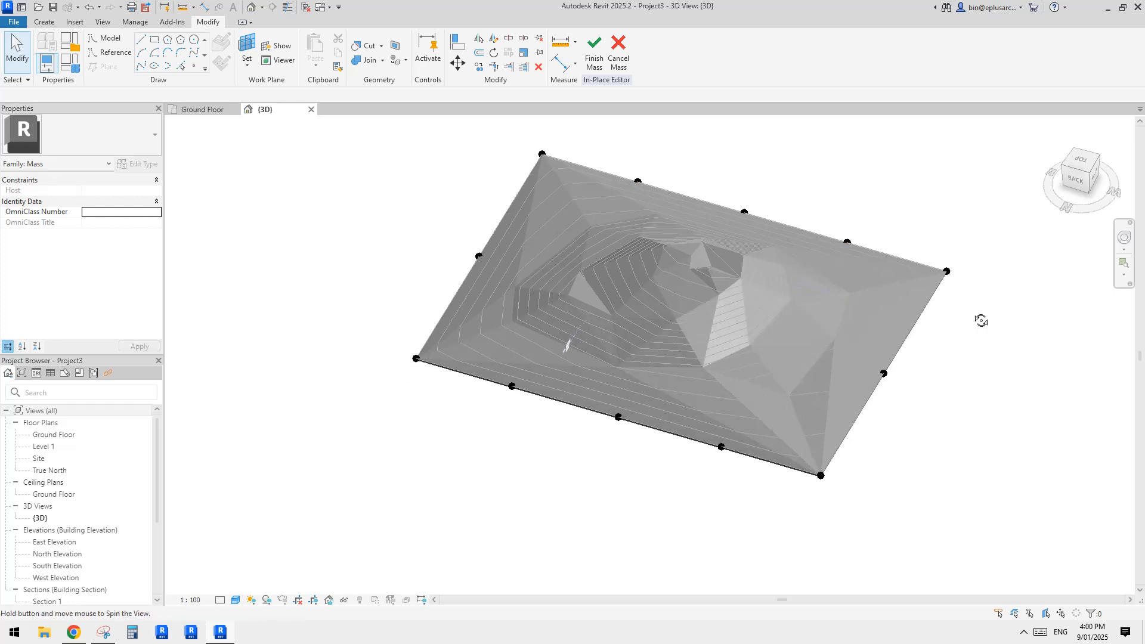
Expose the form's profiles in wireframe and raise the middle point of one profile beside the centre to an offset of about 2647 mm
click(907, 336)
middle_drag(765, 188, 758, 205)
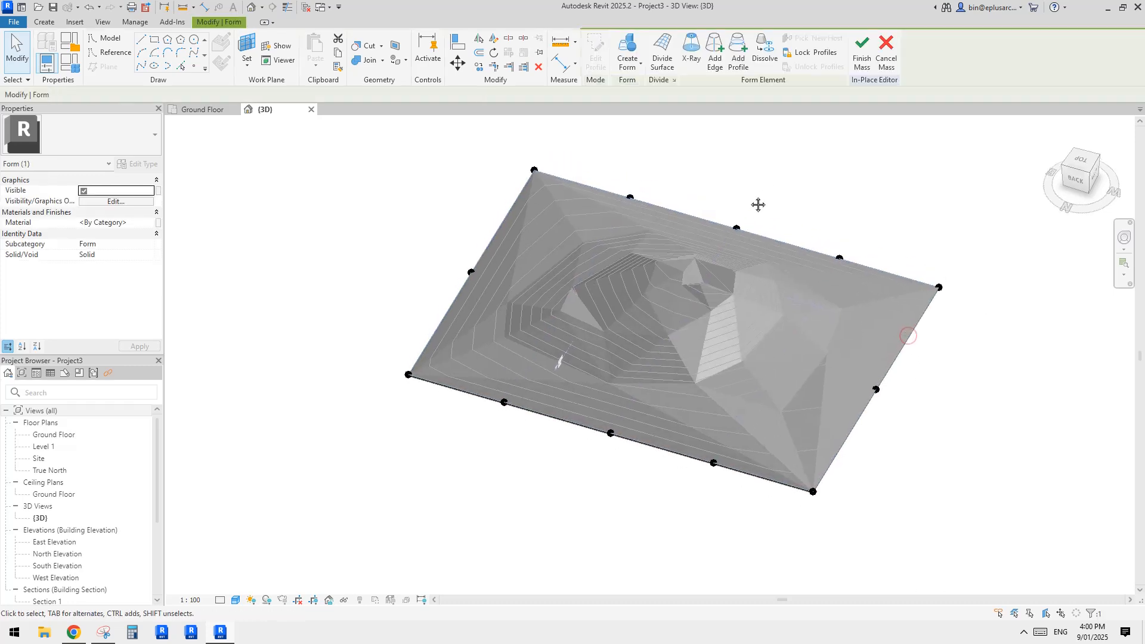
shift+middle_drag(787, 322, 890, 177)
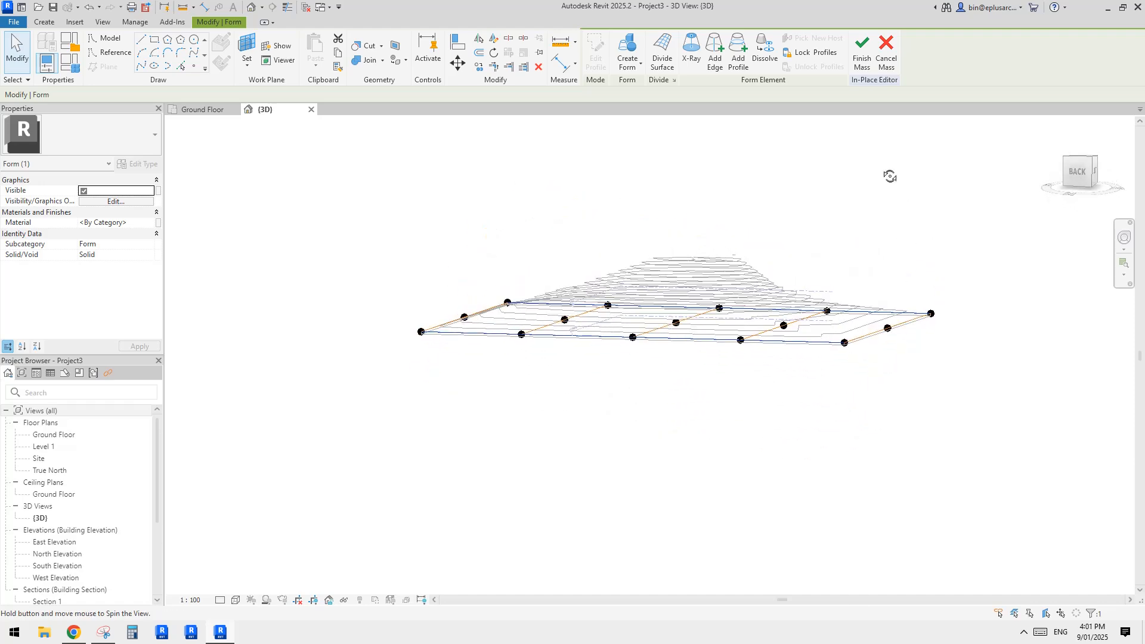
shift+middle_drag(896, 366, 754, 305)
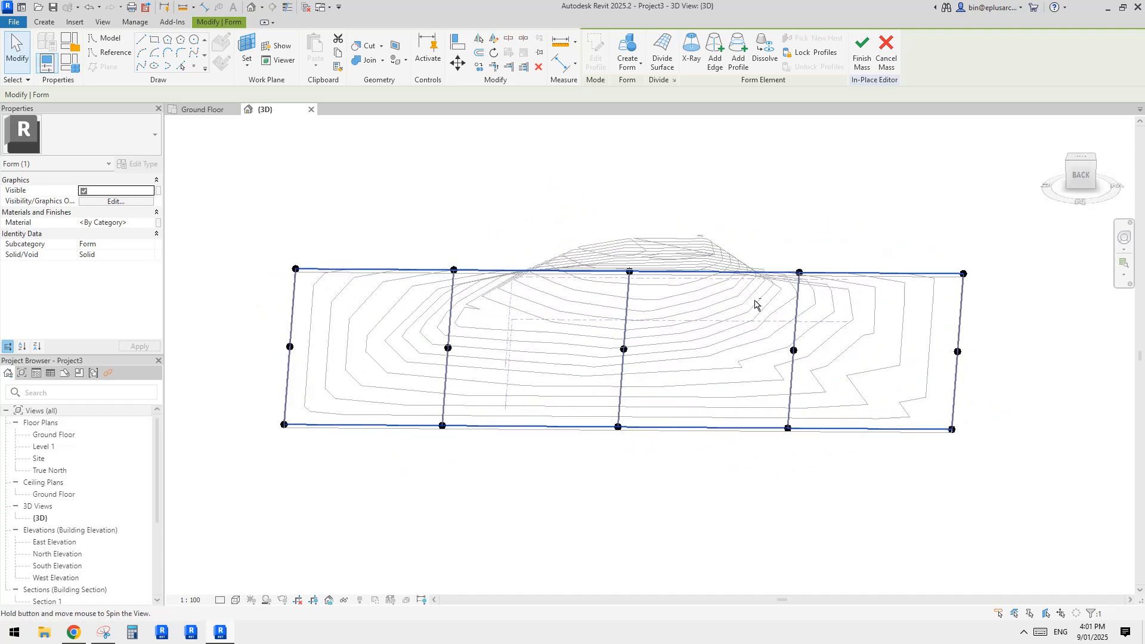
shift+middle_drag(792, 350, 867, 332)
click(797, 343)
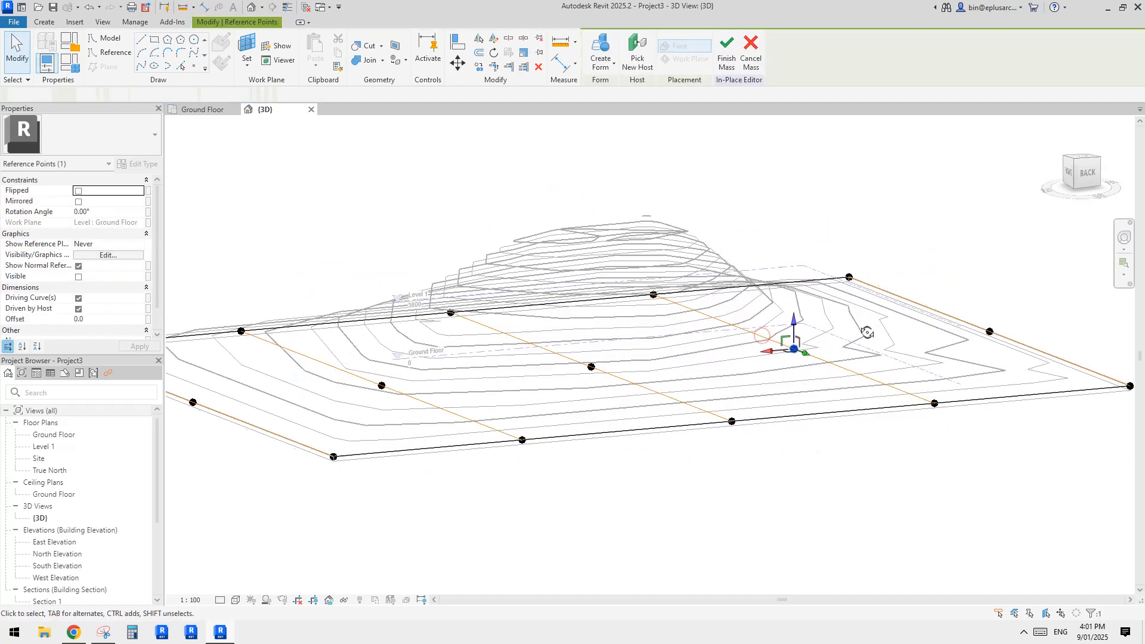
scroll(797, 314, up, 1)
drag(794, 325, 795, 276)
middle_drag(794, 324, 880, 315)
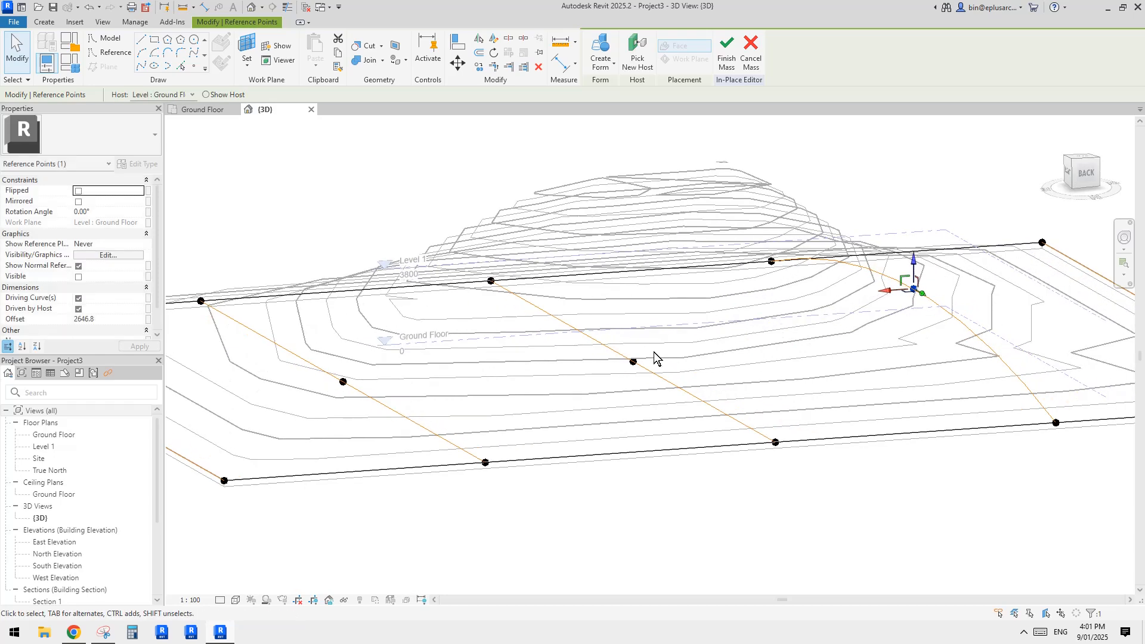
Raise the middle reference point of the form's central profile to about the hill's summit
click(633, 361)
shift+middle_drag(634, 362, 824, 349)
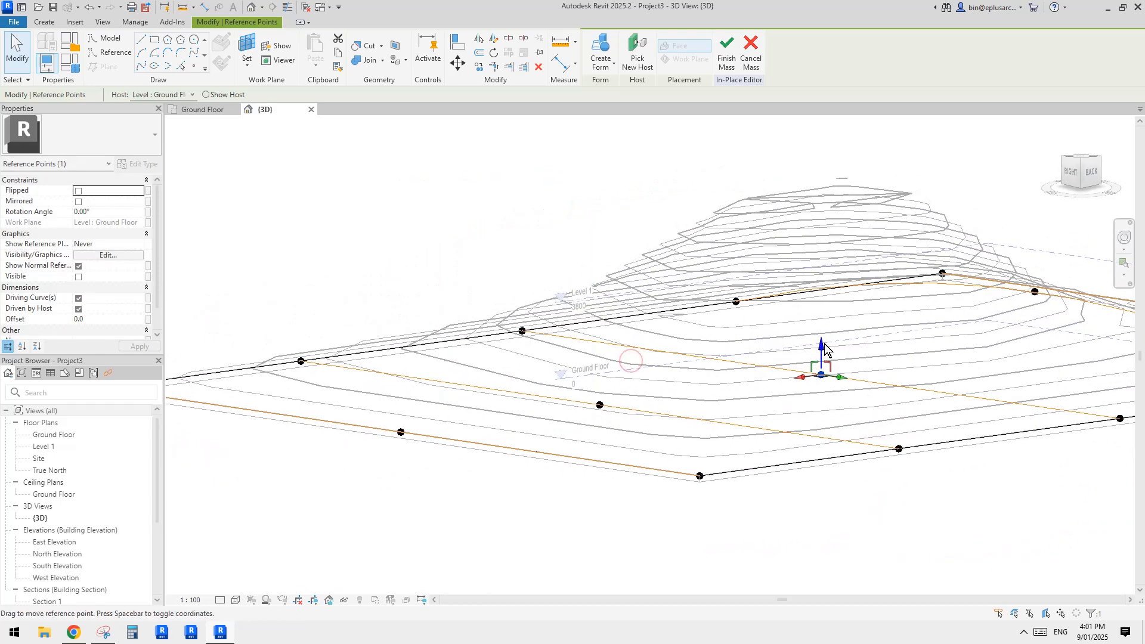
drag(825, 349, 824, 179)
Raise the middle reference point of the profile on the other side of the central one
shift+middle_drag(823, 178, 706, 289)
click(705, 360)
drag(705, 289, 706, 299)
mouse_move(716, 279)
shift+middle_down()
mouse_move(912, 344)
mouse_move(833, 330)
mouse_move(874, 268)
mouse_move(840, 292)
mouse_move(967, 323)
mouse_move(882, 304)
mouse_move(882, 329)
mouse_move(898, 306)
mouse_move(753, 294)
mouse_move(770, 289)
mouse_move(736, 260)
mouse_move(839, 421)
mouse_move(984, 353)
mouse_move(1025, 314)
mouse_move(803, 341)
mouse_move(786, 329)
mouse_move(795, 382)
mouse_move(790, 360)
shift+middle_up()
Compare the form with the terrain in shaded display and raise the first side profile's middle point further in wireframe
key(d)
scroll(829, 320, down, 1)
scroll(839, 292, up, 1)
click(987, 335)
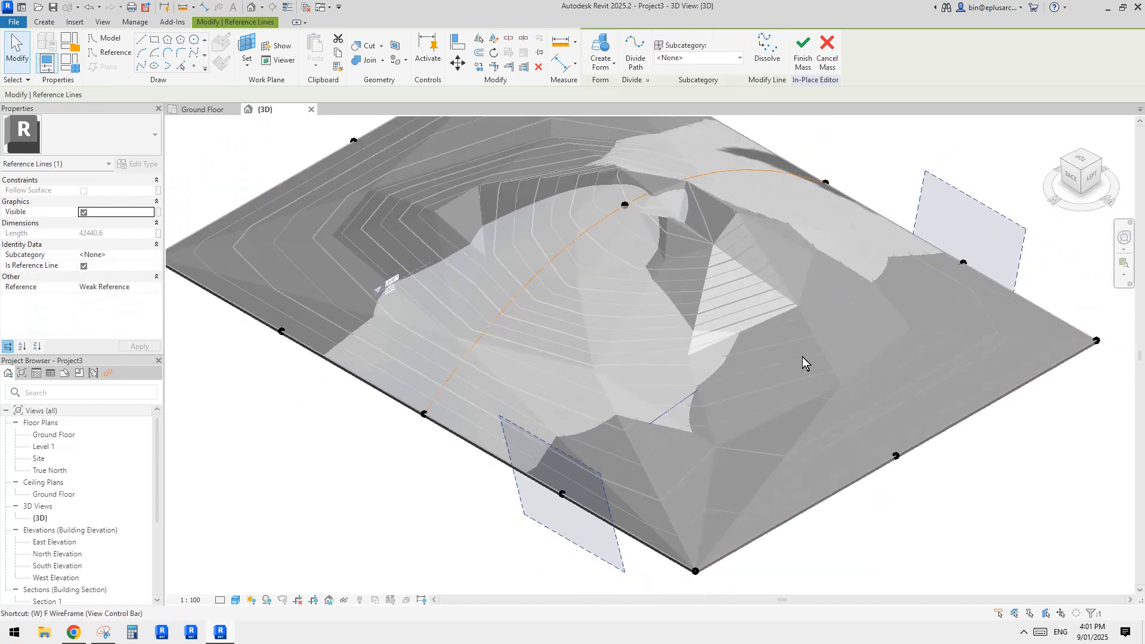
key(f)
click(770, 358)
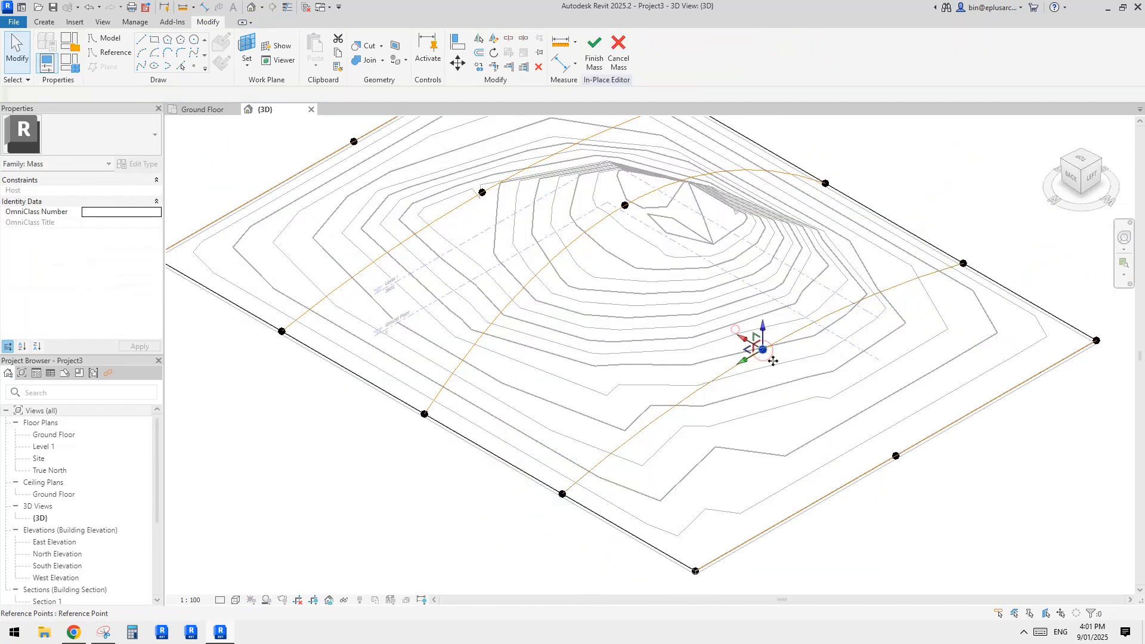
shift+middle_drag(757, 337, 688, 322)
shift+middle_drag(734, 374, 784, 404)
click(770, 393)
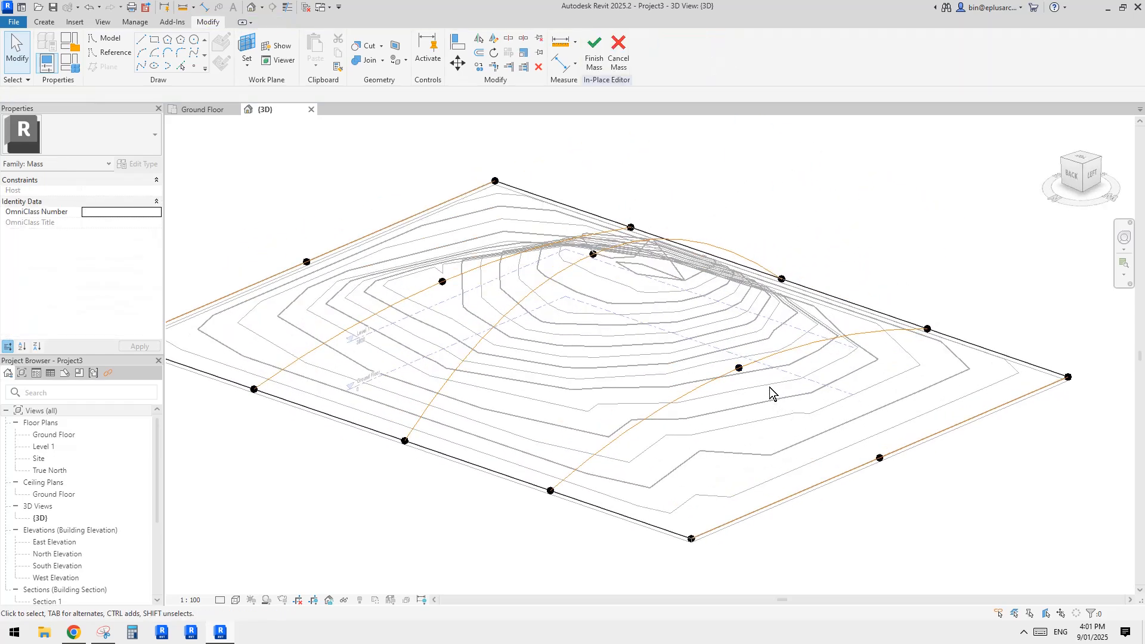
Return the view to shaded display and finish the in-place mass
key(d)
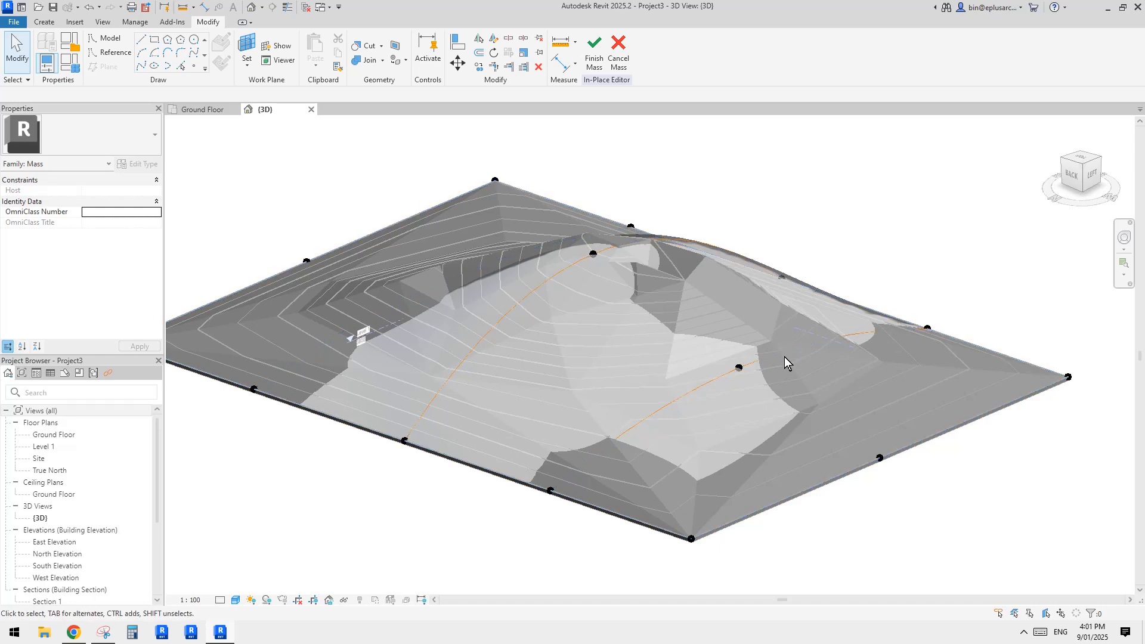
mouse_move(784, 357)
shift+middle_down()
mouse_move(807, 288)
mouse_move(739, 381)
mouse_move(741, 366)
mouse_move(884, 391)
mouse_move(908, 381)
mouse_move(575, 405)
mouse_move(530, 419)
mouse_move(527, 353)
mouse_move(573, 381)
mouse_move(598, 376)
mouse_move(580, 350)
shift+middle_up()
click(595, 59)
Override the toposolid's graphics in the 3D view to make its surface partly transparent
click(509, 282)
right_click(507, 282)
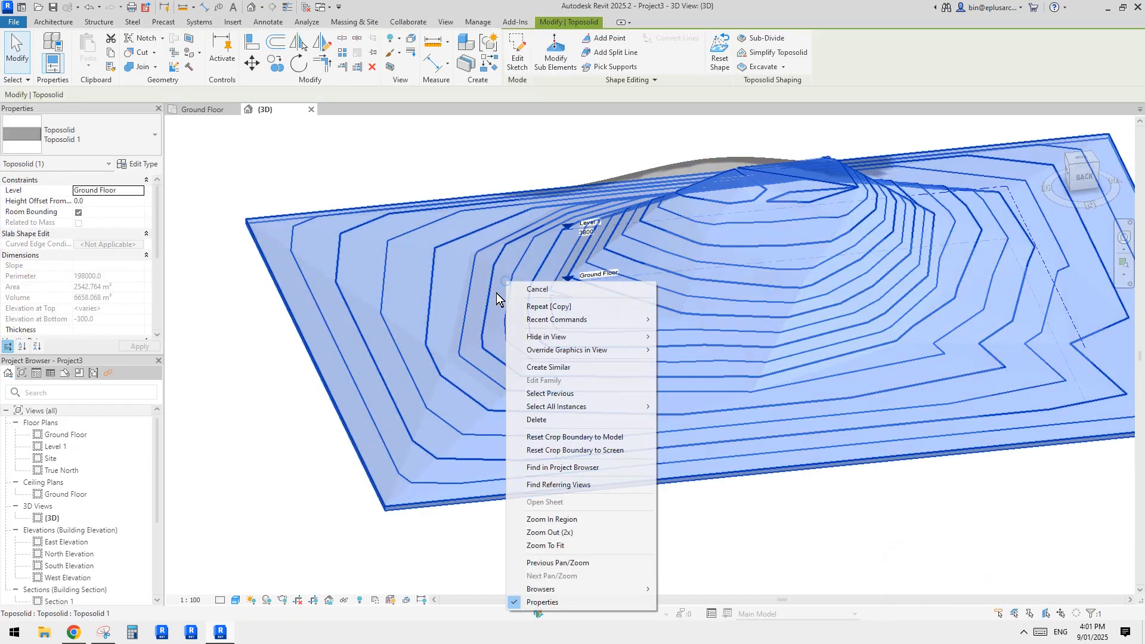
click(691, 350)
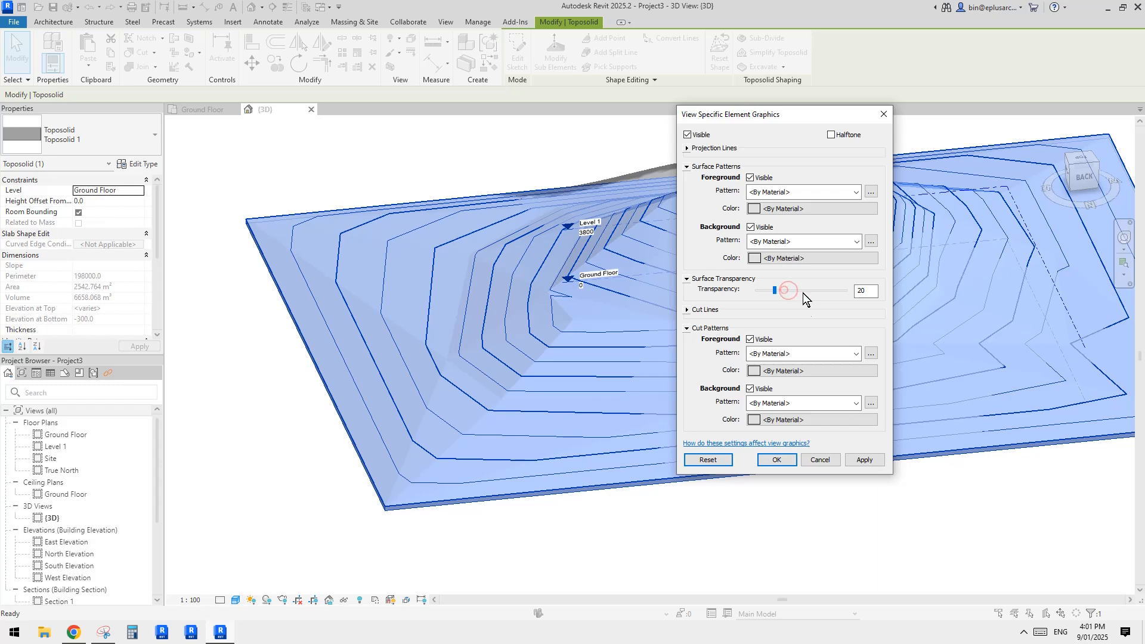
click(863, 461)
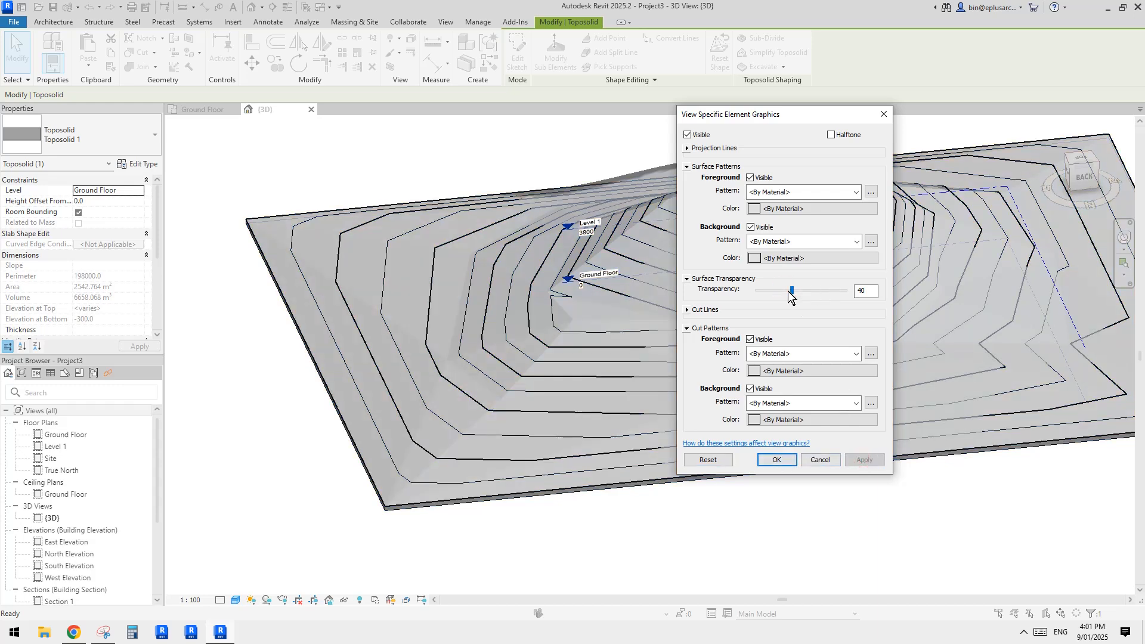
click(863, 459)
click(784, 460)
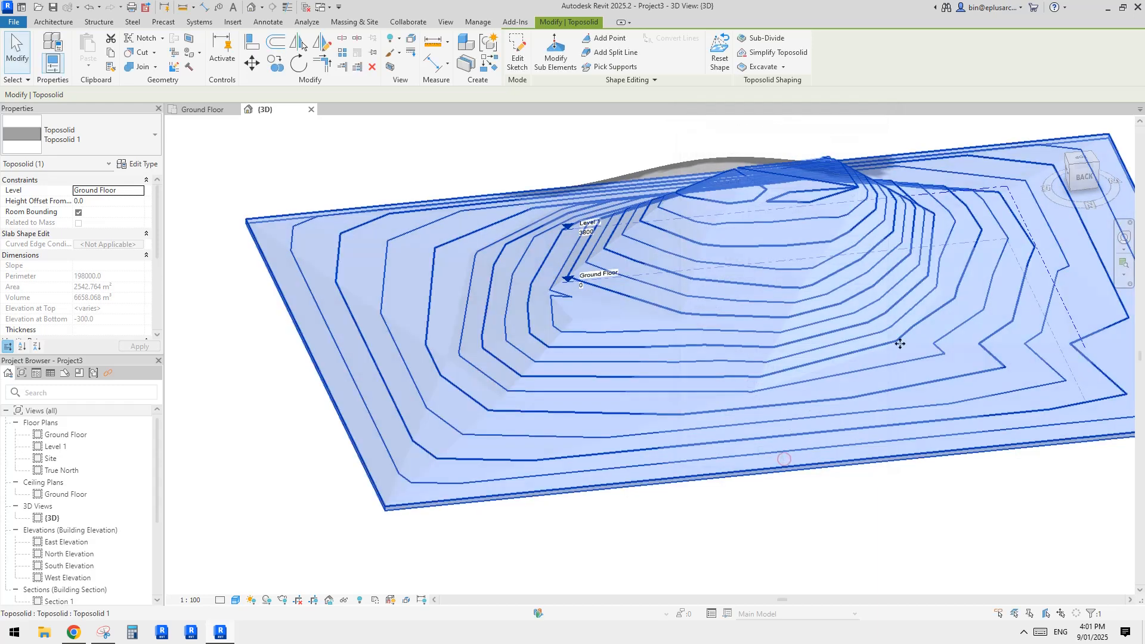
middle_drag(952, 366, 877, 368)
click(878, 368)
Edit the mass in place and raise a side profile's middle reference point to an offset of about 3379 mm
scroll(805, 441, down, 1)
shift+middle_drag(686, 246, 667, 213)
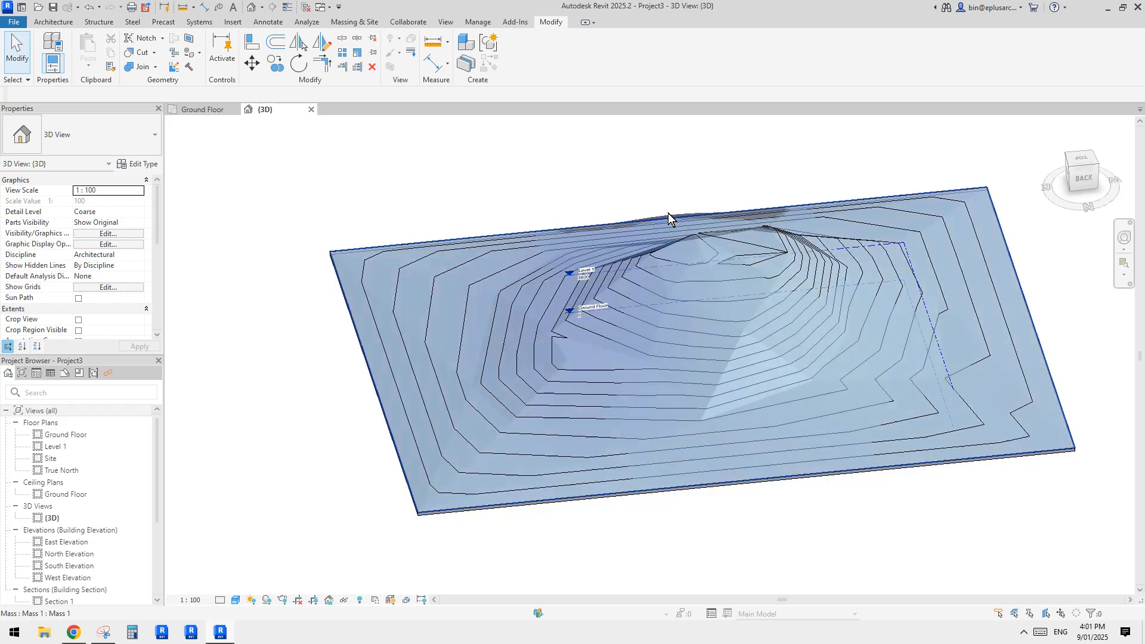
click(668, 213)
click(516, 53)
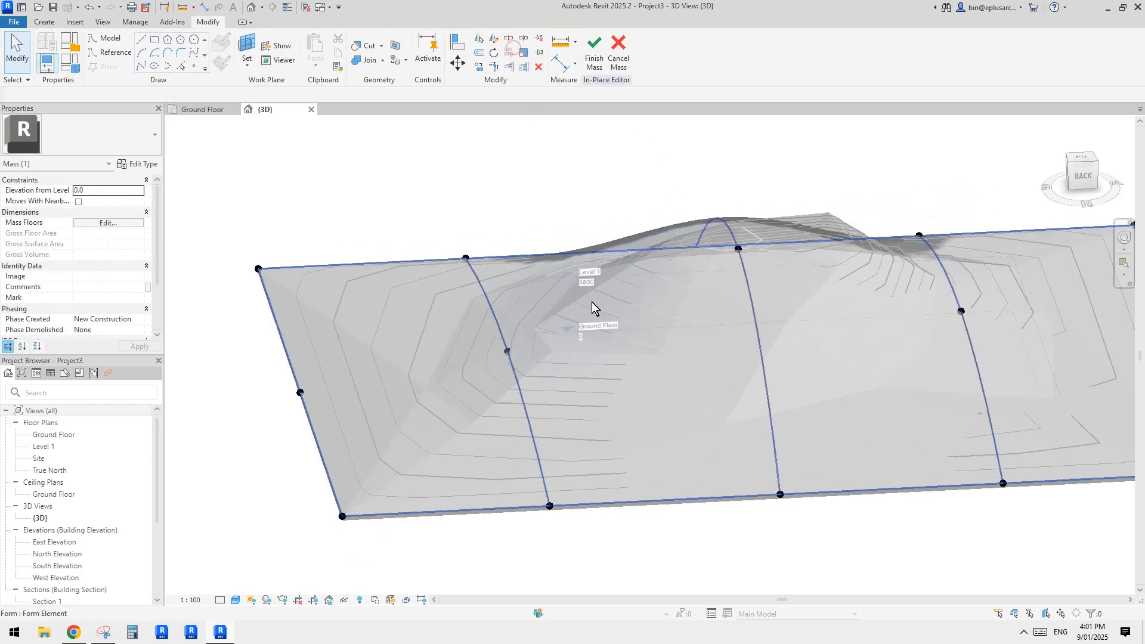
shift+middle_drag(506, 365, 484, 274)
click(566, 365)
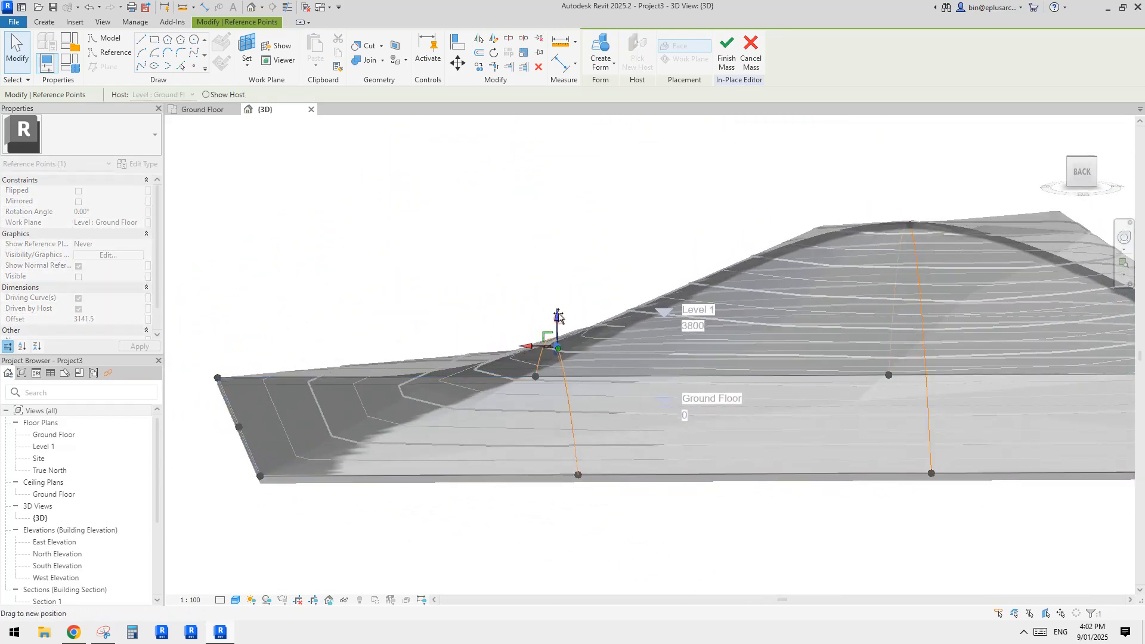
shift+middle_drag(567, 326, 771, 360)
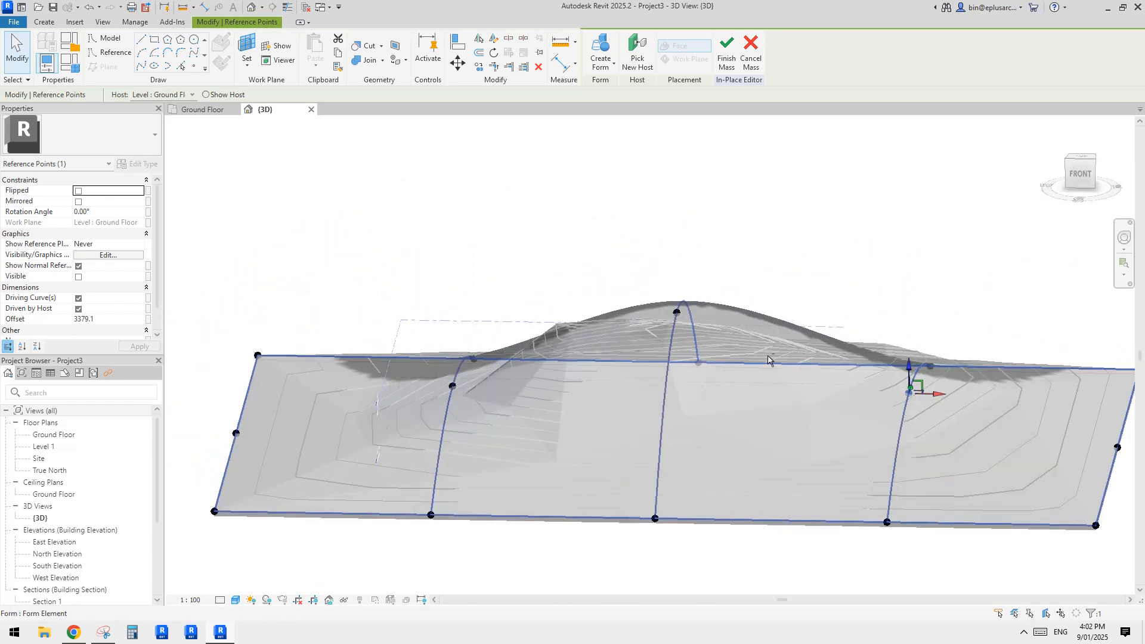
Lower the middle reference point at the peak of the form's central profile slightly
scroll(636, 344, down, 4)
shift+middle_drag(692, 351, 671, 327)
scroll(671, 326, up, 2)
scroll(666, 323, up, 2)
click(663, 319)
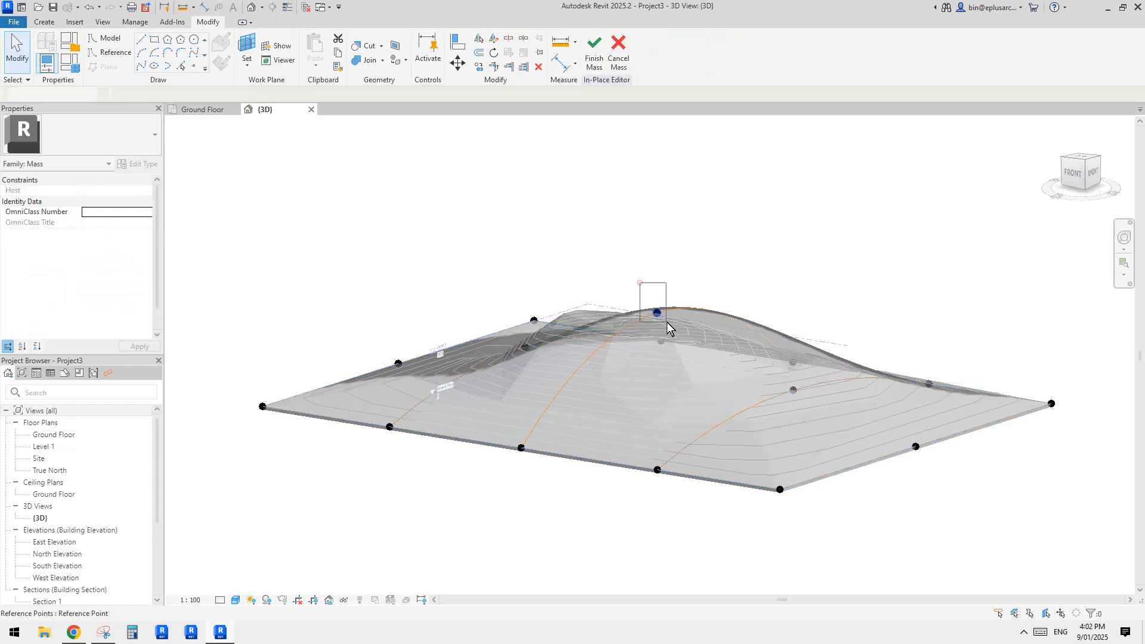
scroll(666, 322, up, 4)
drag(653, 278, 653, 290)
scroll(656, 290, down, 3)
Select the mass form, open its material assignment and create a new material
shift+middle_drag(677, 313, 606, 423)
click(602, 424)
click(153, 224)
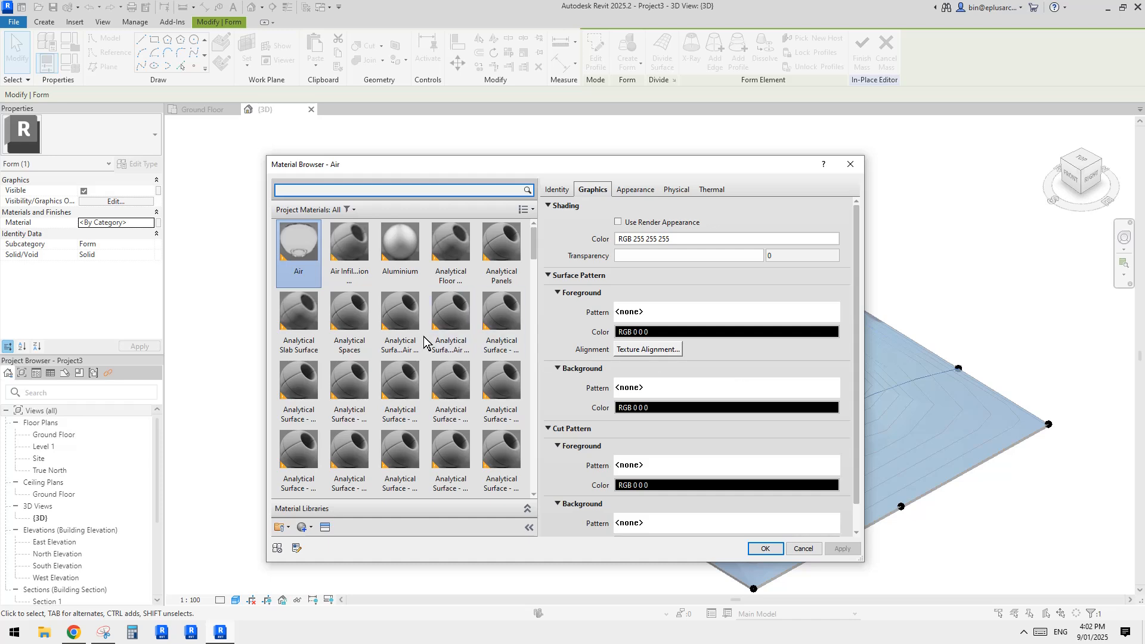
scroll(349, 459, down, 1)
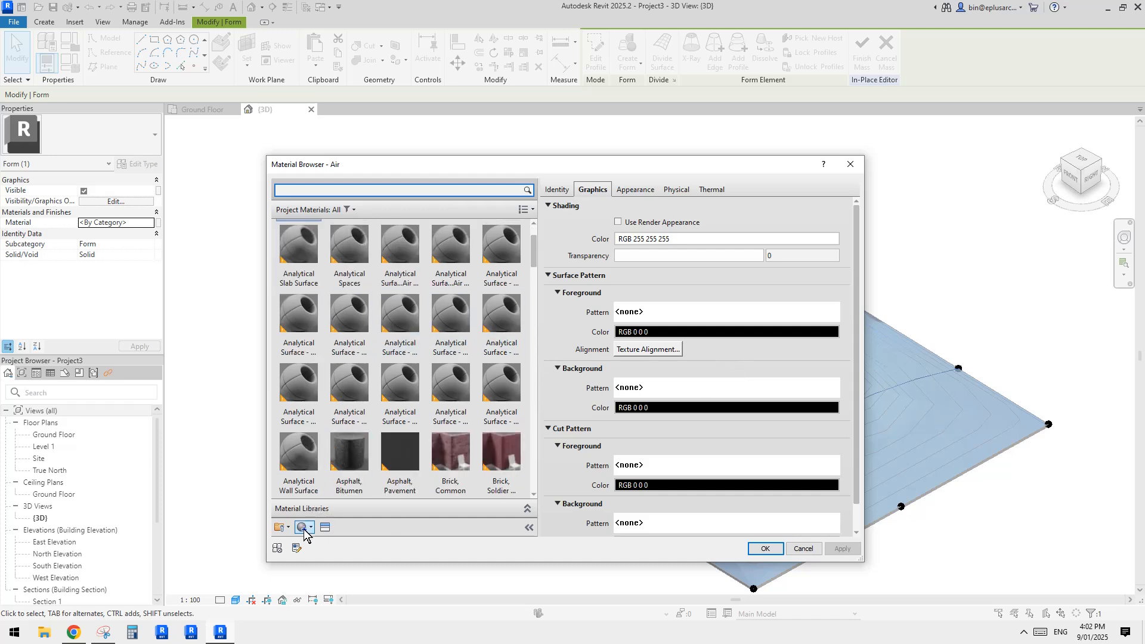
click(302, 527)
click(332, 493)
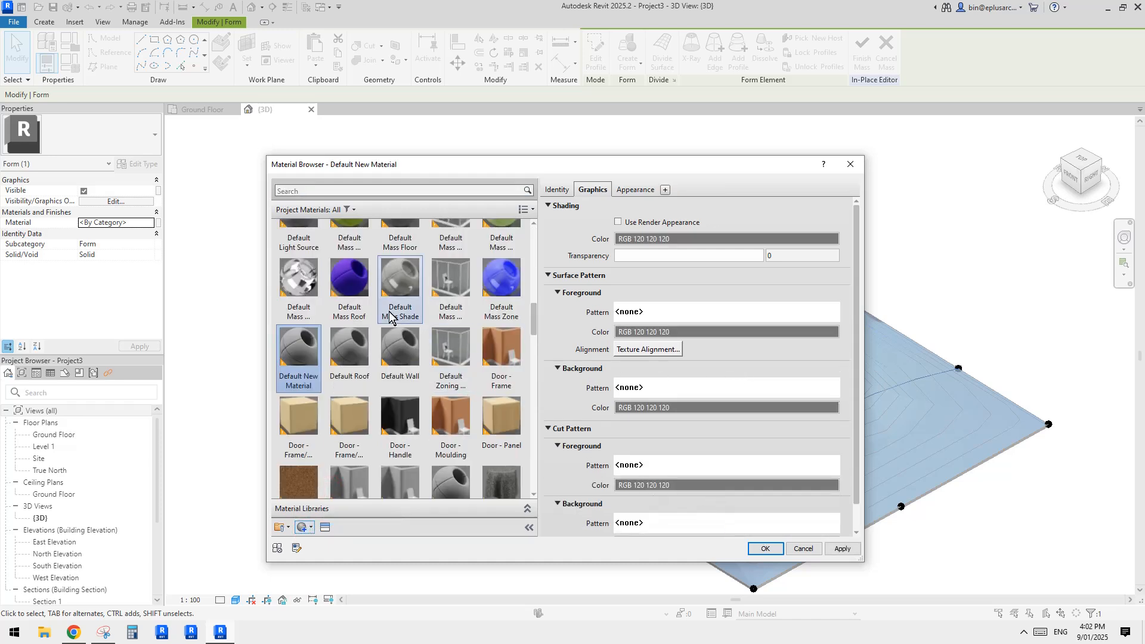
Set the new material's shading color to teal RGB 064-128-128 and assign the material to the mass form
click(683, 310)
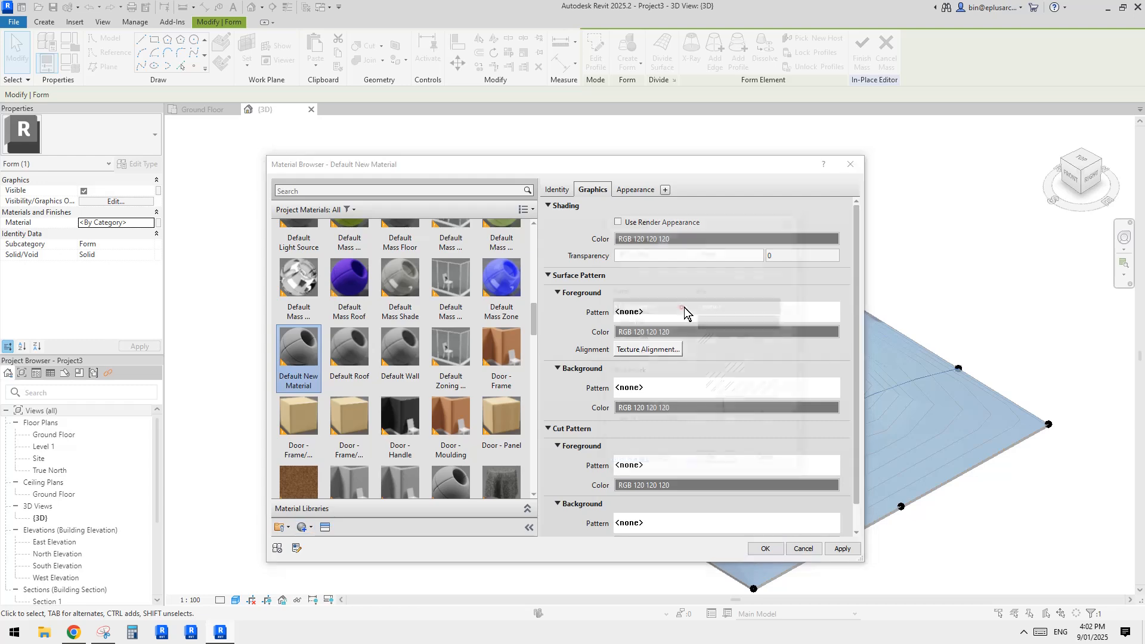
click(793, 218)
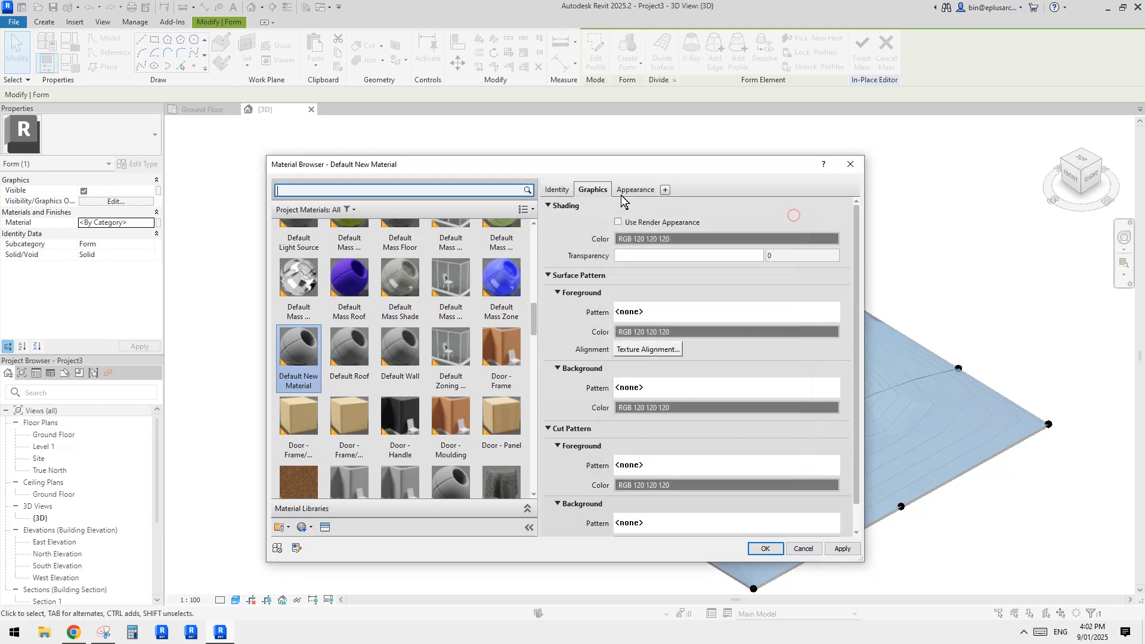
click(677, 238)
click(503, 344)
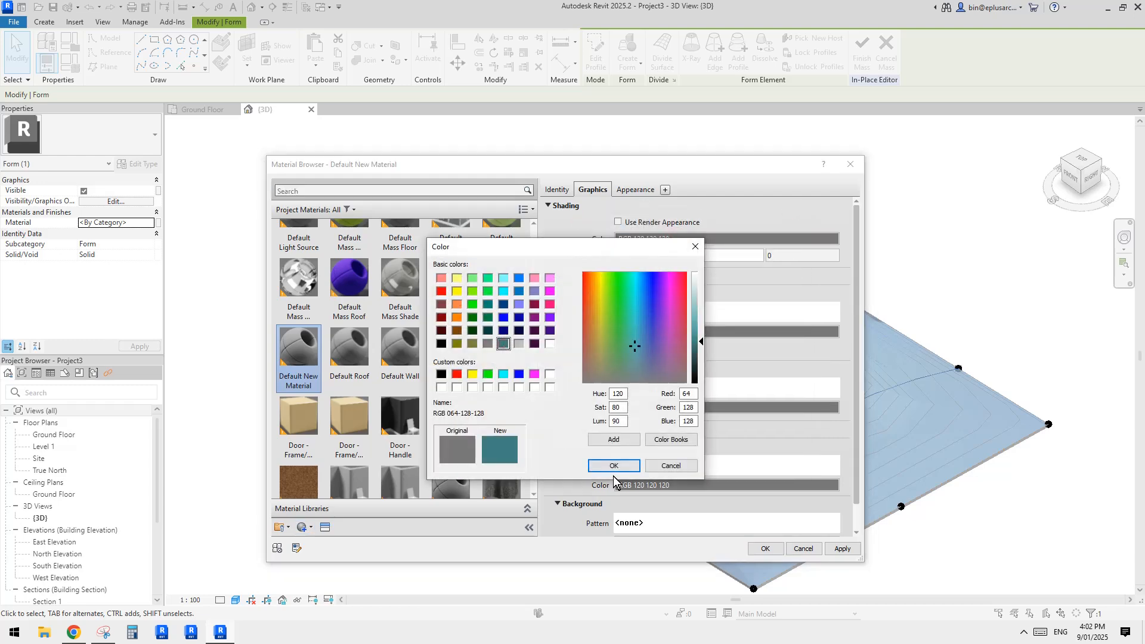
click(613, 465)
click(778, 549)
key(Escape)
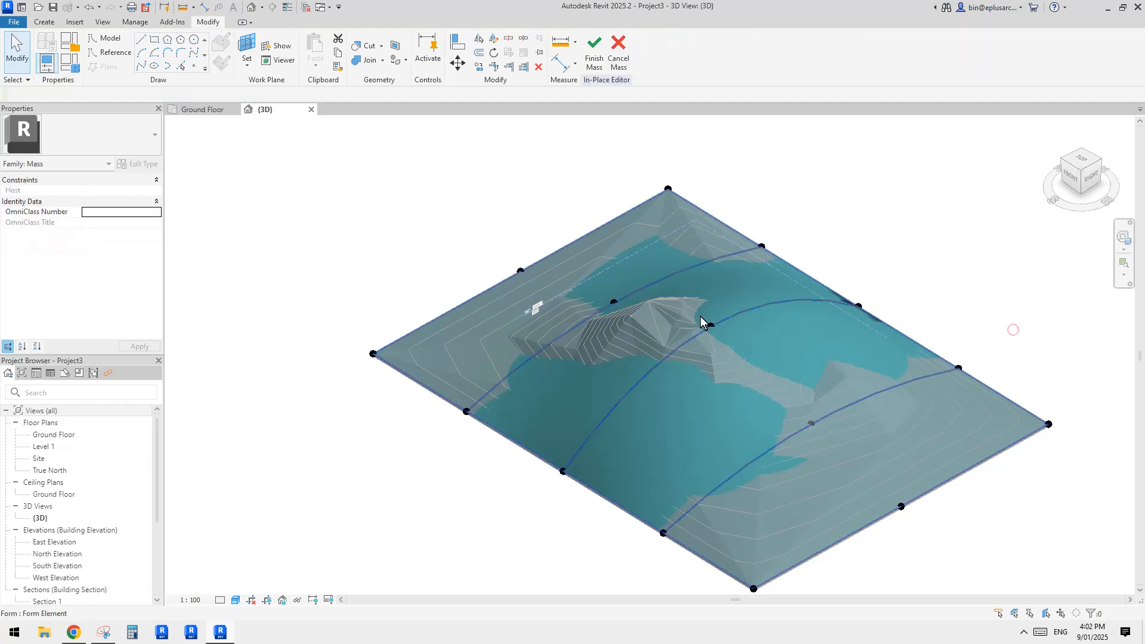
In wireframe display, place two reference points on the form's central profile curve, one on each side of its middle point
shift+middle_drag(741, 358, 629, 414)
click(599, 360)
click(892, 348)
click(752, 247)
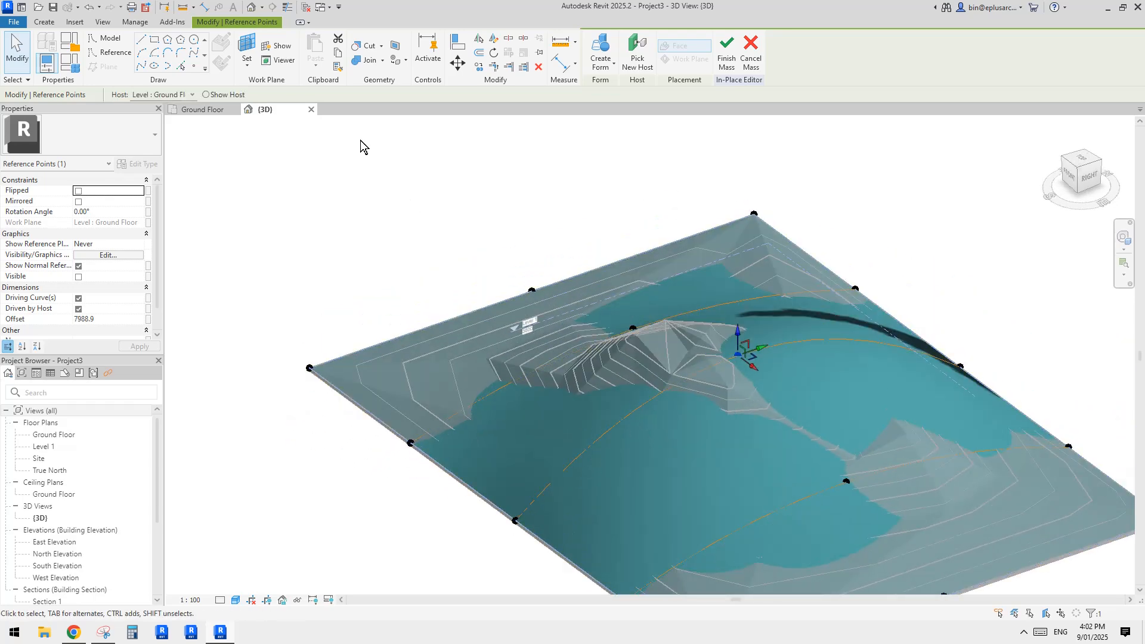
click(194, 66)
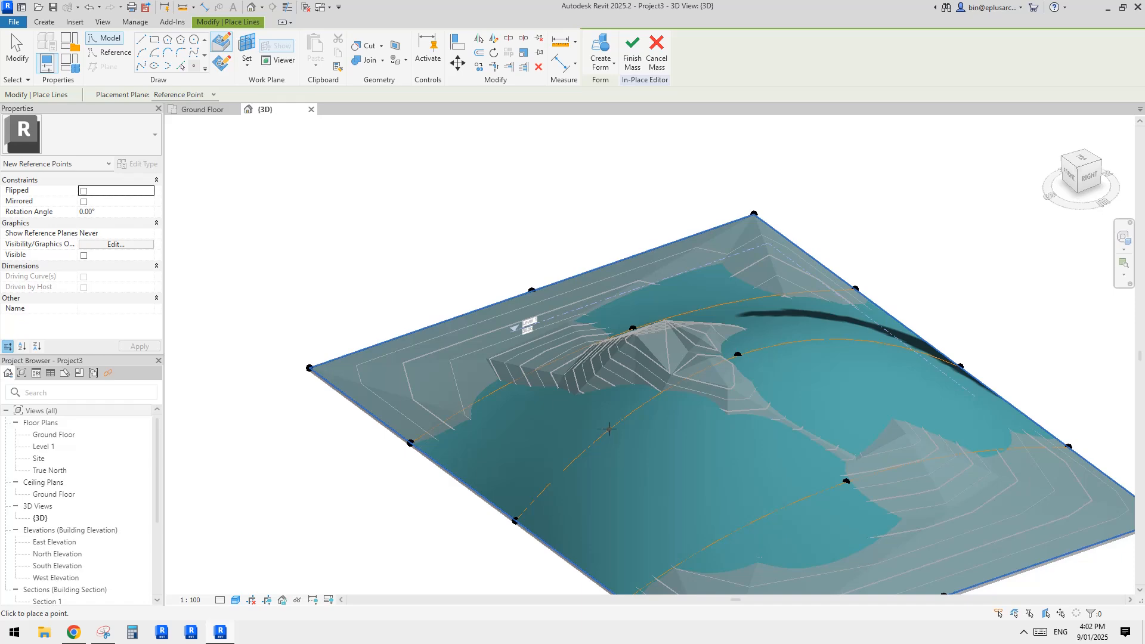
scroll(608, 428, down, 1)
click(222, 42)
mouse_move(603, 391)
middle_down()
mouse_move(598, 304)
mouse_move(614, 478)
middle_up()
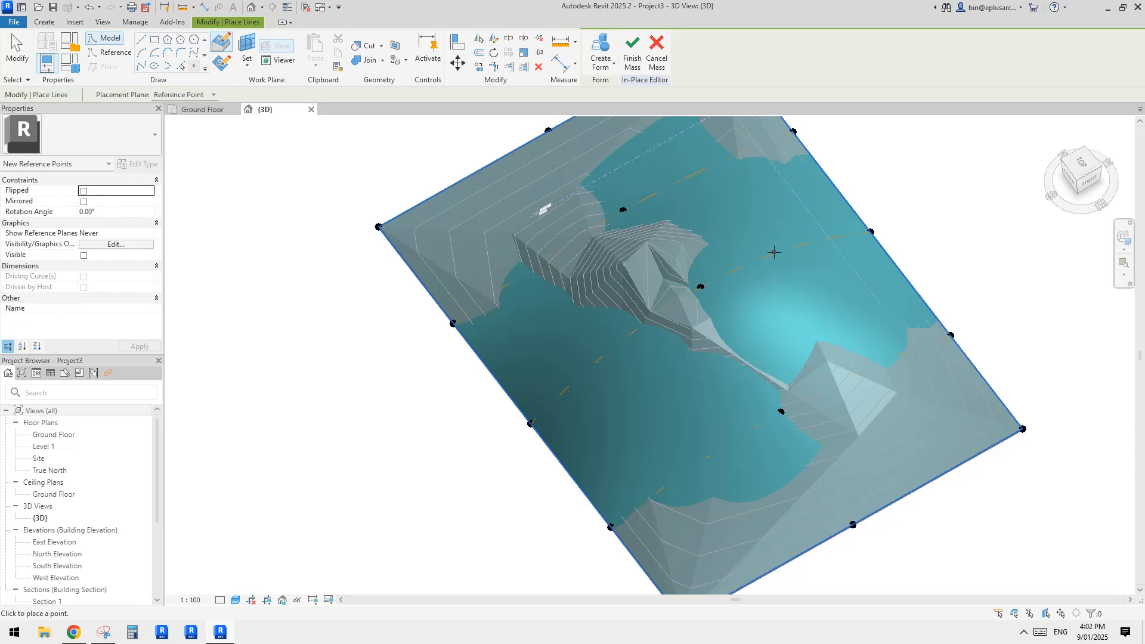
scroll(581, 376, up, 2)
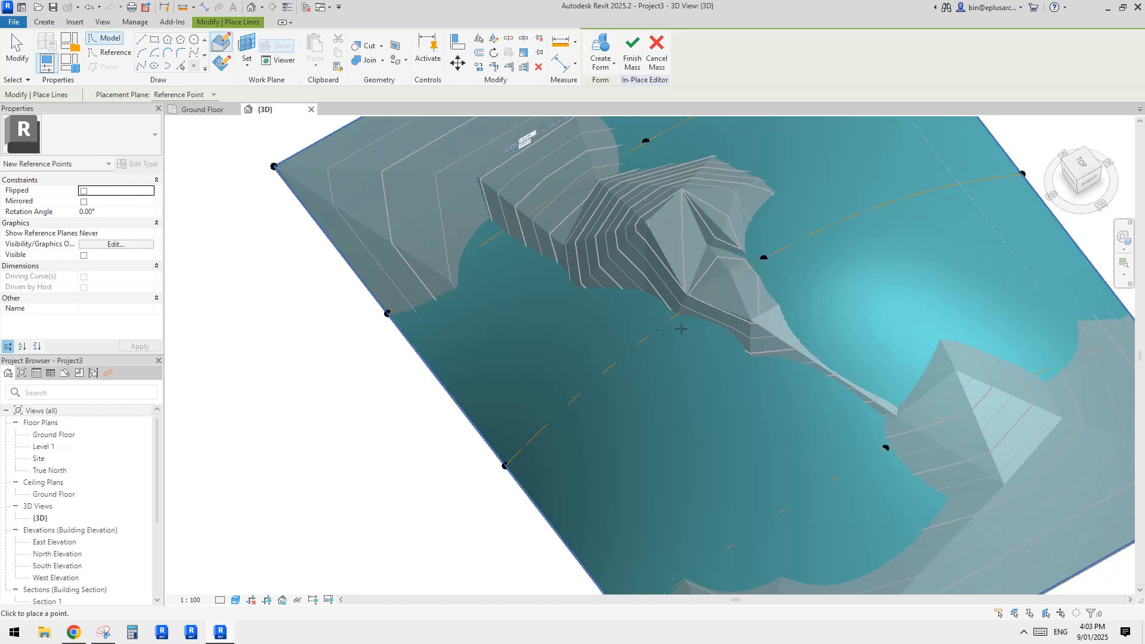
middle_drag(678, 330, 657, 330)
key(w)
key(f)
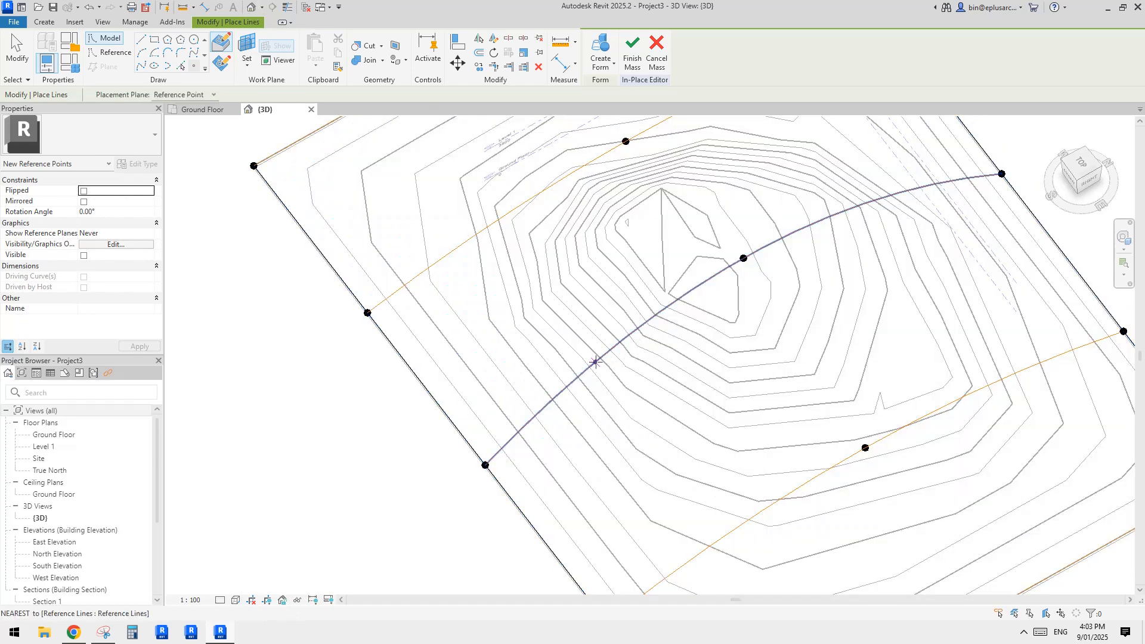
click(594, 361)
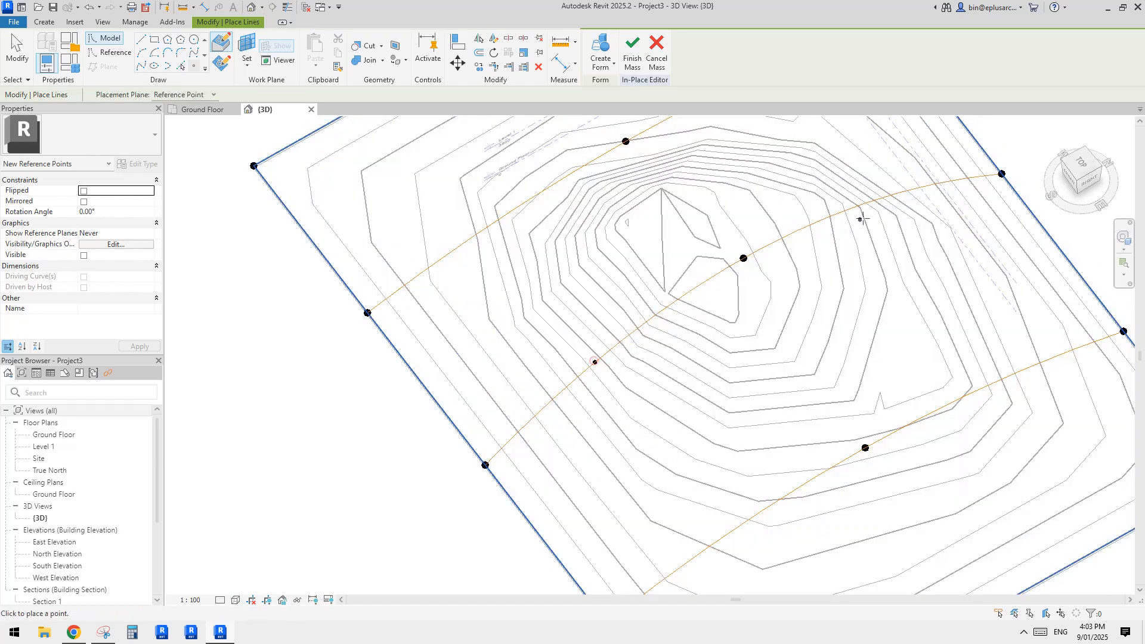
key(Escape)
Select both new reference points and make them driving points hosted on the Ground Floor level
click(895, 193)
ctrl+click(594, 362)
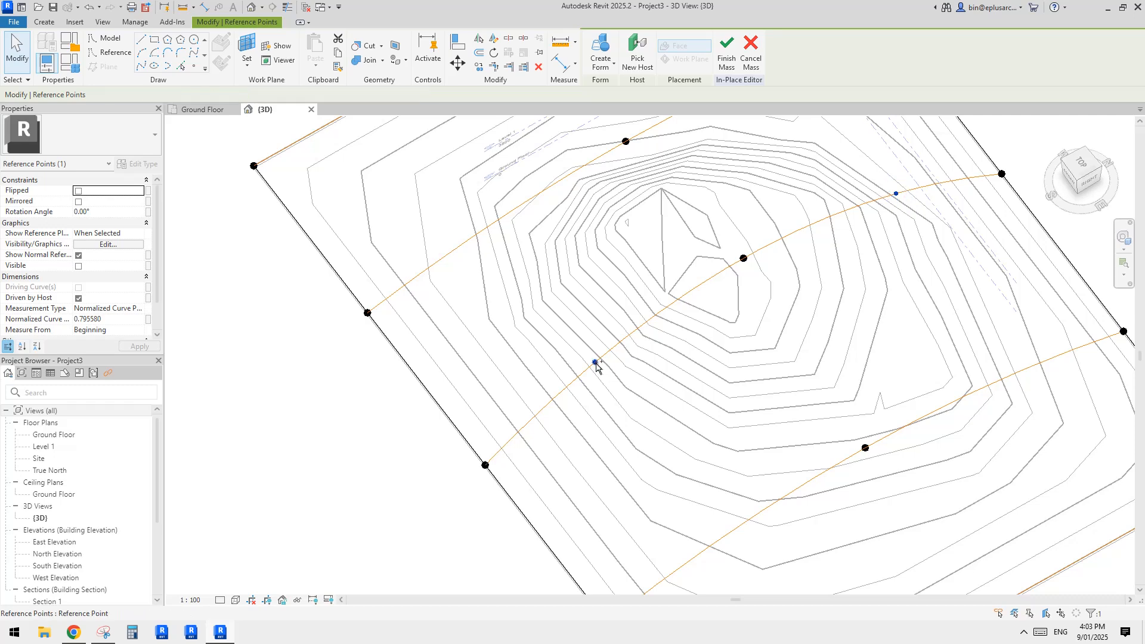
click(296, 95)
Restore the shaded display and lower the new front-side point on the central profile to an offset of about 4096 mm
shift+middle_drag(481, 153, 761, 284)
key(d)
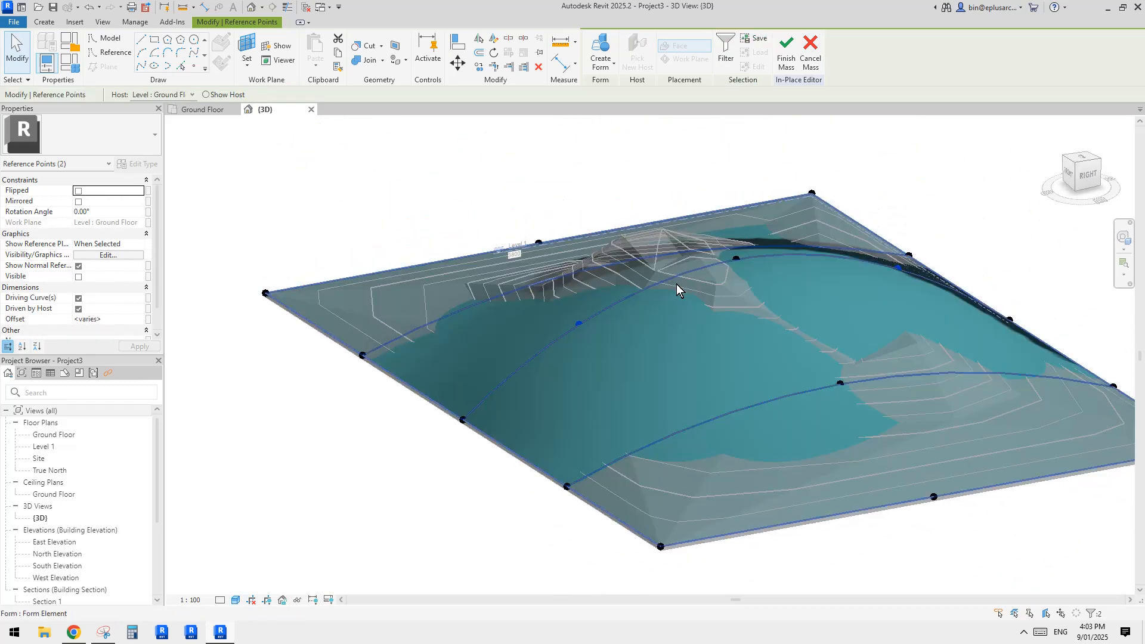
scroll(584, 327, up, 1)
click(574, 327)
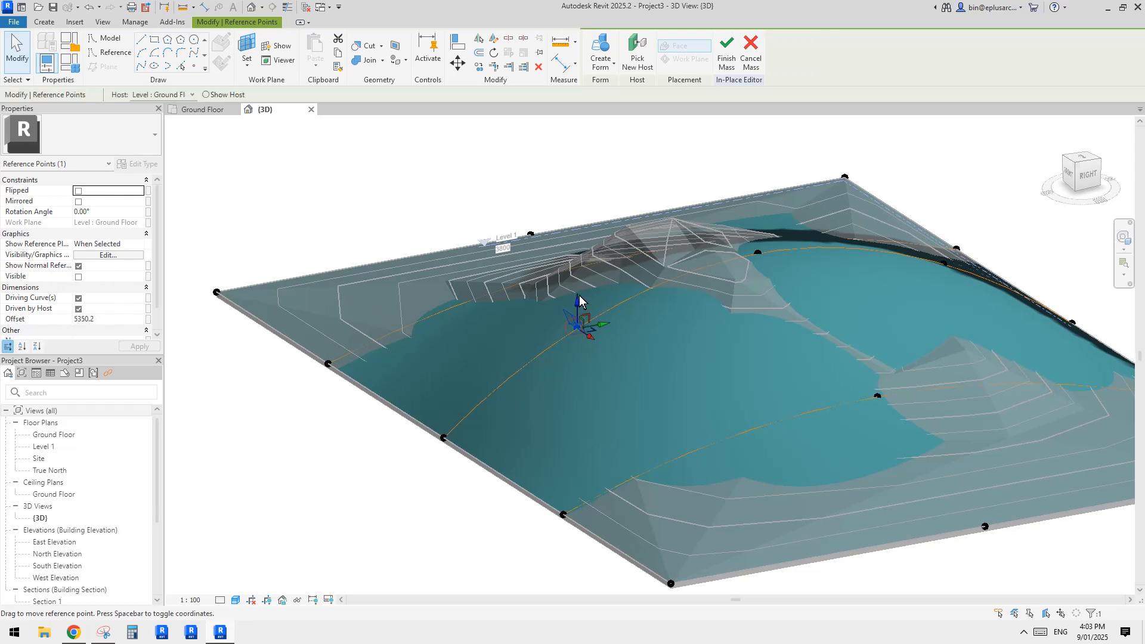
drag(579, 297, 587, 323)
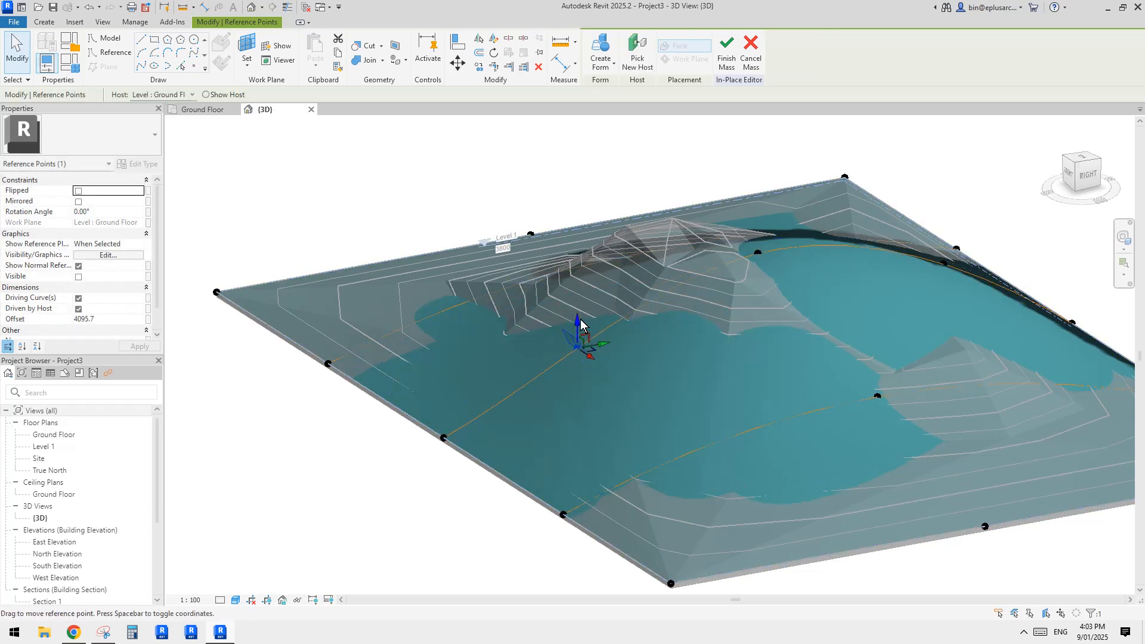
Raise the middle reference point at the peak of the central profile slightly
shift+middle_drag(659, 302, 788, 278)
click(774, 265)
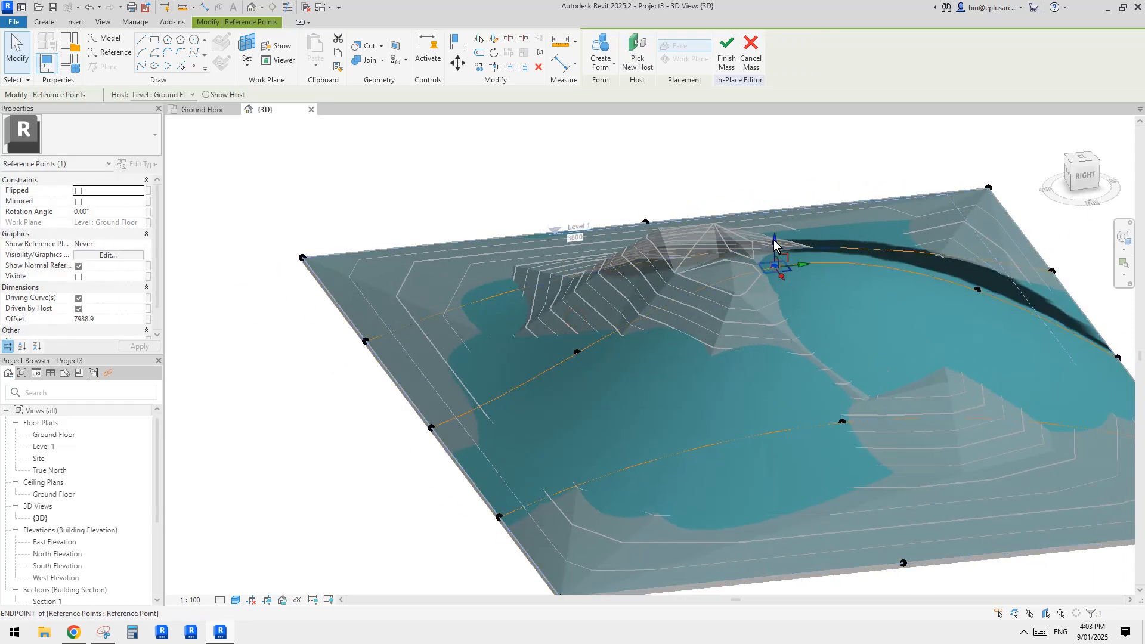
drag(774, 242, 774, 232)
Lower the new reference point on the far side of the central profile's peak to an offset of about 3334 mm
shift+middle_drag(1013, 282, 974, 285)
click(983, 296)
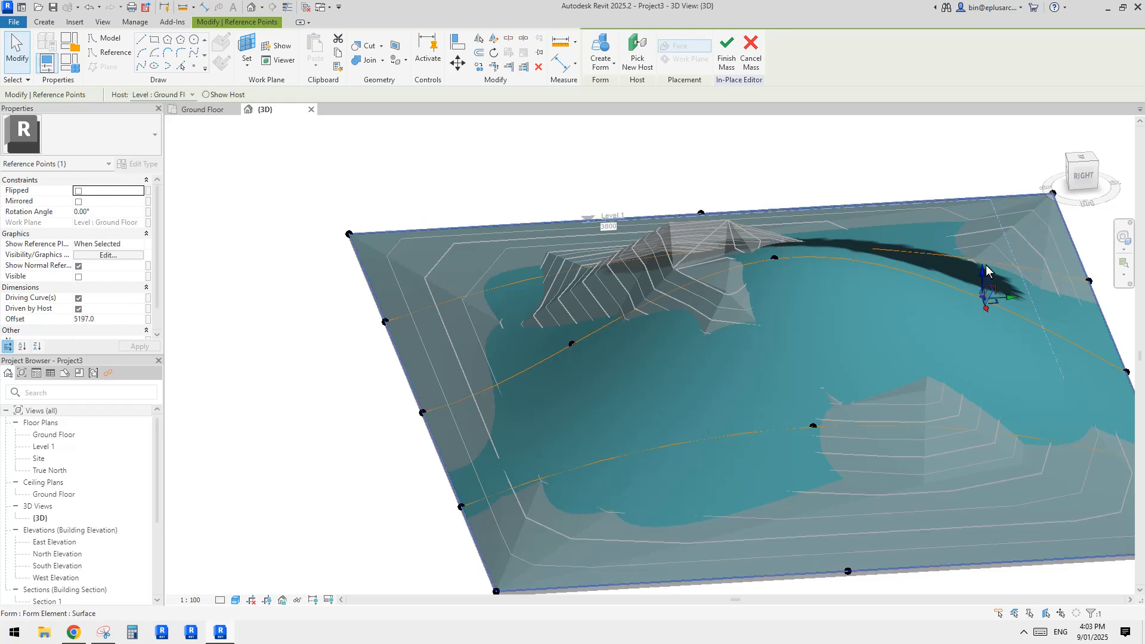
mouse_move(979, 289)
mouse_down()
mouse_move(985, 325)
mouse_move(985, 303)
mouse_move(1005, 317)
mouse_move(990, 293)
mouse_up()
shift+middle_drag(990, 294, 892, 332)
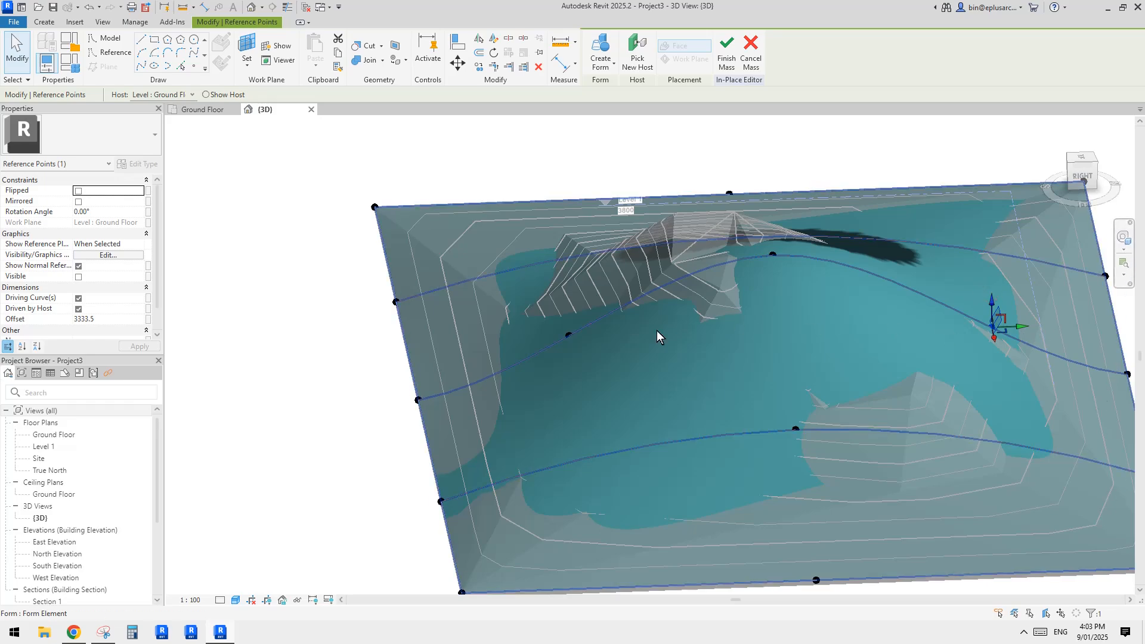
Adjust the middle reference point of the side profile to an offset of 3800 mm
shift+middle_drag(567, 333, 745, 334)
click(908, 278)
mouse_move(908, 279)
shift+middle_down()
mouse_move(871, 291)
mouse_move(904, 279)
shift+middle_up()
drag(933, 289, 843, 245)
shift+middle_drag(775, 280, 882, 275)
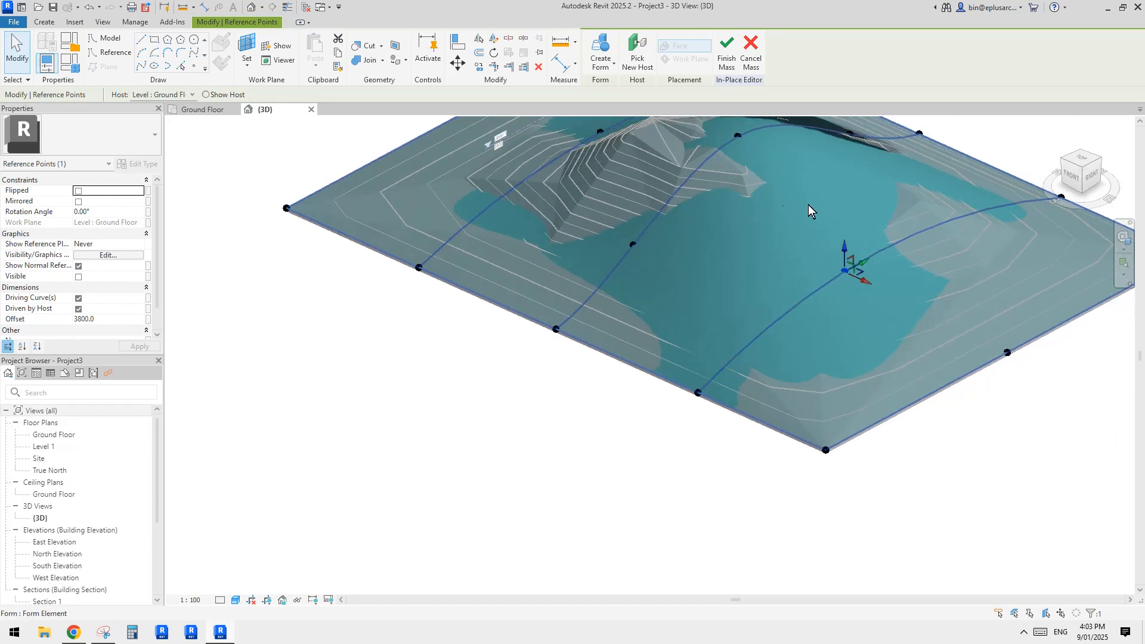
key(Escape)
Divide the form's surface with the U and V grids both set to 20, and finish the mass
scroll(693, 202, down, 2)
middle_drag(694, 202, 757, 274)
scroll(791, 275, up, 2)
shift+middle_drag(873, 192, 843, 222)
click(746, 280)
middle_drag(734, 269, 267, 221)
click(662, 64)
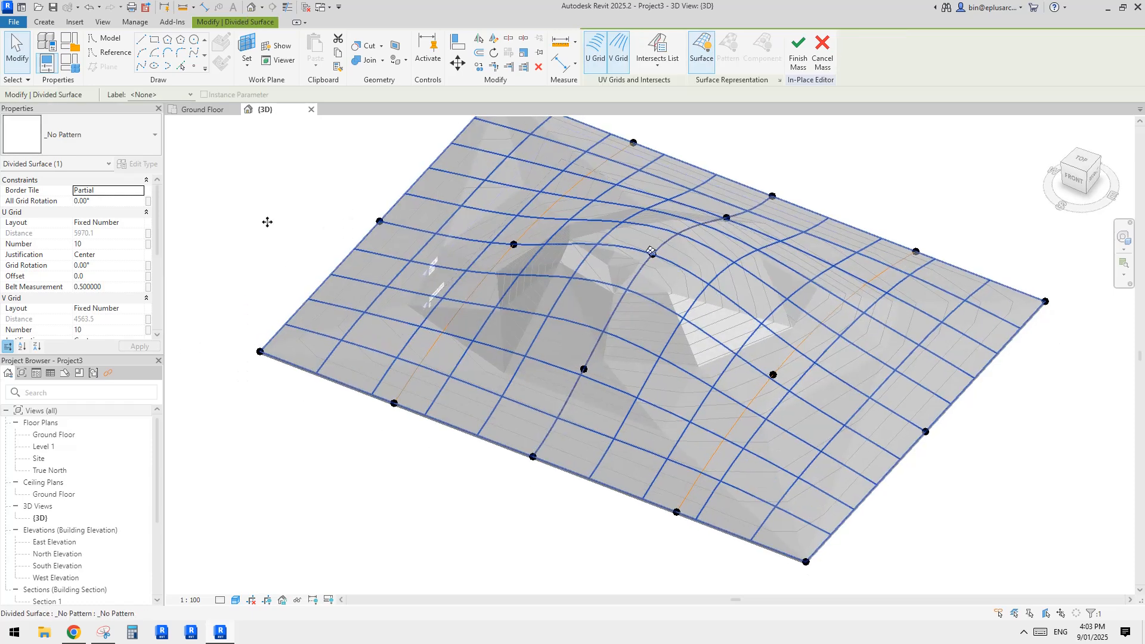
click(115, 244)
text(2)
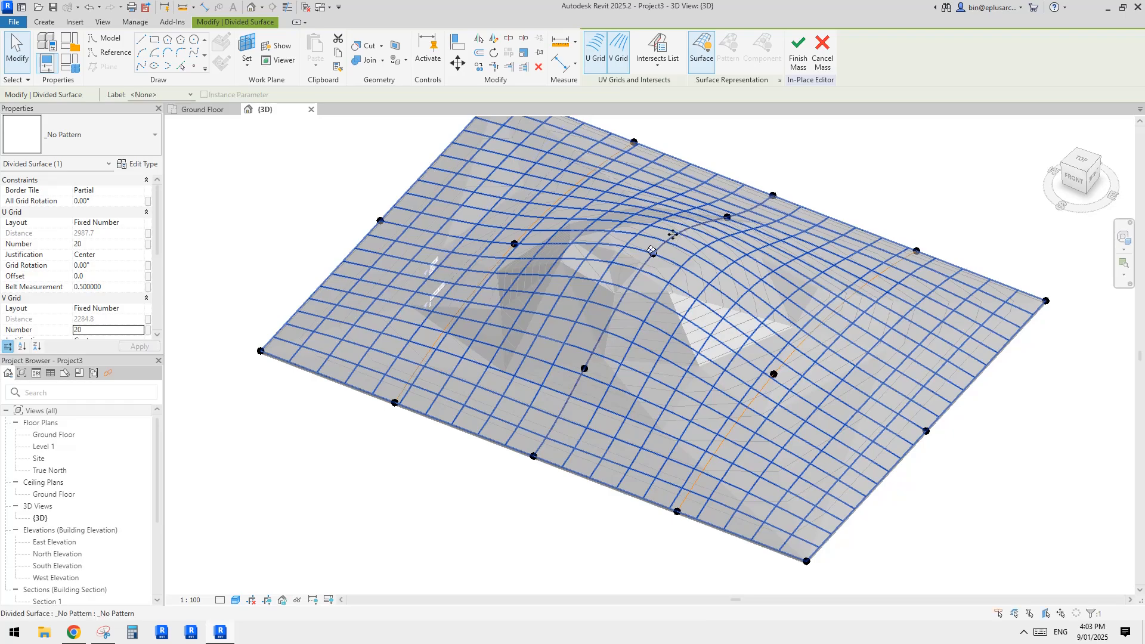
click(799, 60)
Hide the toposolid in the 3D view, leaving only the divided mass surface
shift+middle_drag(799, 146, 641, 292)
middle_drag(770, 272, 767, 260)
scroll(596, 303, up, 2)
click(589, 306)
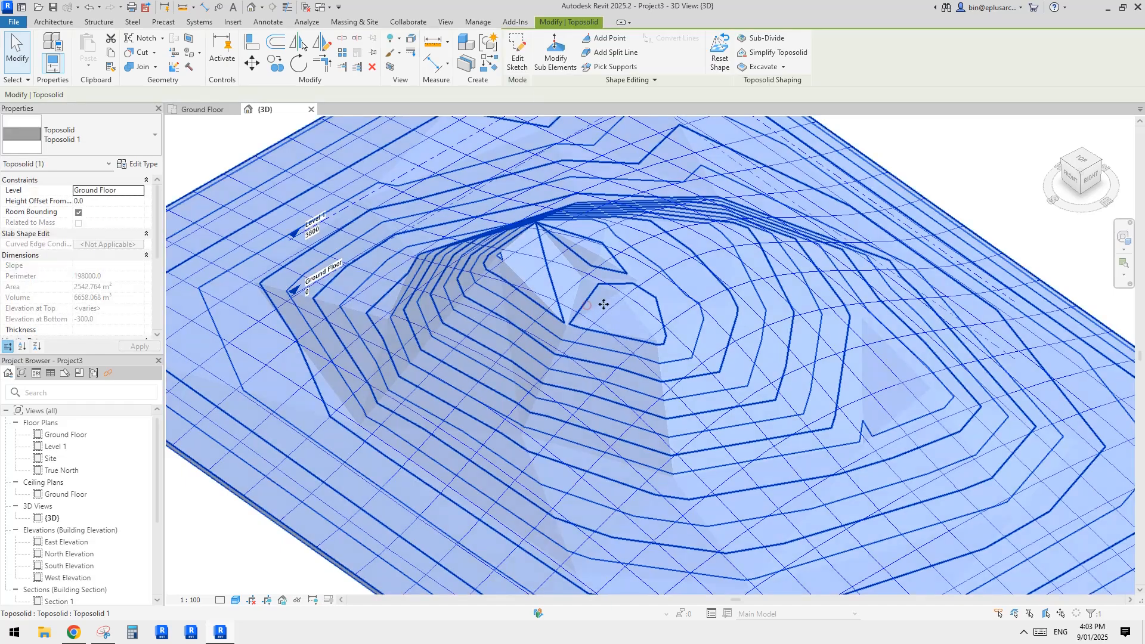
scroll(596, 302, down, 3)
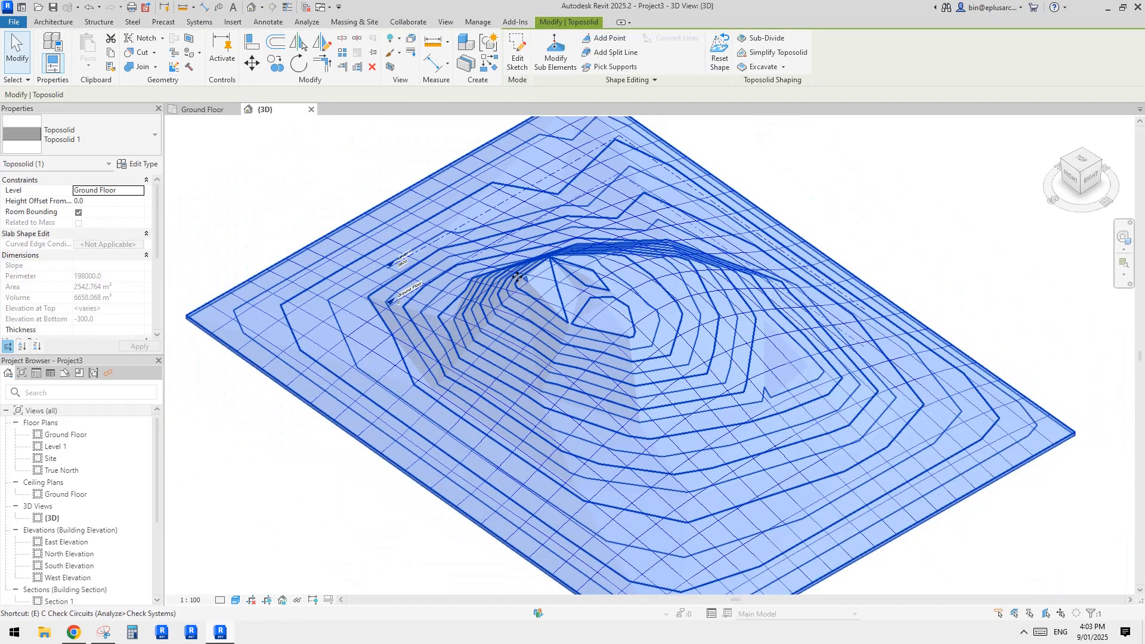
key(h)
middle_drag(662, 322, 805, 427)
scroll(661, 294, down, 1)
scroll(719, 329, down, 1)
click(719, 334)
click(329, 518)
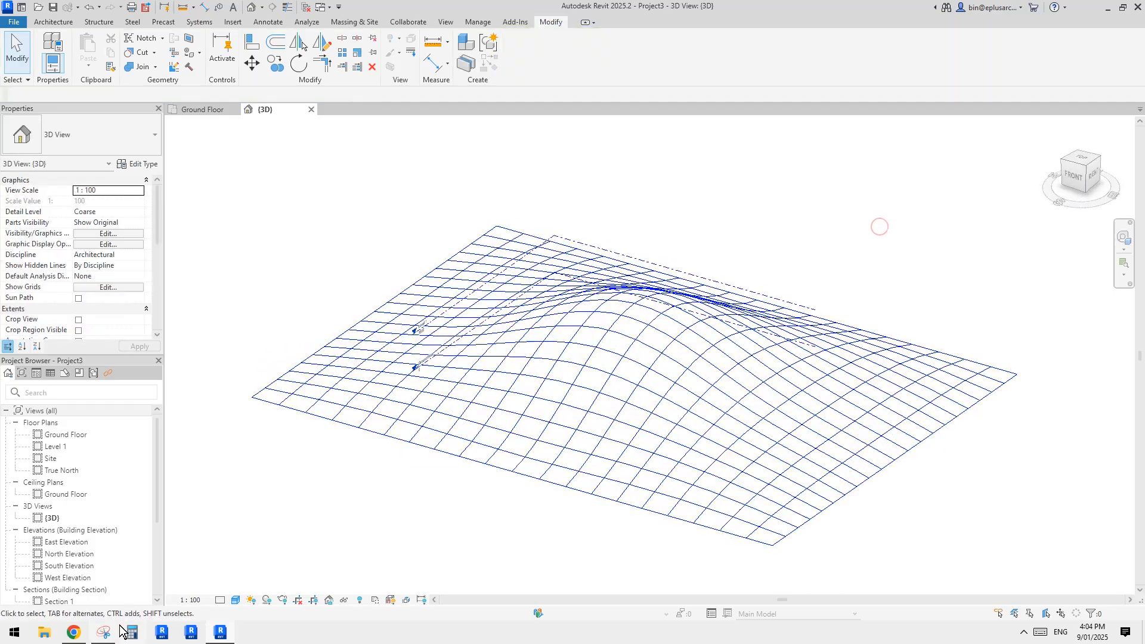
Switch to Chrome to examine the color gradient reference image in the Reddit post, and return to Revit to compare the divided surface
click(73, 631)
click(353, 368)
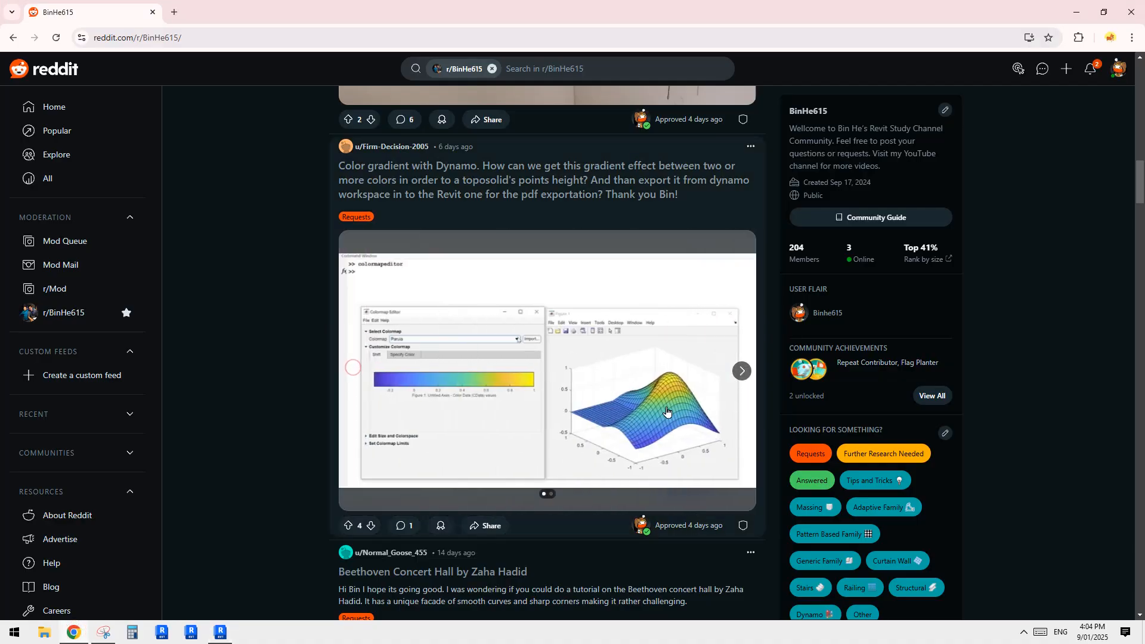
click(219, 632)
shift+middle_drag(611, 387, 635, 356)
scroll(669, 349, up, 1)
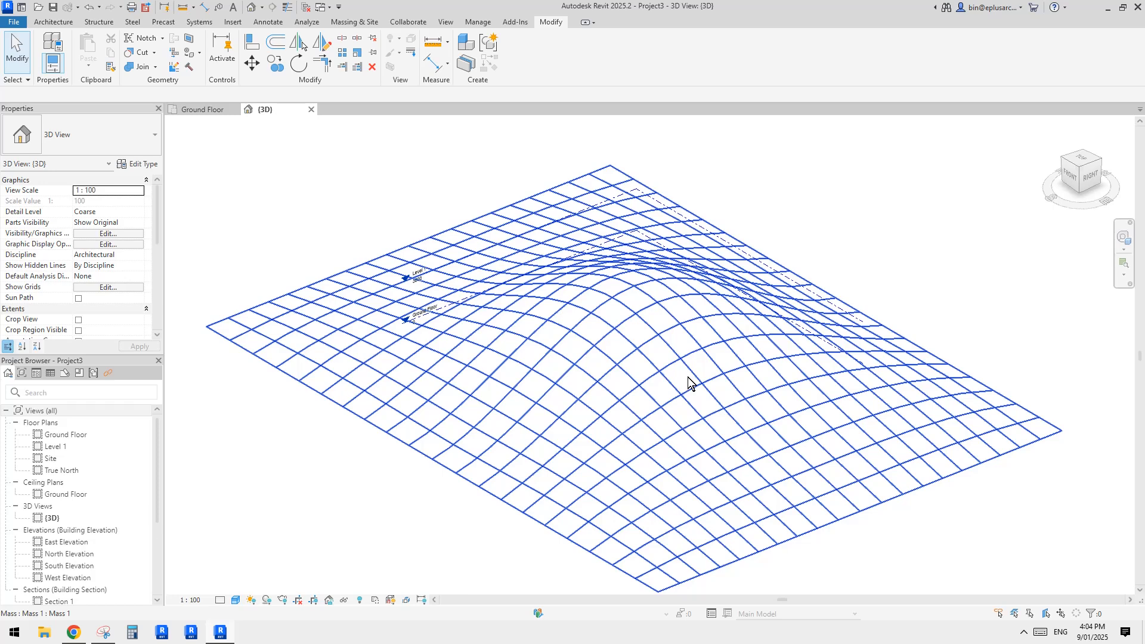
middle_drag(682, 382, 693, 379)
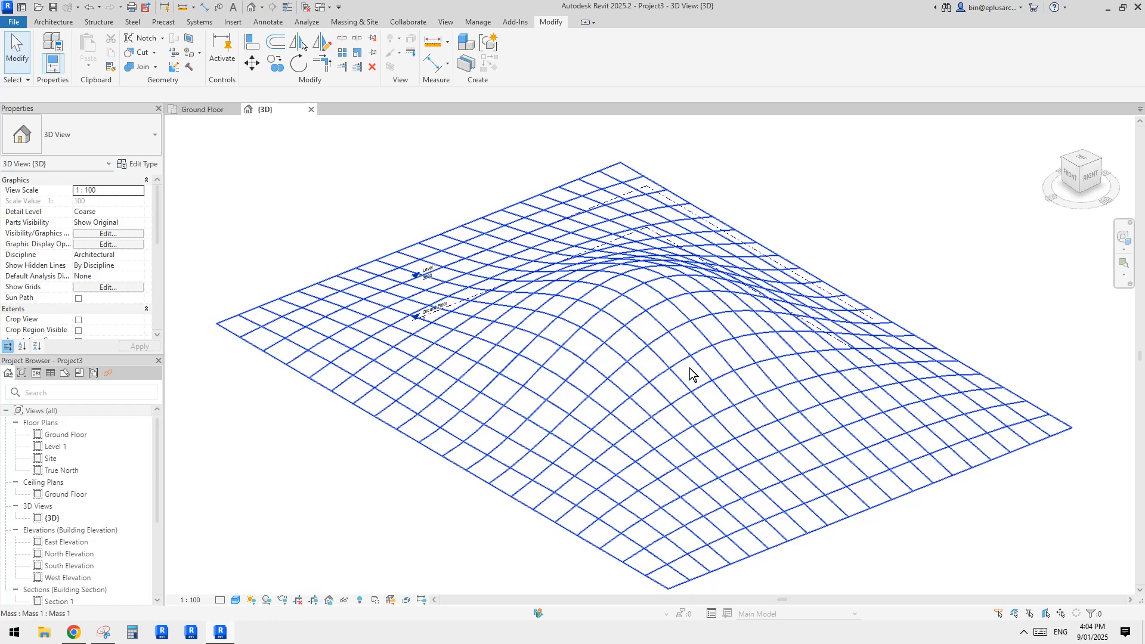
right_click(690, 375)
mouse_move(769, 359)
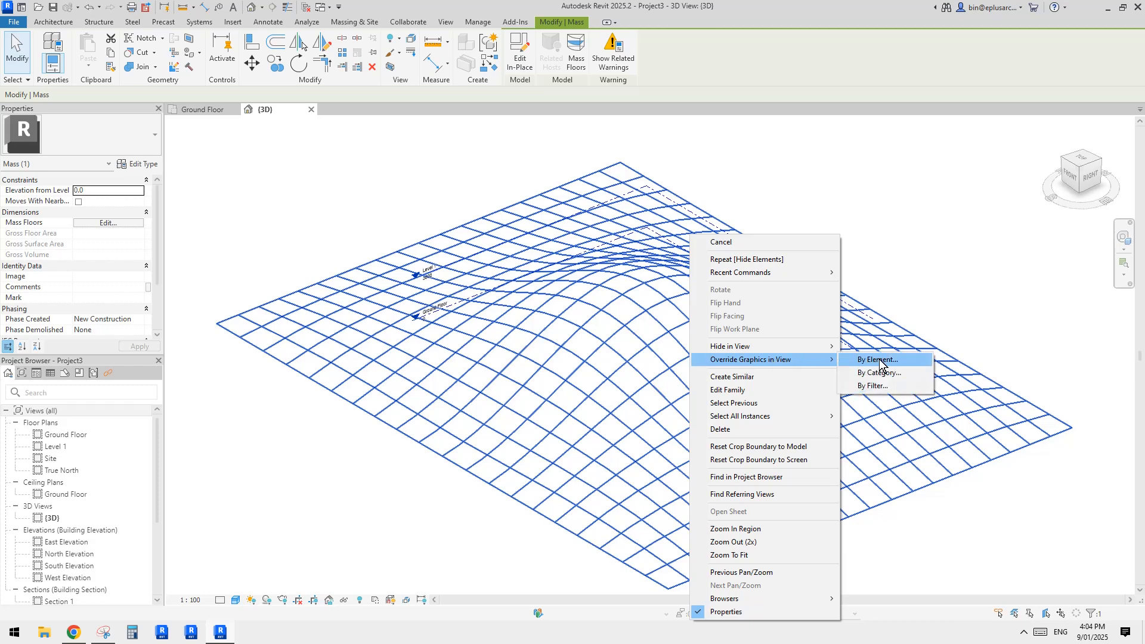
click(965, 202)
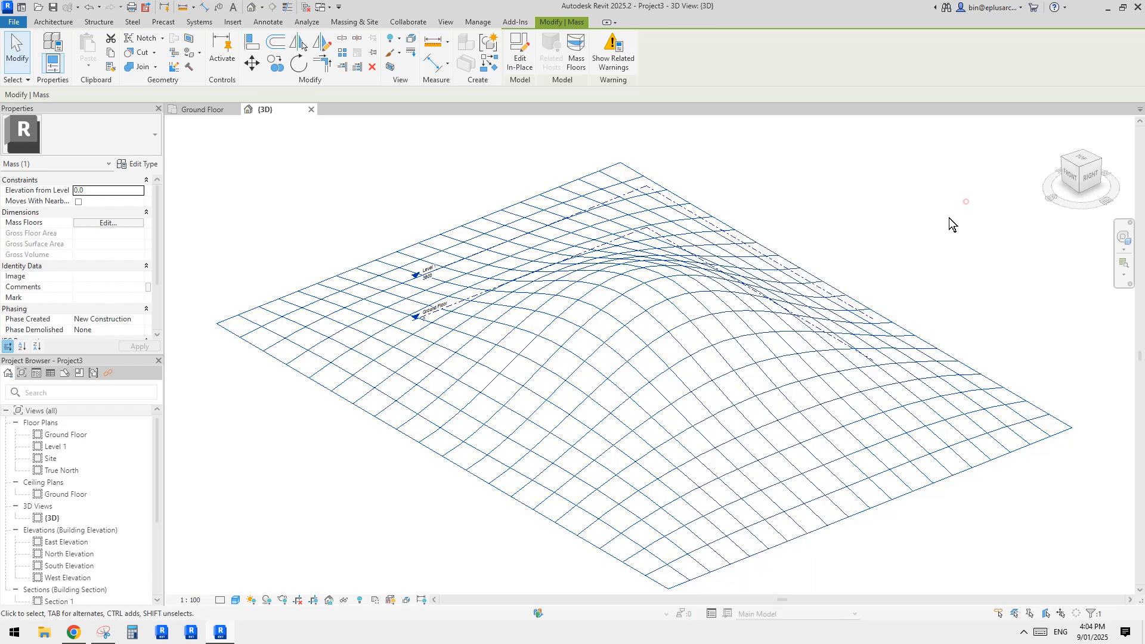
click(712, 366)
click(891, 210)
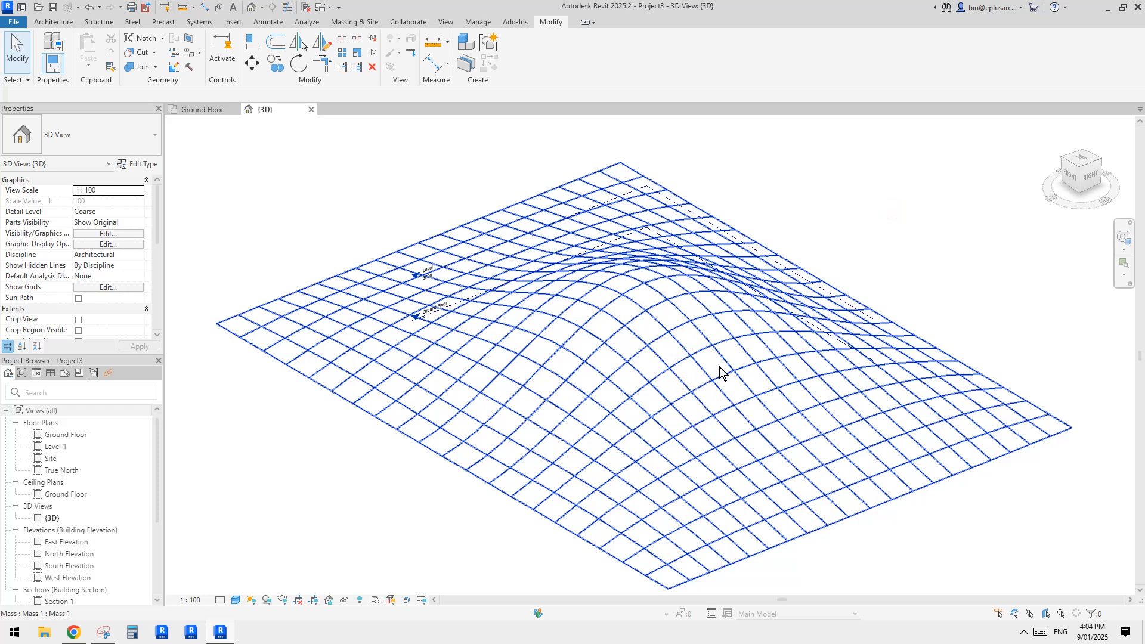
click(685, 367)
click(391, 191)
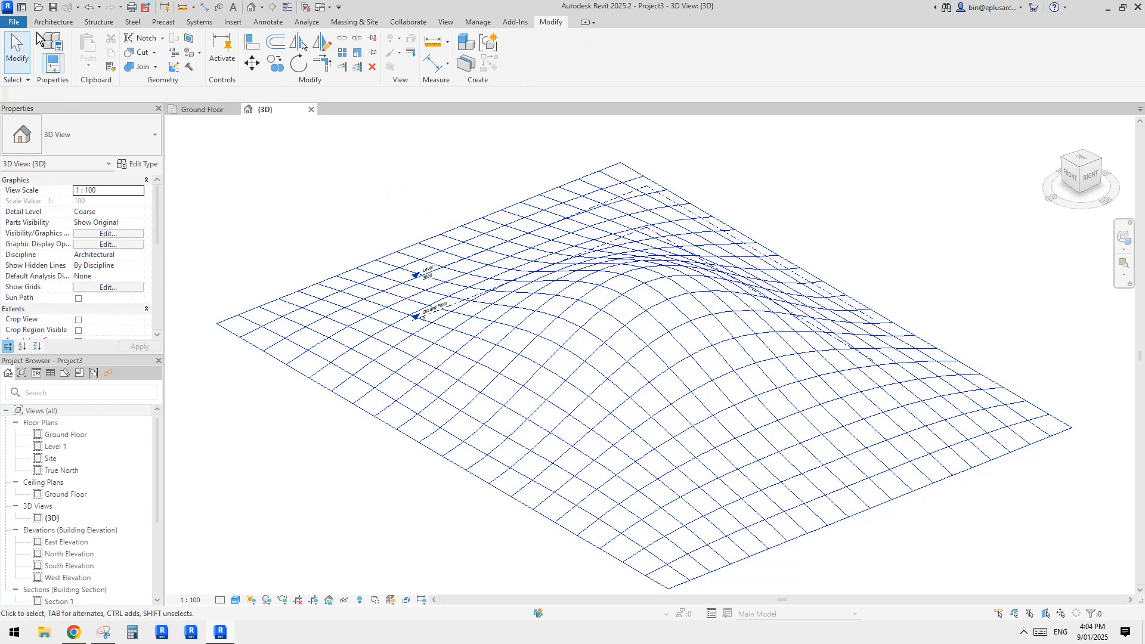
Create a new family from the Metric Curtain Panel Pattern Based.rft template
click(14, 22)
mouse_move(77, 67)
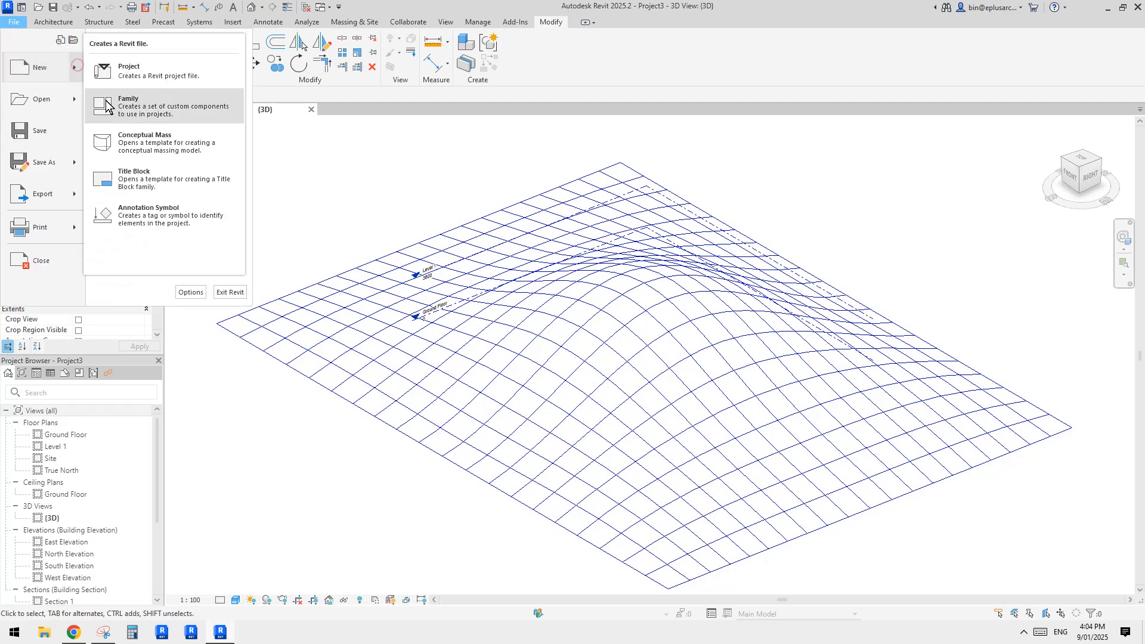
click(107, 102)
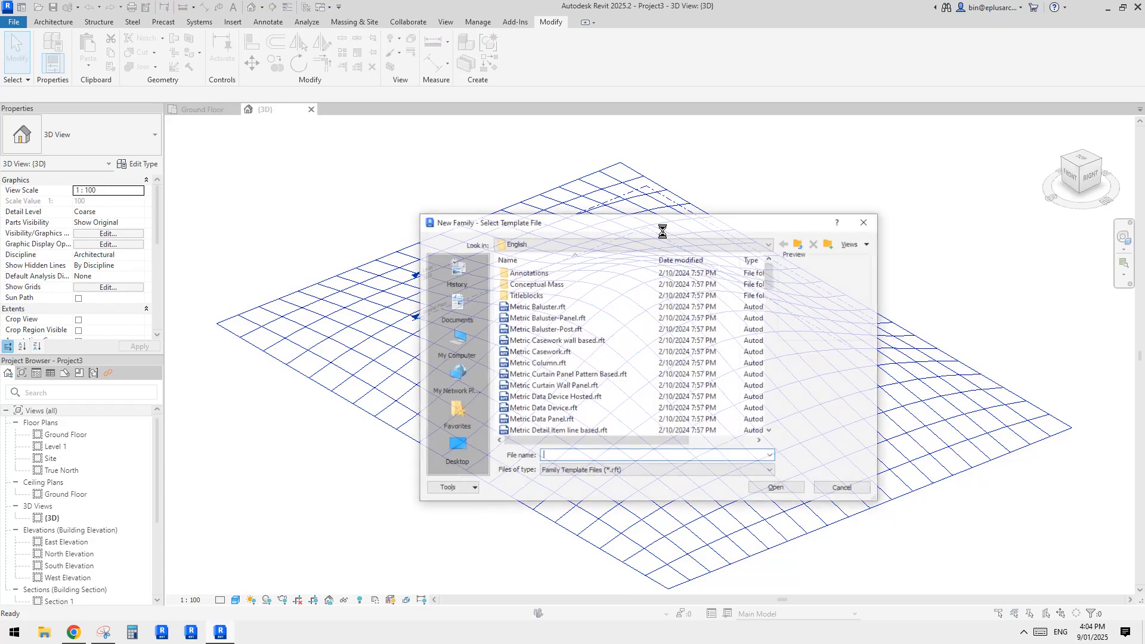
scroll(771, 304, down, 3)
drag(771, 304, 770, 281)
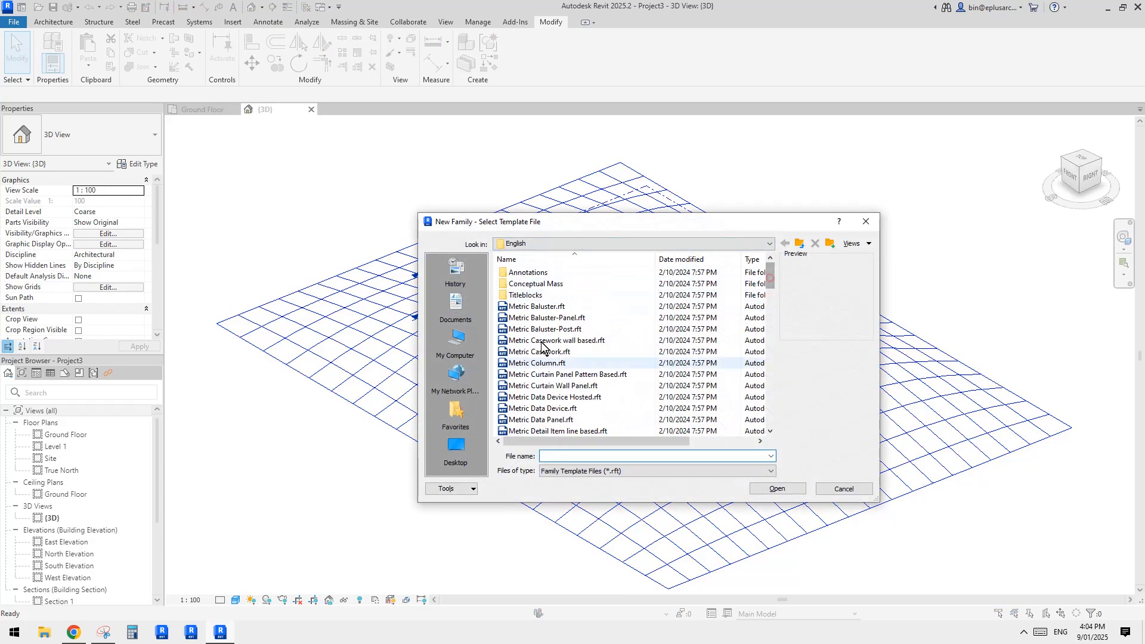
click(573, 376)
click(571, 376)
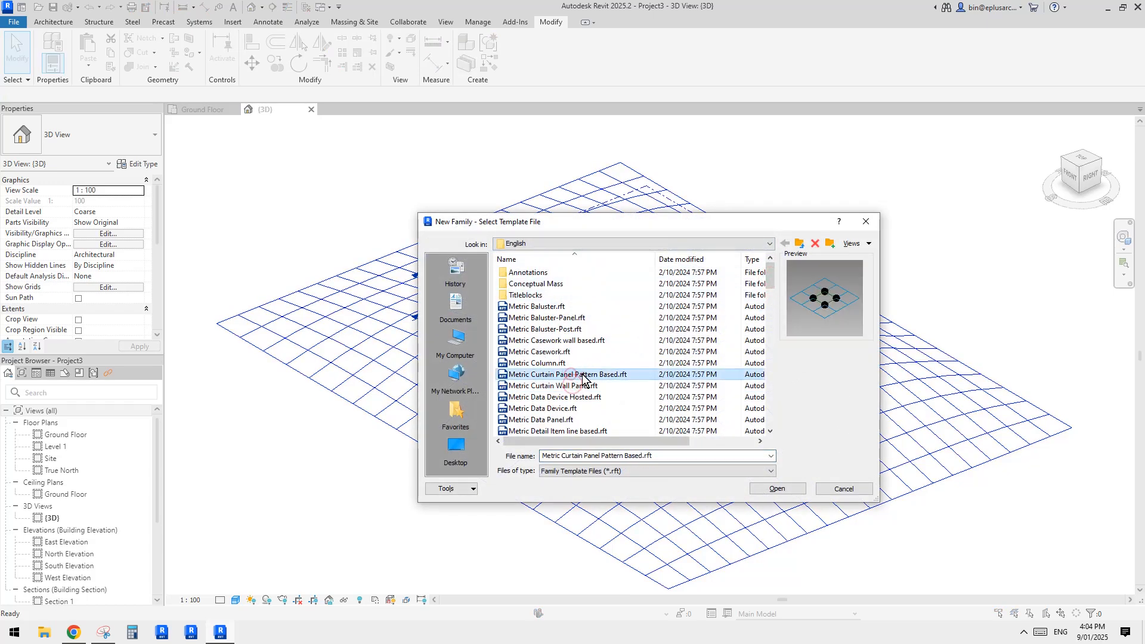
double_click(575, 374)
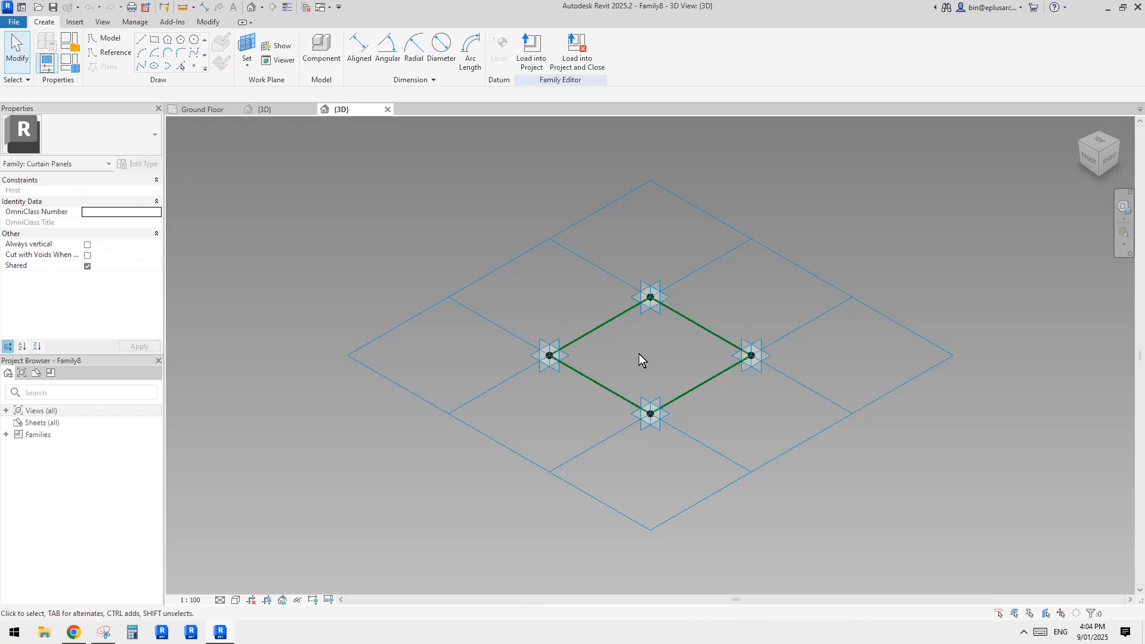
Create a flat surface form from the four chained reference lines of the panel family, and load the family into the project
key(Tab)
click(691, 318)
scroll(690, 318, up, 1)
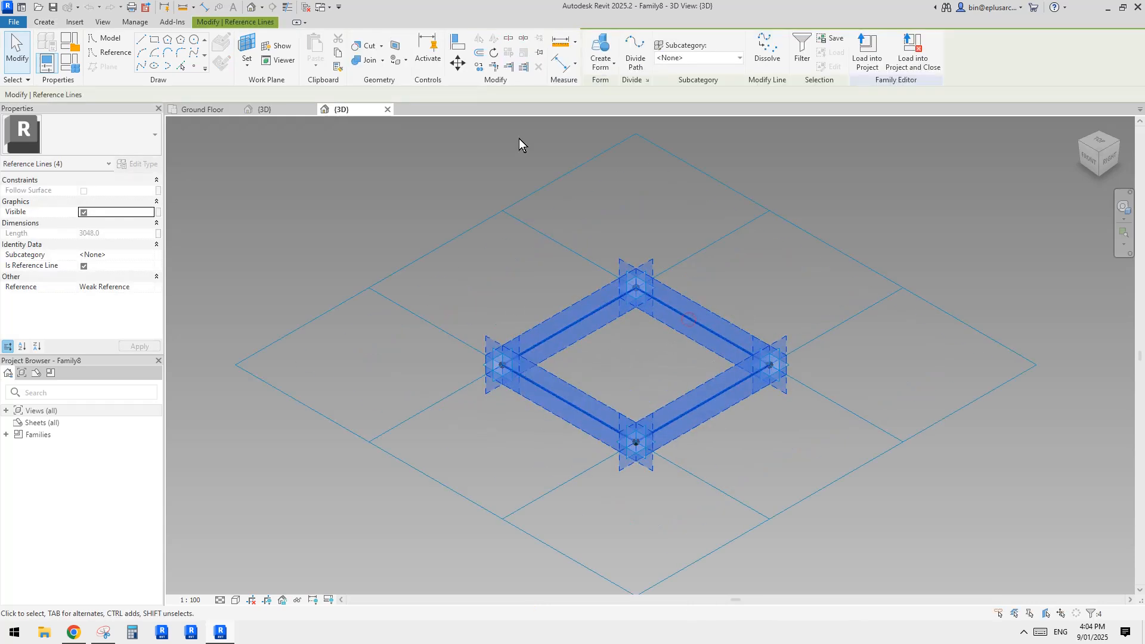
click(608, 39)
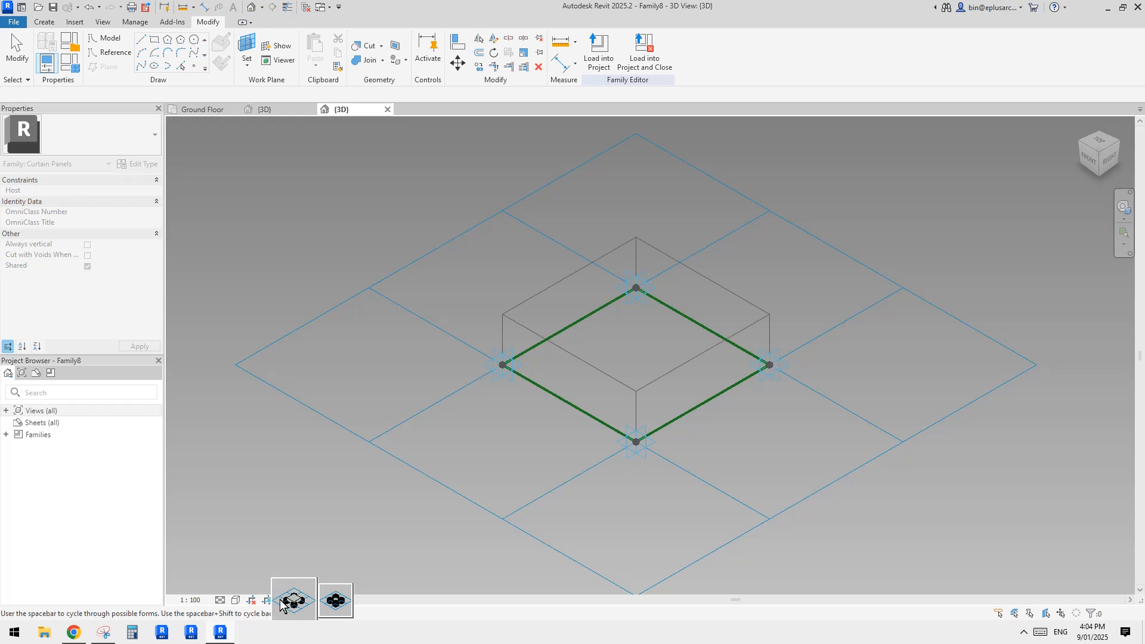
click(338, 603)
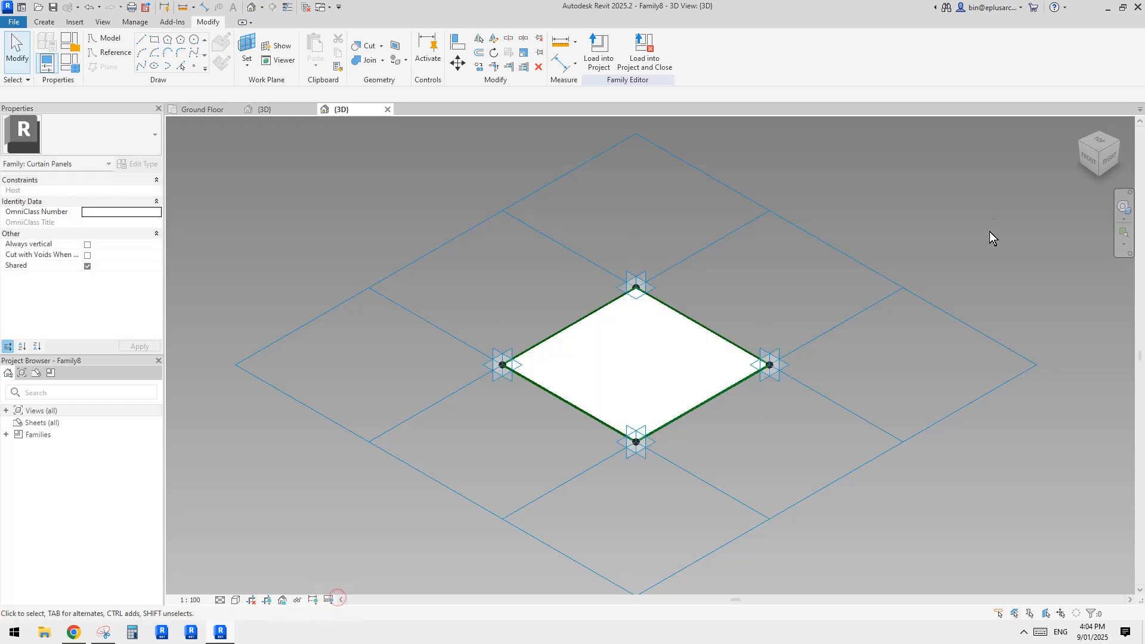
shift+middle_drag(681, 366, 623, 245)
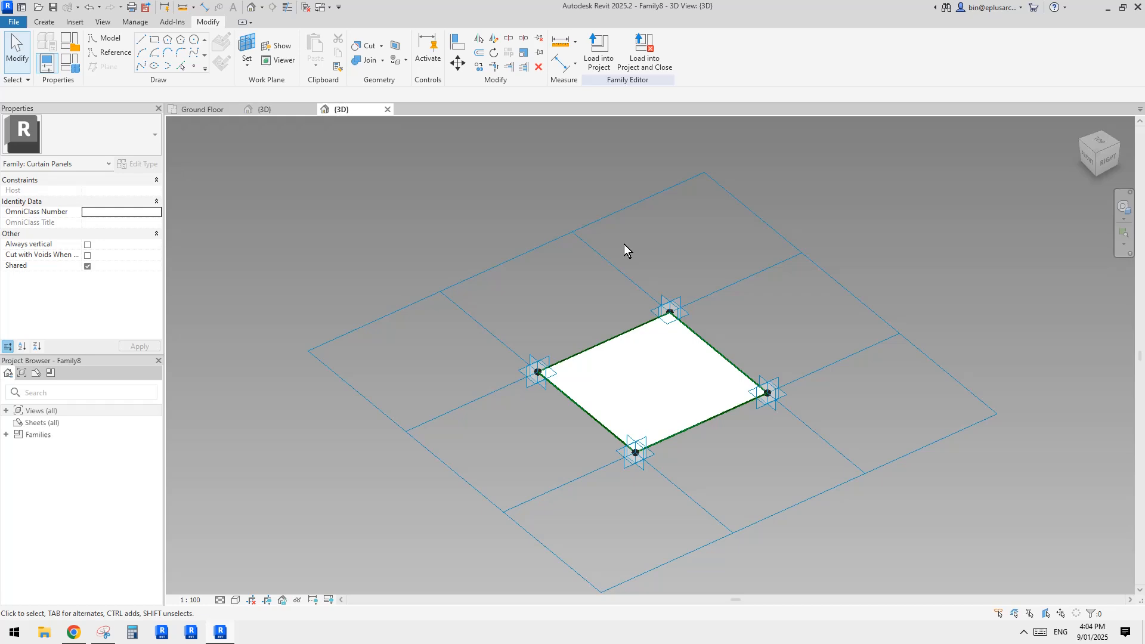
click(612, 64)
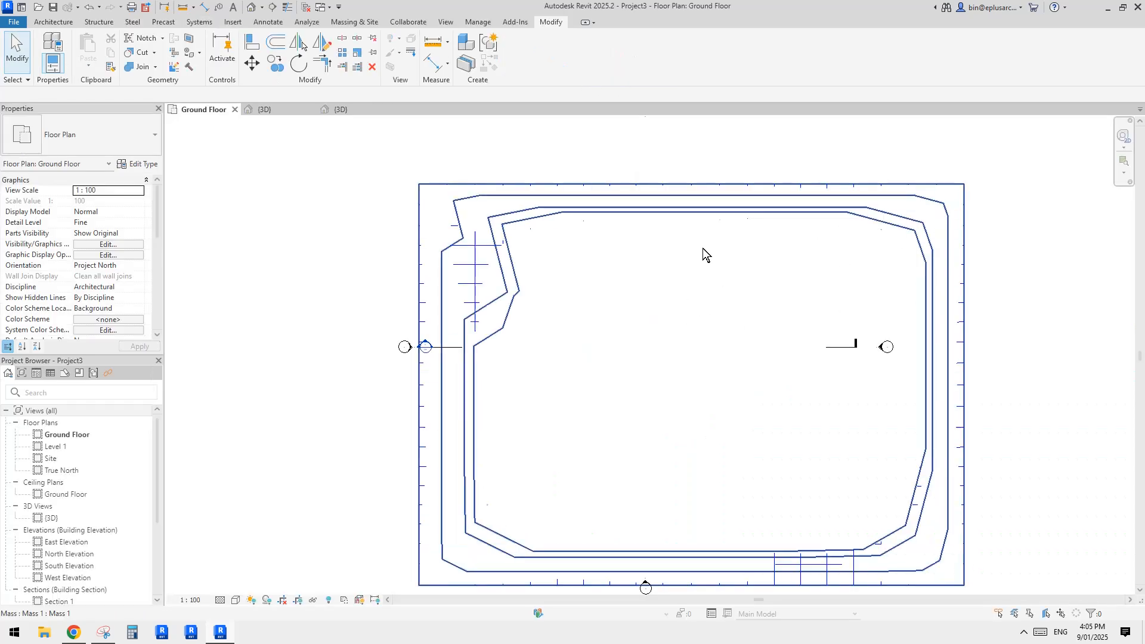
Edit the mass in place in the project's 3D view, assign the Rectangle-pattern Family8 to the divided surface, and finish the mass
click(253, 9)
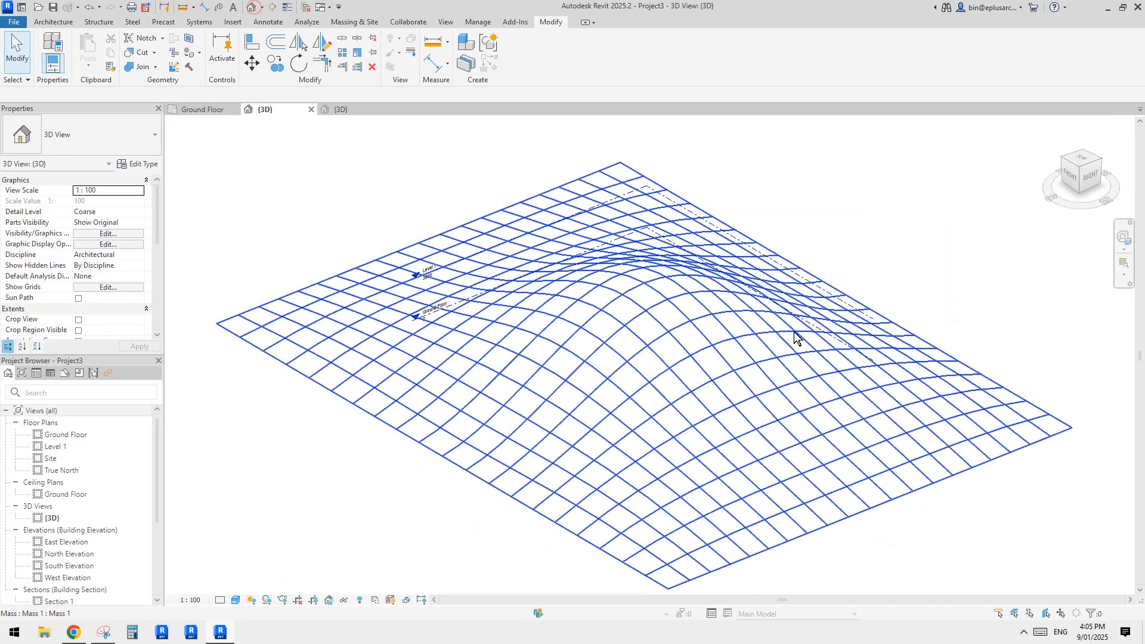
click(733, 352)
click(519, 65)
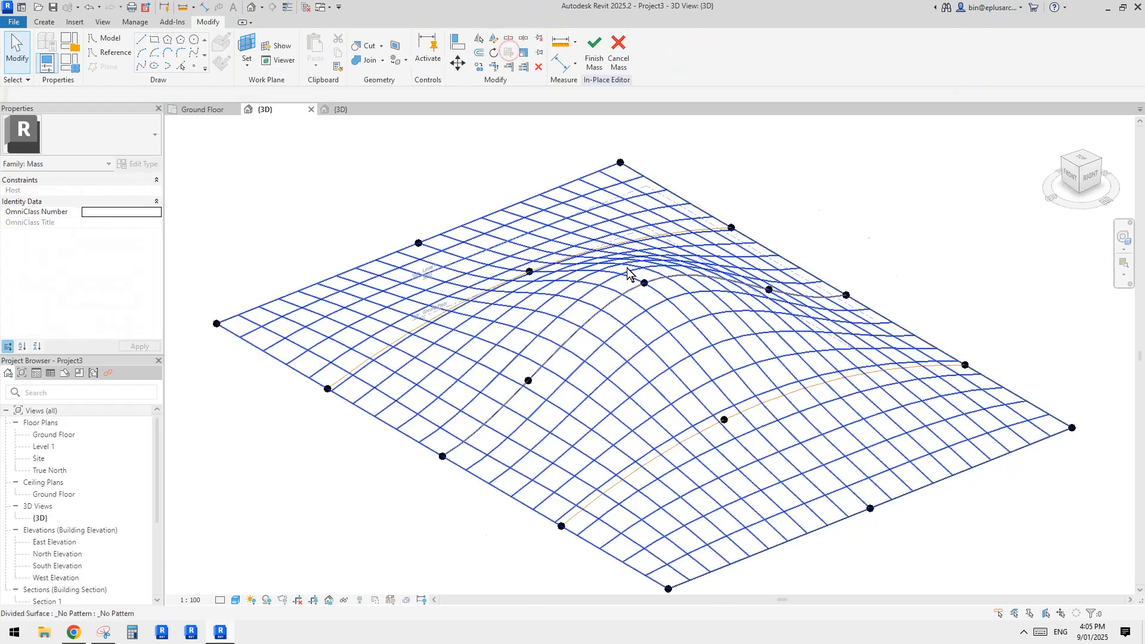
click(698, 336)
click(108, 136)
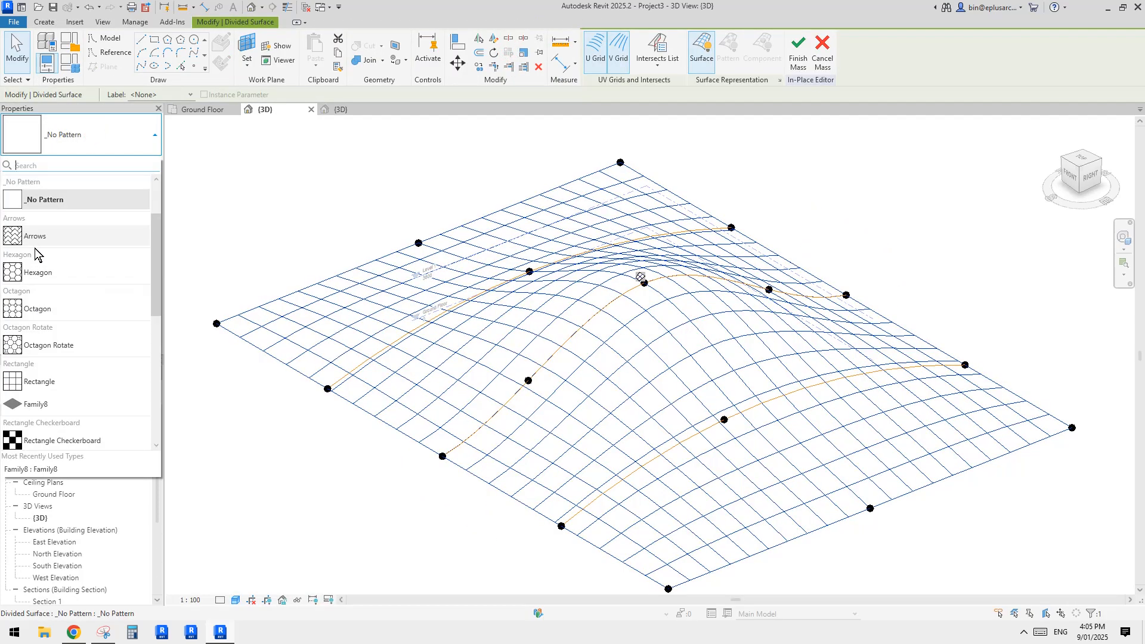
click(39, 408)
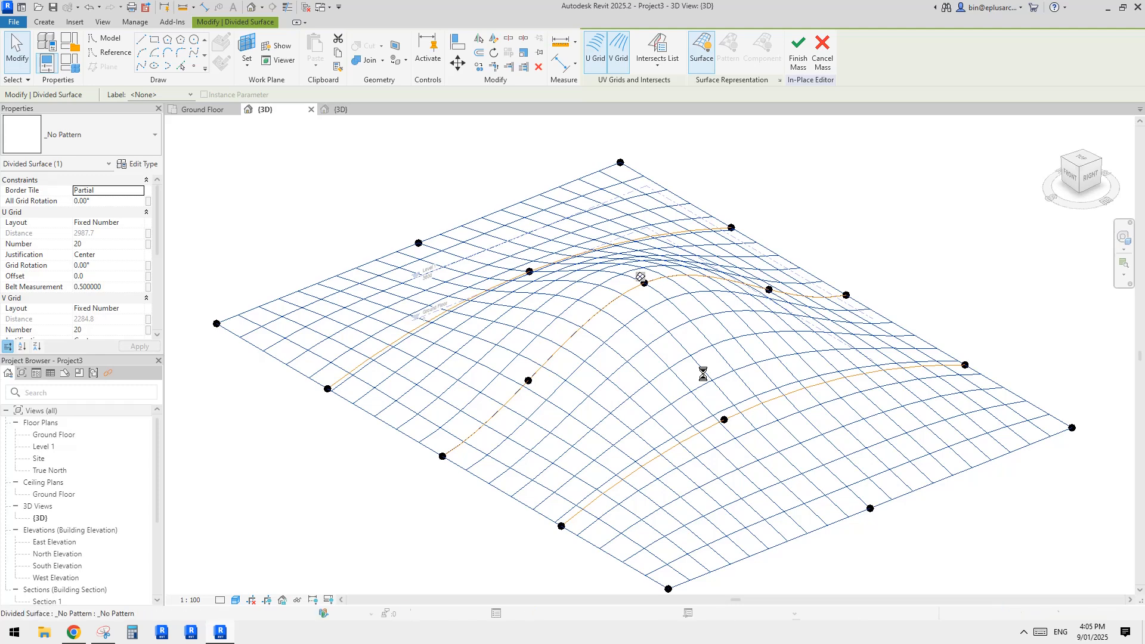
click(800, 66)
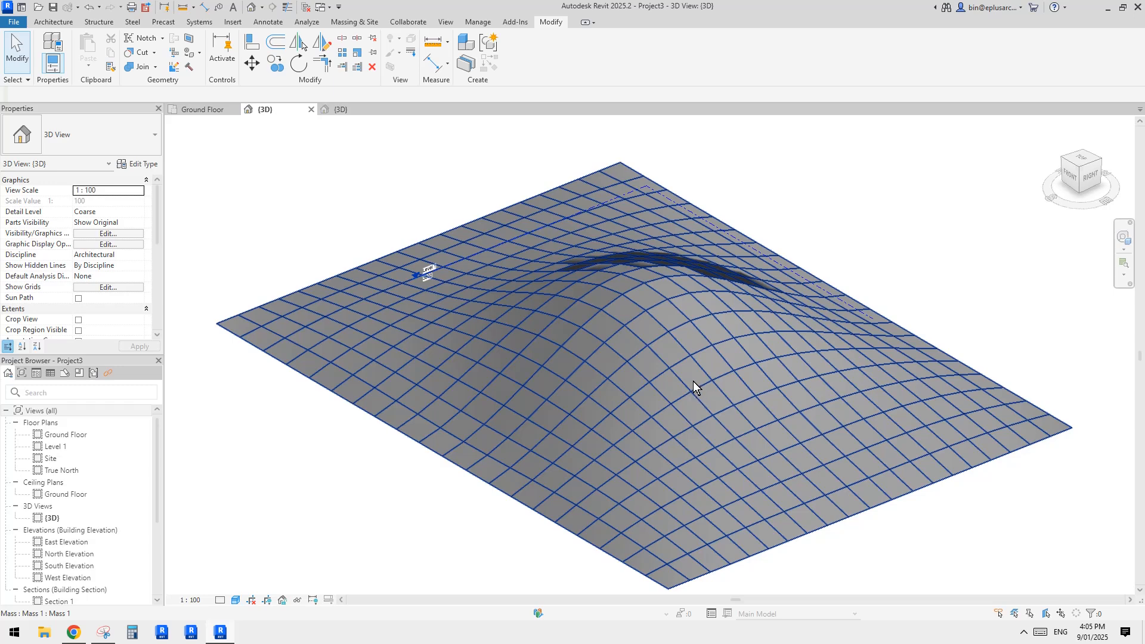
Select a single panel on the hill's slope to inspect its properties, and clear the selection
key(Escape)
click(703, 388)
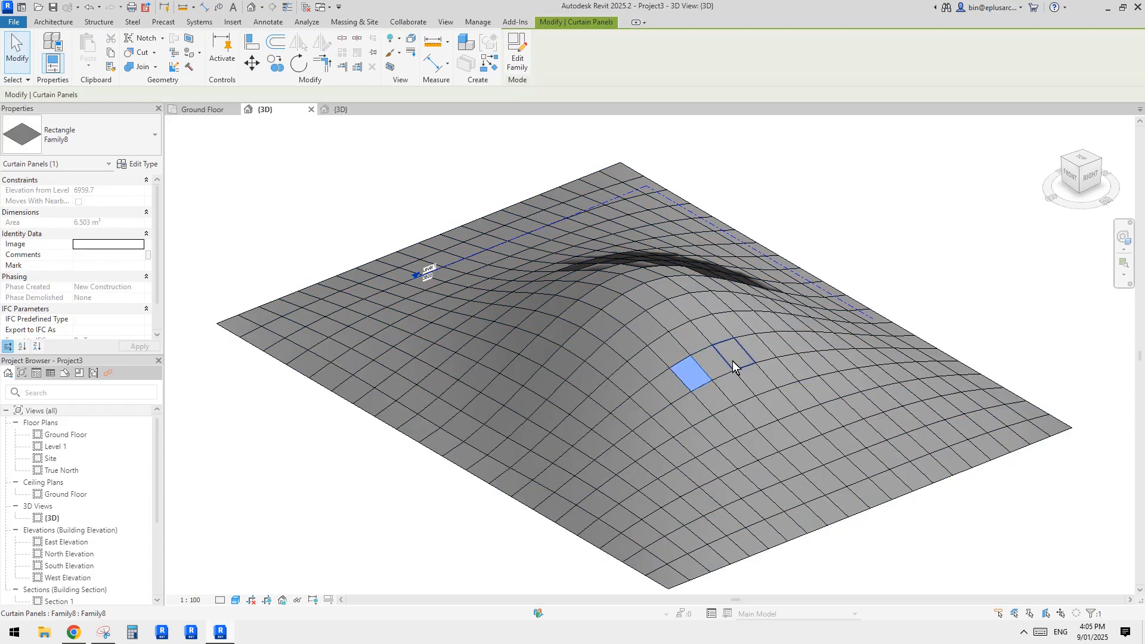
click(898, 244)
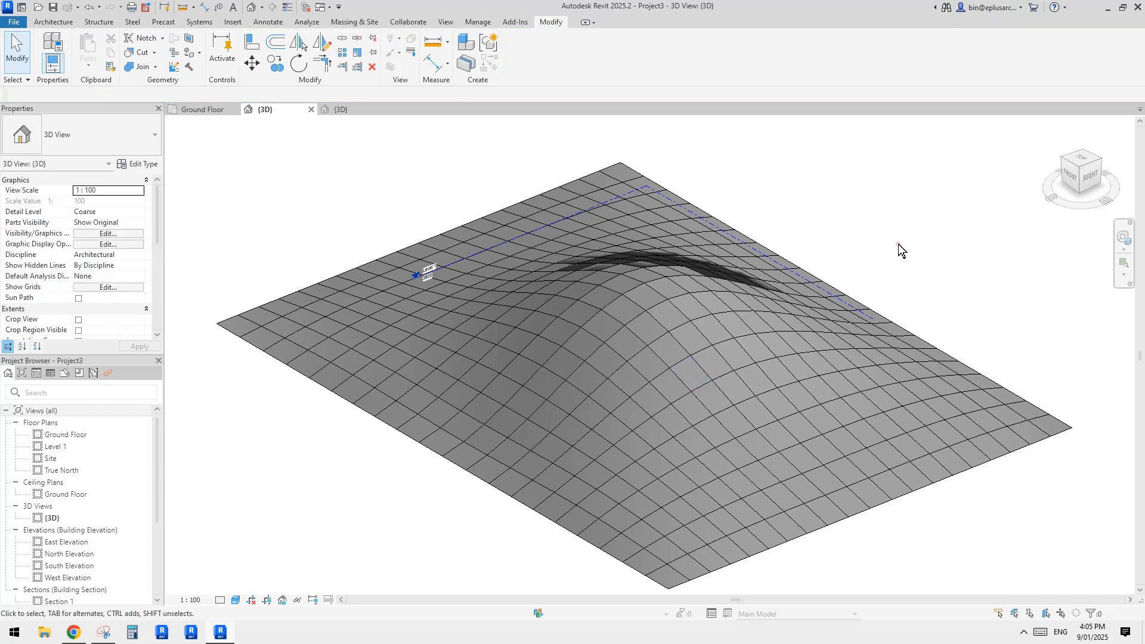
Override the graphics of one panel on the hill's slope by element, with a solid fill as its foreground surface pattern
click(692, 375)
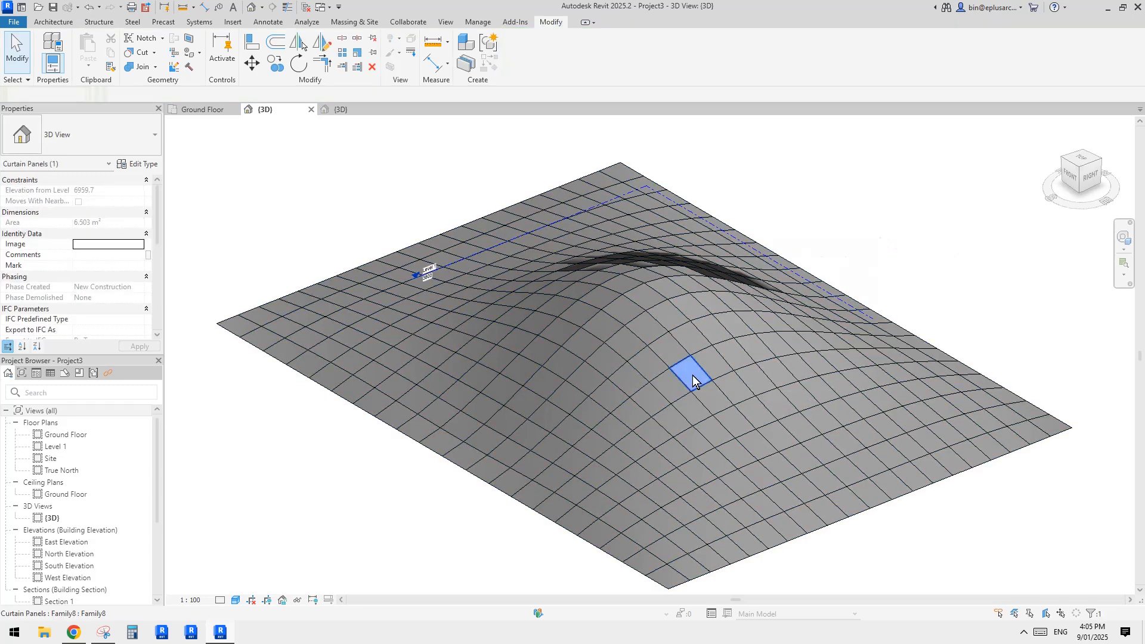
right_click(692, 375)
click(761, 360)
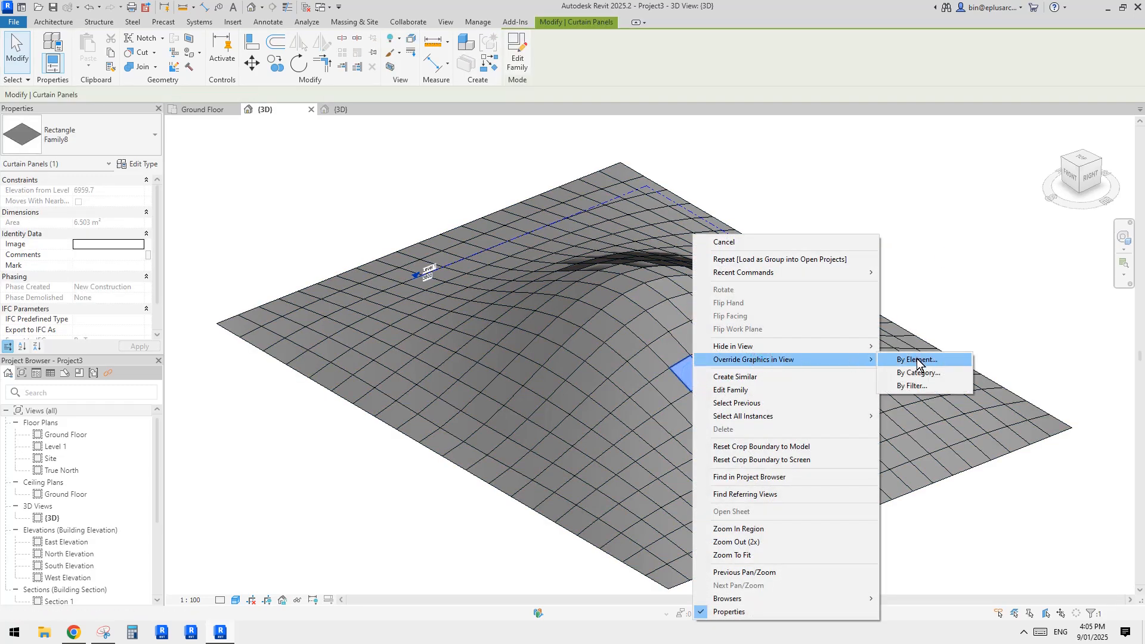
click(888, 359)
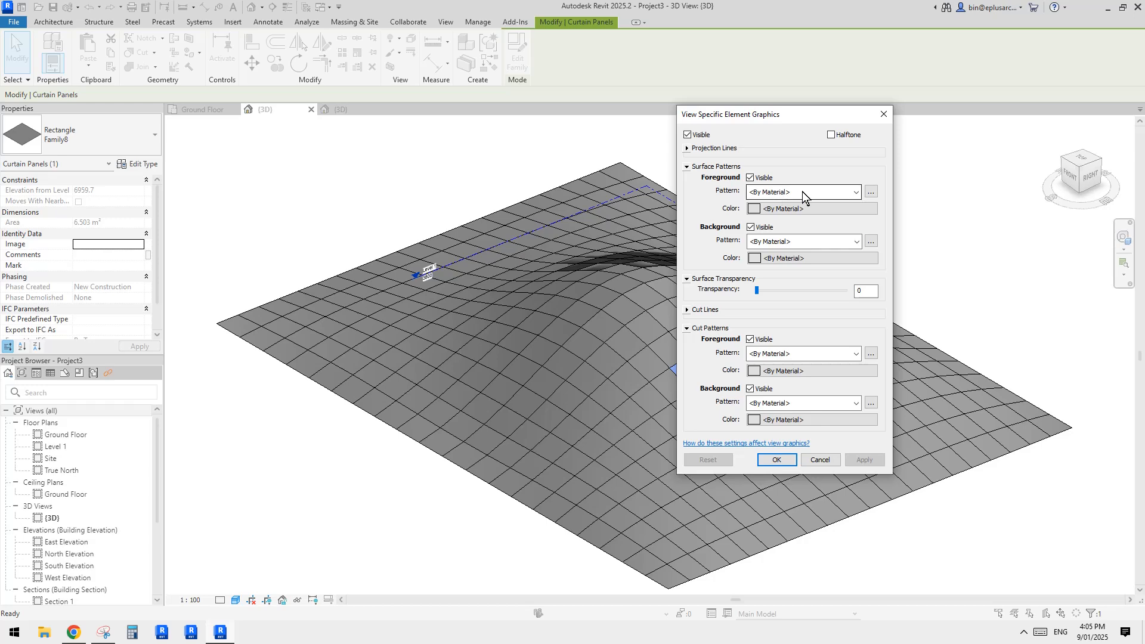
click(803, 192)
click(805, 206)
click(802, 192)
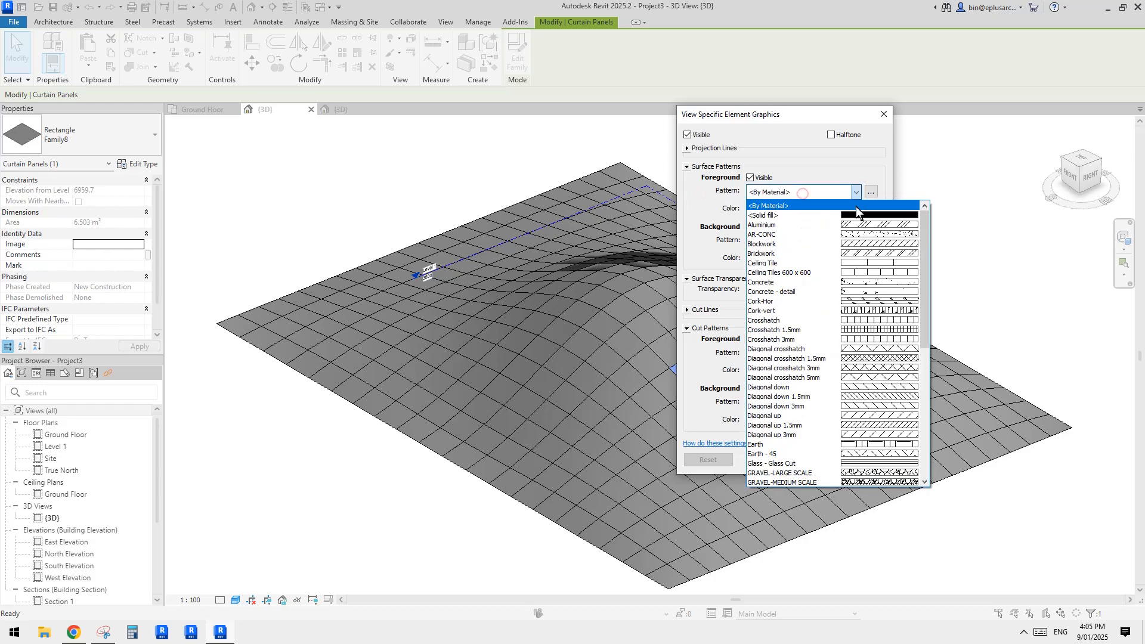
click(859, 215)
Set the panel's foreground surface pattern color to red, apply the override, and inspect the panel on the hill
click(788, 208)
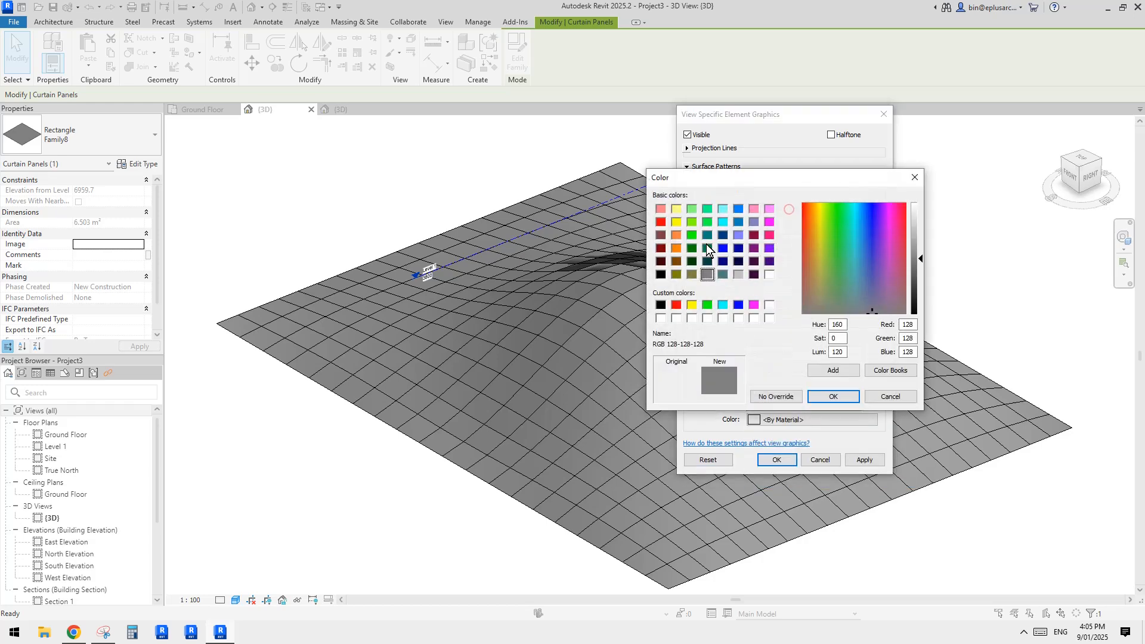
click(676, 305)
click(833, 396)
click(863, 460)
click(775, 459)
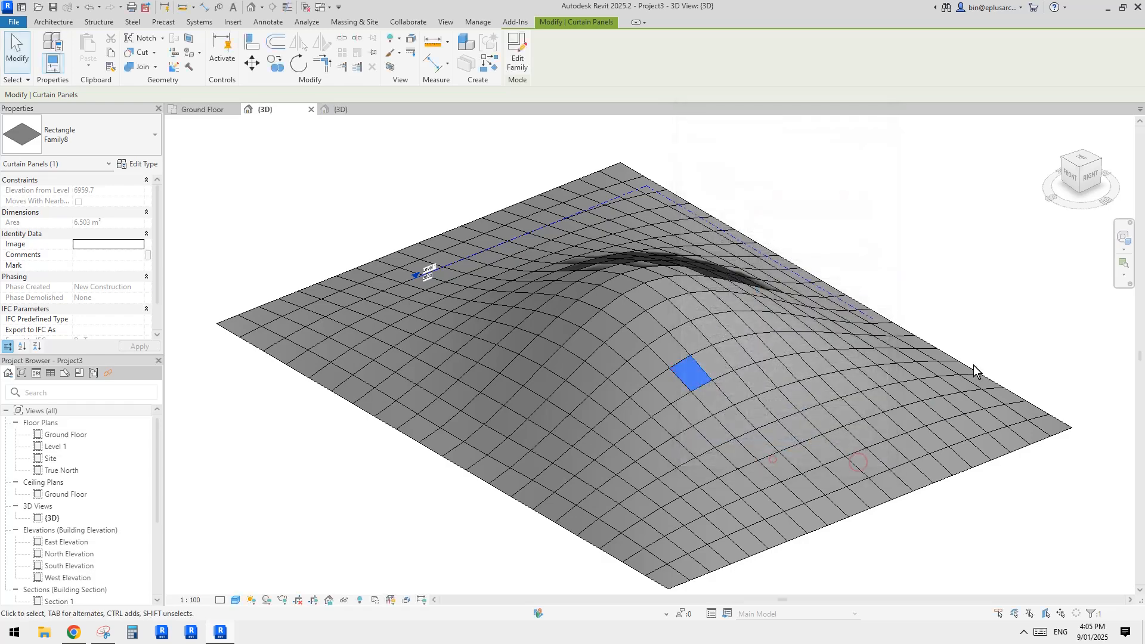
click(1004, 307)
scroll(777, 258, down, 2)
middle_drag(794, 254, 695, 306)
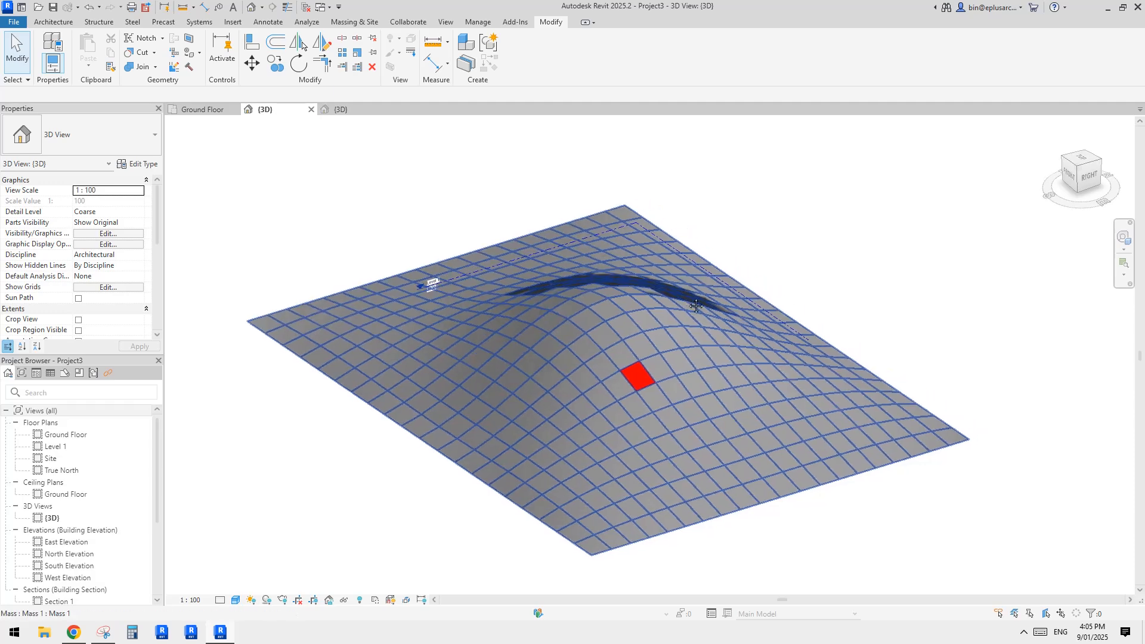
shift+middle_drag(794, 235, 620, 206)
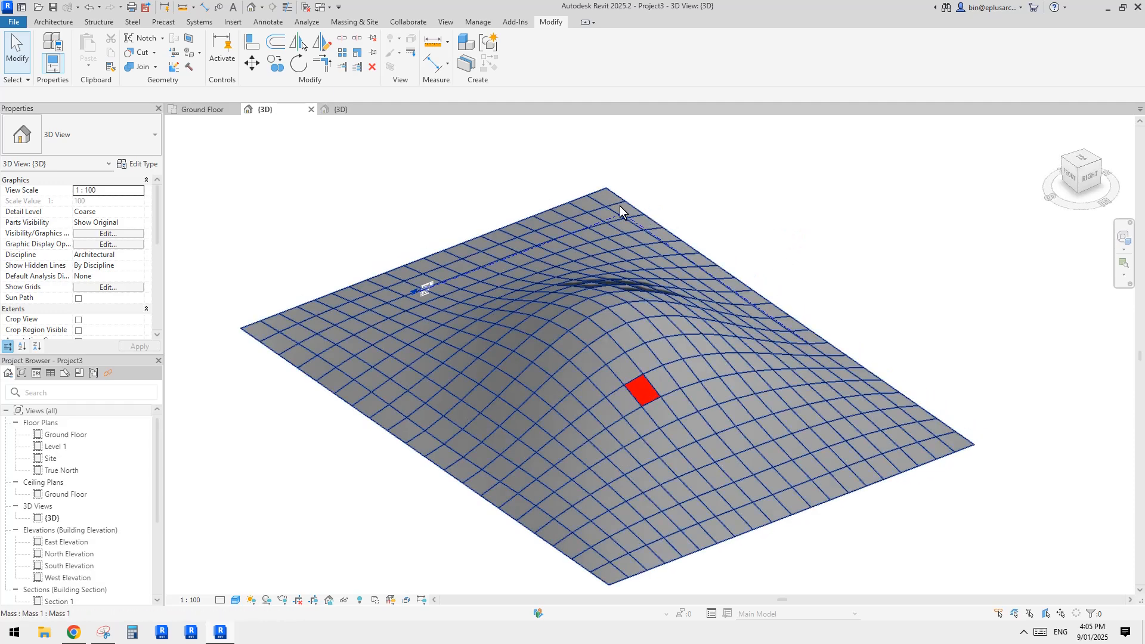
Close the inactive views, and open the recent graph 20250105.dyn in Dynamo
click(498, 186)
click(306, 7)
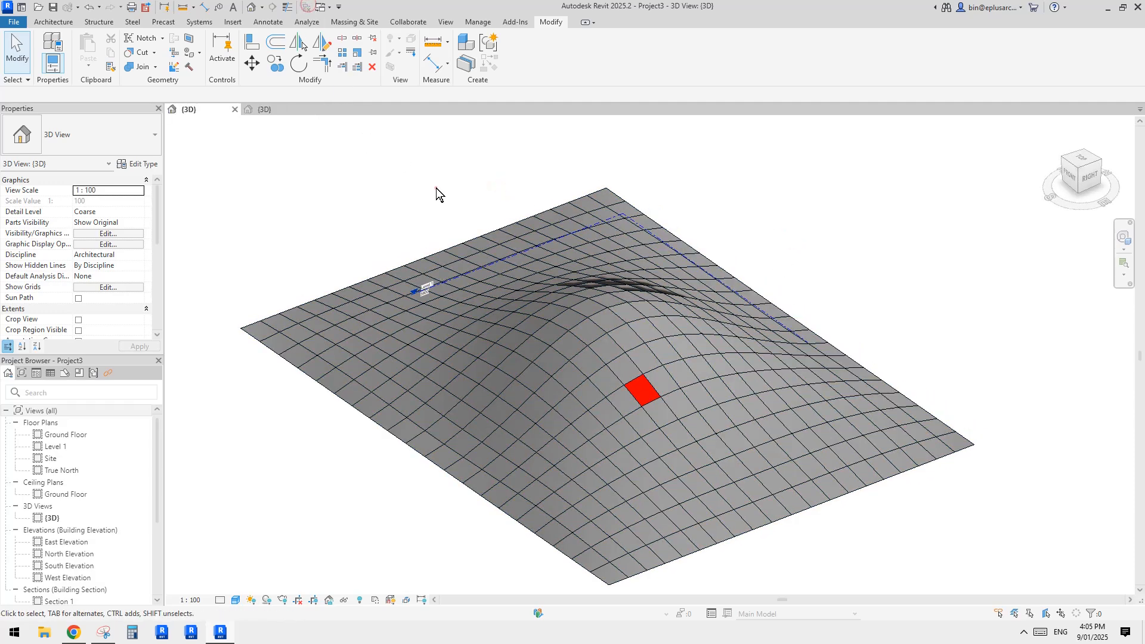
click(475, 22)
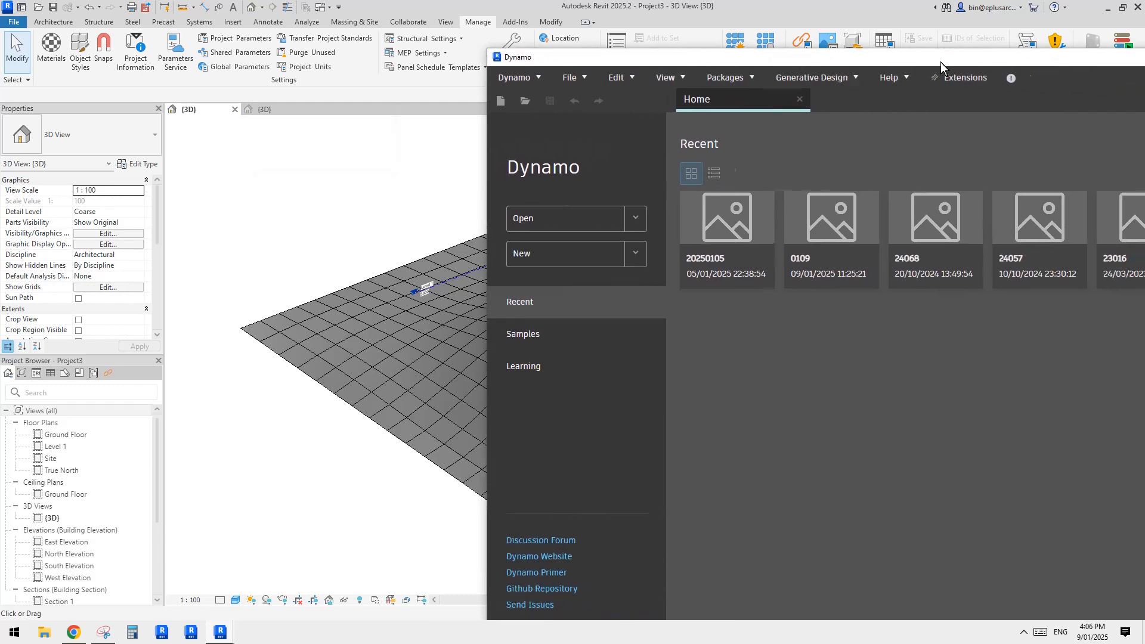
drag(940, 62, 726, 52)
drag(1144, 127, 833, 127)
click(518, 218)
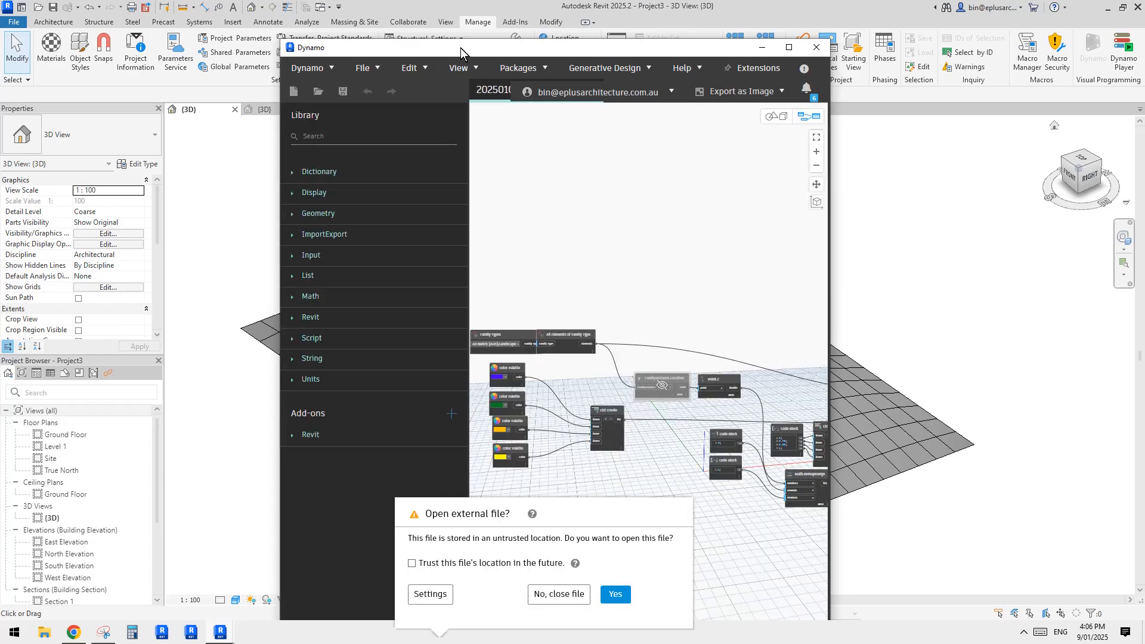
Arrange the Revit and Dynamo windows side by side, with the paneled hill framed in the Revit view
drag(461, 48, 1144, 141)
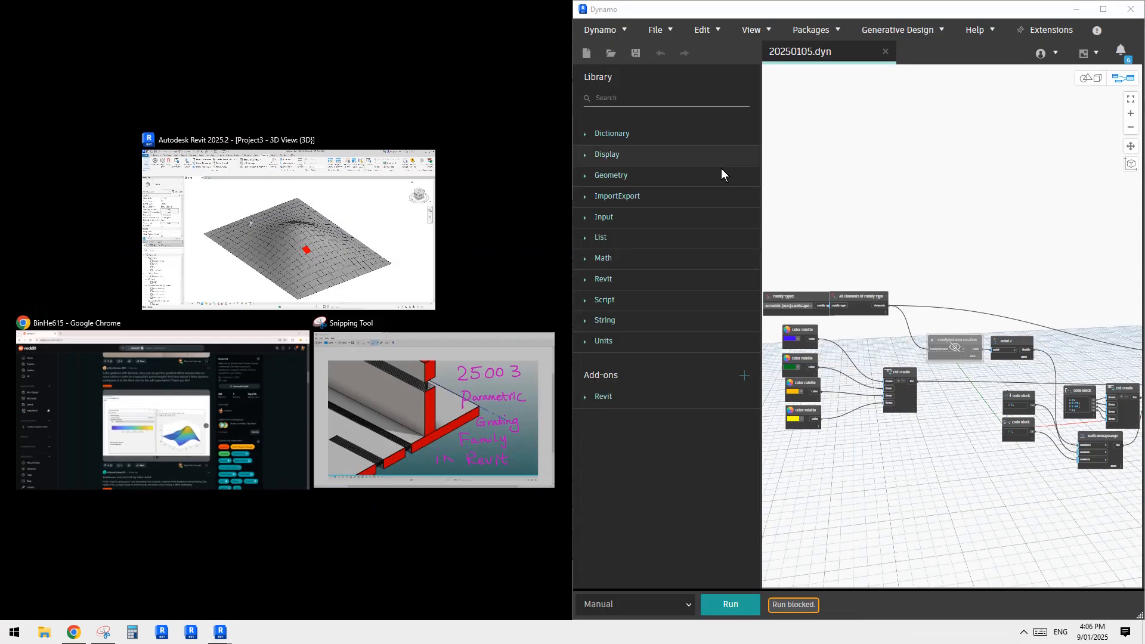
click(320, 216)
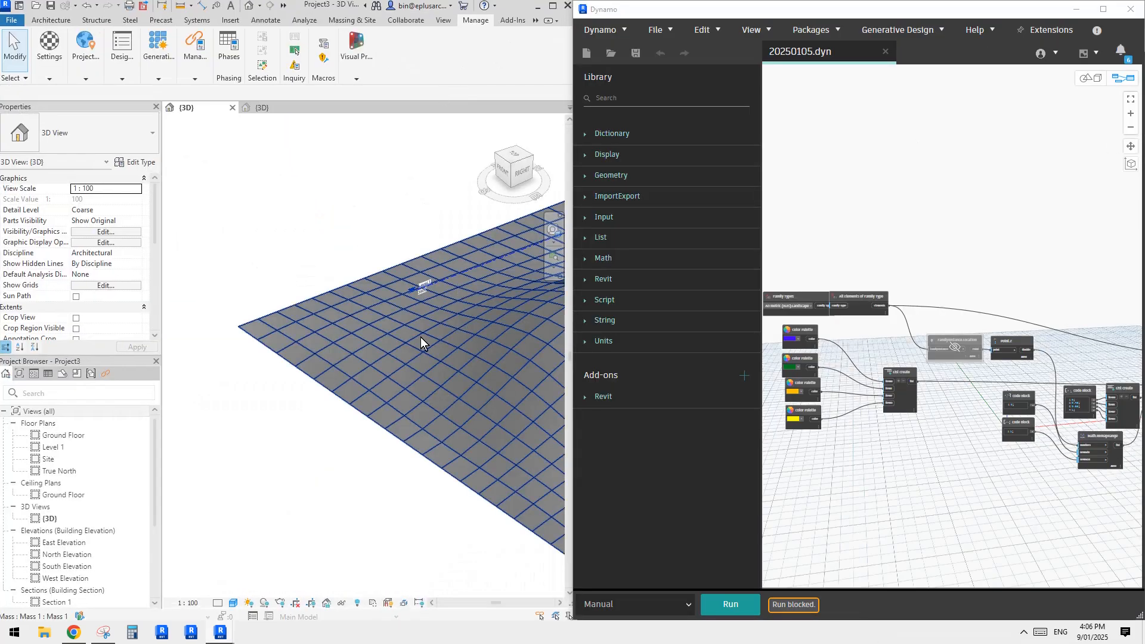
scroll(420, 338, down, 2)
middle_drag(411, 352, 275, 433)
scroll(276, 433, up, 2)
middle_drag(440, 377, 404, 379)
Allow the graph from the untrusted location to open, and move the Family Types node away from the All Elements of Family Type node
click(966, 244)
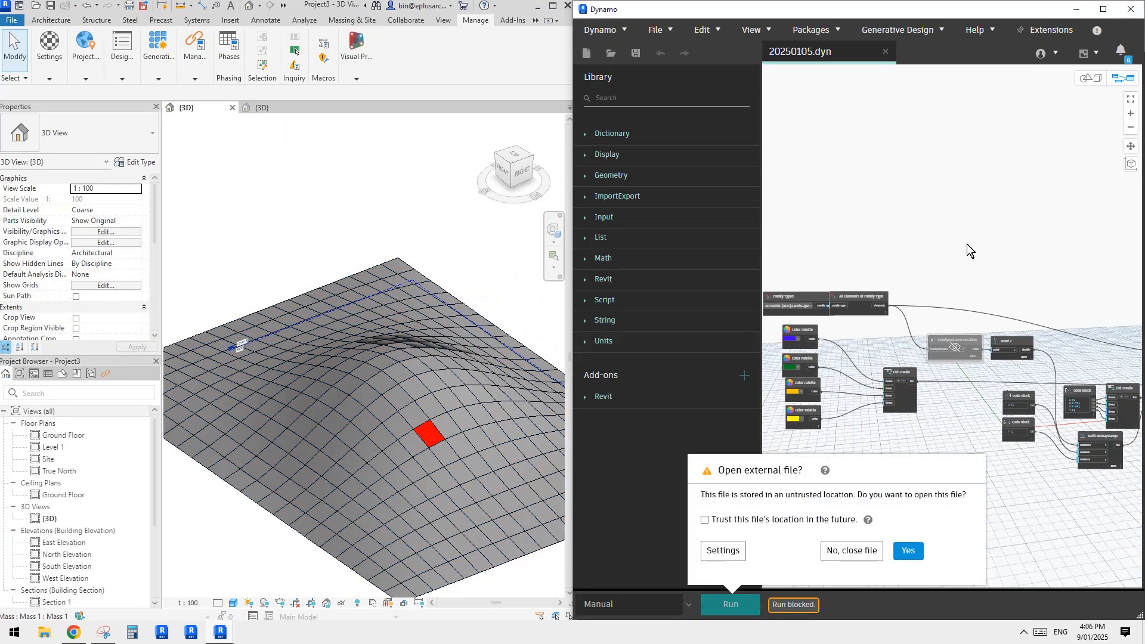
click(907, 549)
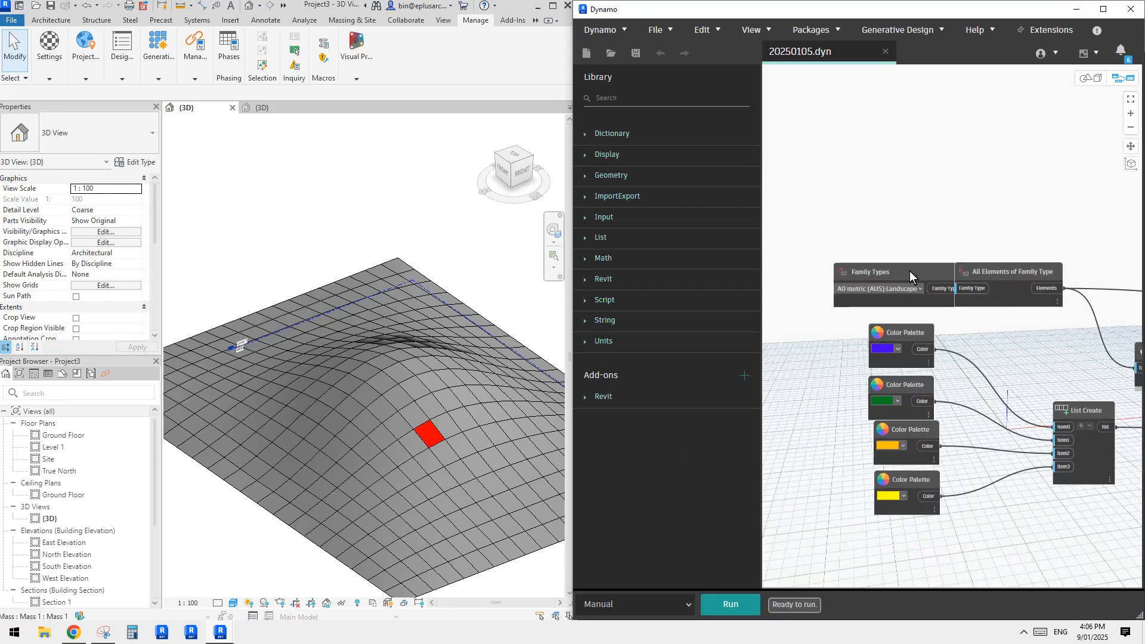
drag(910, 271, 861, 262)
scroll(861, 266, up, 3)
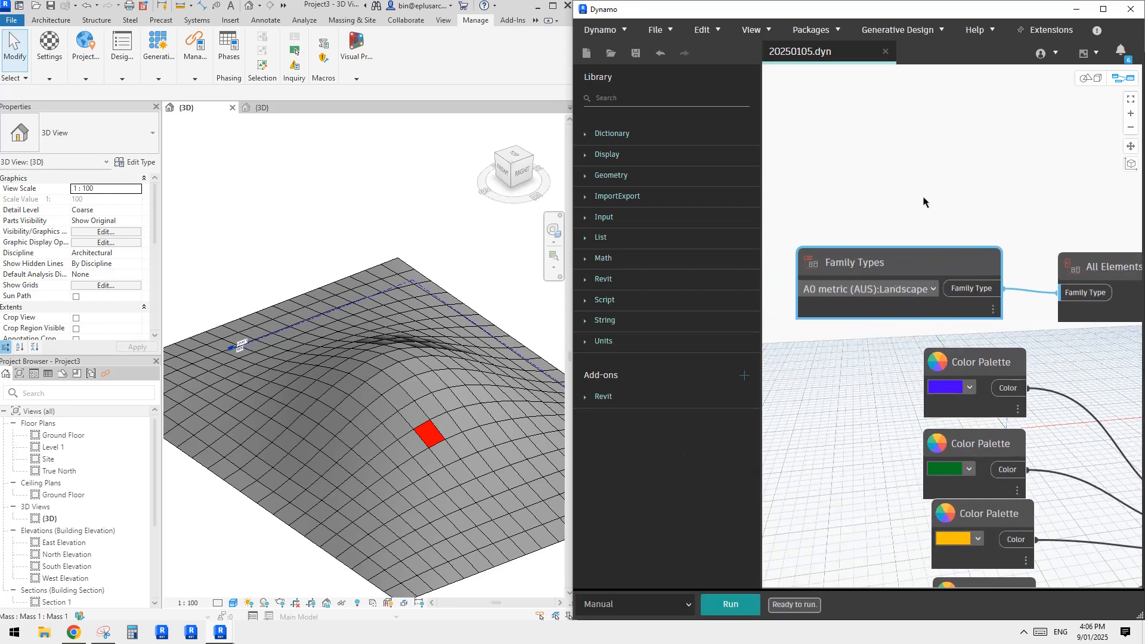
Check the red panel's family name in Revit and search the Family Types node's list for that family
click(427, 439)
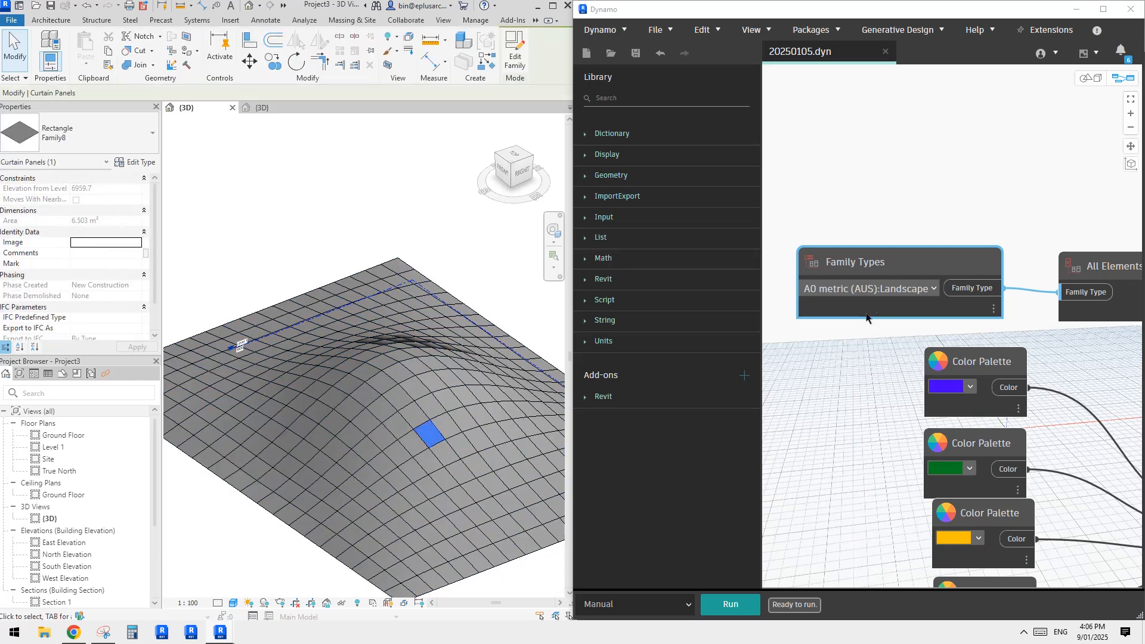
click(864, 289)
scroll(846, 429, down, 15)
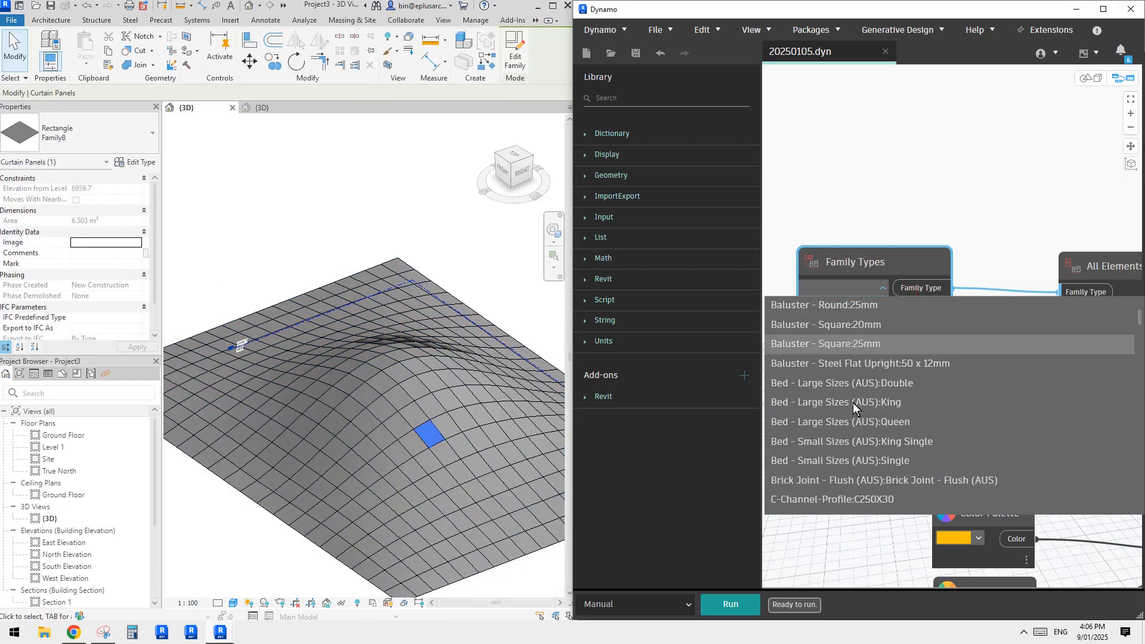
scroll(848, 435, up, 15)
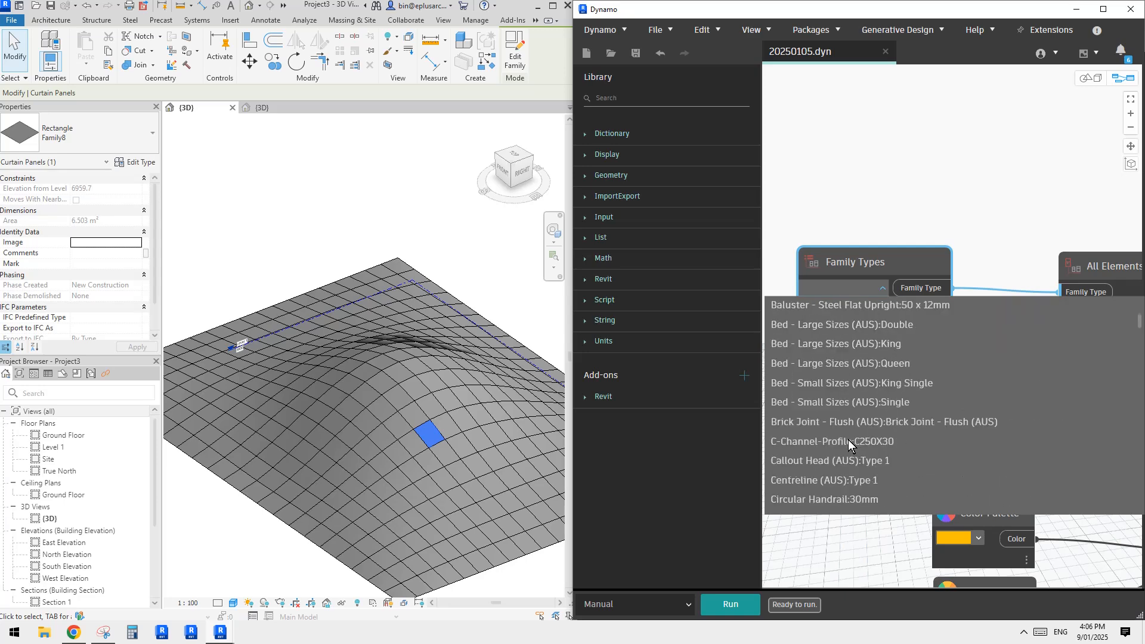
scroll(848, 444, up, 3)
scroll(847, 444, down, 18)
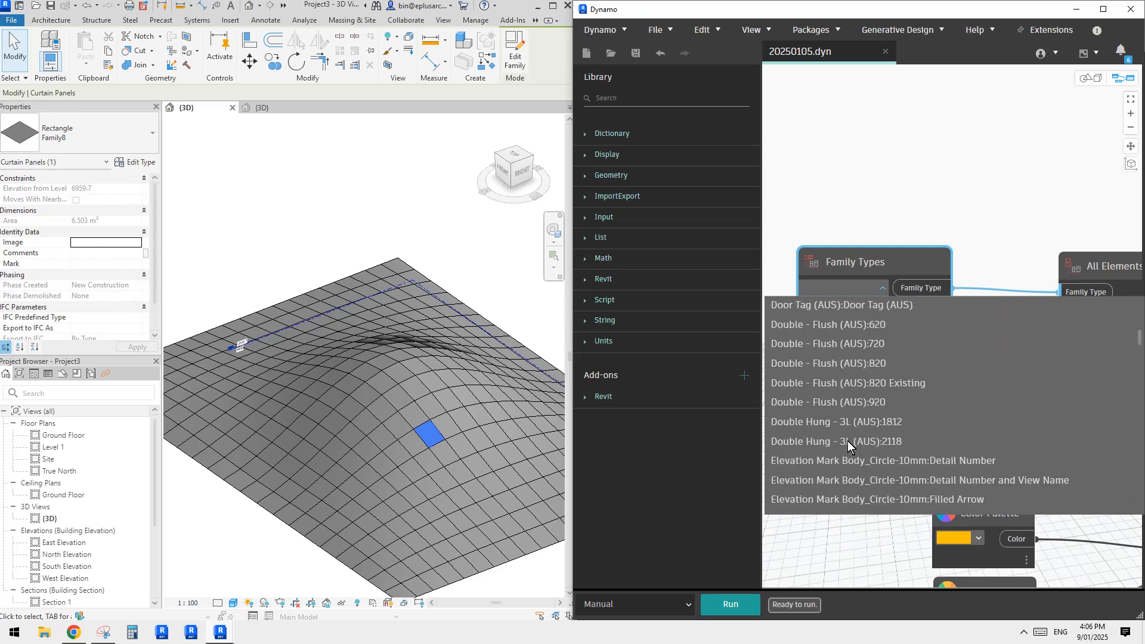
scroll(846, 439, down, 20)
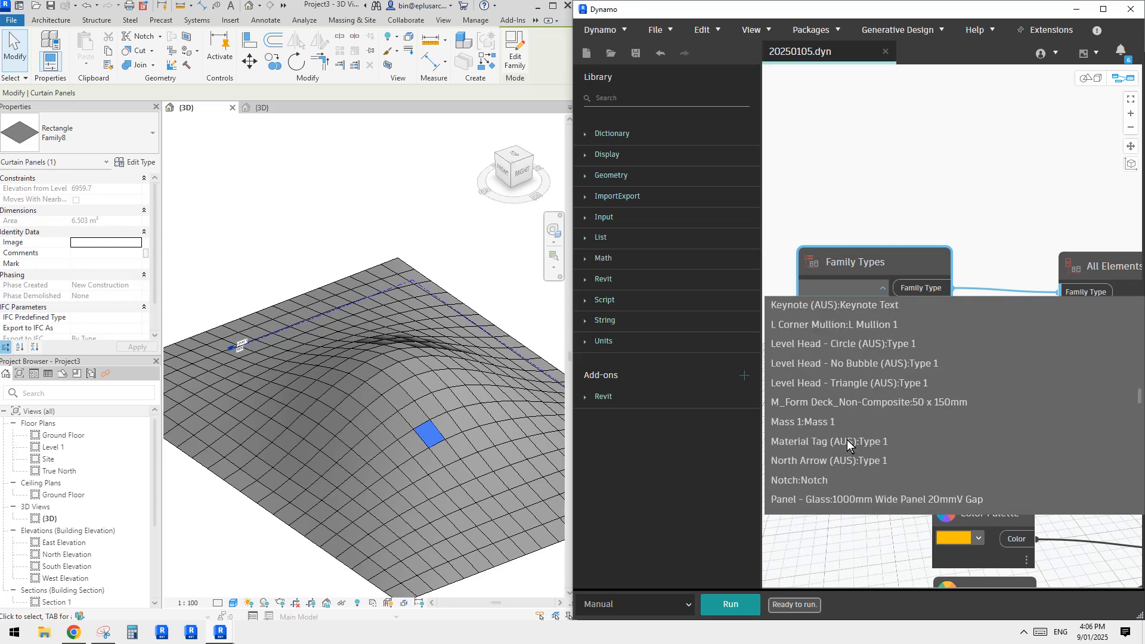
scroll(846, 439, down, 10)
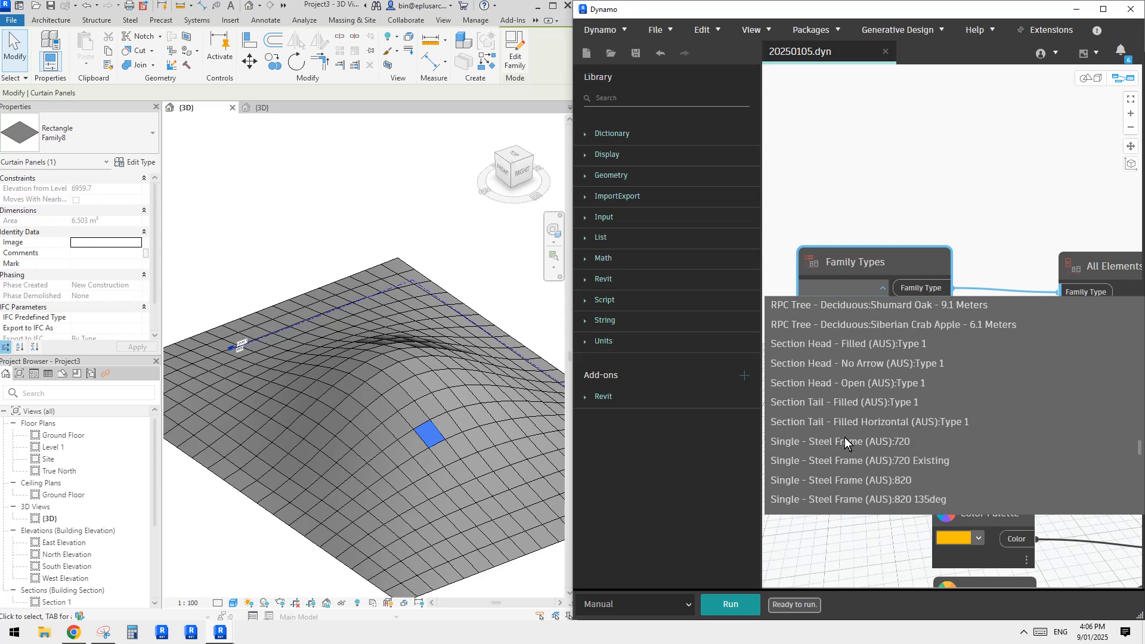
click(862, 289)
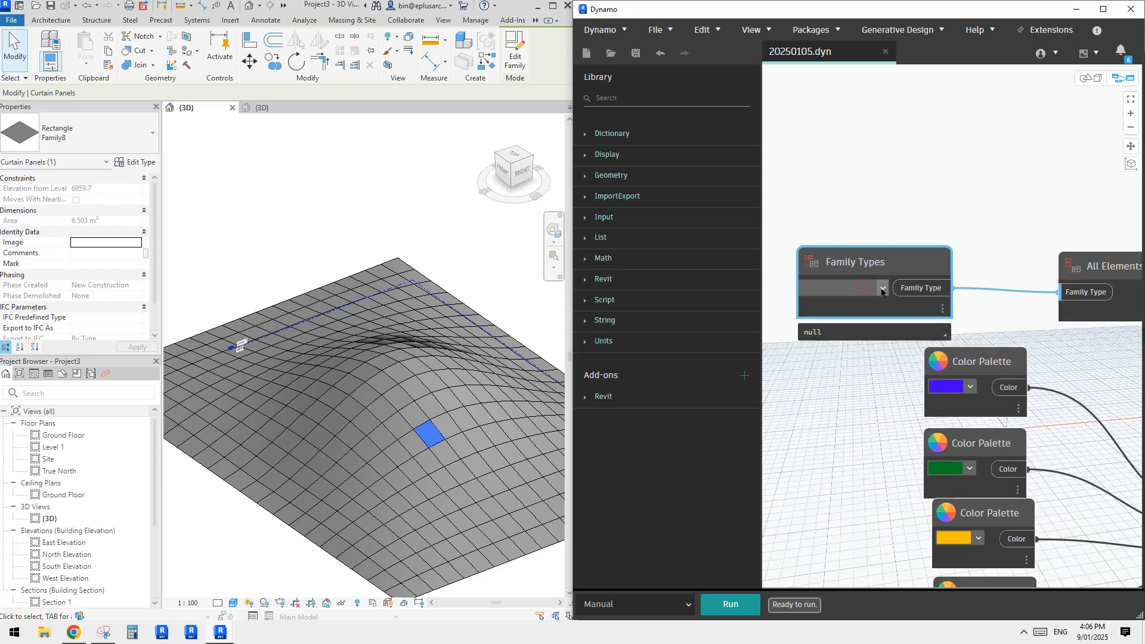
click(882, 290)
scroll(855, 375, down, 20)
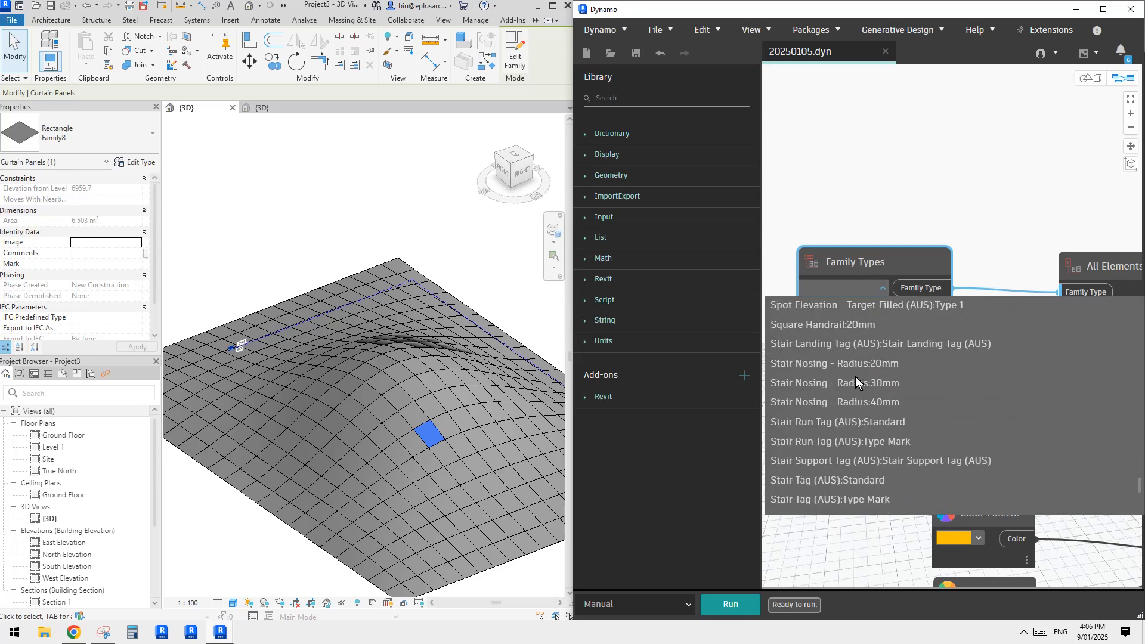
scroll(856, 380, up, 15)
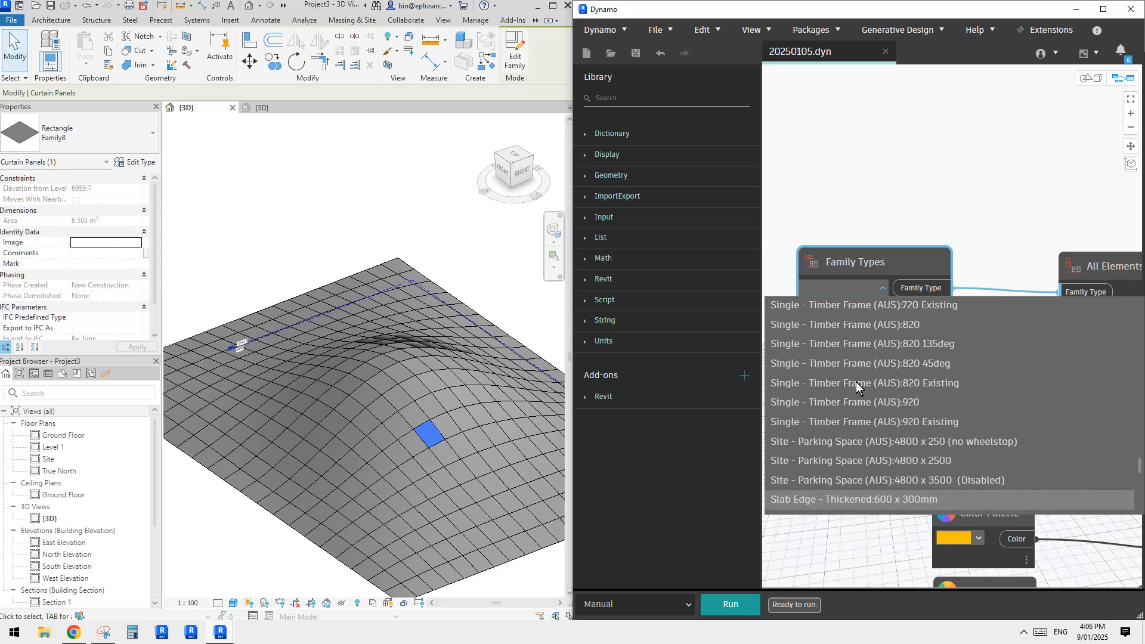
click(866, 186)
click(400, 230)
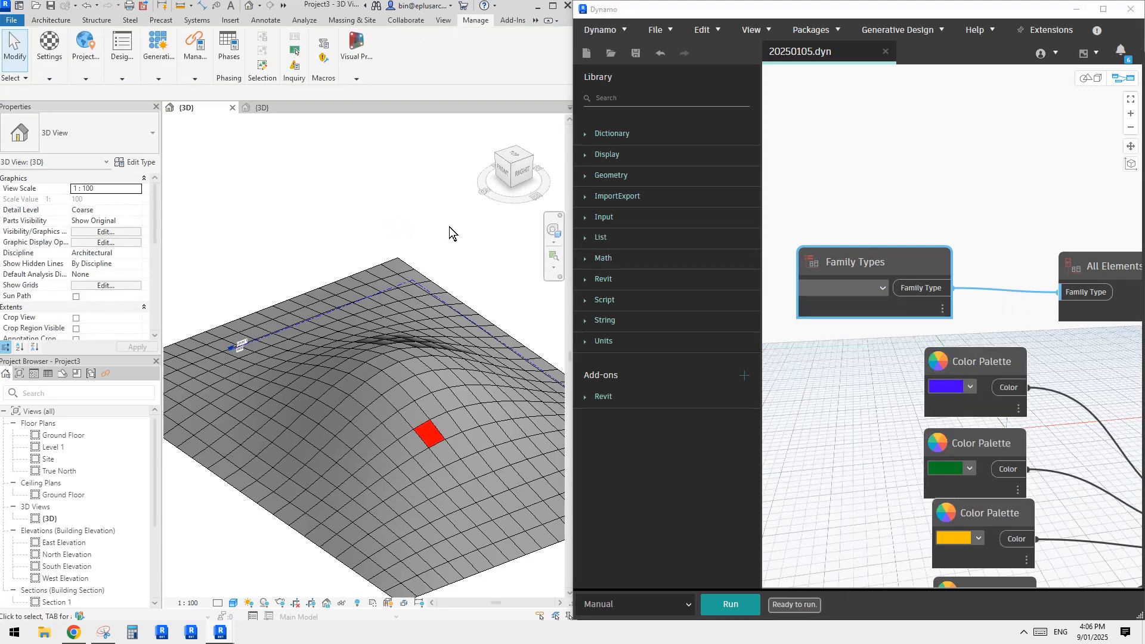
key(alt)
key(m)
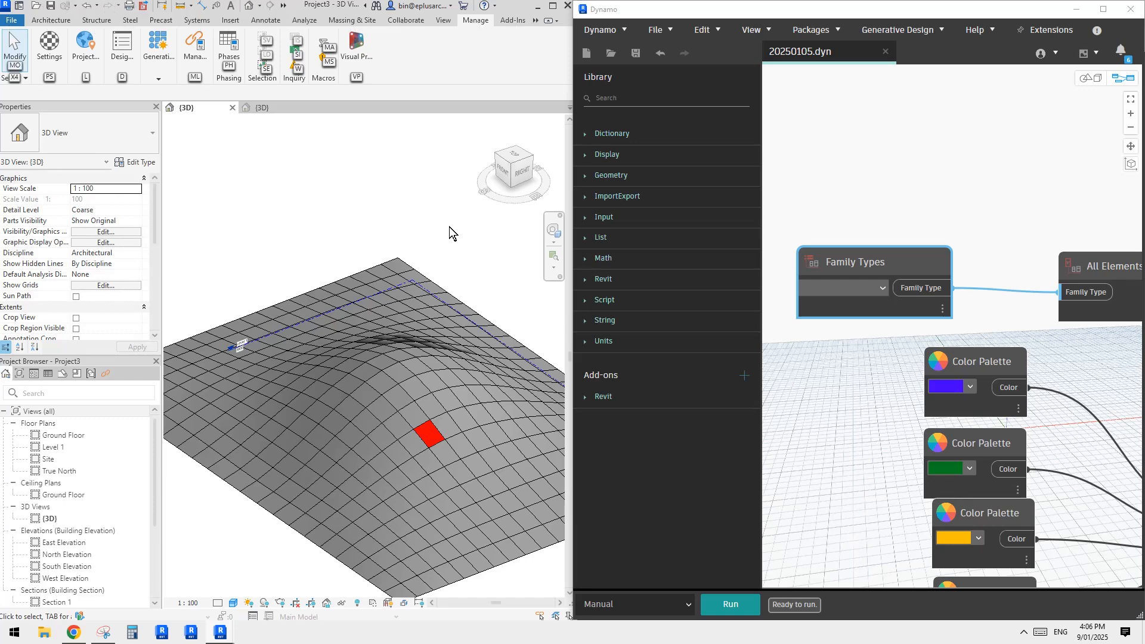
click(392, 223)
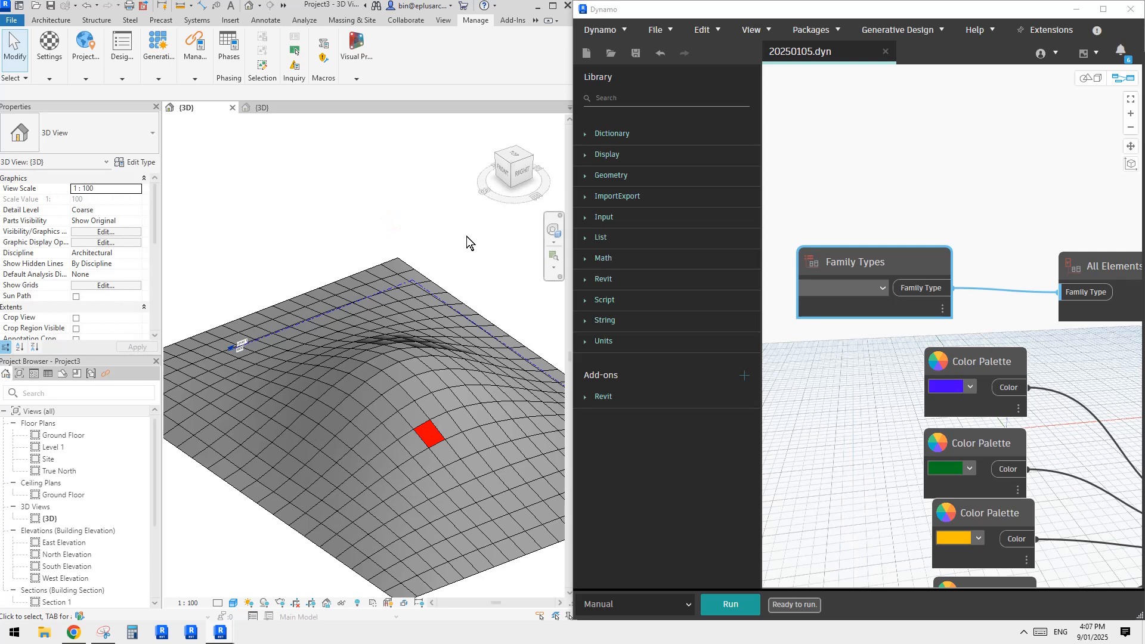
key(alt)
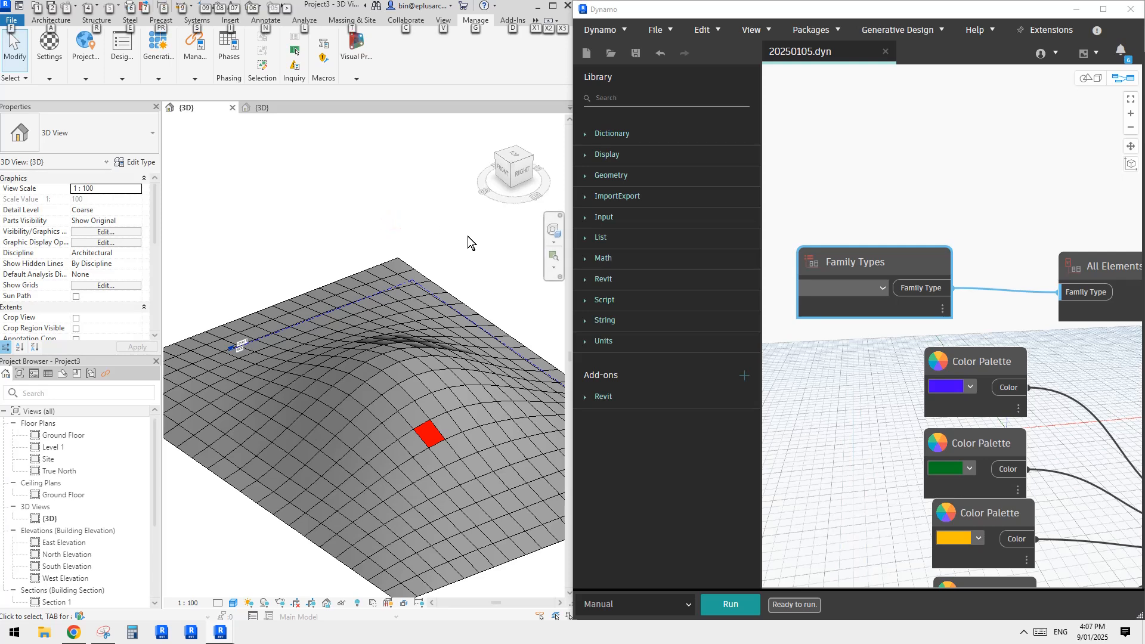
key(g)
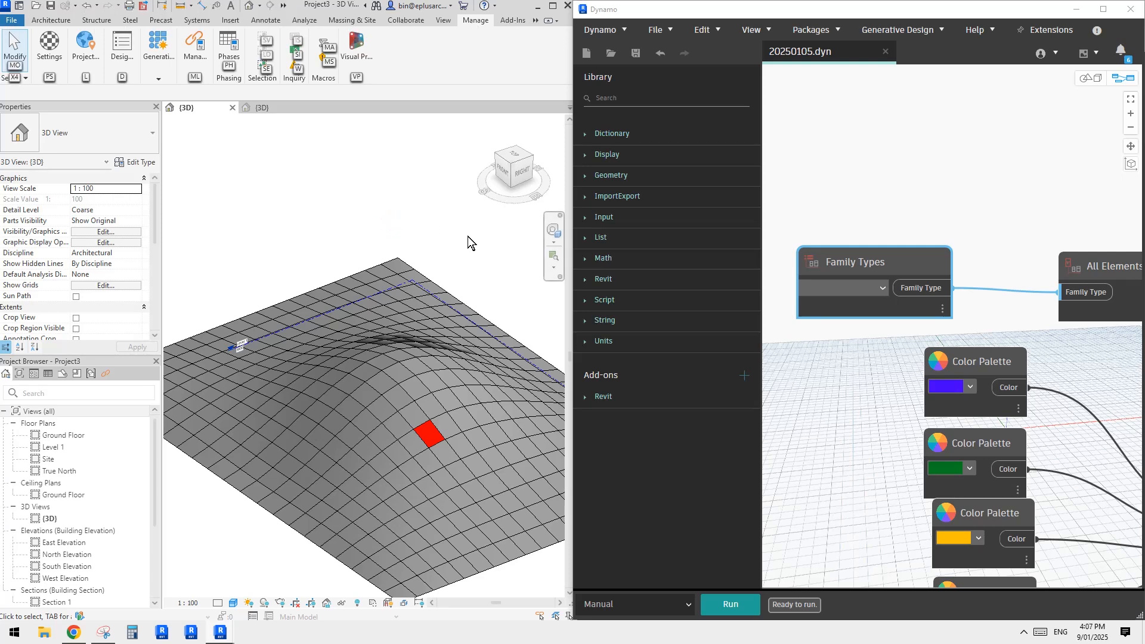
click(437, 202)
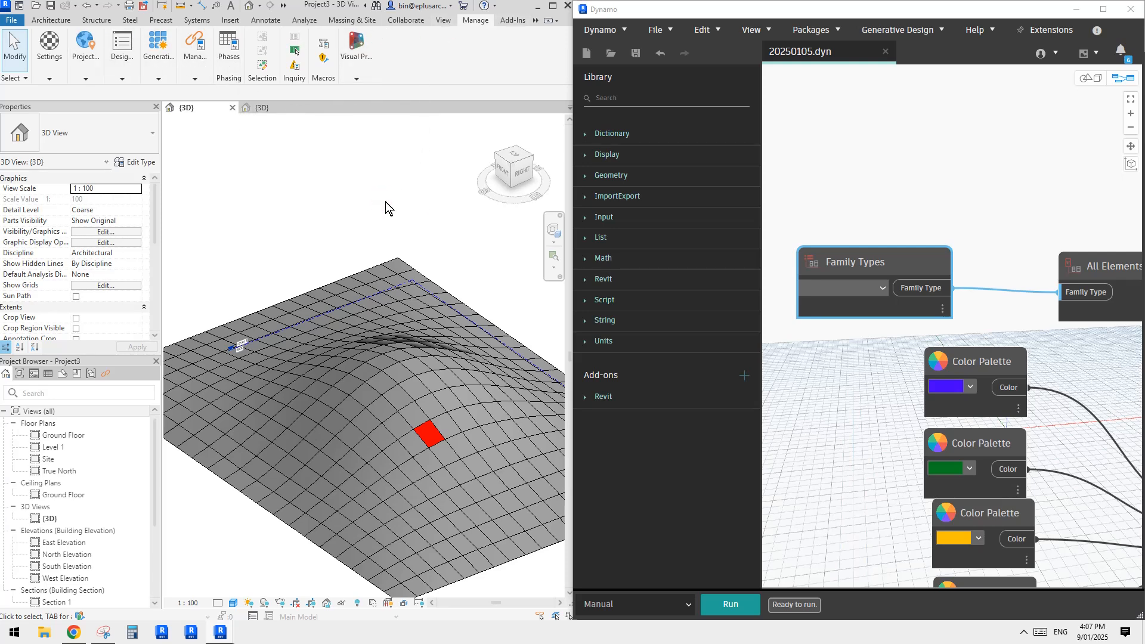
key(alt)
key(g)
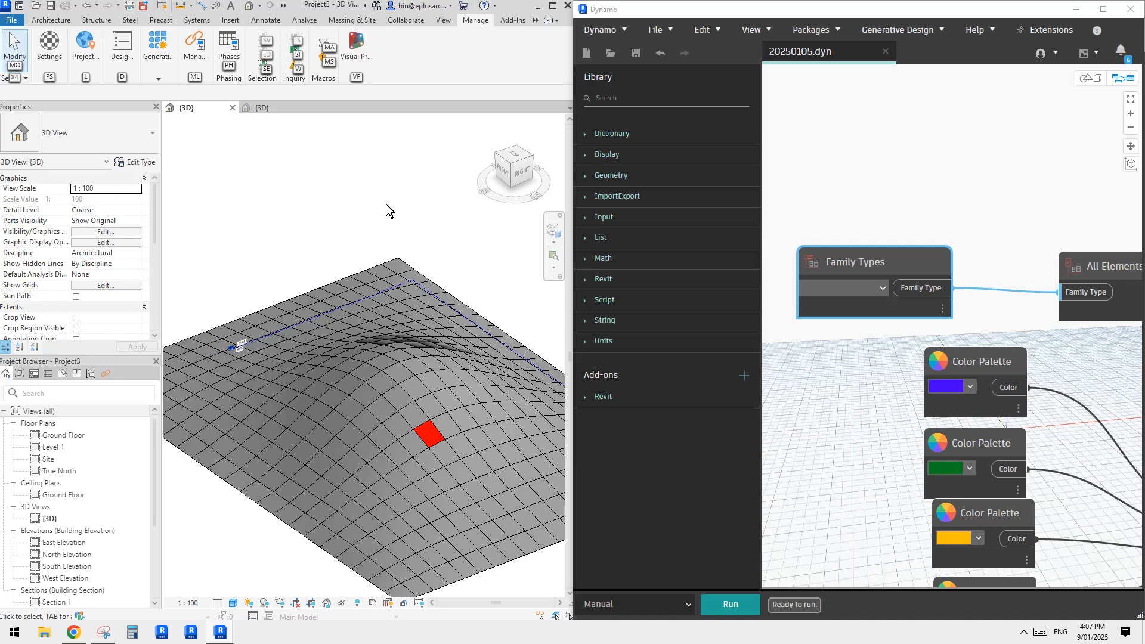
Maximize the Revit window, minimize Dynamo, and purge all checked unused items from the project
click(553, 5)
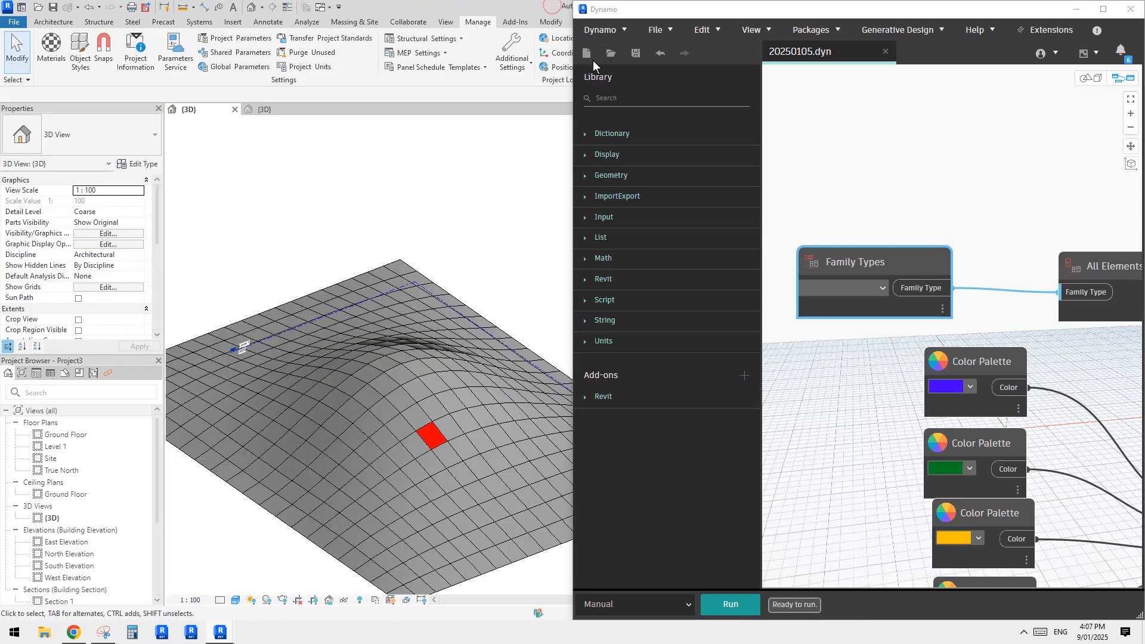
click(1077, 9)
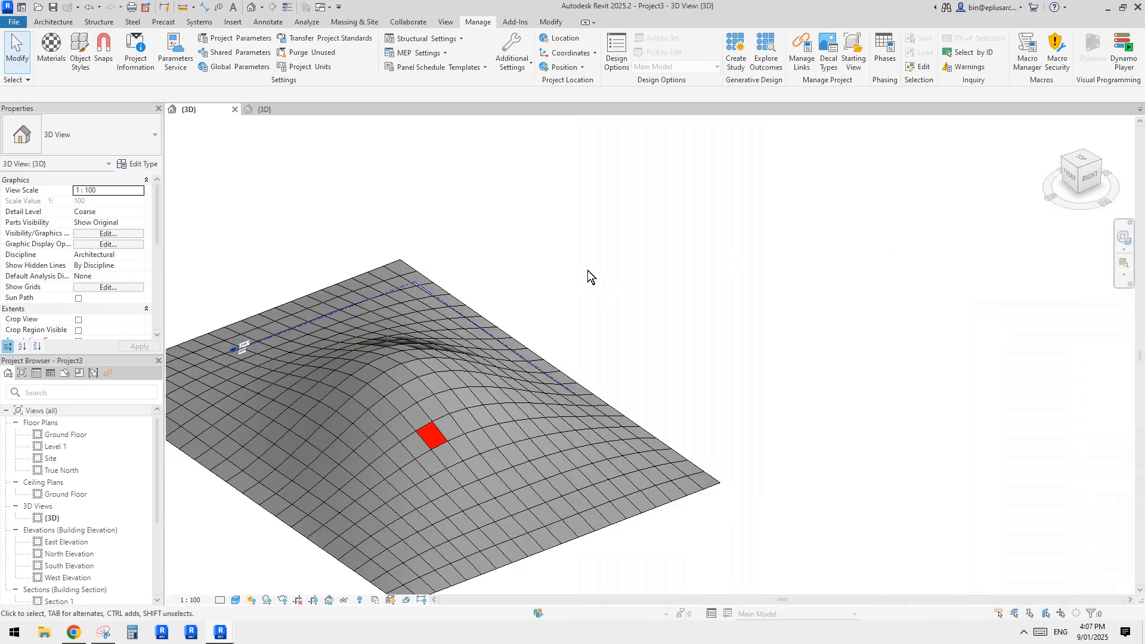
key(p)
key(u)
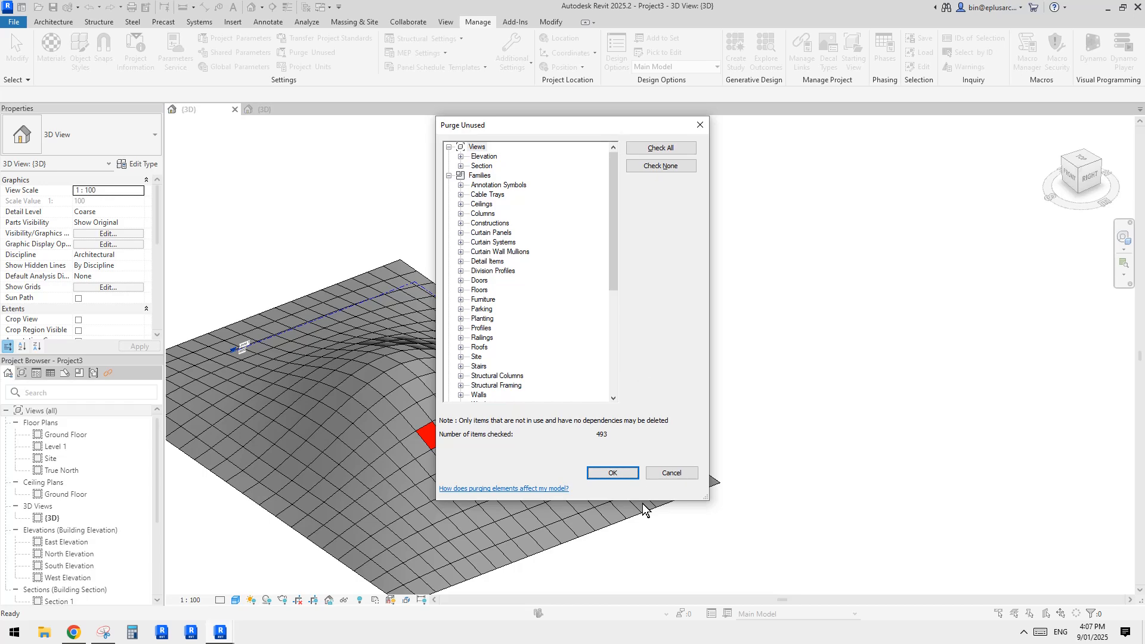
click(612, 472)
Repeat Purge Unused two more times to clear leftover unused items from the project
key(alt)
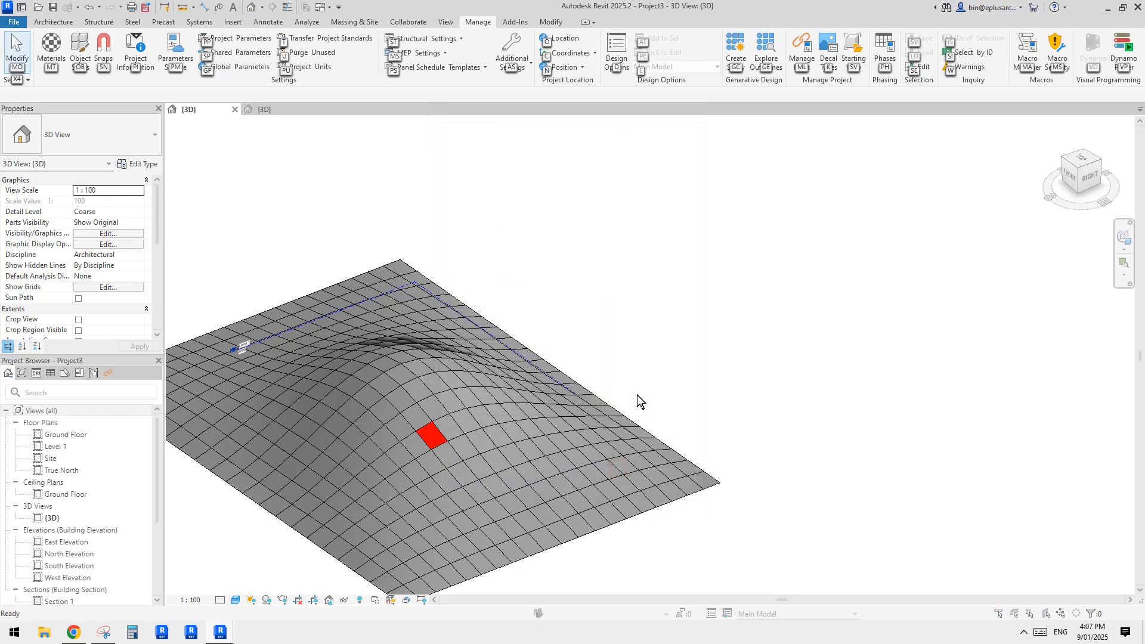
key(u)
click(613, 470)
key(alt)
key(g)
key(u)
key(Return)
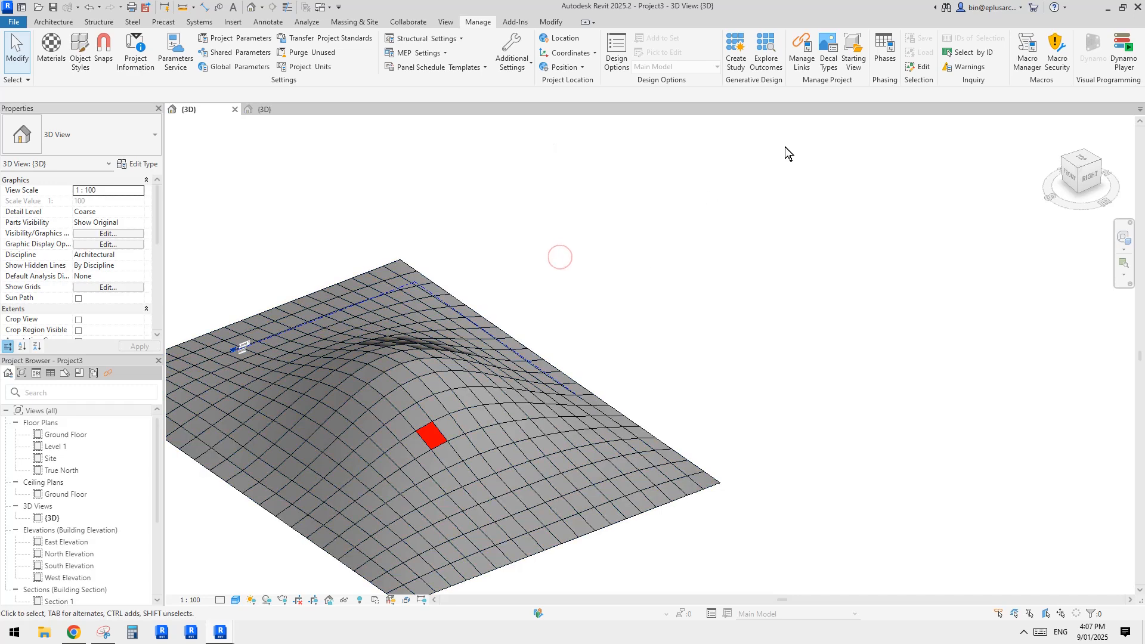
Switch back to Dynamo and set the Family Types node to Family8:Family8
mouse_move(220, 634)
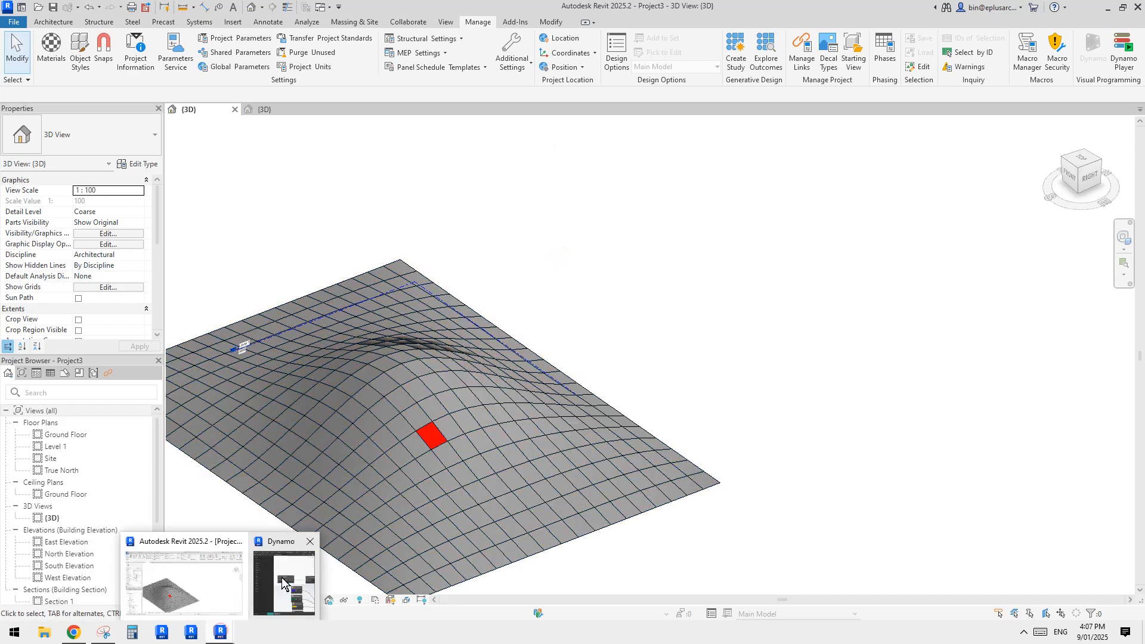
click(286, 572)
click(883, 290)
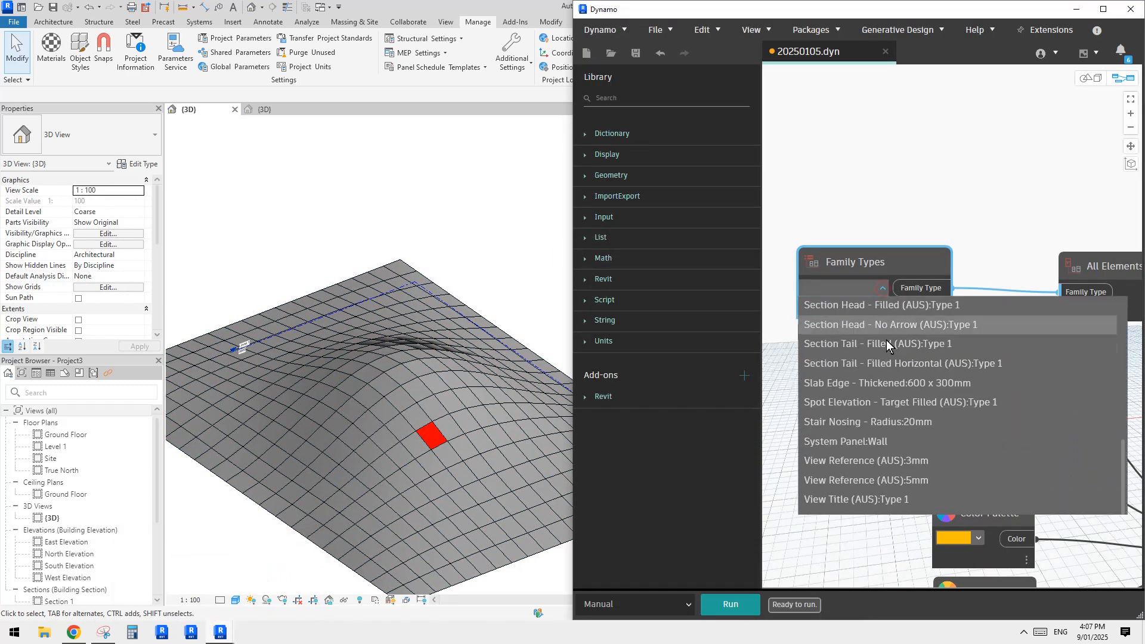
scroll(892, 382, up, 5)
scroll(893, 385, down, 5)
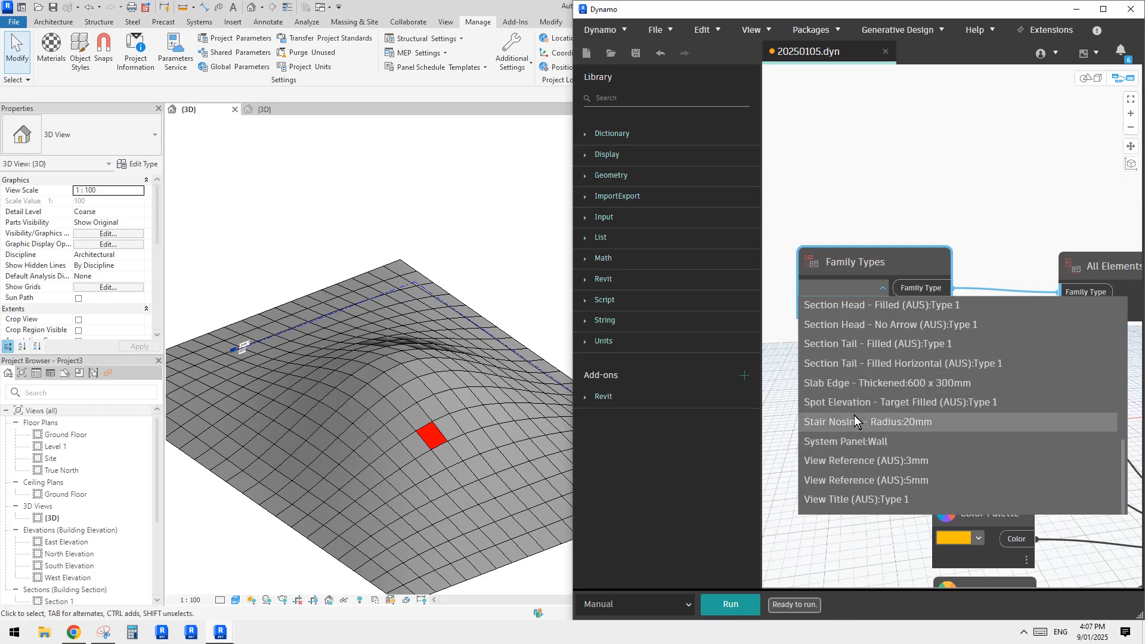
scroll(864, 417, up, 3)
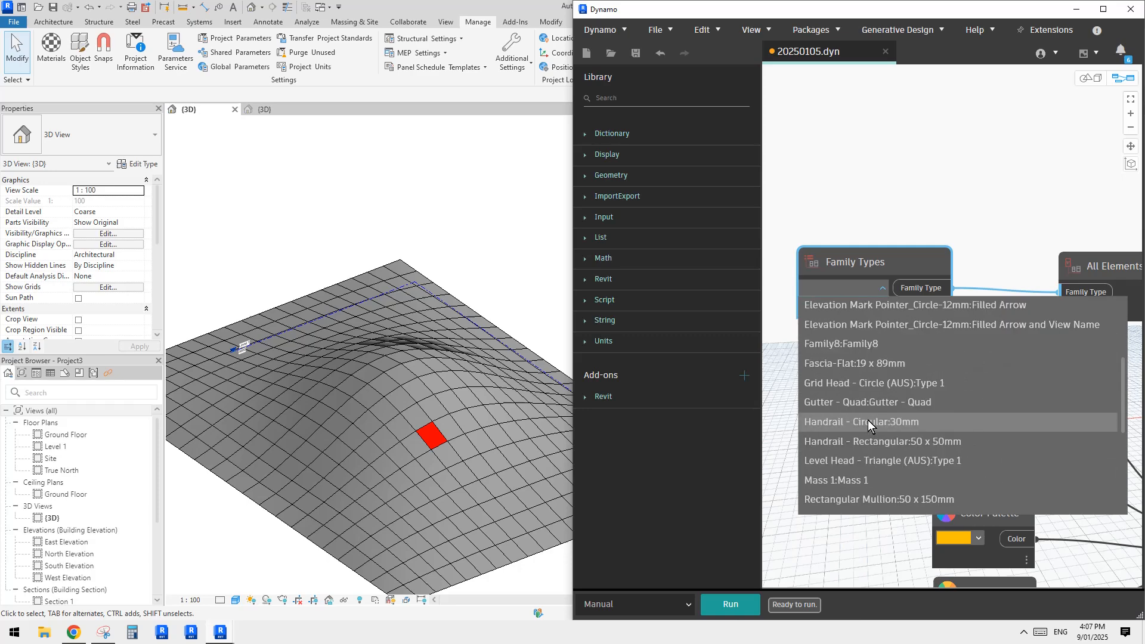
click(838, 344)
Move the Family Types node closer to the All Elements of Family Type node and nudge the latter slightly
drag(897, 263, 939, 261)
scroll(990, 179, down, 2)
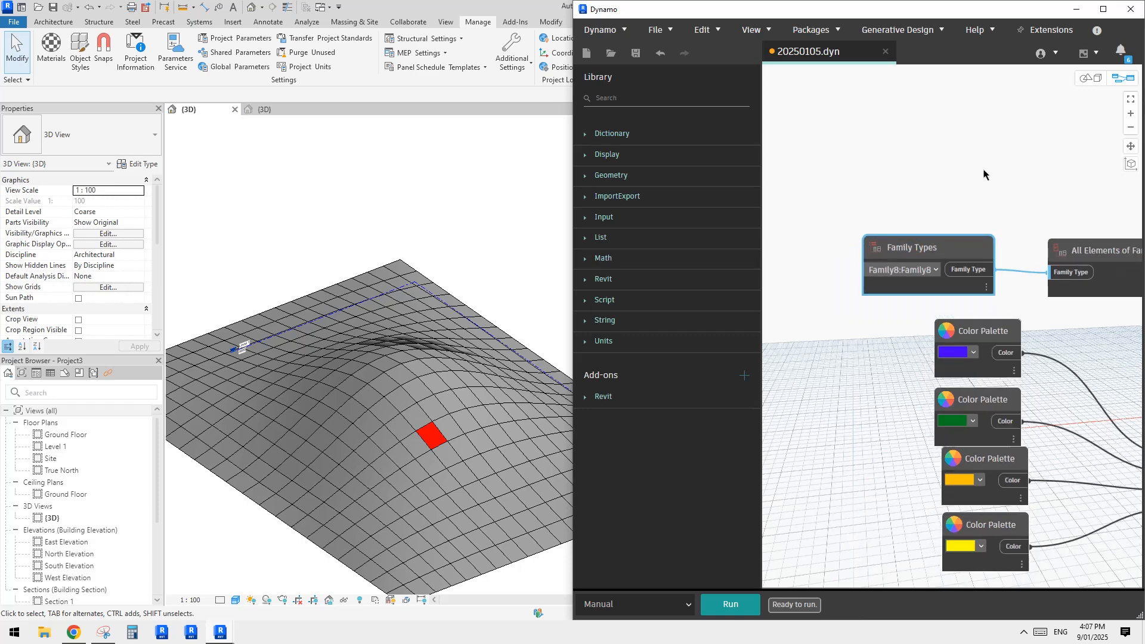
middle_drag(1068, 393, 989, 261)
scroll(1073, 296, down, 2)
middle_drag(1073, 297, 936, 414)
drag(893, 280, 900, 274)
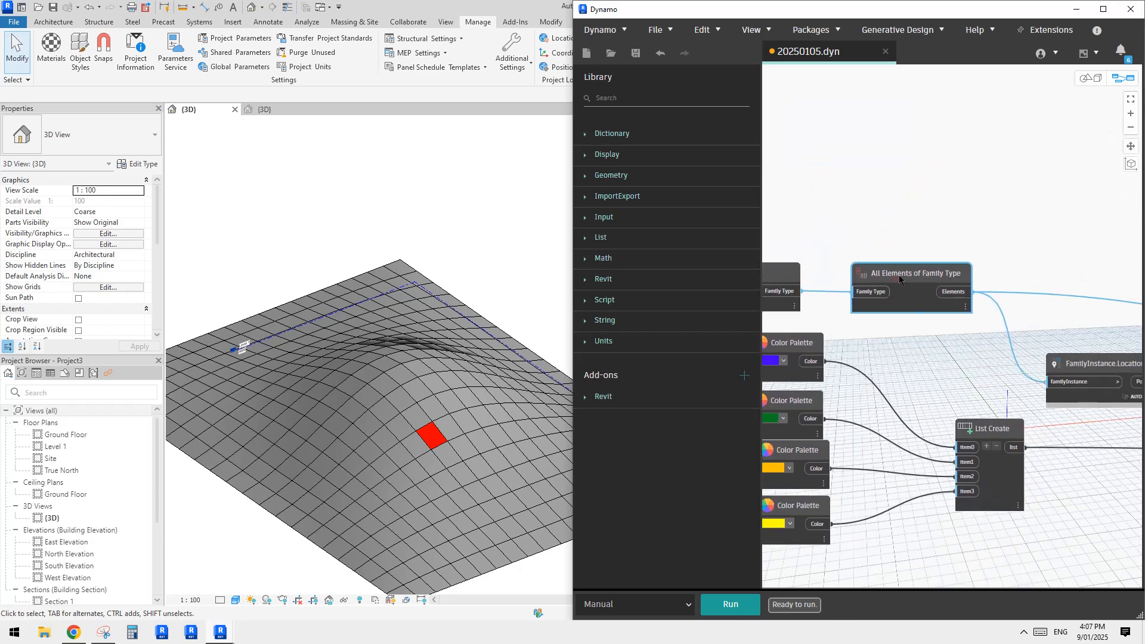
middle_drag(956, 198, 896, 220)
middle_drag(951, 272, 954, 259)
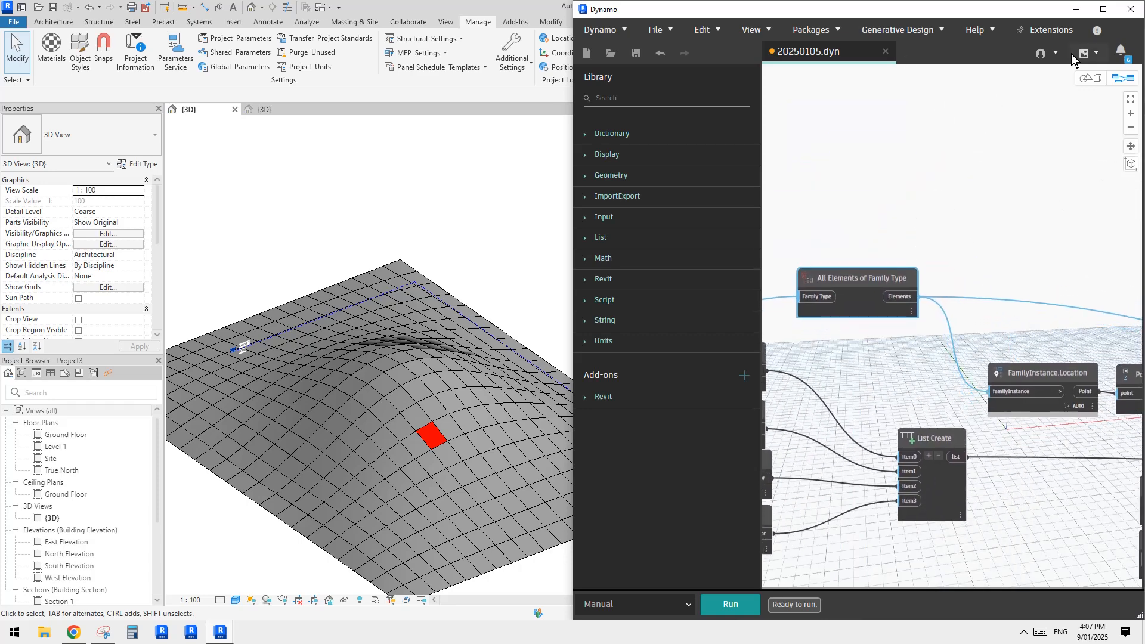
Maximize the Dynamo window and align the Family Types and All Elements of Family Type nodes in a row above the color palettes
click(1102, 9)
middle_drag(680, 240, 786, 231)
scroll(374, 234, up, 2)
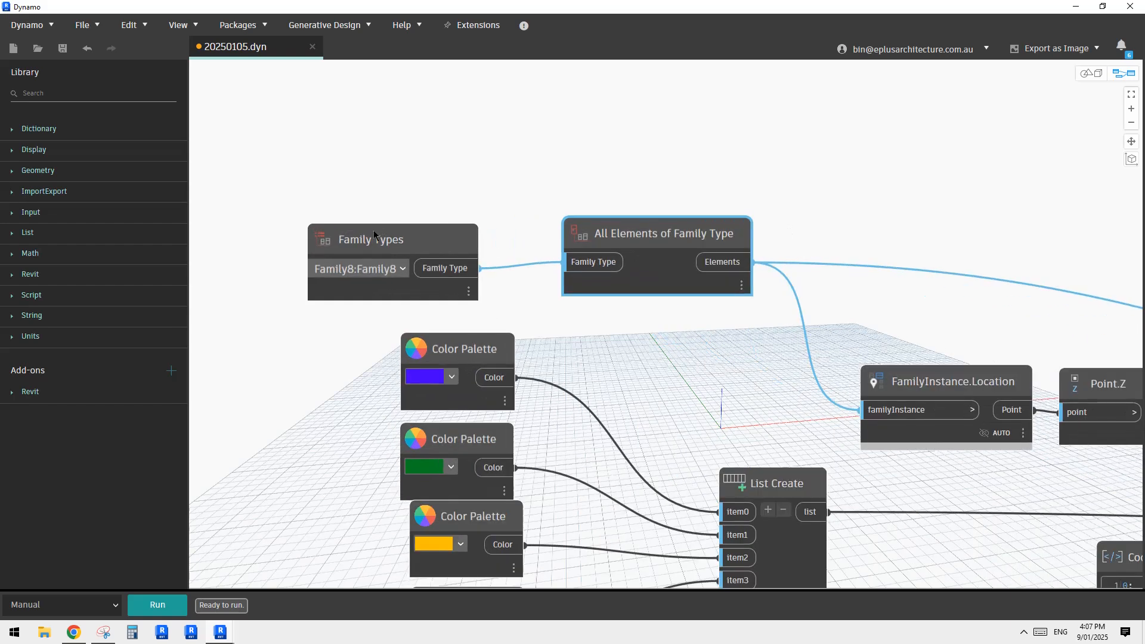
drag(375, 234, 419, 217)
drag(594, 239, 655, 223)
drag(459, 227, 481, 223)
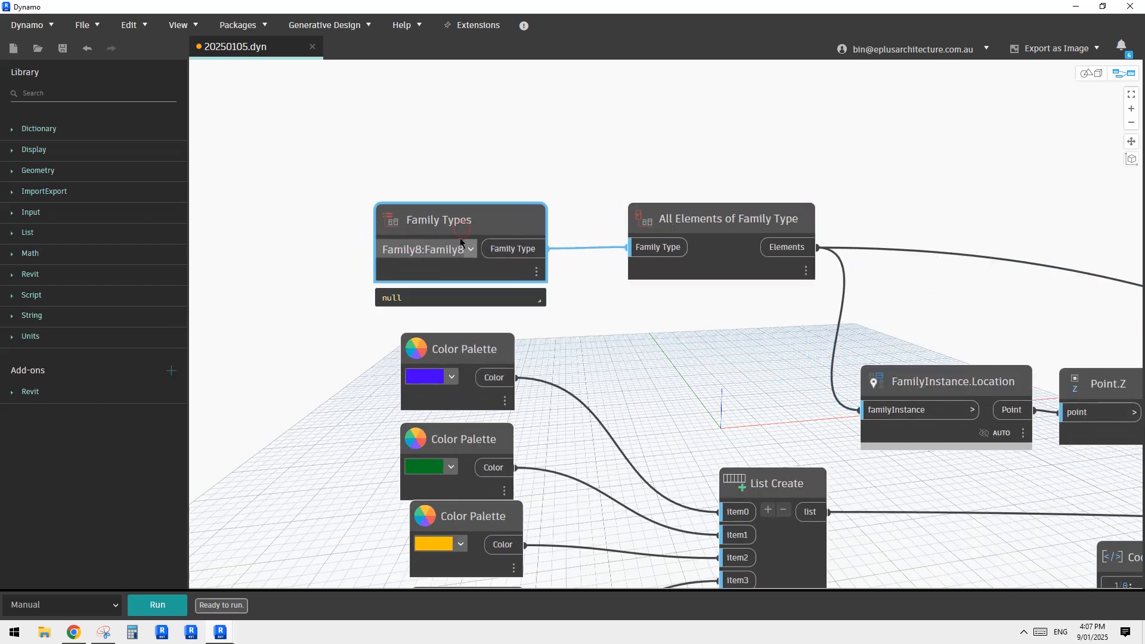
Examine how All Elements of Family Type feeds the FamilyInstance.Location and Point.Z nodes
click(708, 223)
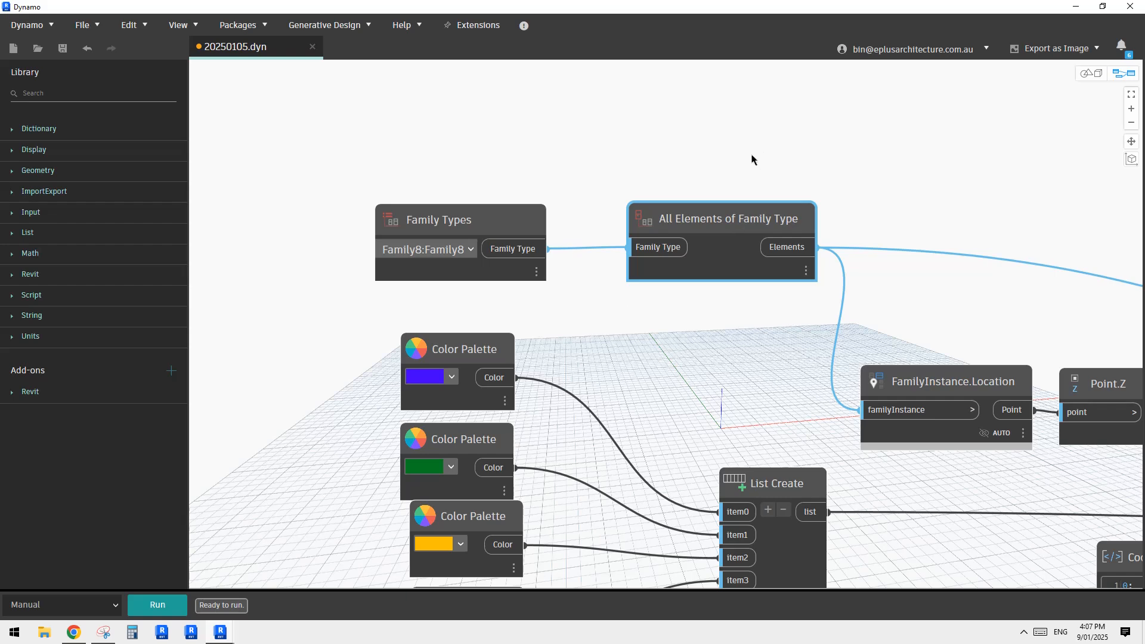
scroll(749, 160, down, 2)
scroll(787, 199, down, 2)
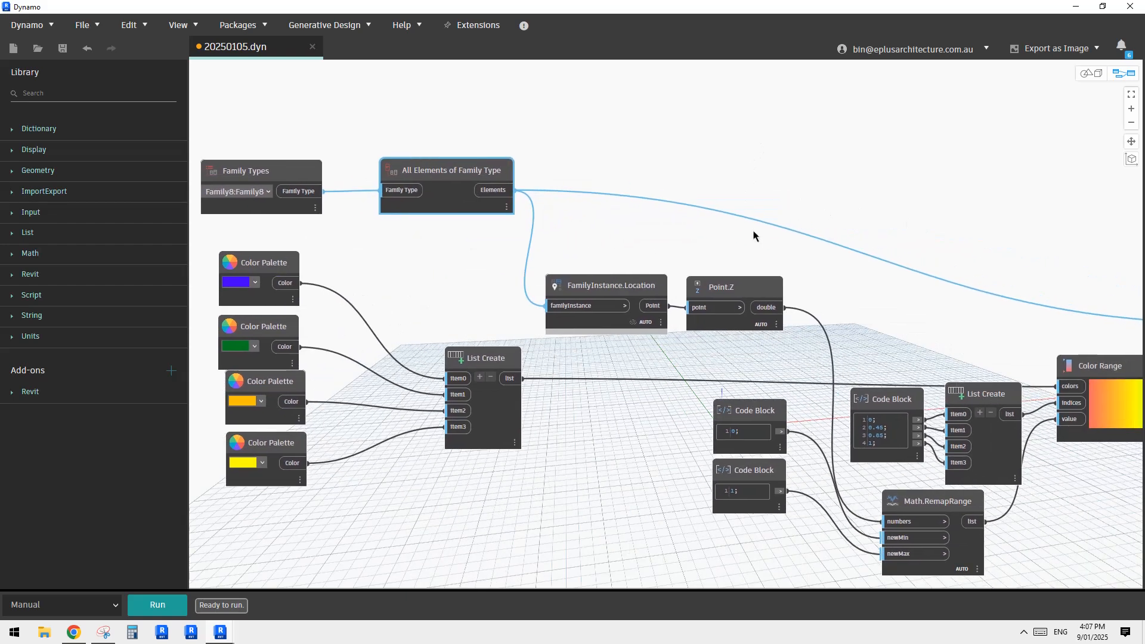
scroll(763, 239, up, 4)
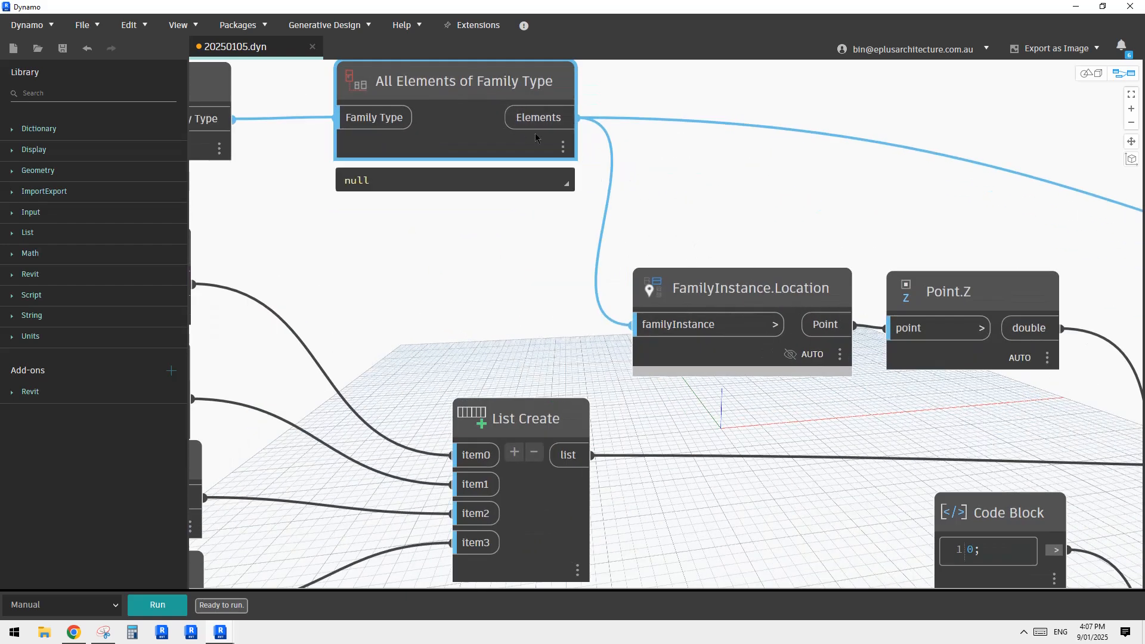
mouse_move(720, 295)
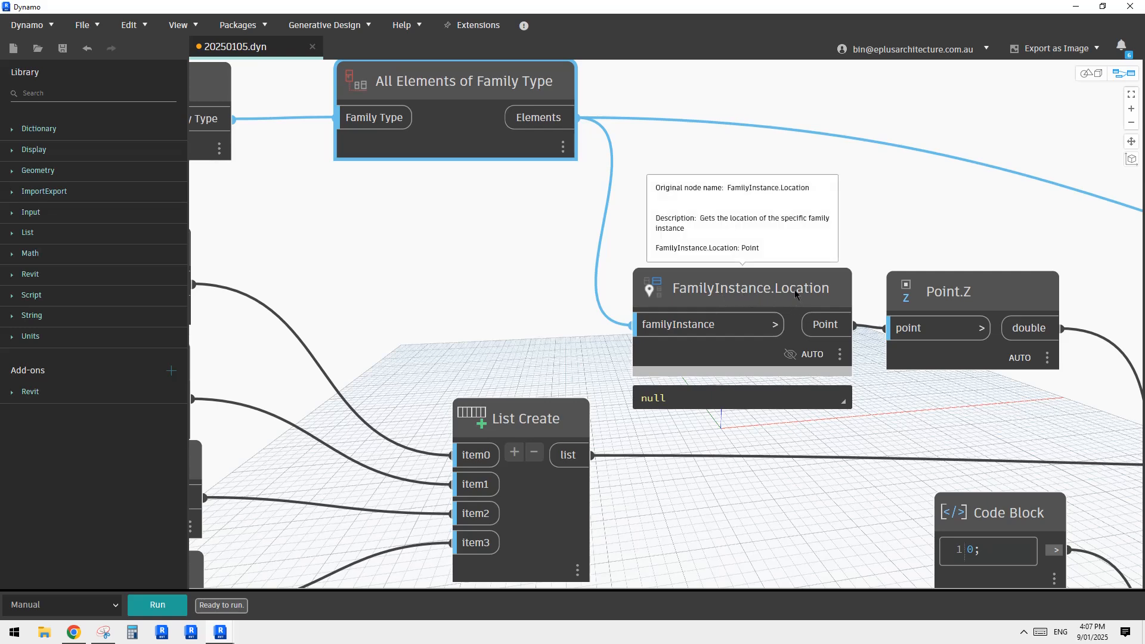
scroll(795, 294, down, 4)
scroll(601, 304, up, 1)
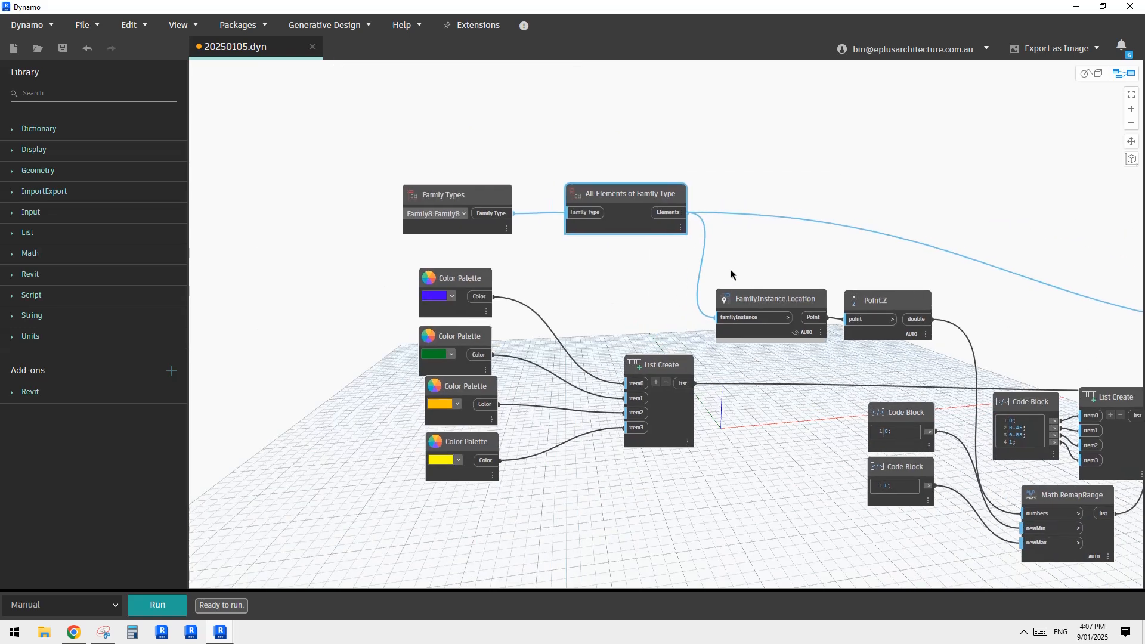
Run the graph with Family8:Family8 and restore the Dynamo window beside the Revit 3D view
middle_drag(771, 246, 736, 253)
middle_drag(822, 244, 780, 251)
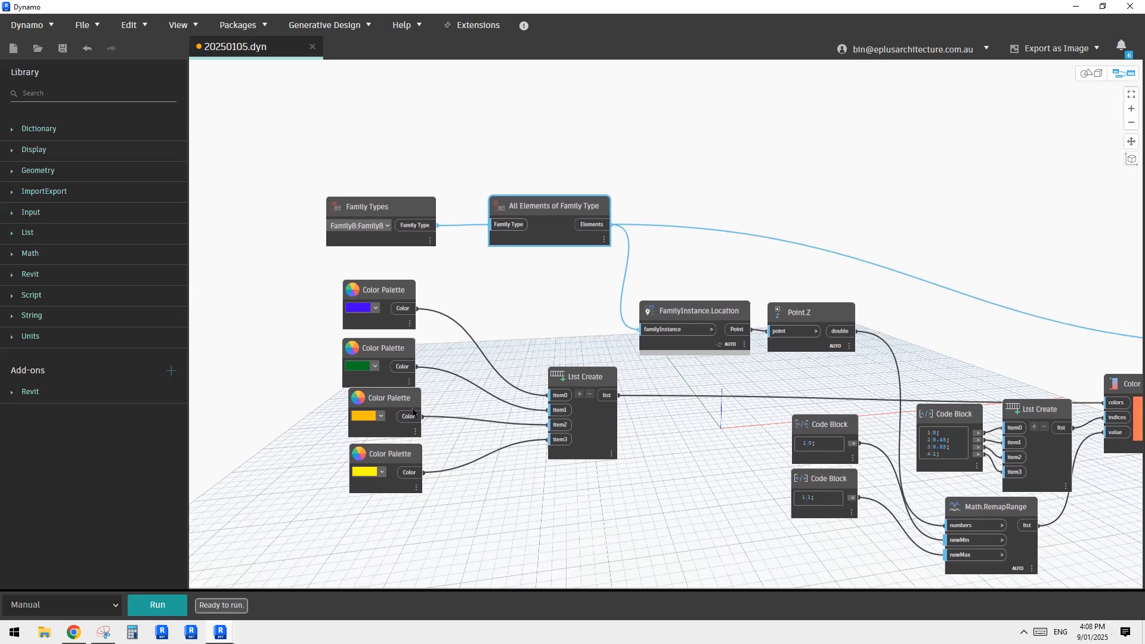
click(159, 603)
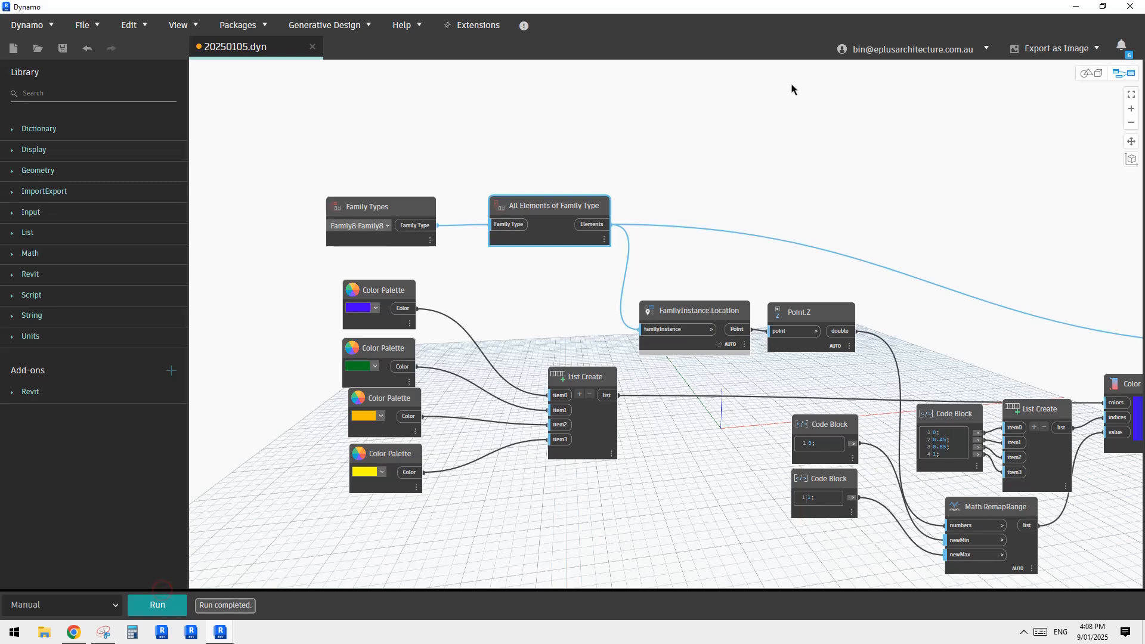
drag(853, 5, 869, 27)
Turn on Preview Geometry for the FamilyInstance.Location node and check that the option is enabled
middle_drag(468, 268, 395, 270)
scroll(932, 254, down, 3)
scroll(954, 334, up, 5)
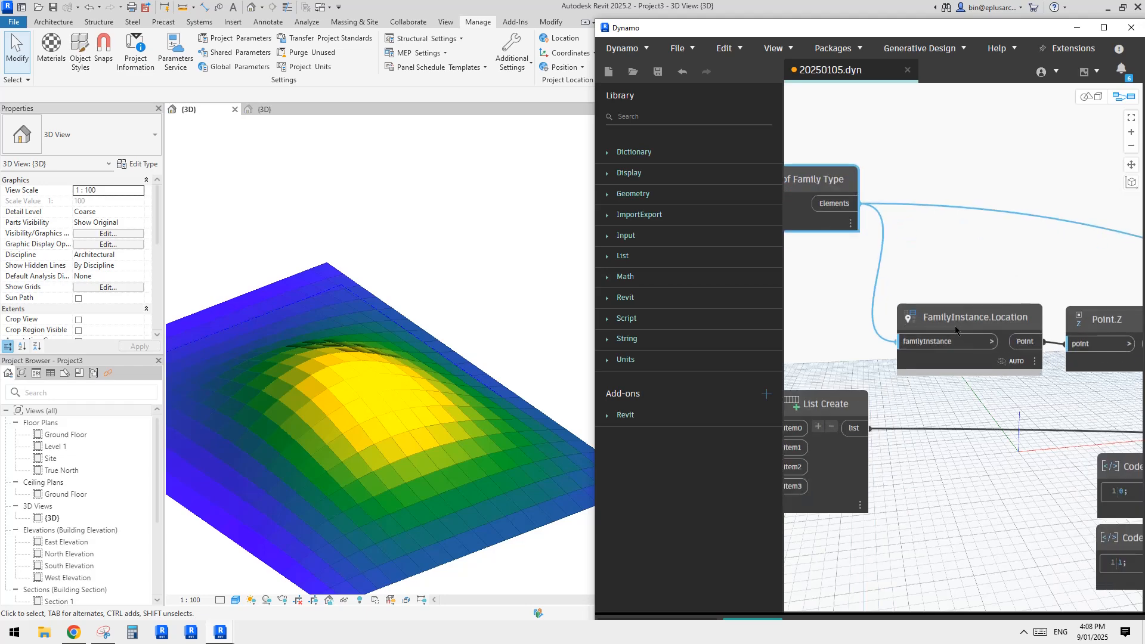
right_click(953, 324)
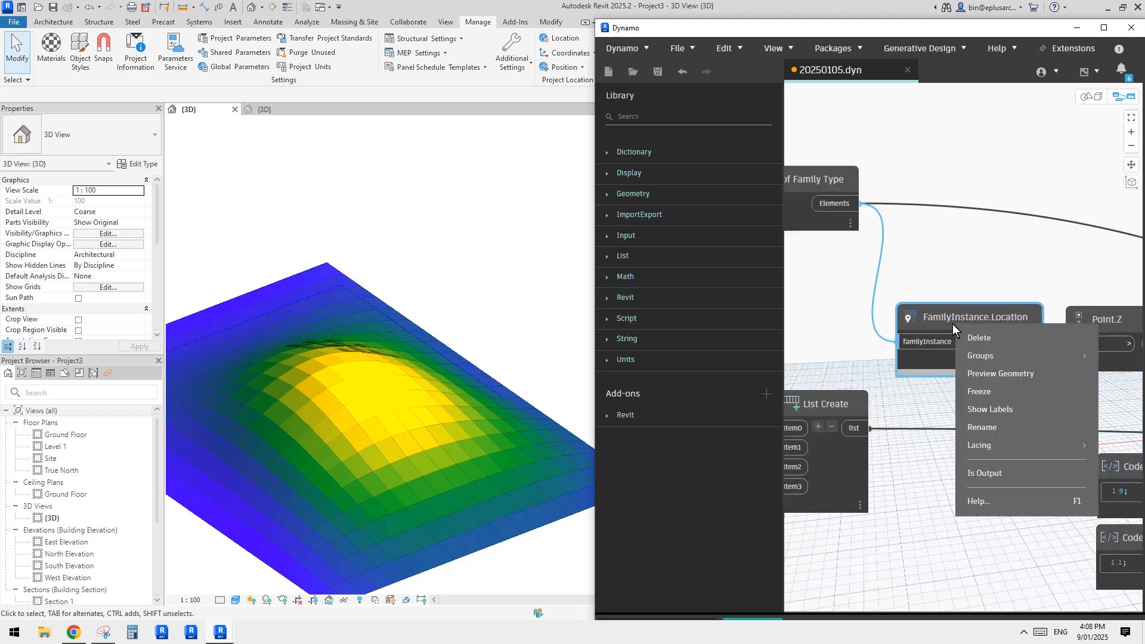
click(996, 374)
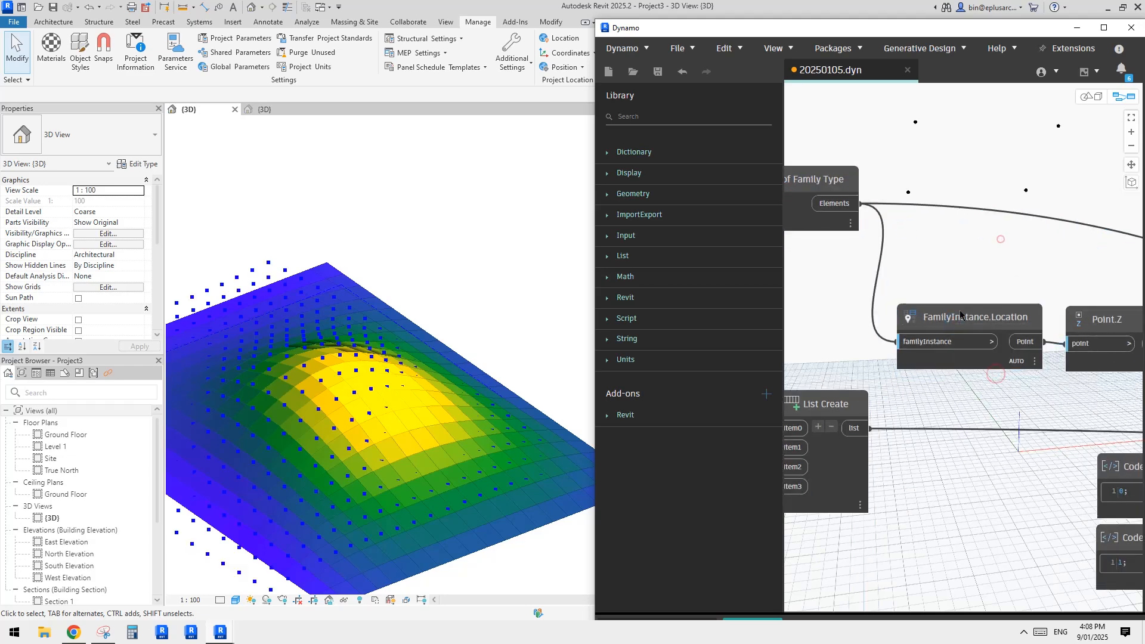
right_click(957, 328)
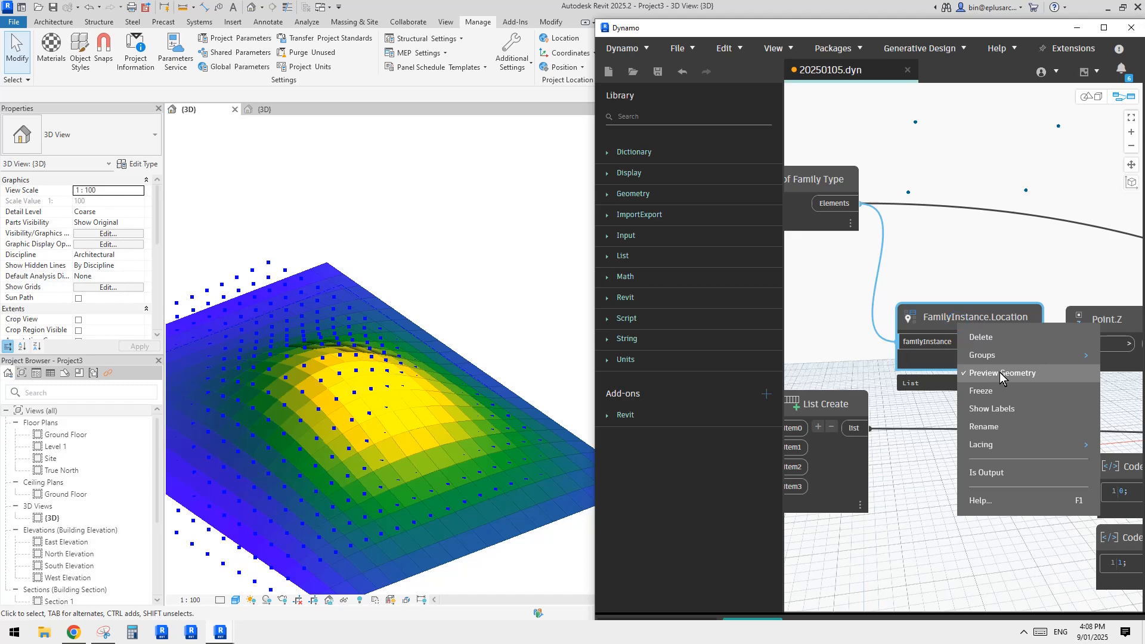
click(955, 228)
scroll(969, 246, down, 3)
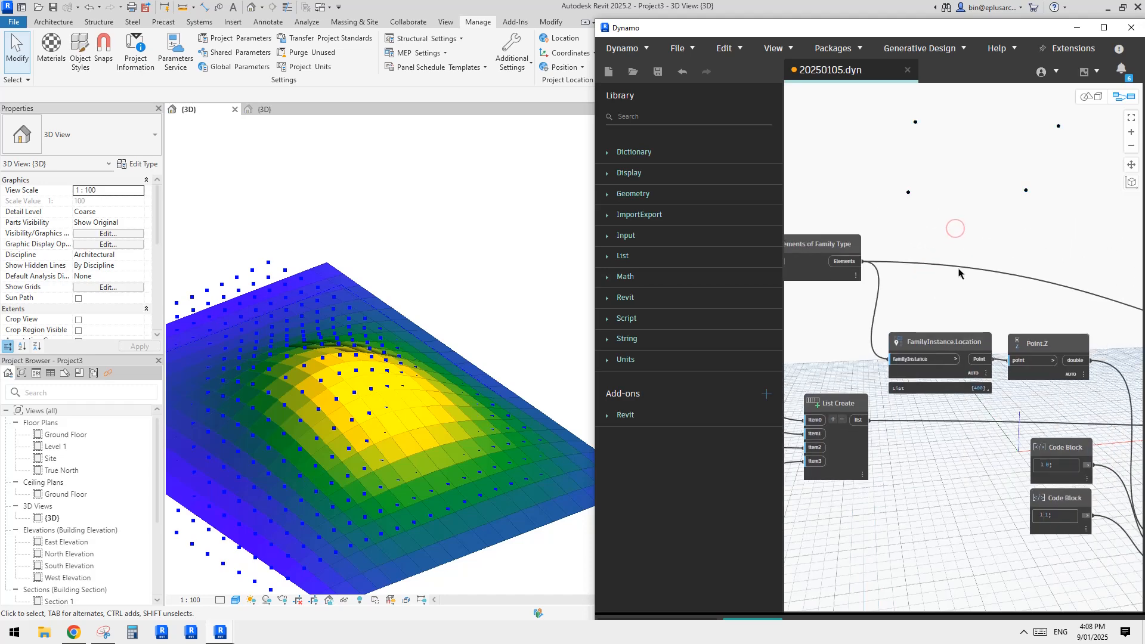
Examine the panel location points in Dynamo's 3D background preview, then return to the graph and select the FamilyInstance.Location node
click(1098, 102)
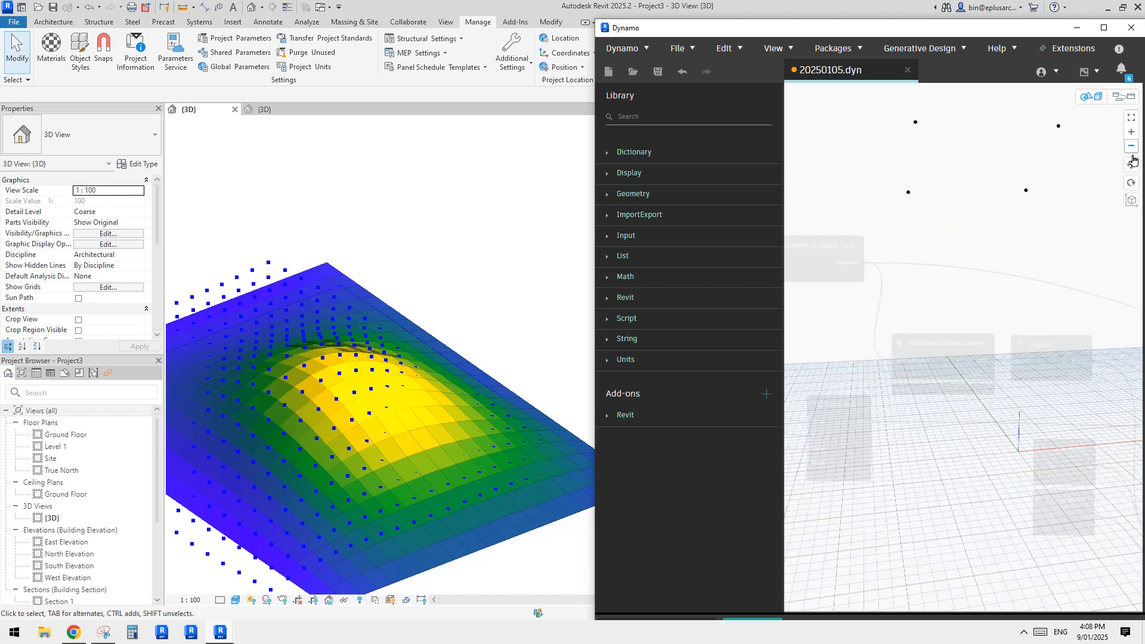
click(1131, 118)
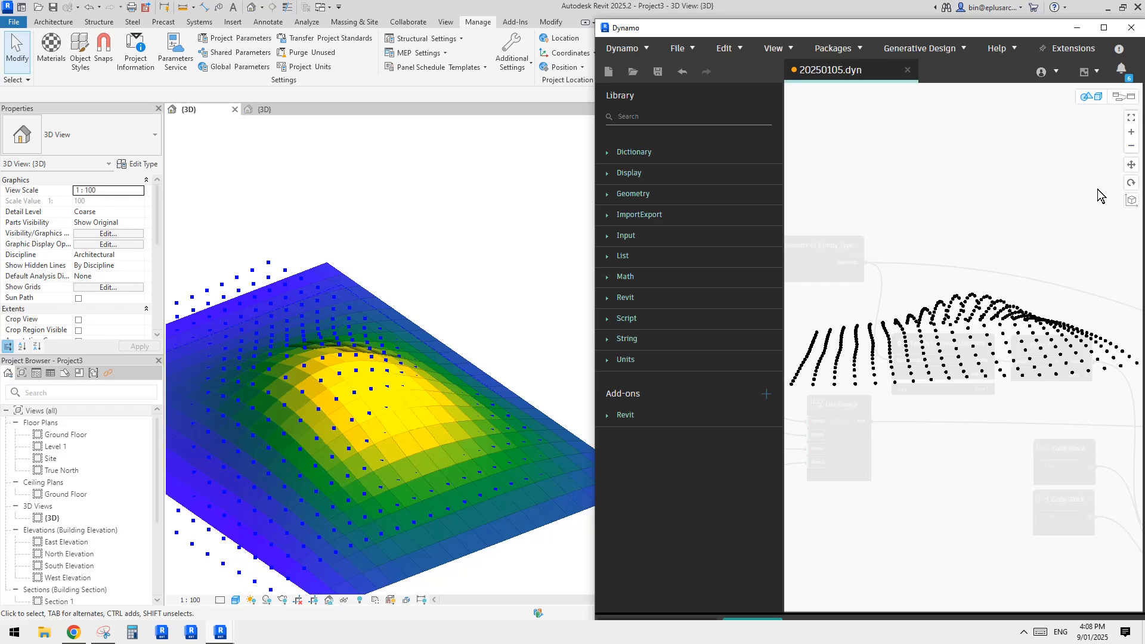
middle_drag(1097, 189, 1114, 195)
drag(1087, 209, 879, 334)
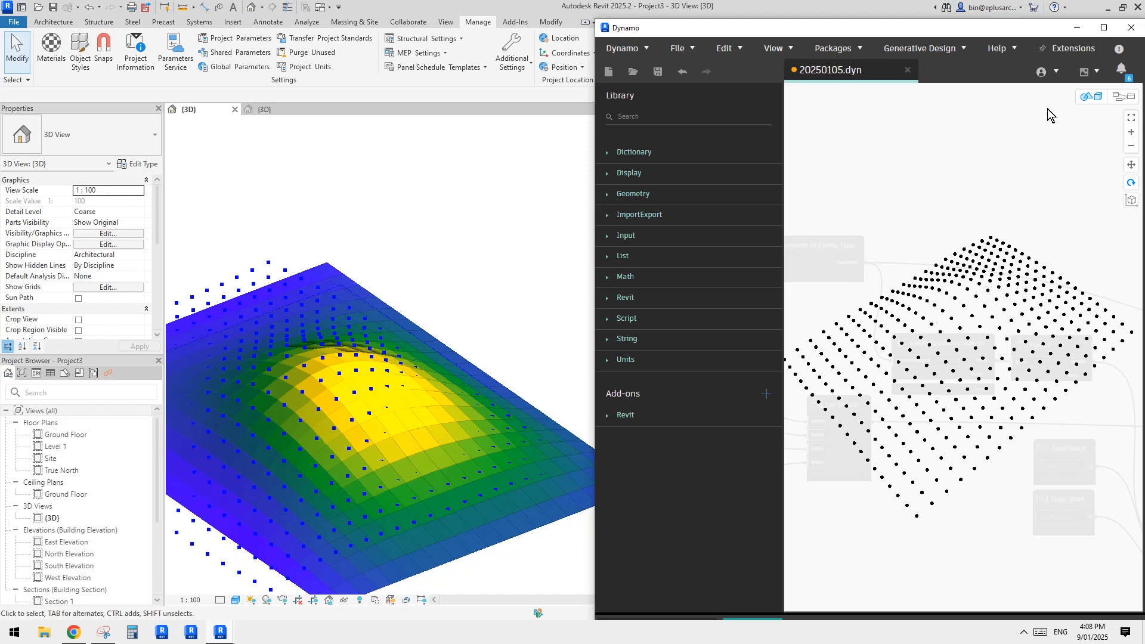
click(1124, 97)
click(954, 336)
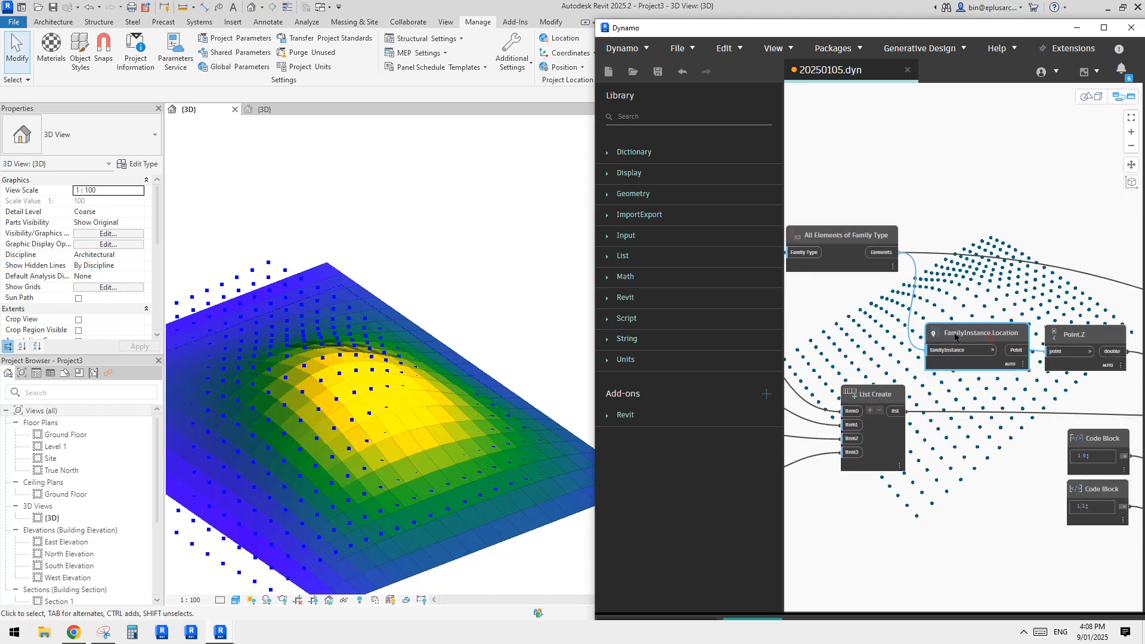
Compare the location points with the panelled surface in Revit and select the curtain panel at its near corner
middle_drag(437, 378, 579, 257)
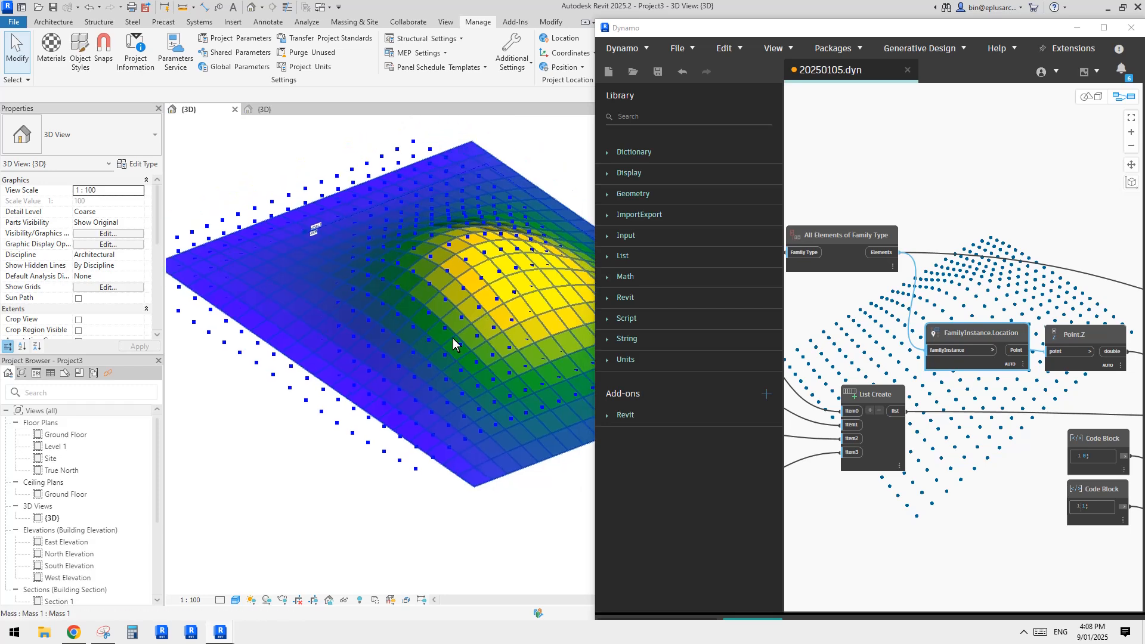
shift+middle_drag(453, 344, 360, 328)
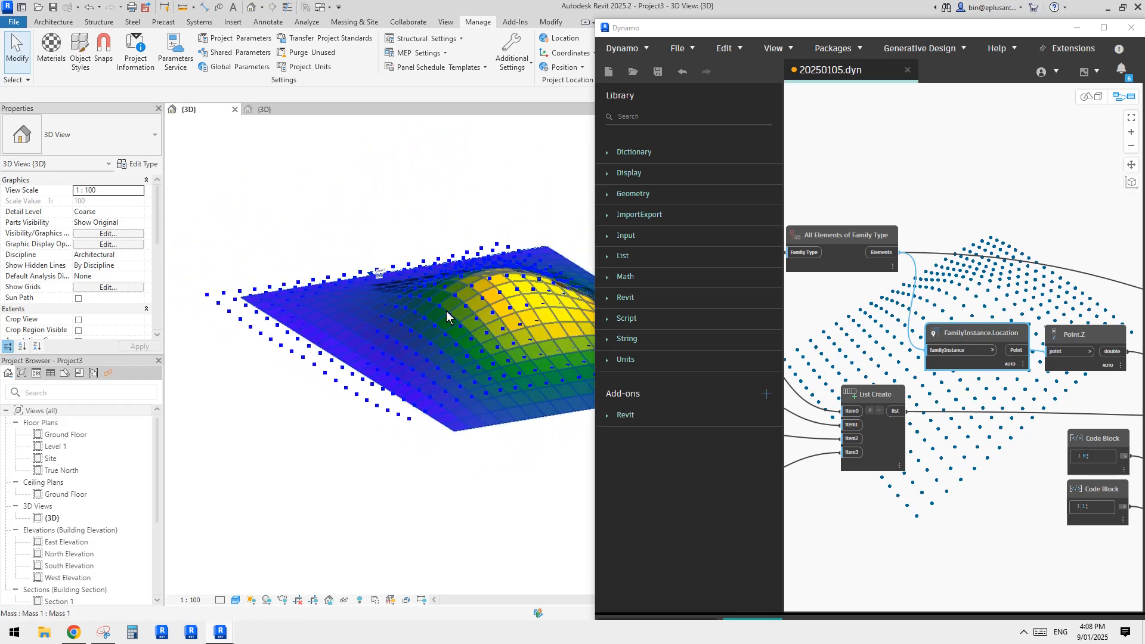
shift+middle_drag(211, 301, 473, 439)
shift+middle_drag(485, 431, 526, 409)
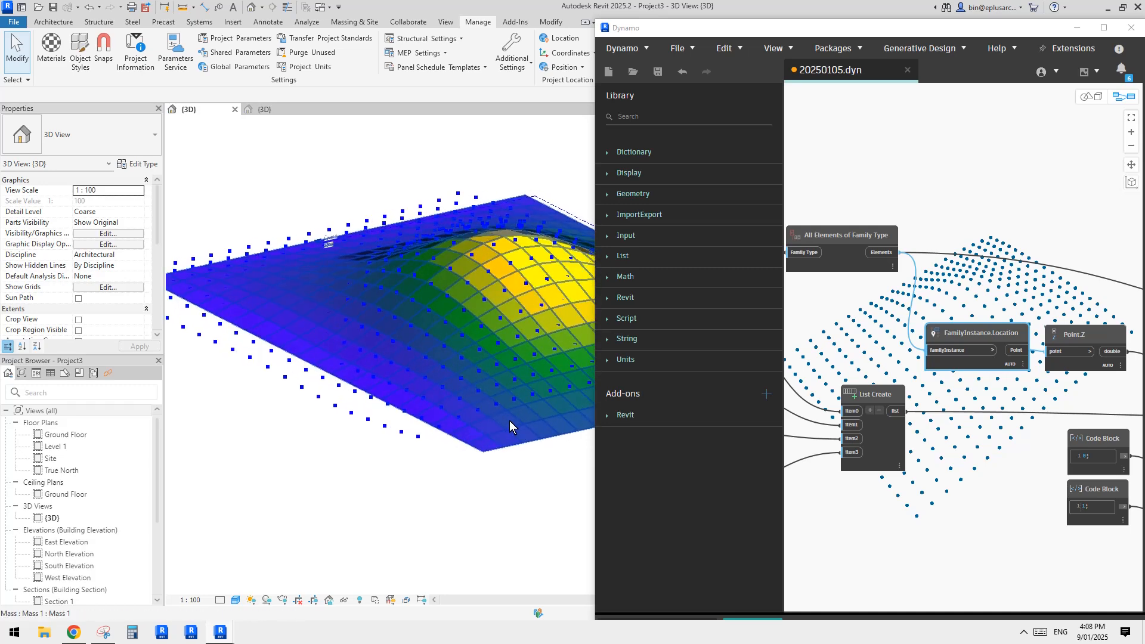
click(510, 420)
scroll(510, 421, up, 4)
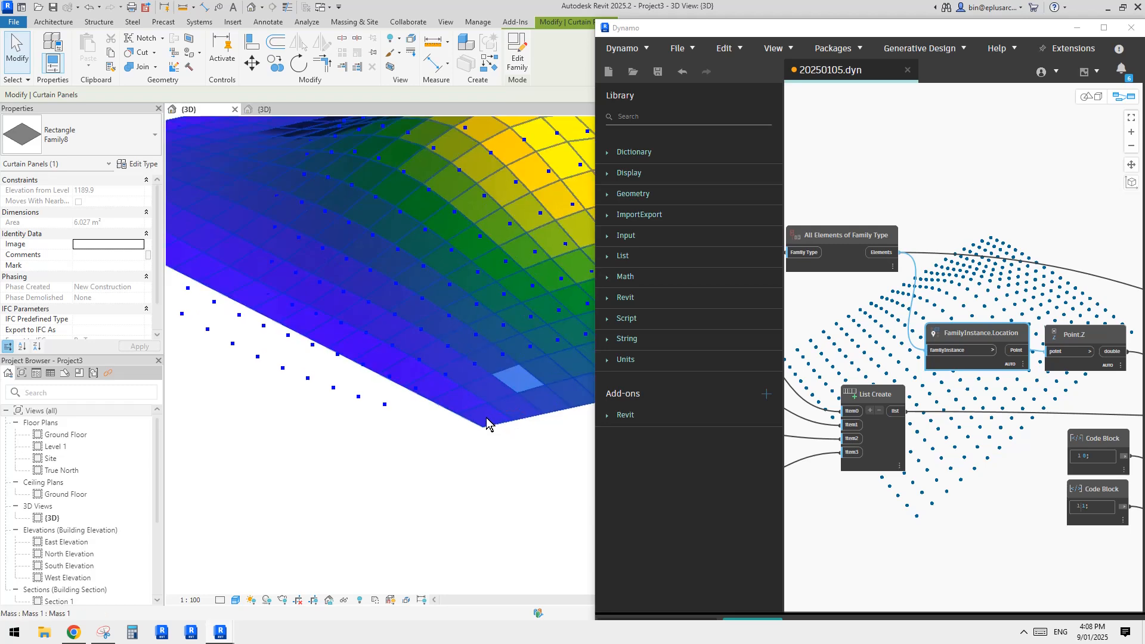
click(485, 418)
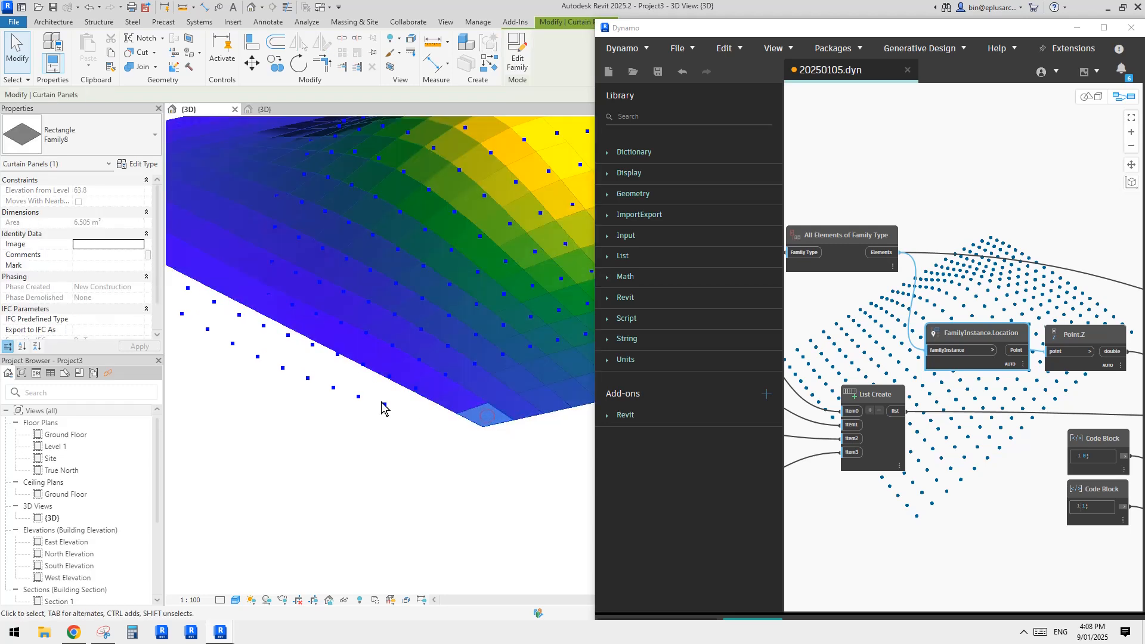
Examine how the location points line up with the selected corner panel and the surface edges from side and elevated angles
scroll(383, 409, down, 4)
shift+middle_drag(384, 410, 298, 345)
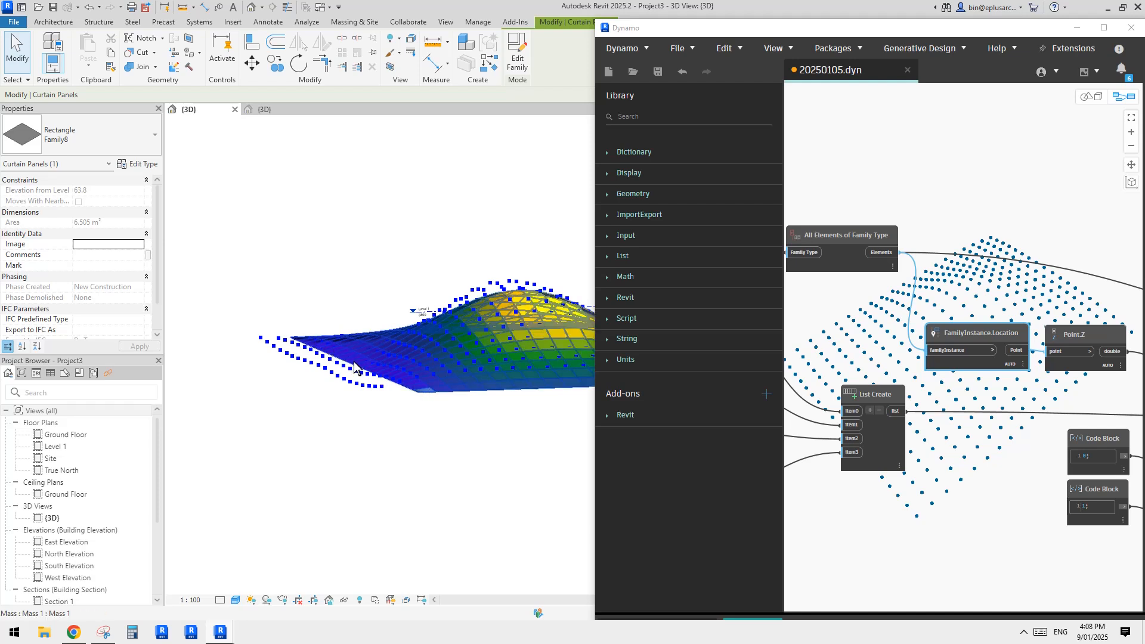
shift+middle_drag(358, 370, 316, 367)
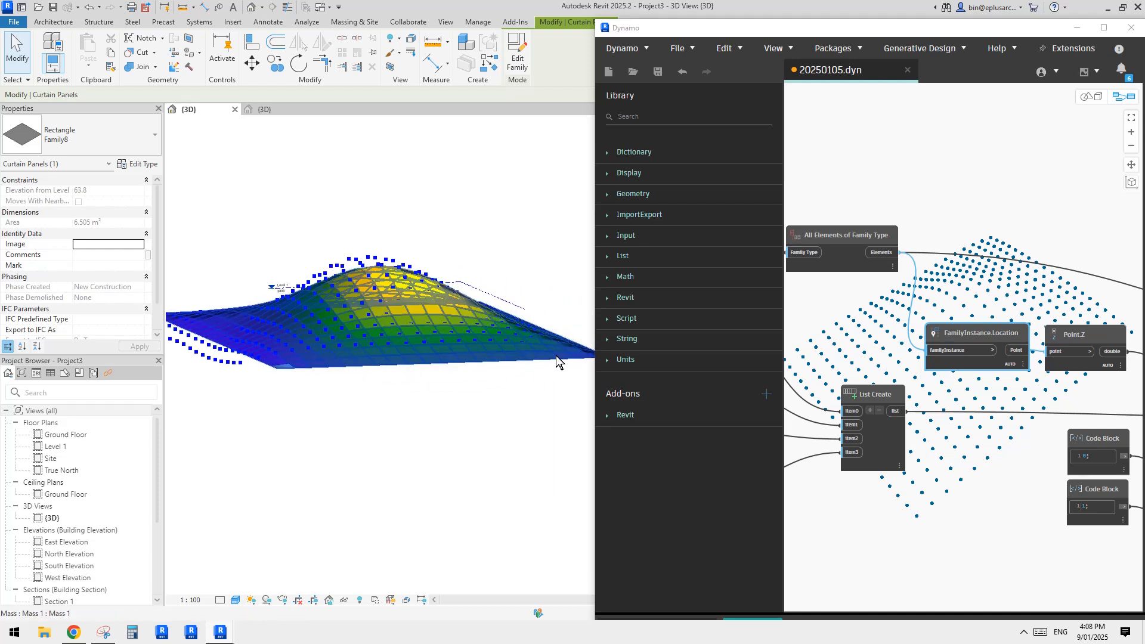
mouse_move(556, 355)
shift+middle_down()
mouse_move(343, 304)
mouse_move(417, 358)
mouse_move(397, 399)
mouse_move(349, 393)
mouse_move(408, 383)
mouse_move(378, 388)
mouse_move(434, 403)
mouse_move(420, 386)
mouse_move(480, 420)
mouse_move(453, 396)
mouse_move(447, 408)
shift+middle_up()
shift+middle_drag(423, 353, 455, 387)
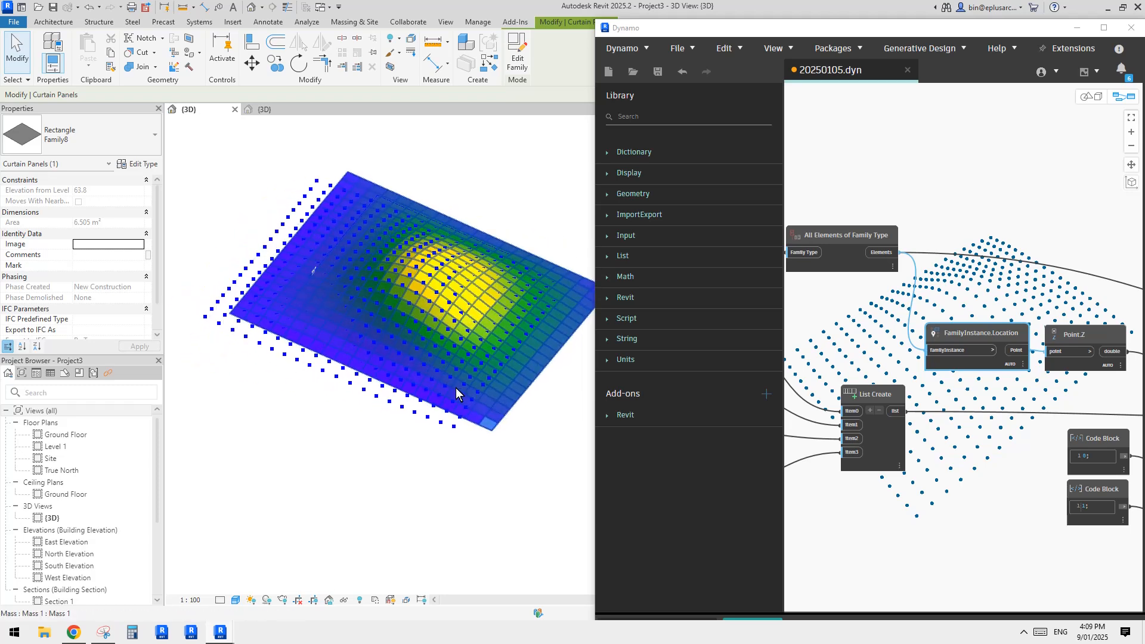
middle_drag(395, 313, 356, 332)
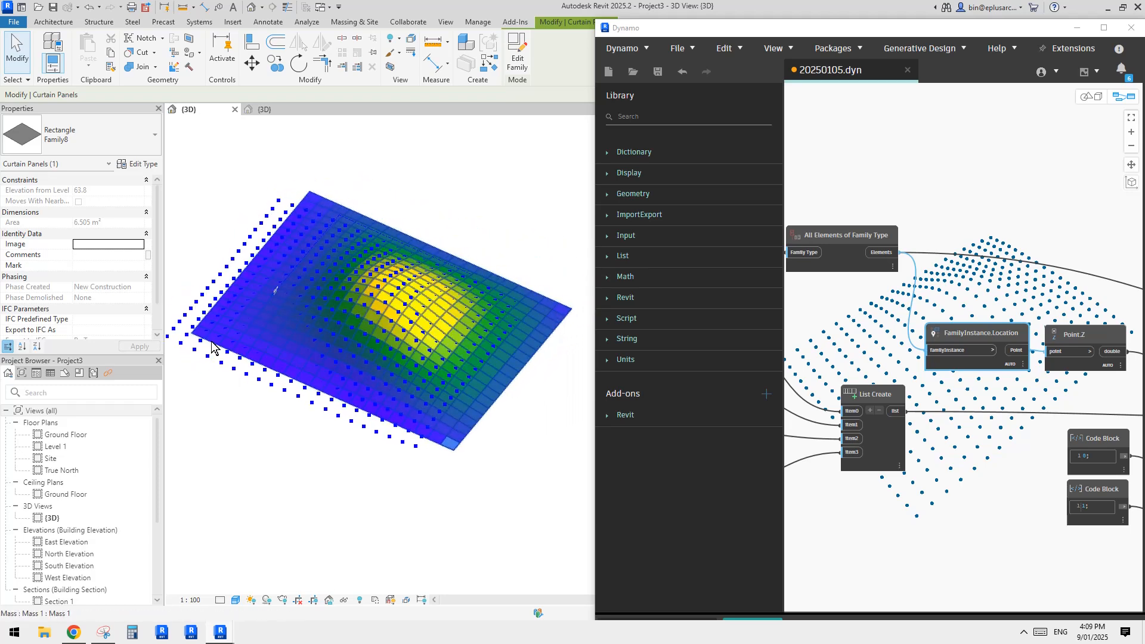
middle_drag(252, 358, 249, 366)
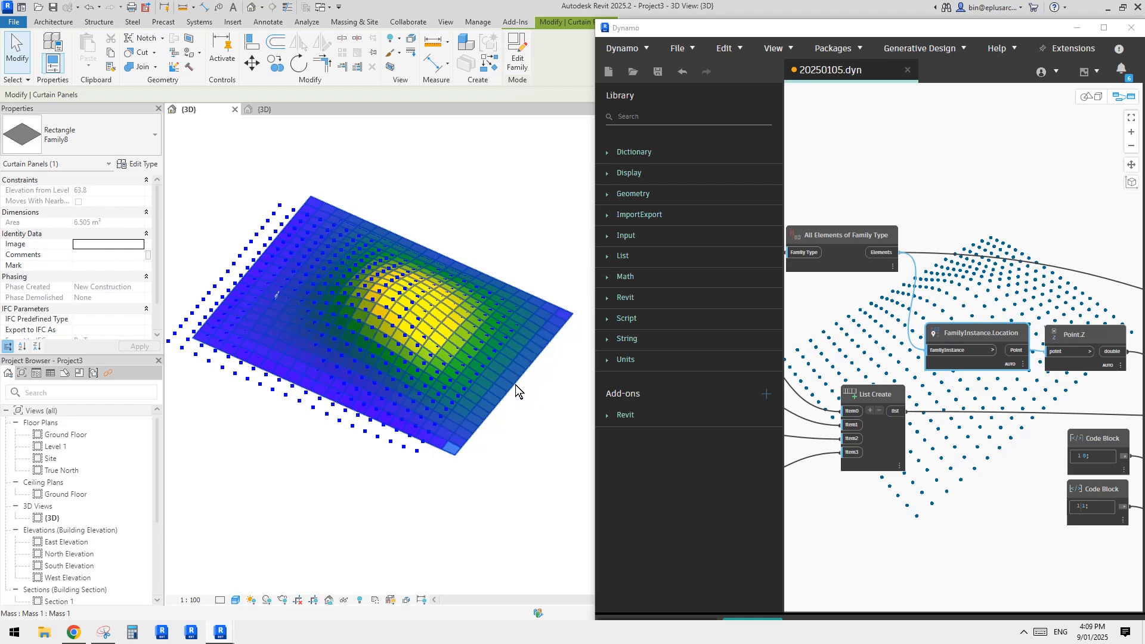
Clear the panel selection and inspect the location points along the opposite edge of the surface from a low angle
shift+middle_drag(515, 385, 511, 490)
scroll(463, 419, up, 1)
scroll(477, 444, up, 2)
click(510, 490)
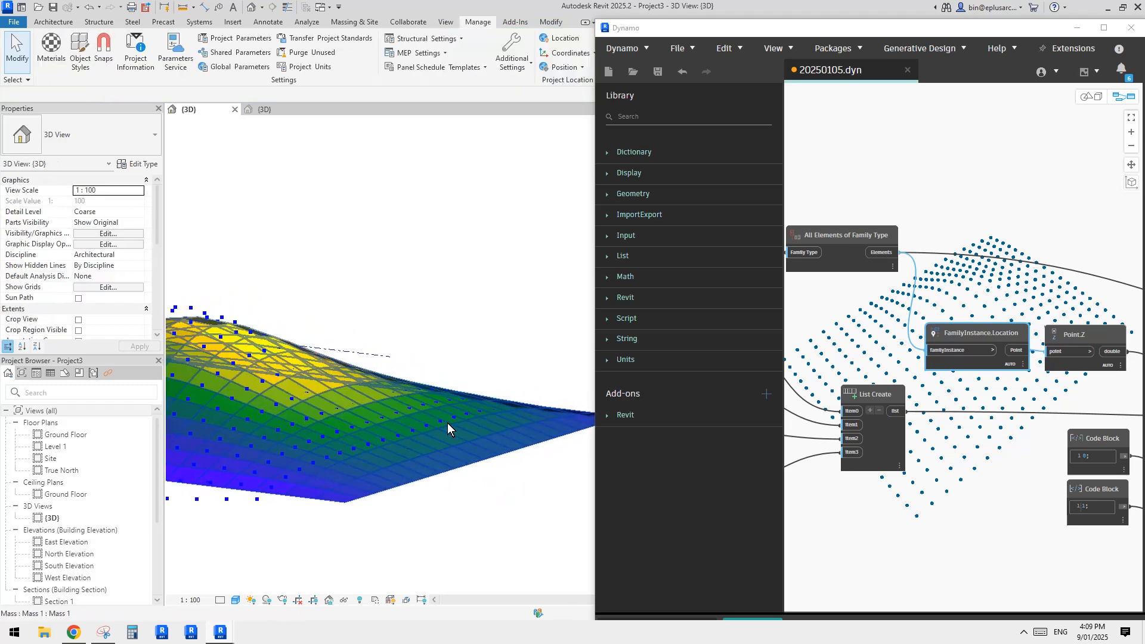
shift+middle_drag(447, 423, 419, 447)
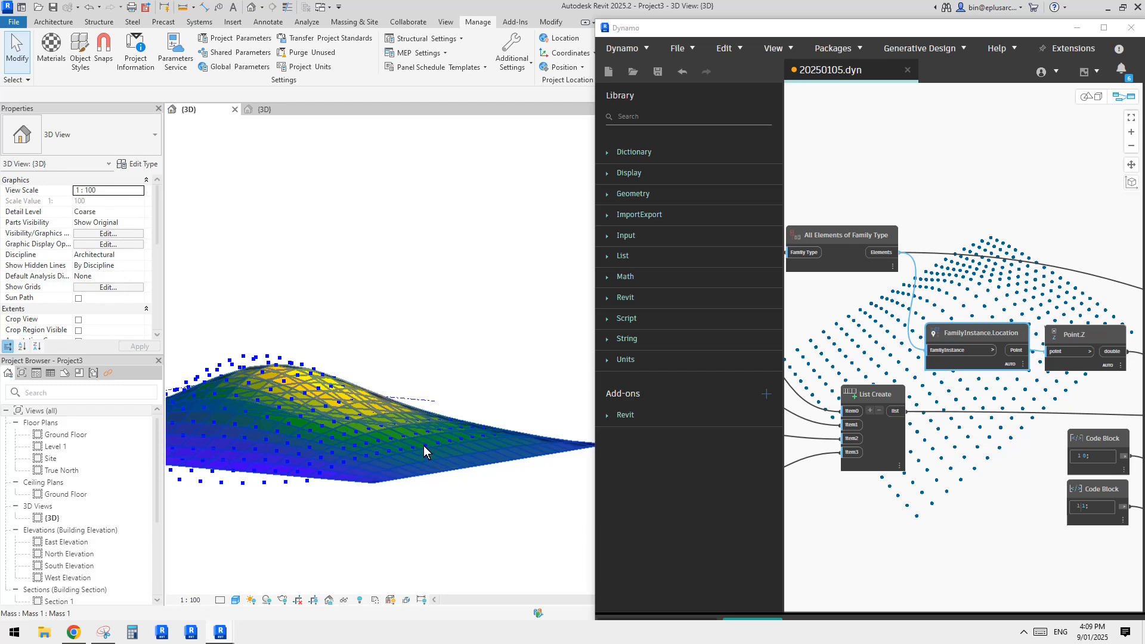
shift+middle_drag(423, 446, 396, 221)
Switch to the Family8 3D view and examine the curtain panel's corner points and surface
click(277, 109)
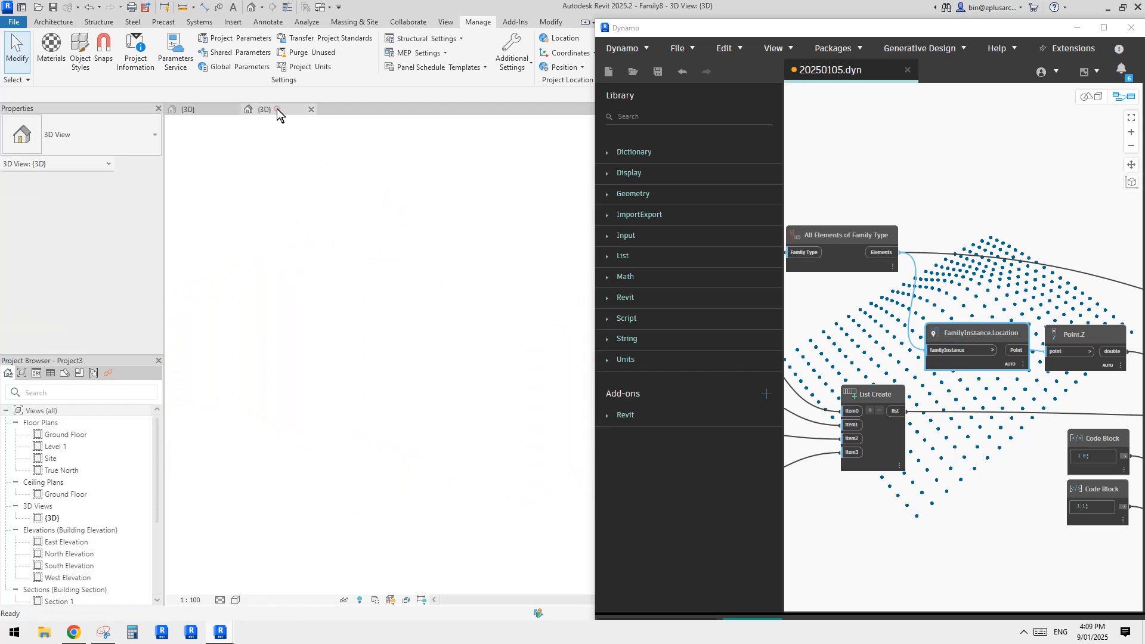
middle_drag(365, 360, 350, 363)
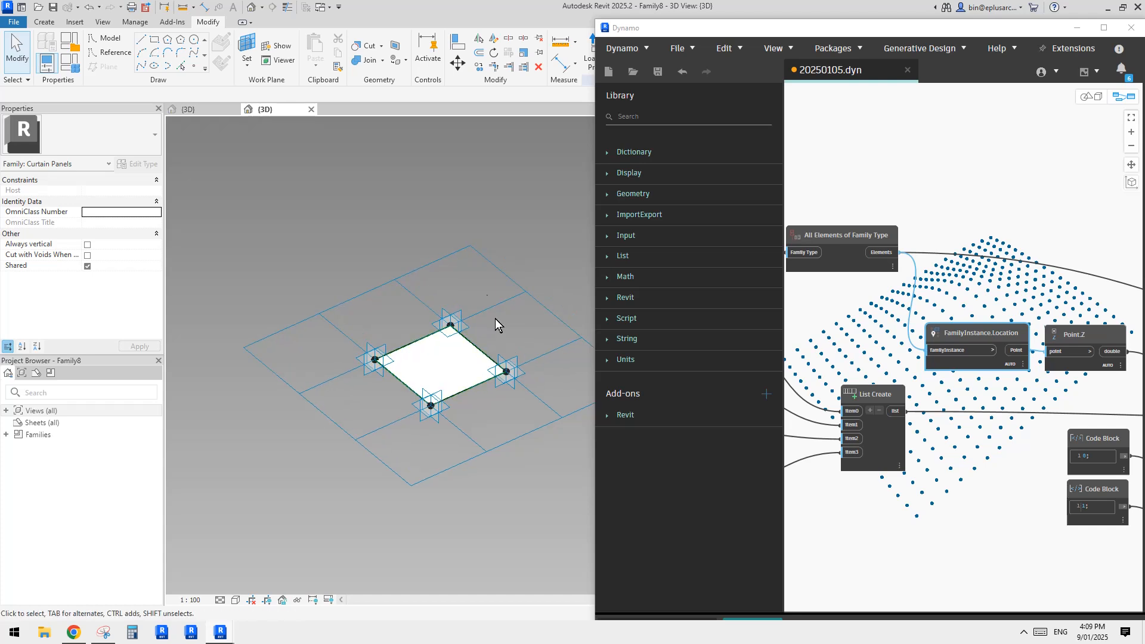
middle_drag(430, 363, 420, 381)
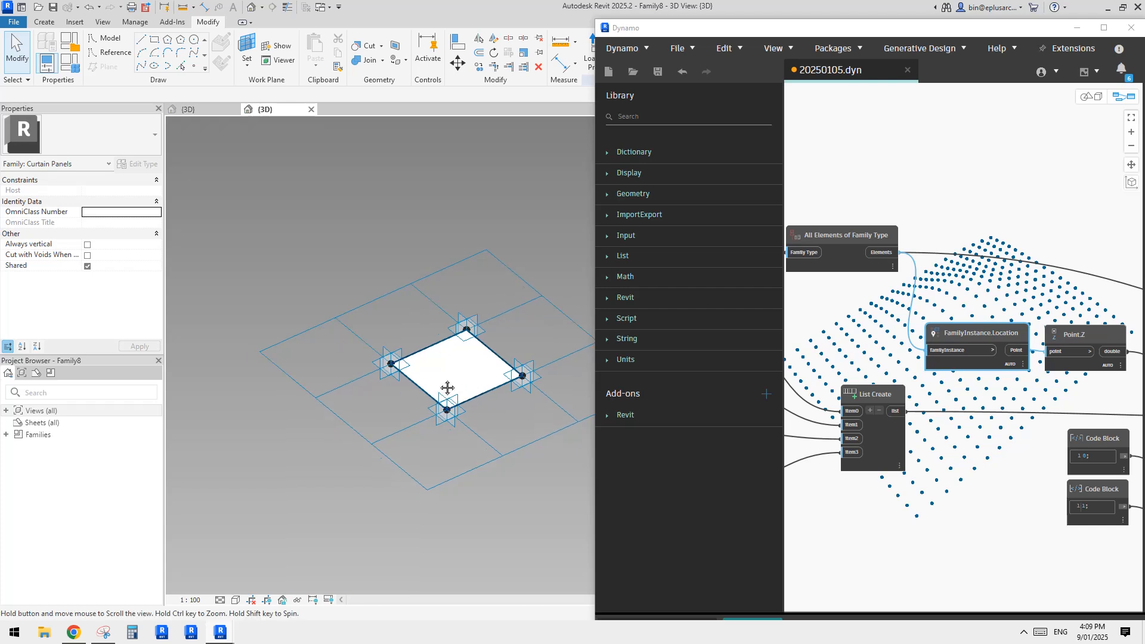
middle_drag(422, 392, 437, 385)
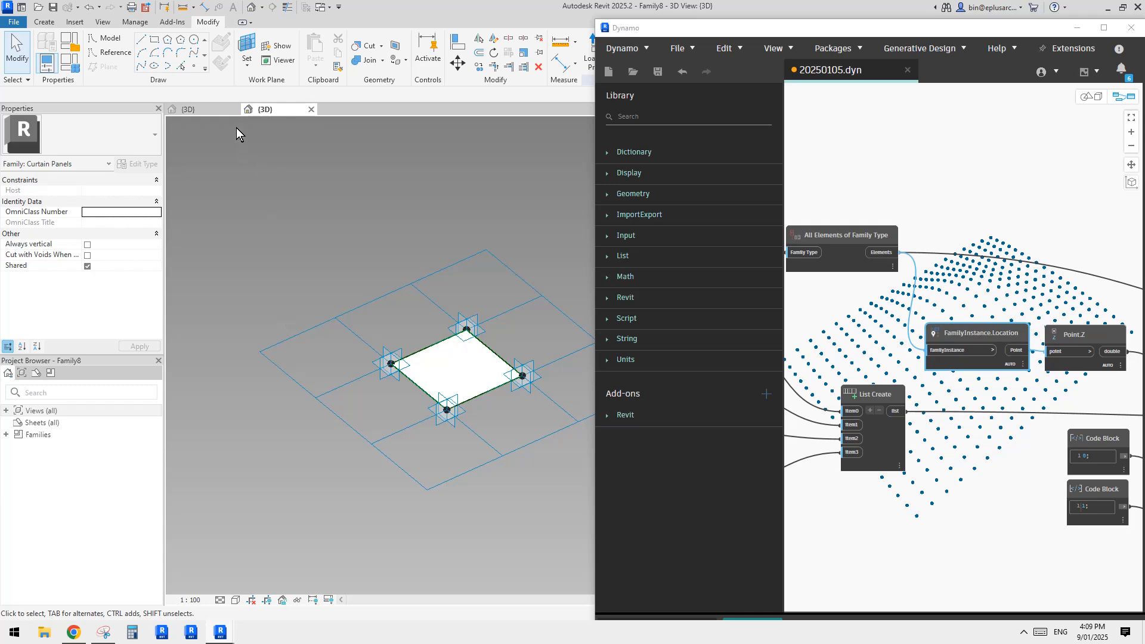
Return to the Project3 3D view and inspect the location points around the outer edge of the colored surface
click(197, 107)
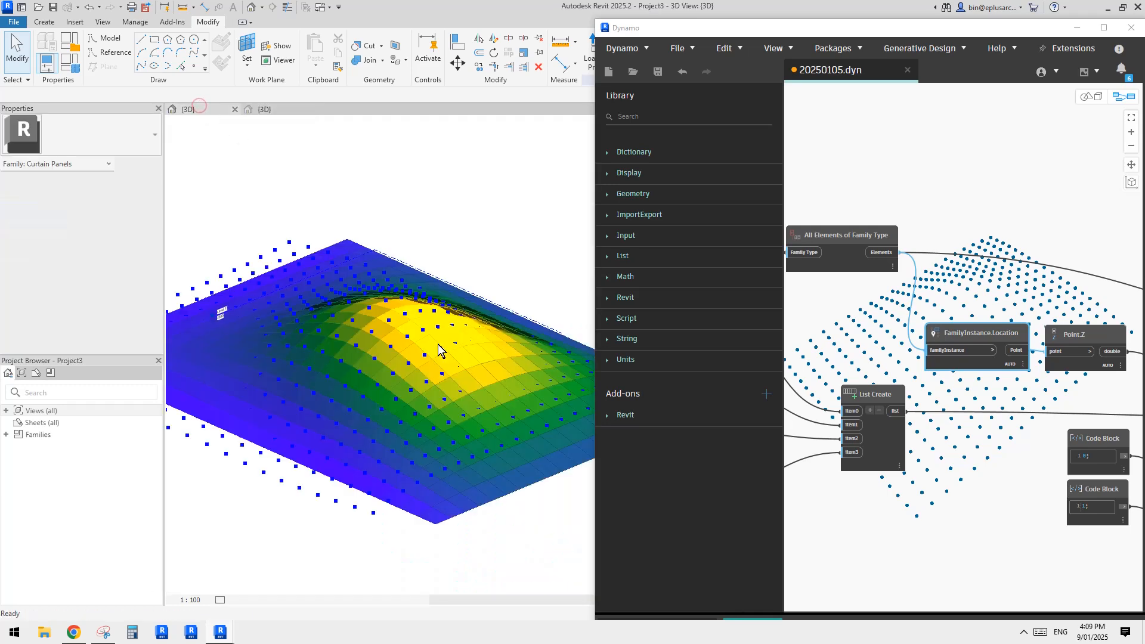
shift+middle_drag(442, 389, 362, 523)
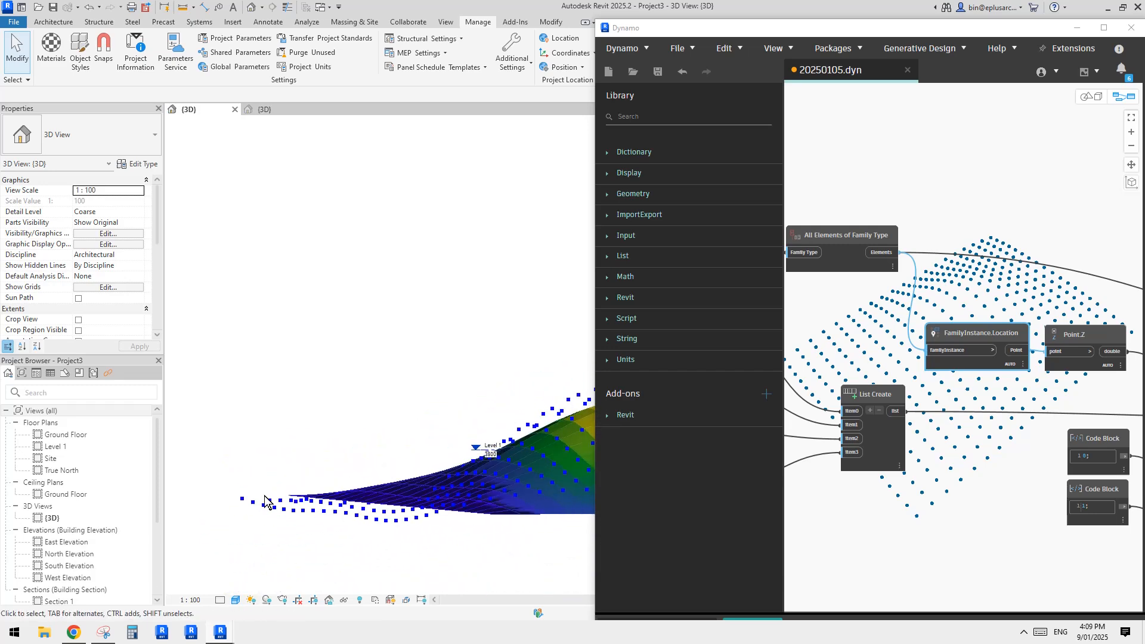
shift+middle_drag(265, 501, 471, 445)
Maximize the Dynamo window and select the Point.Z node
middle_drag(879, 201, 869, 216)
click(1107, 33)
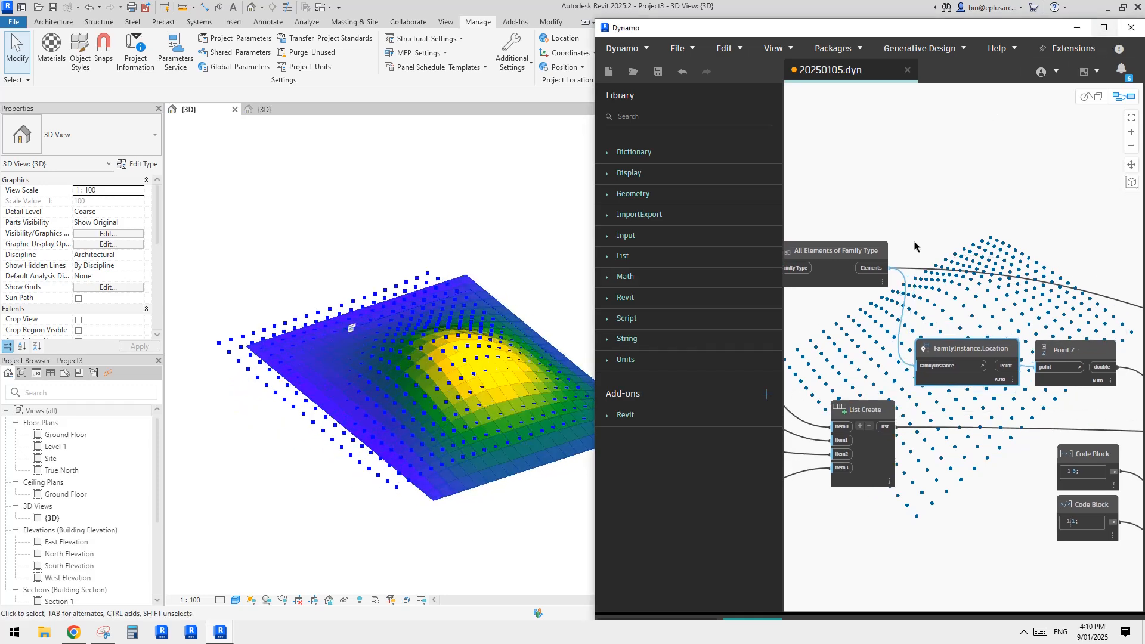
click(1104, 28)
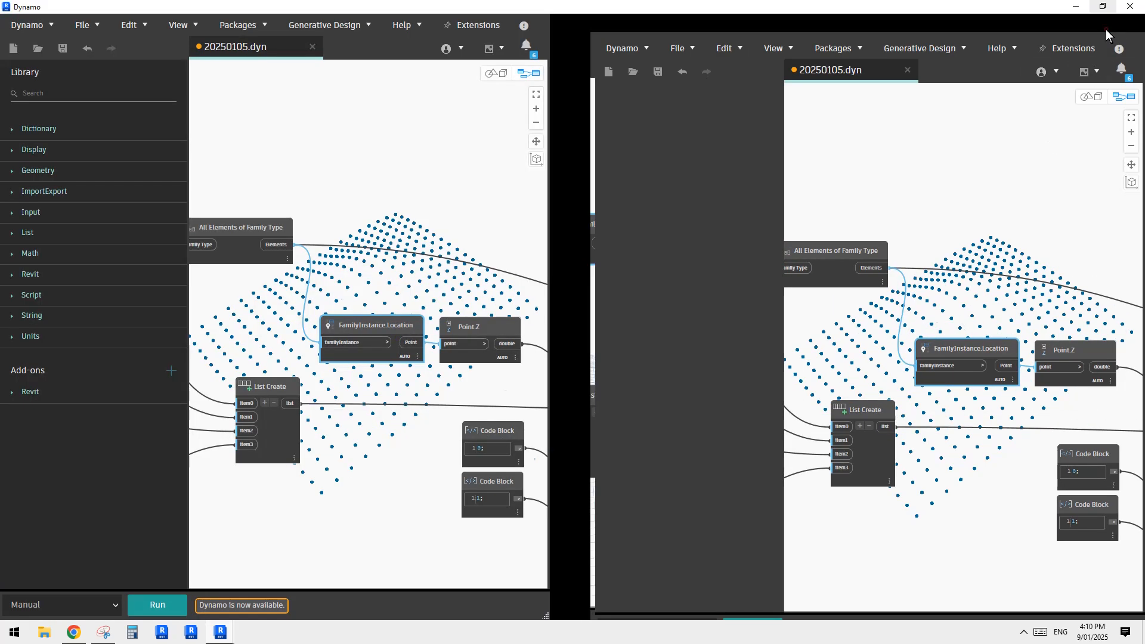
middle_drag(474, 335, 563, 317)
scroll(563, 317, up, 3)
click(563, 317)
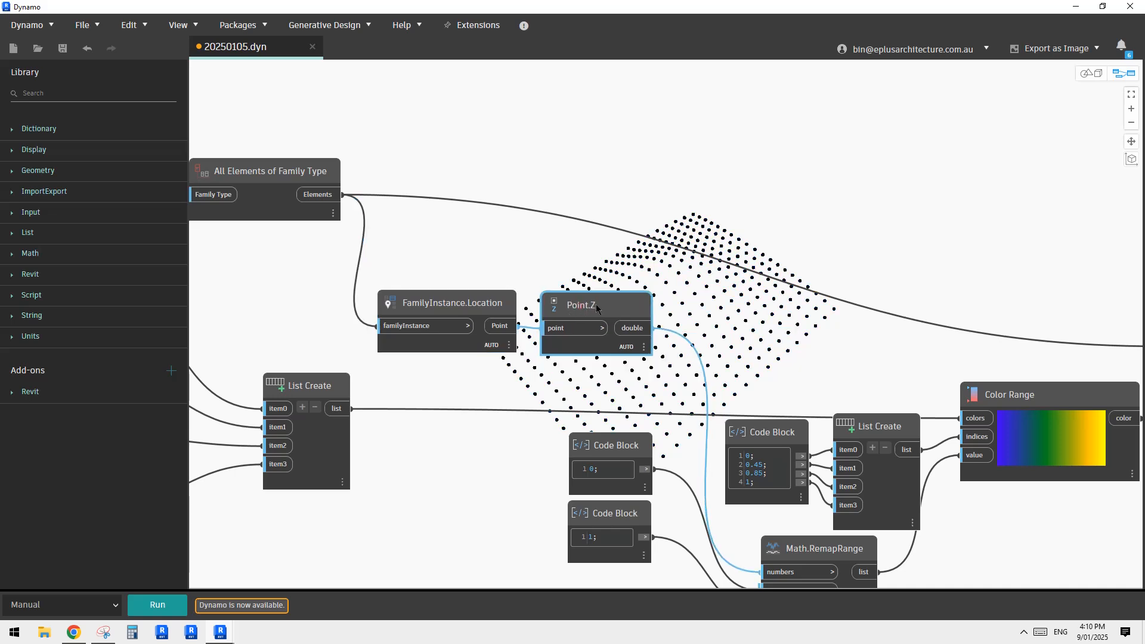
Nudge the FamilyInstance.Location and Point.Z nodes slightly away from the All Elements of Family Type node
scroll(702, 272, down, 3)
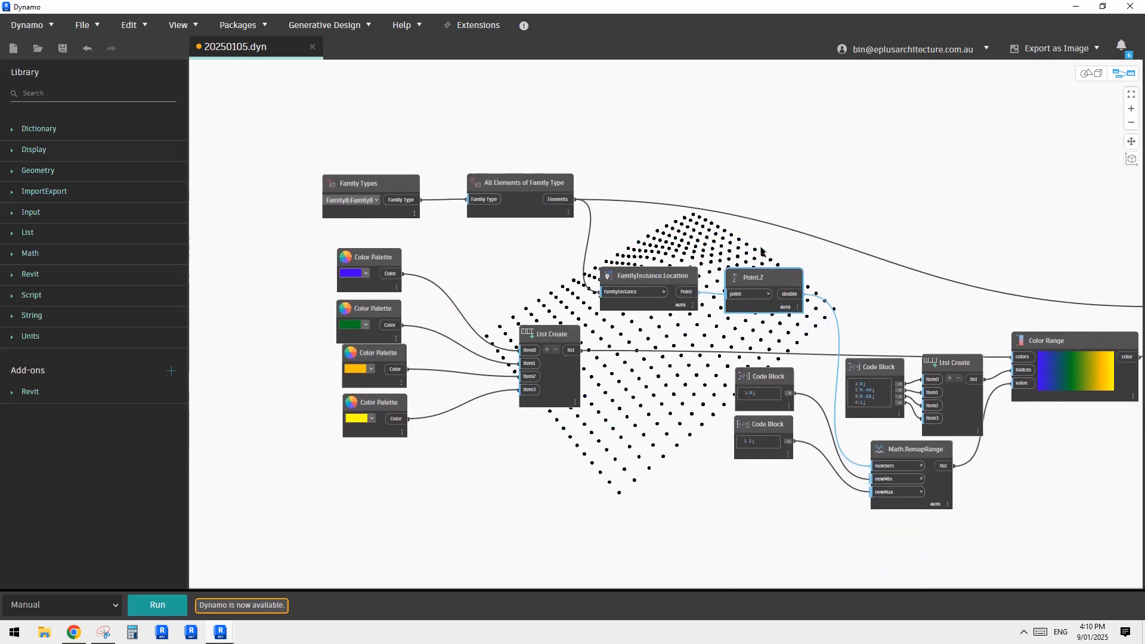
scroll(662, 281, up, 3)
click(662, 280)
drag(663, 280, 673, 282)
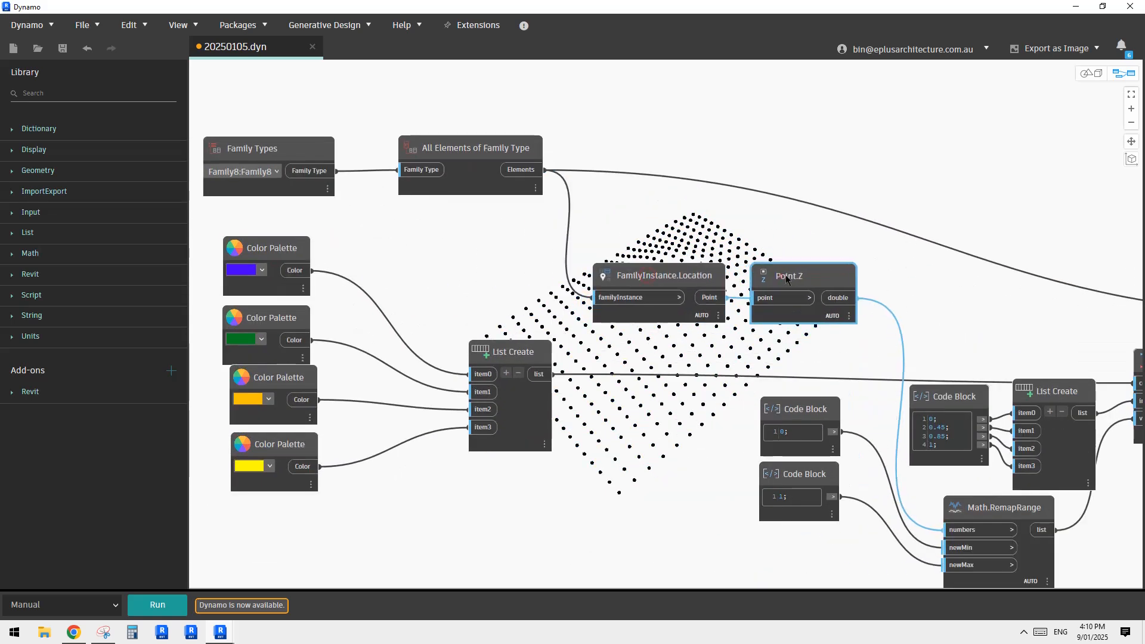
drag(749, 284, 754, 284)
middle_drag(788, 248, 769, 266)
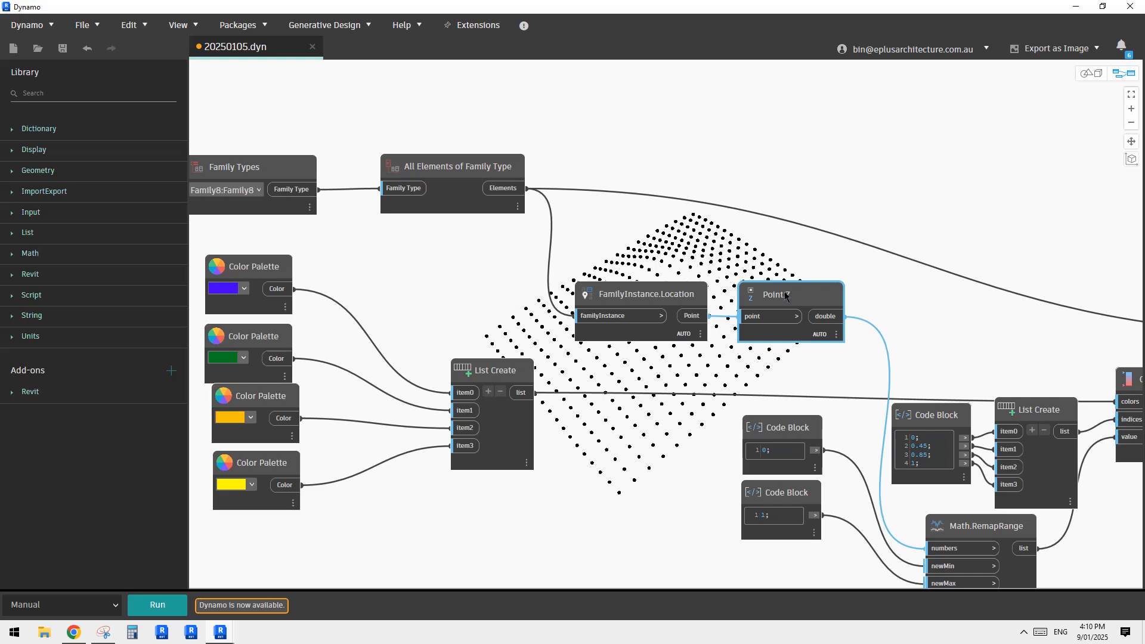
Inspect the Element.OverrideColorInView node at the end of the graph and trace its inputs back to the element and color nodes
drag(788, 294, 790, 293)
scroll(701, 263, down, 1)
middle_drag(701, 262, 450, 247)
scroll(1014, 284, up, 3)
click(1014, 282)
drag(1015, 281, 1023, 275)
middle_drag(934, 205, 786, 223)
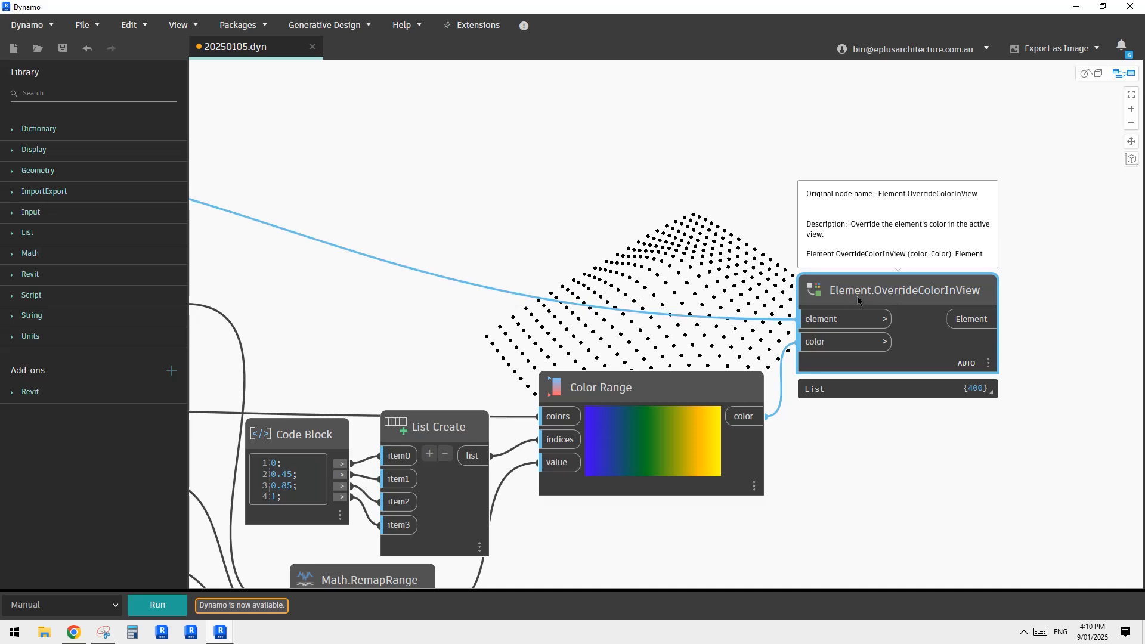
scroll(632, 287, down, 2)
middle_drag(627, 287, 854, 210)
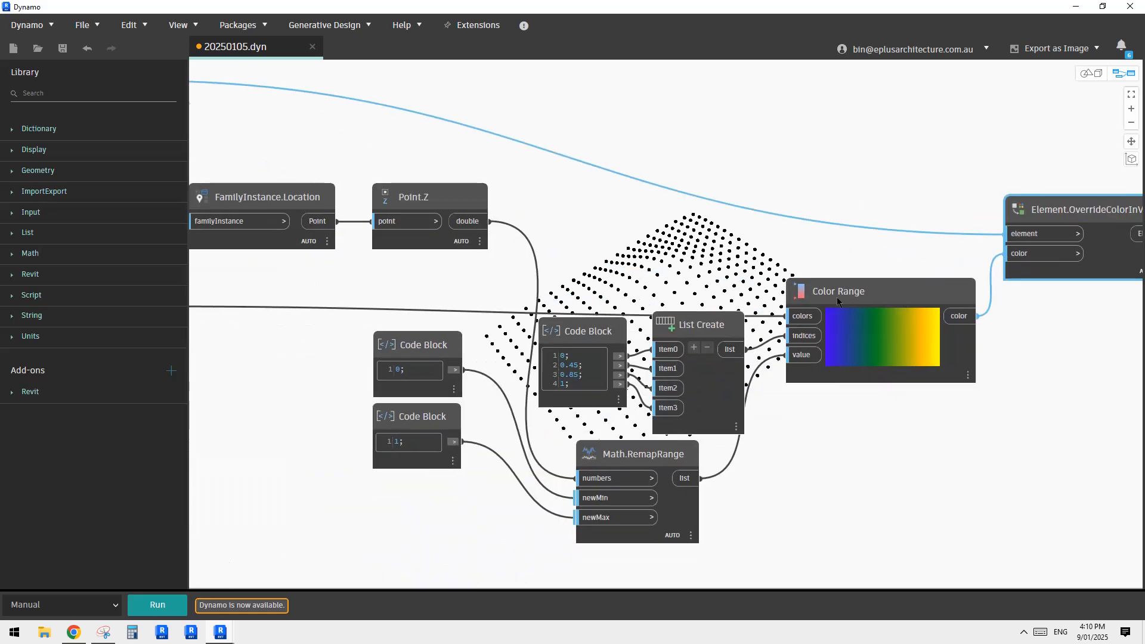
scroll(643, 210, down, 2)
middle_drag(620, 247, 849, 233)
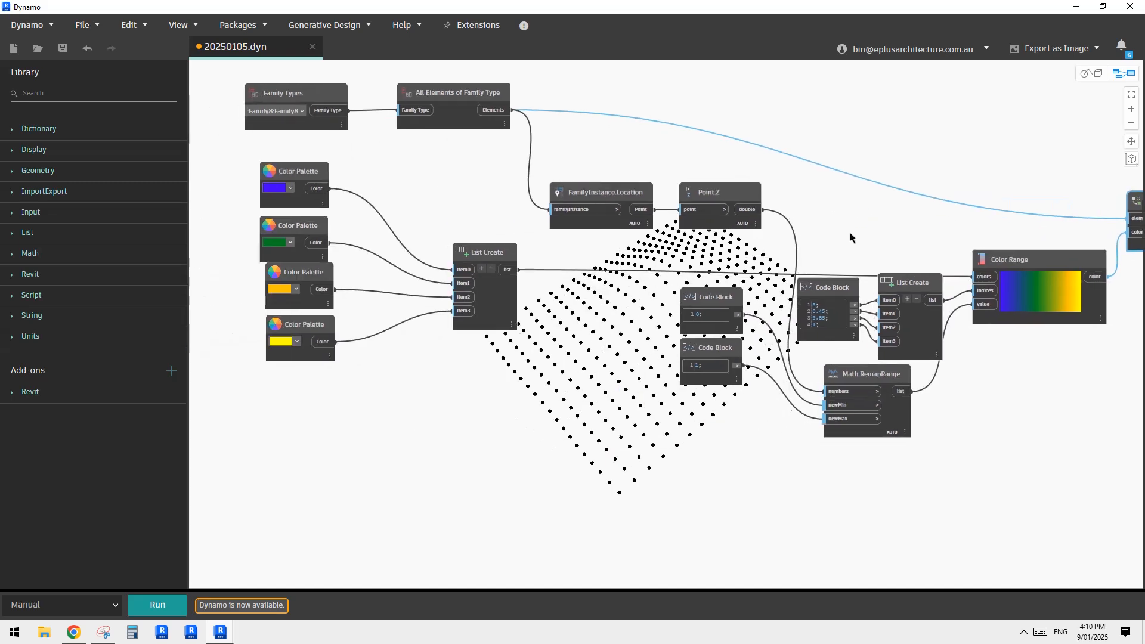
Display the FamilyInstance.Location node's output list to read the point coordinates, and select the Point.Z node
scroll(834, 237, up, 3)
click(651, 183)
click(500, 183)
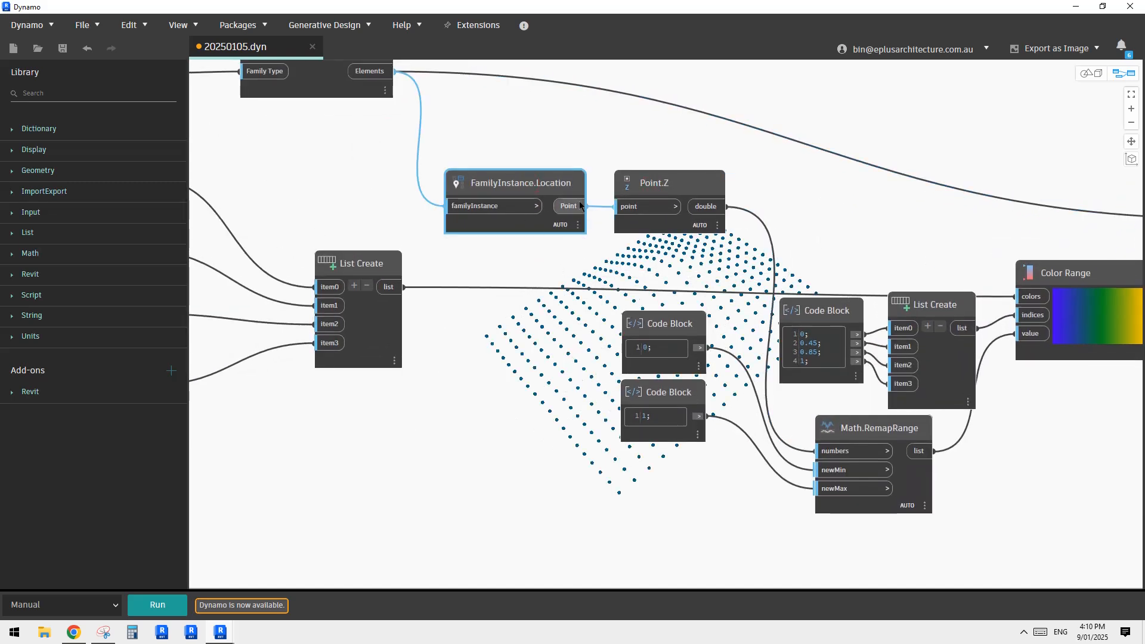
mouse_move(561, 210)
mouse_move(493, 292)
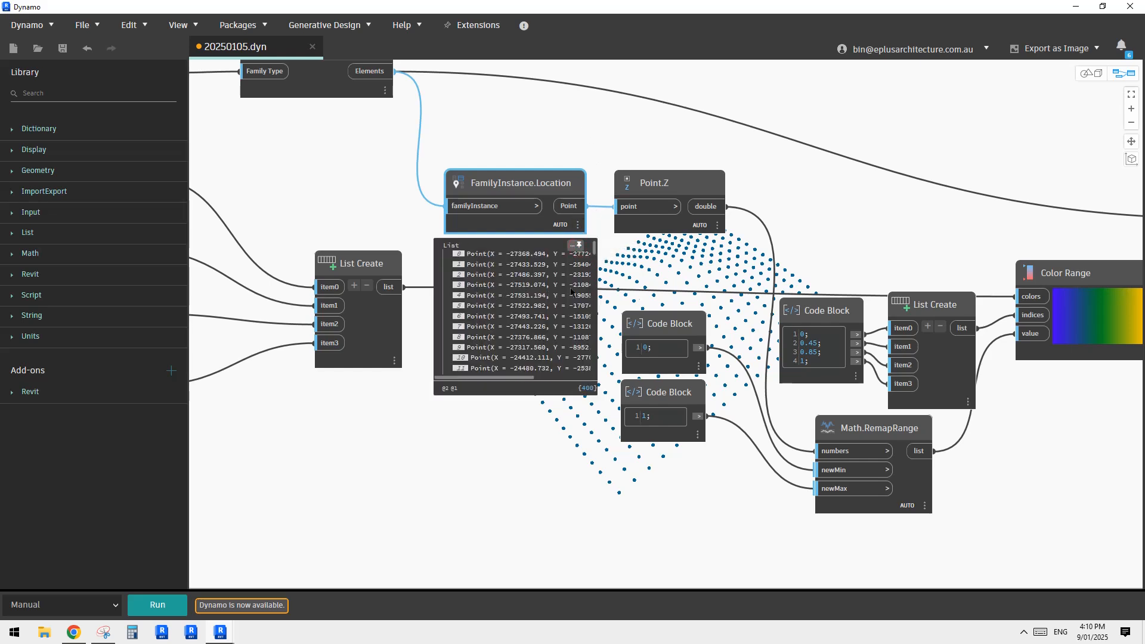
click(670, 180)
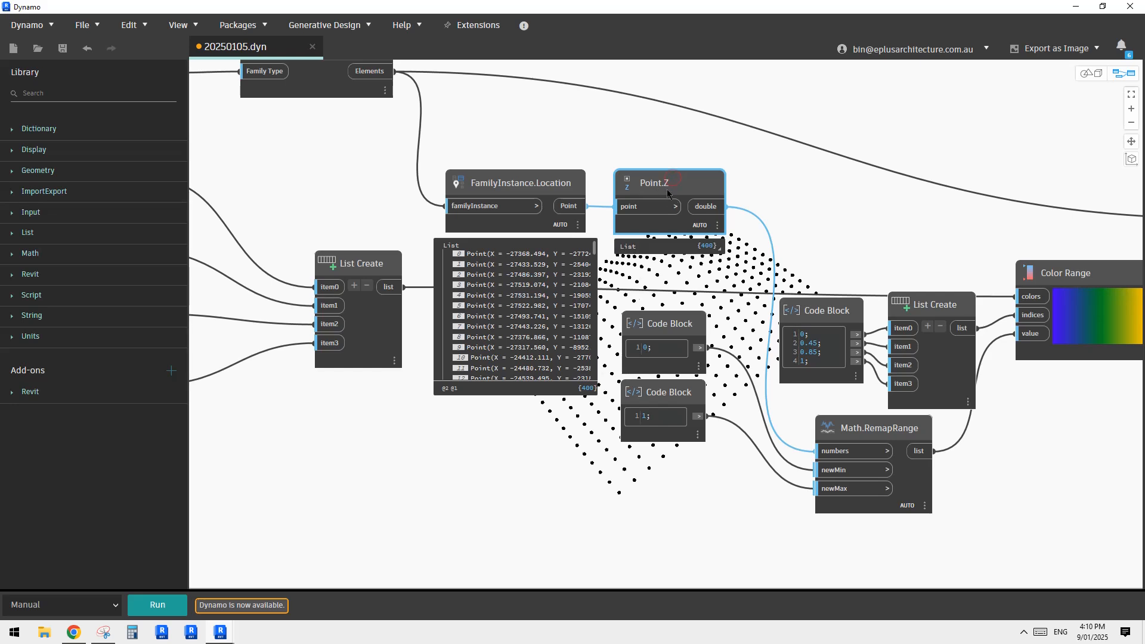
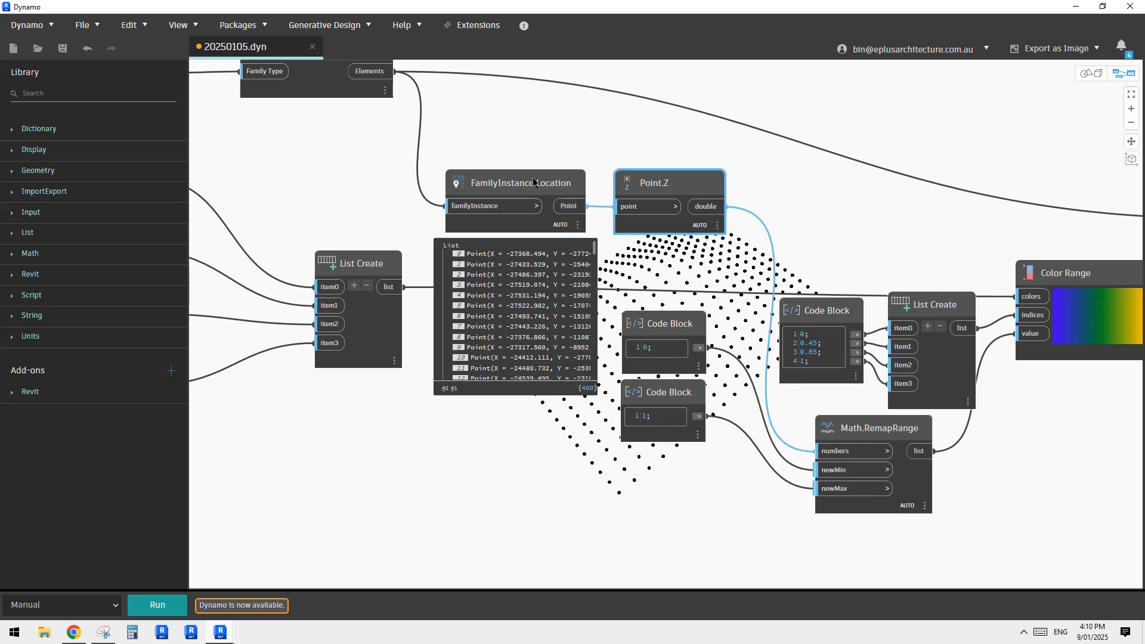
Move the FamilyInstance.Location node slightly up and collapse its output list preview
drag(534, 183, 537, 158)
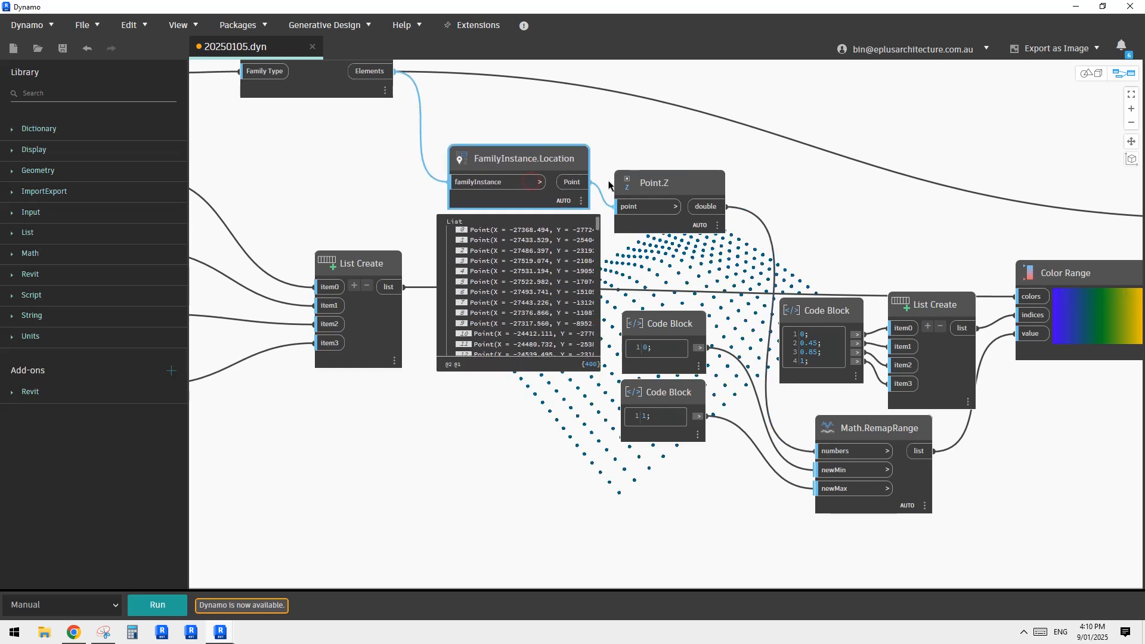
click(581, 202)
click(581, 200)
click(581, 200)
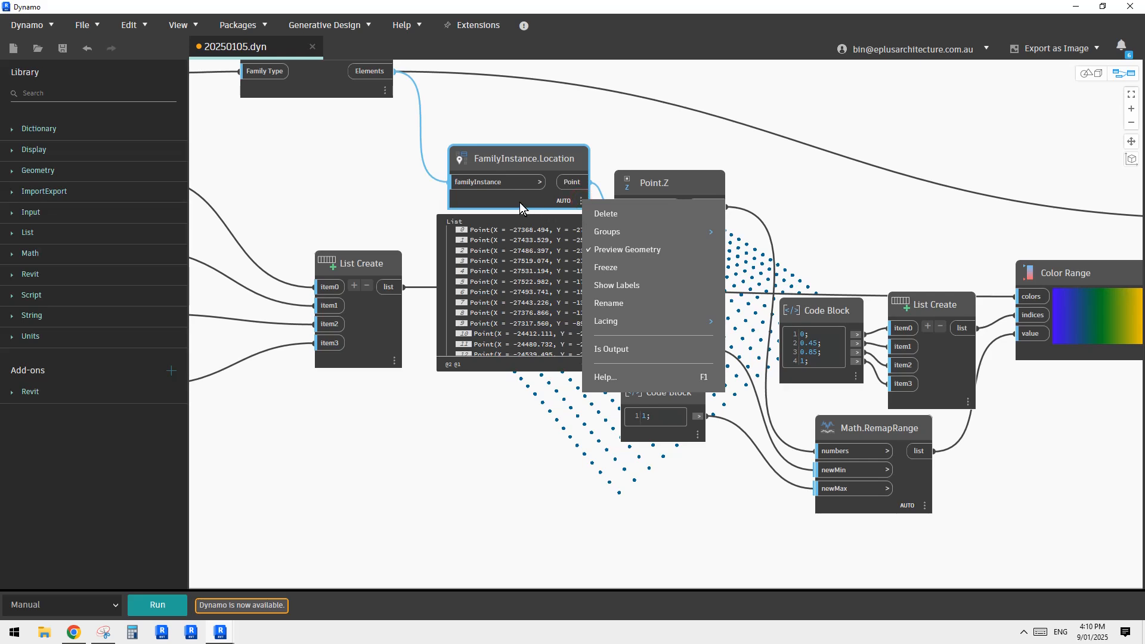
click(574, 123)
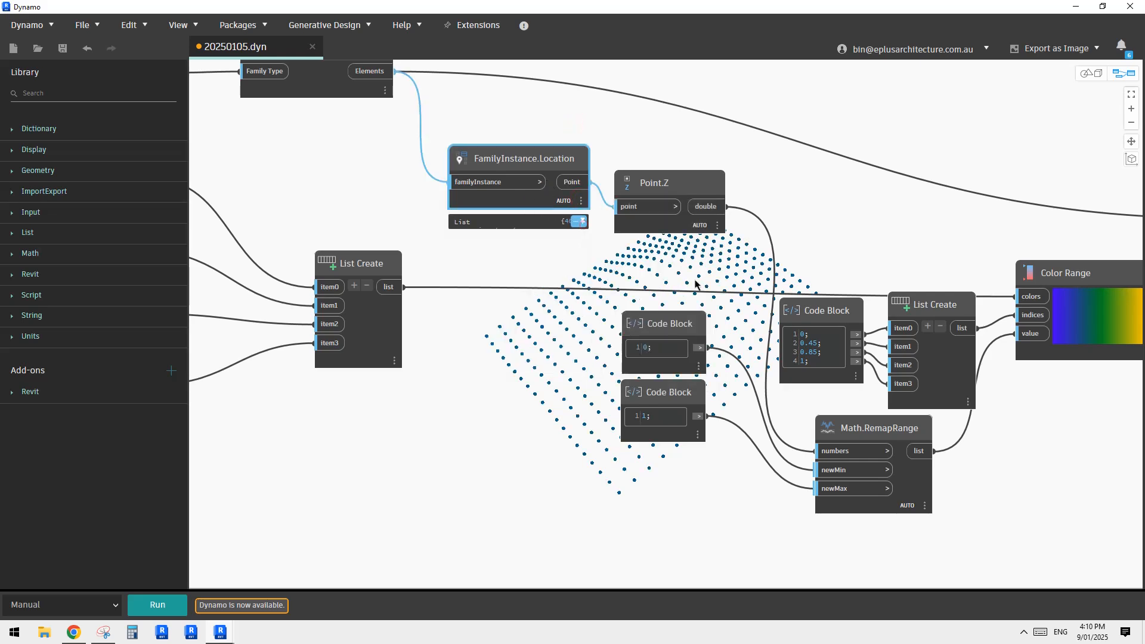
Move the Point.Z node up beside FamilyInstance.Location and browse through its output list of Z values
drag(674, 222, 683, 209)
mouse_move(732, 237)
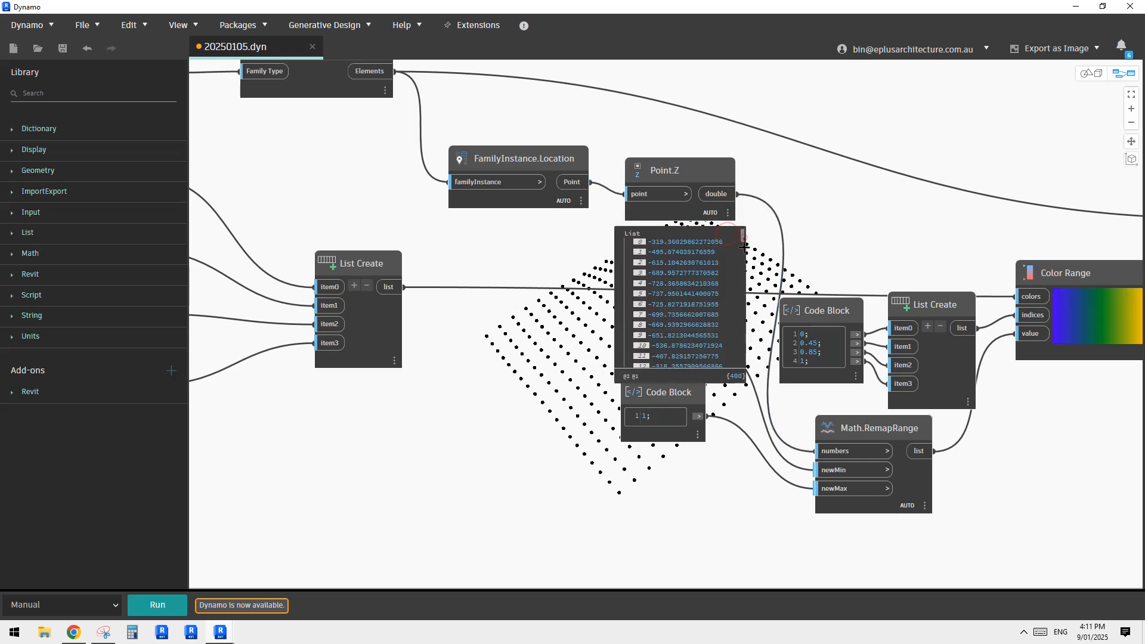
click(746, 240)
drag(743, 236, 745, 275)
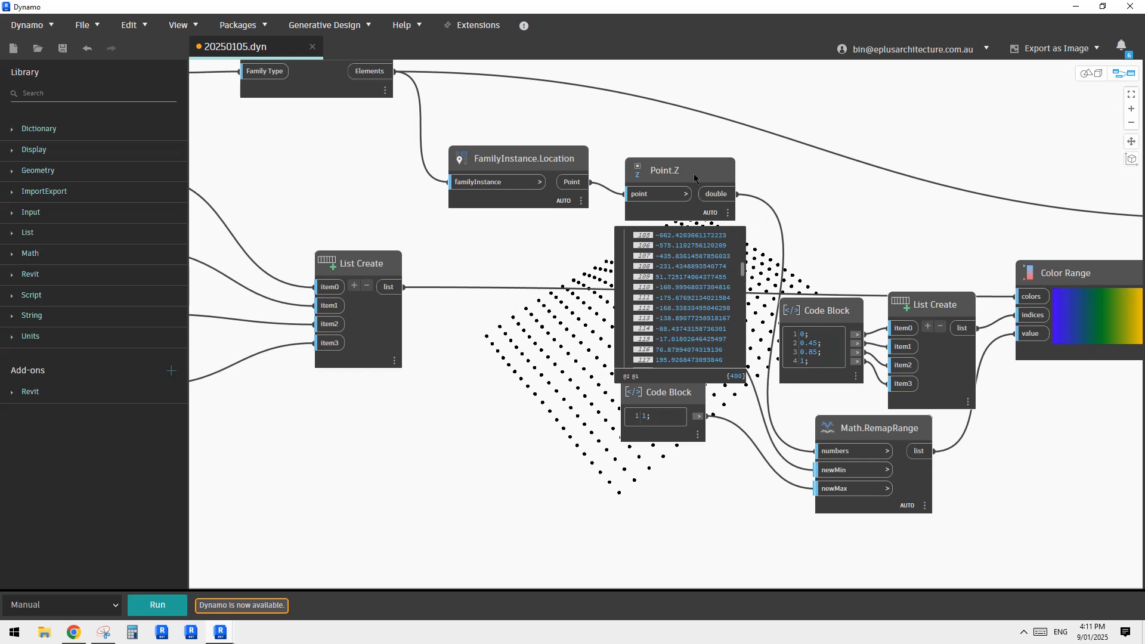
drag(694, 177, 697, 163)
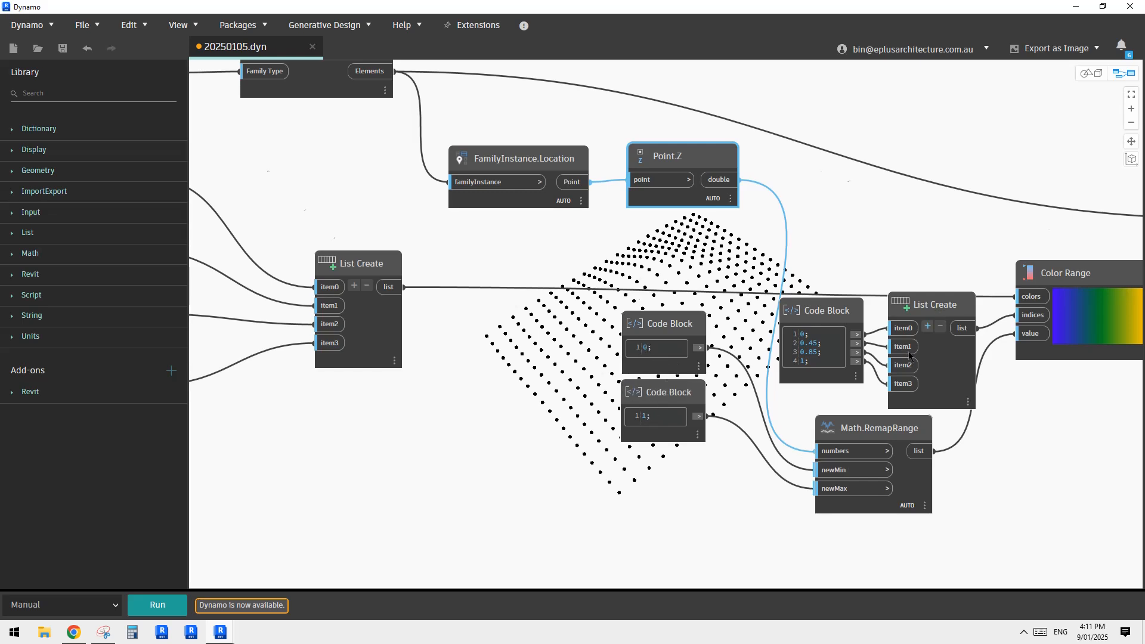
Examine how the Math.RemapRange output feeds the value input of the Color Range node
scroll(908, 356, down, 2)
middle_drag(908, 356, 871, 344)
click(834, 406)
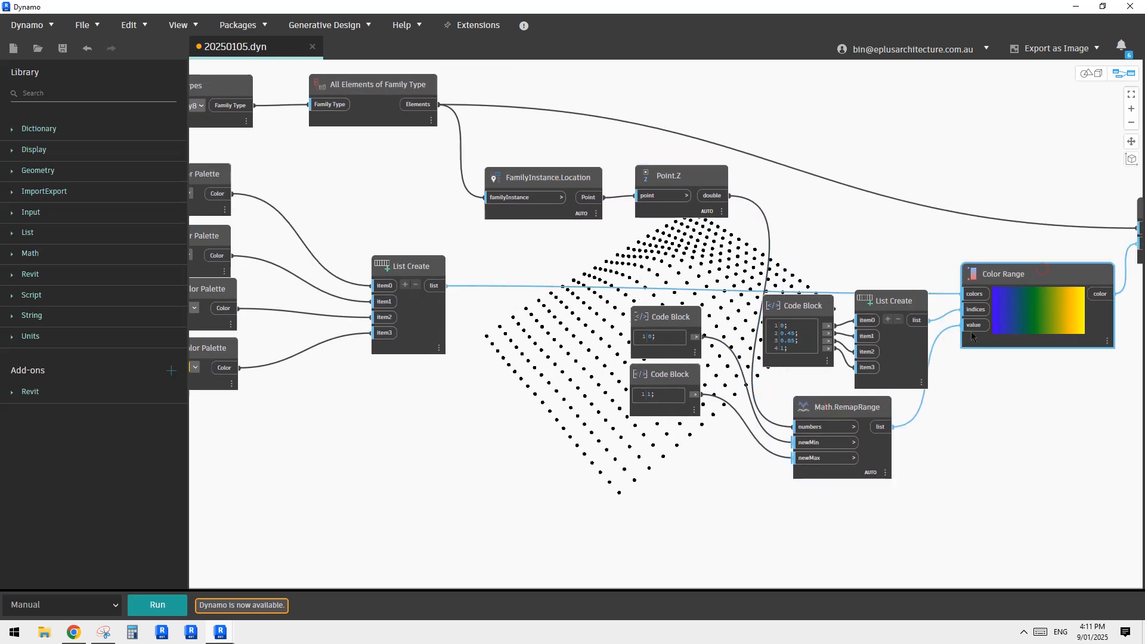
click(1028, 272)
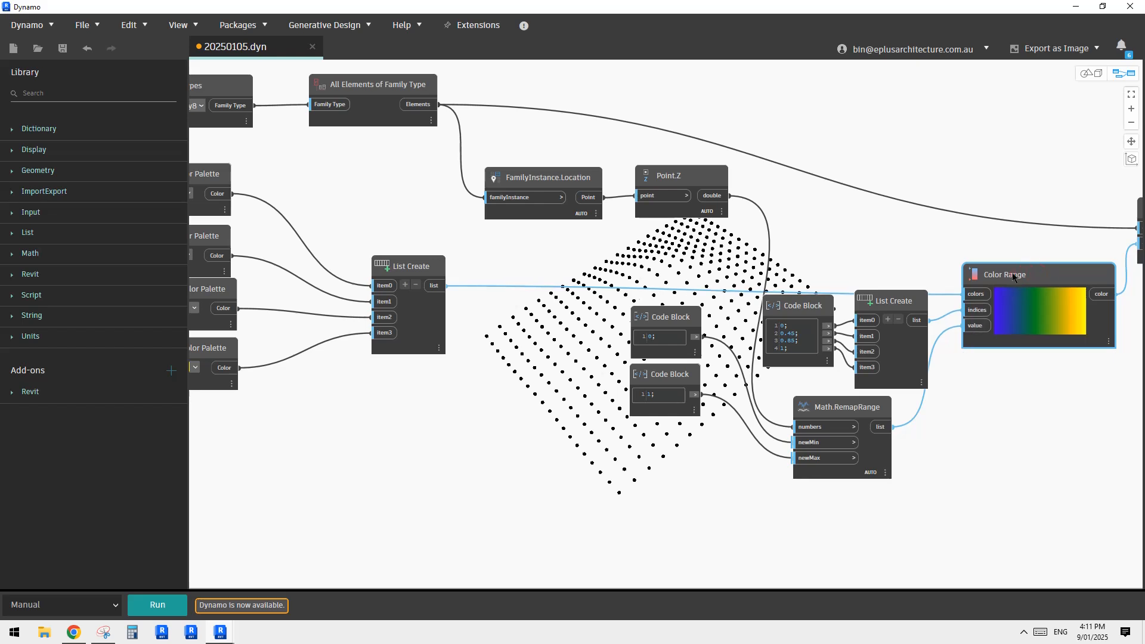
Reposition both List Create nodes and align the orange and yellow Color Palette nodes beneath the blue and green ones
middle_drag(653, 463, 719, 461)
scroll(948, 350, down, 2)
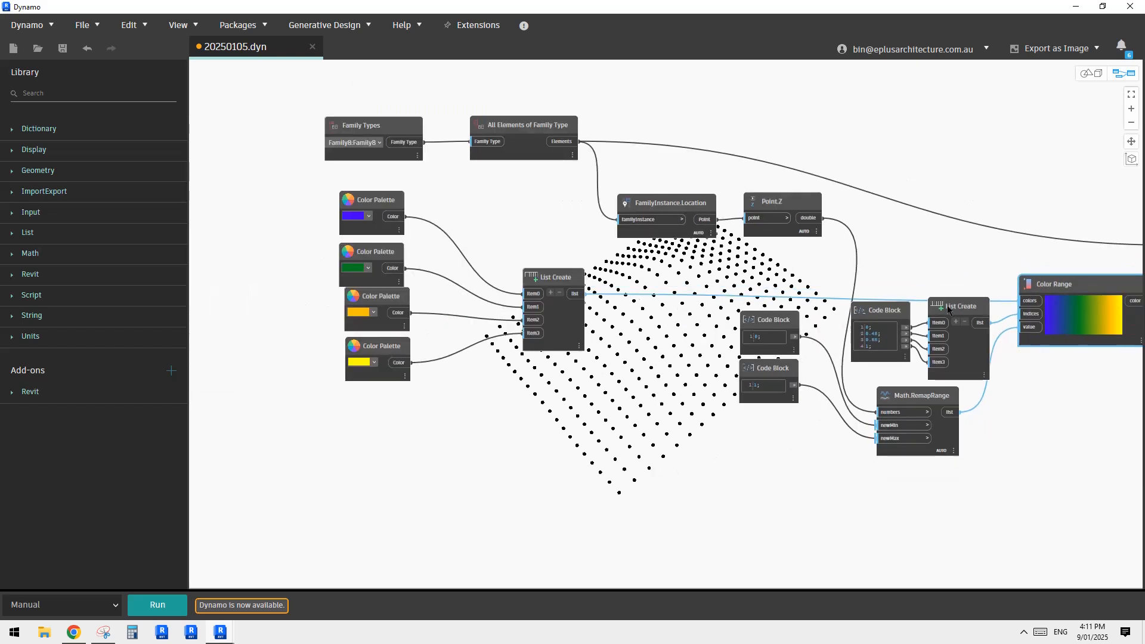
drag(956, 309, 955, 323)
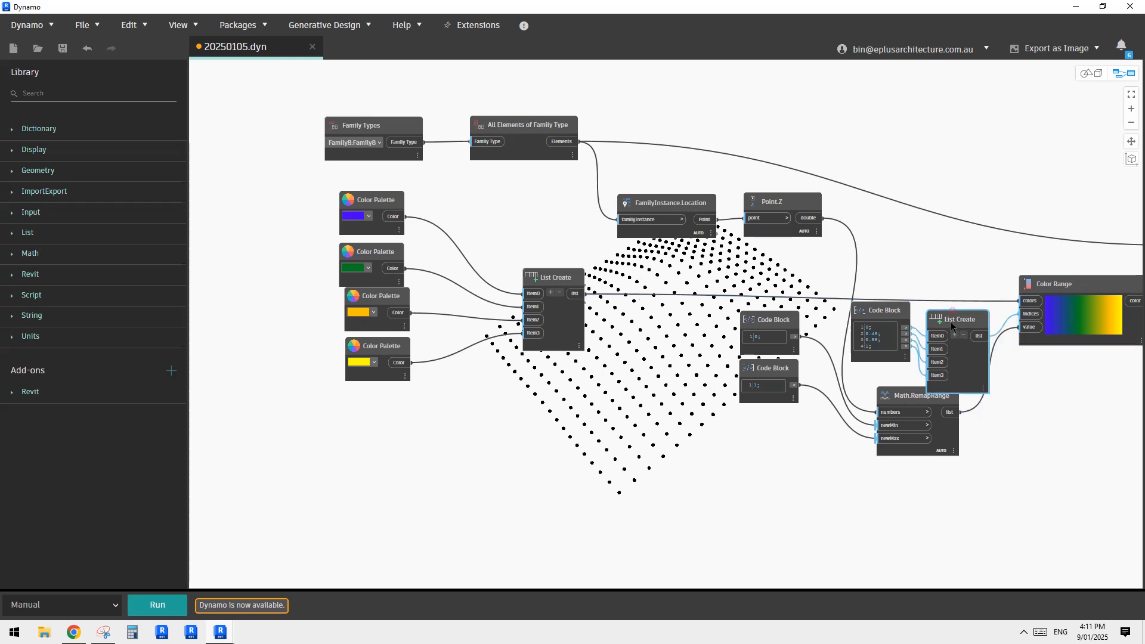
drag(551, 280, 573, 260)
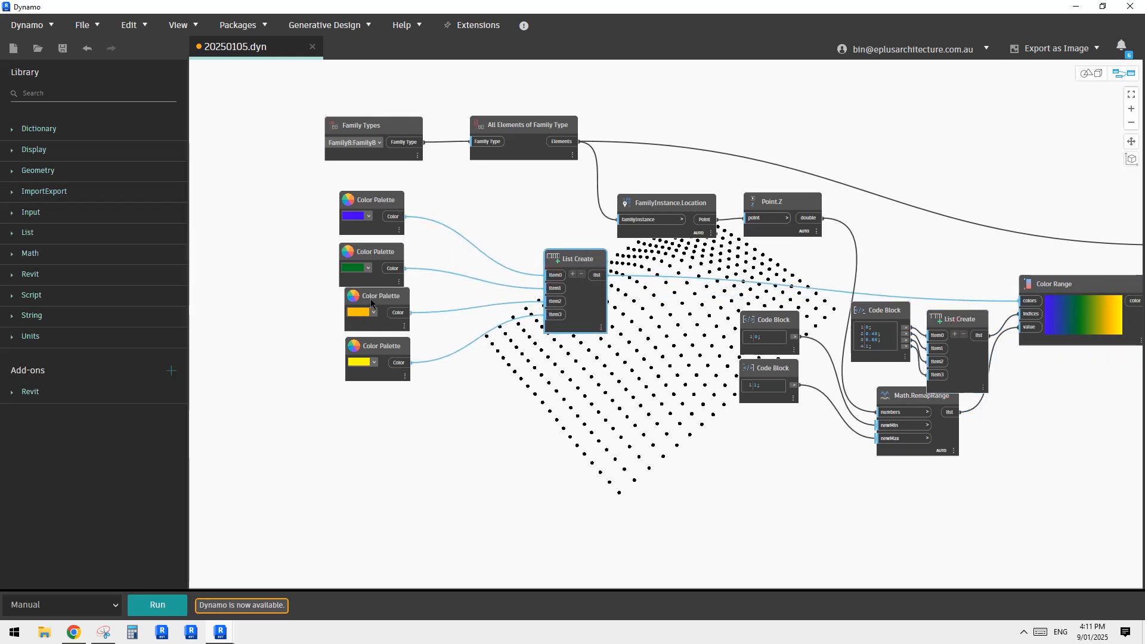
drag(371, 302, 365, 304)
drag(375, 346, 368, 353)
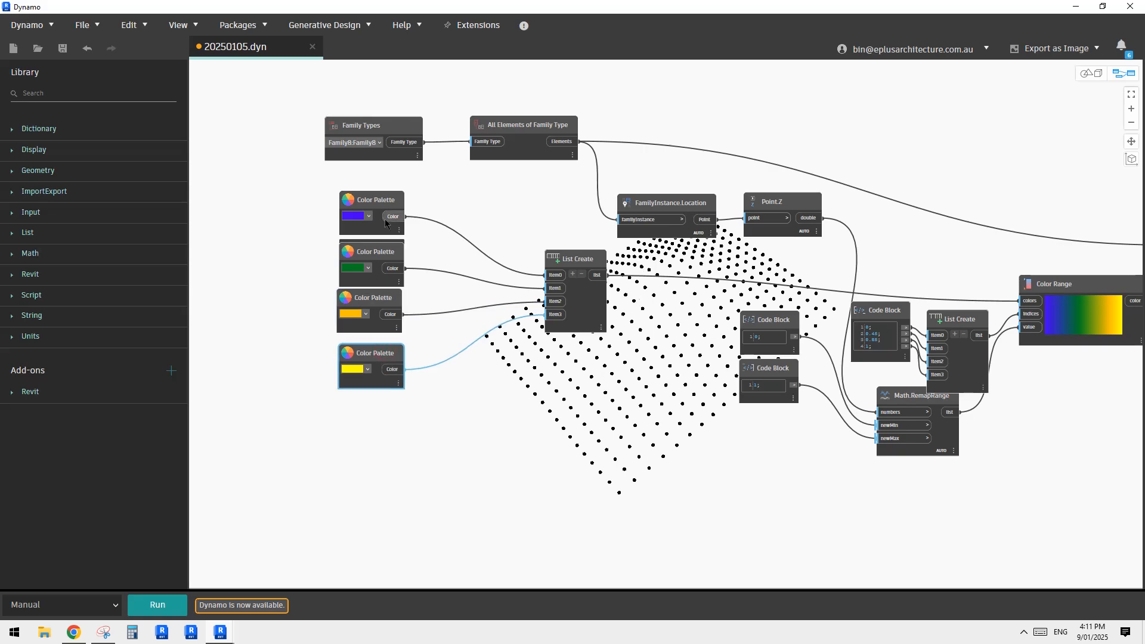
Examine how the four palette colors and the index values feed the Color Range gradient
scroll(909, 402, up, 3)
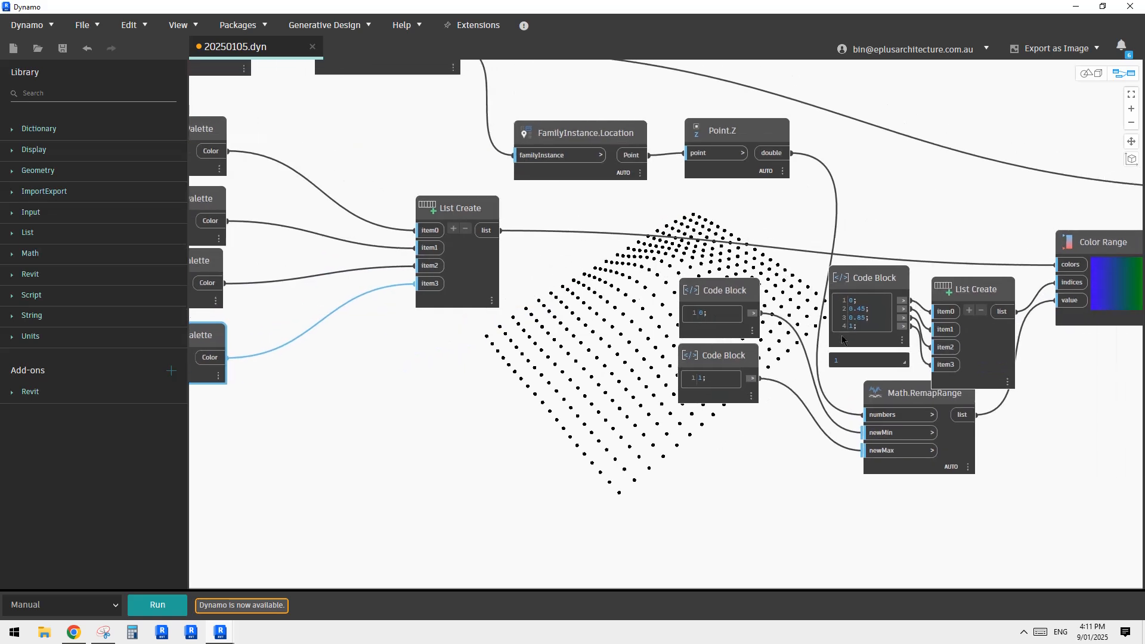
middle_drag(810, 356, 820, 368)
scroll(427, 231, down, 2)
middle_drag(427, 231, 556, 291)
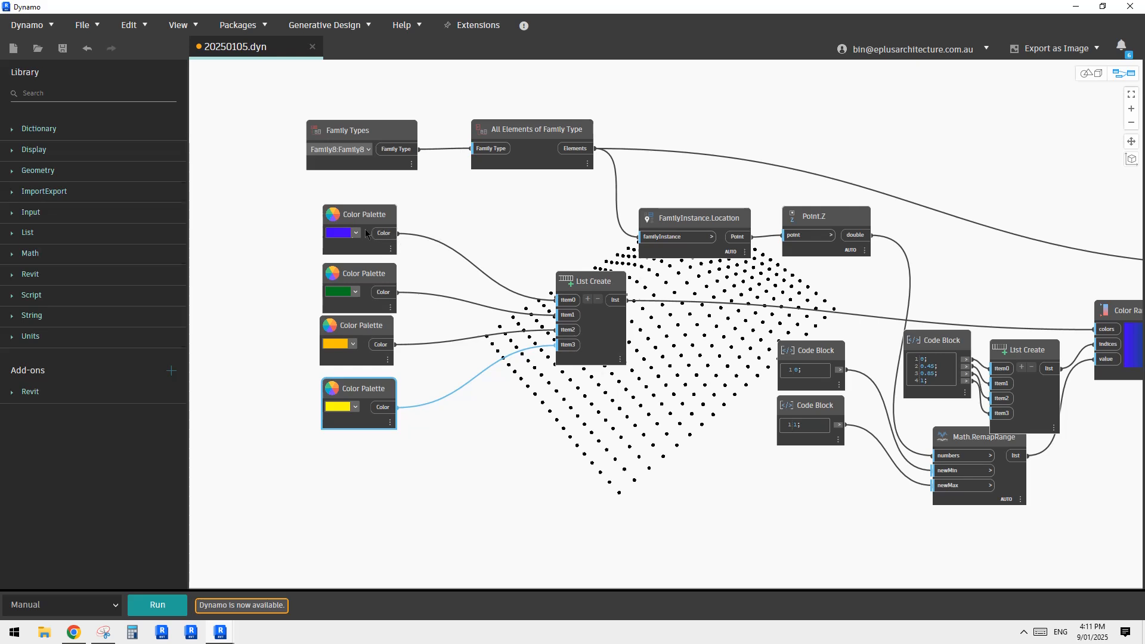
middle_drag(508, 356, 472, 353)
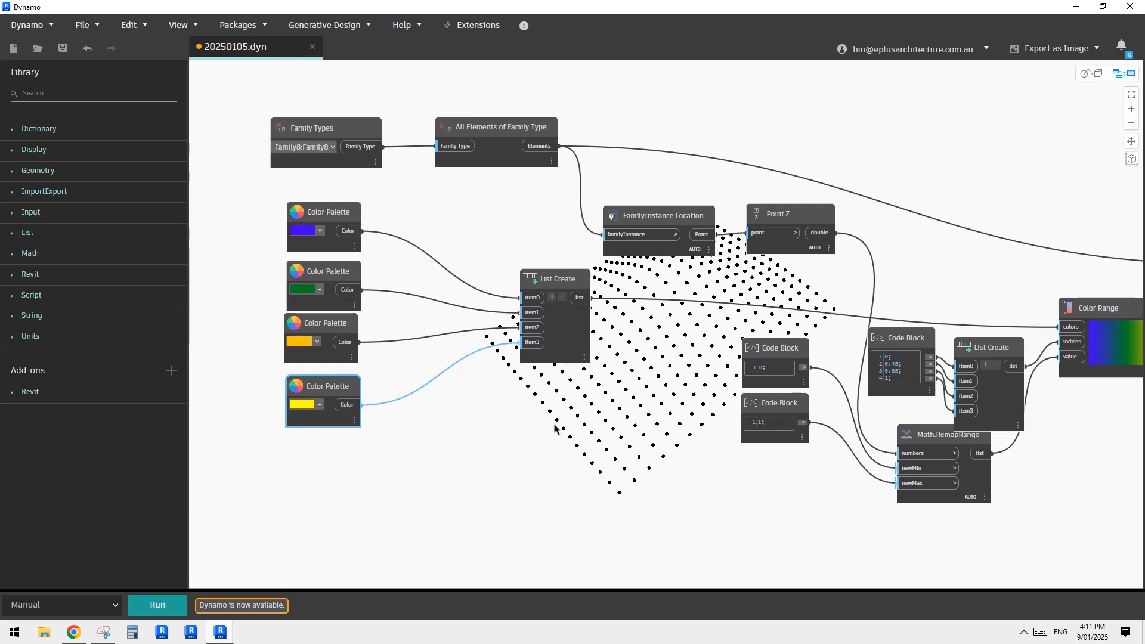
middle_drag(553, 424, 422, 437)
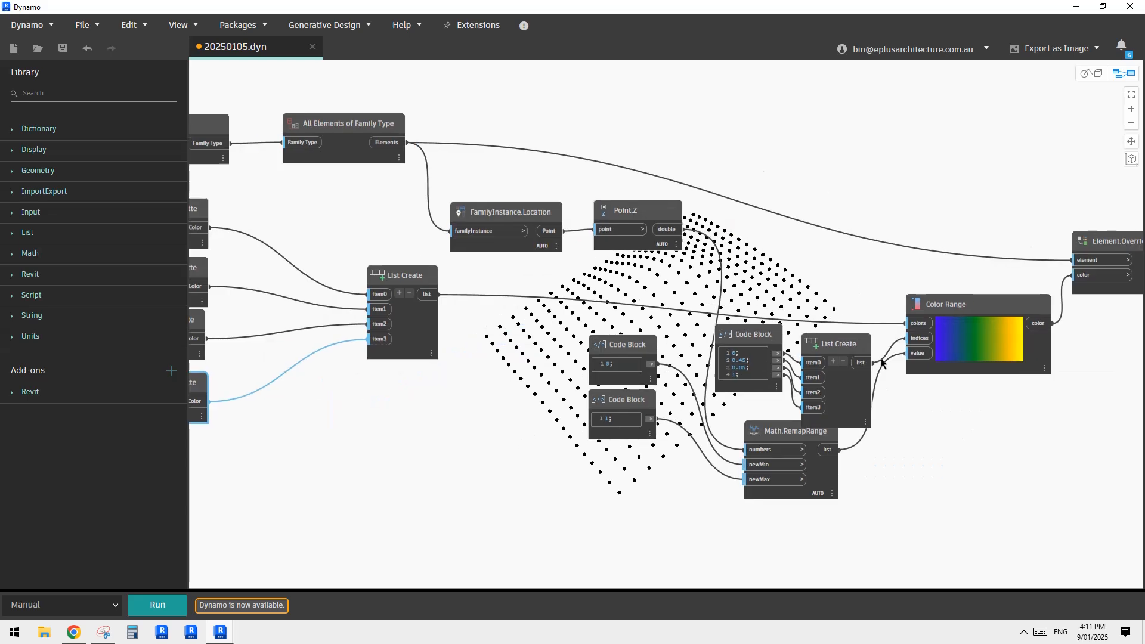
mouse_move(939, 341)
scroll(893, 379, up, 3)
mouse_move(1035, 323)
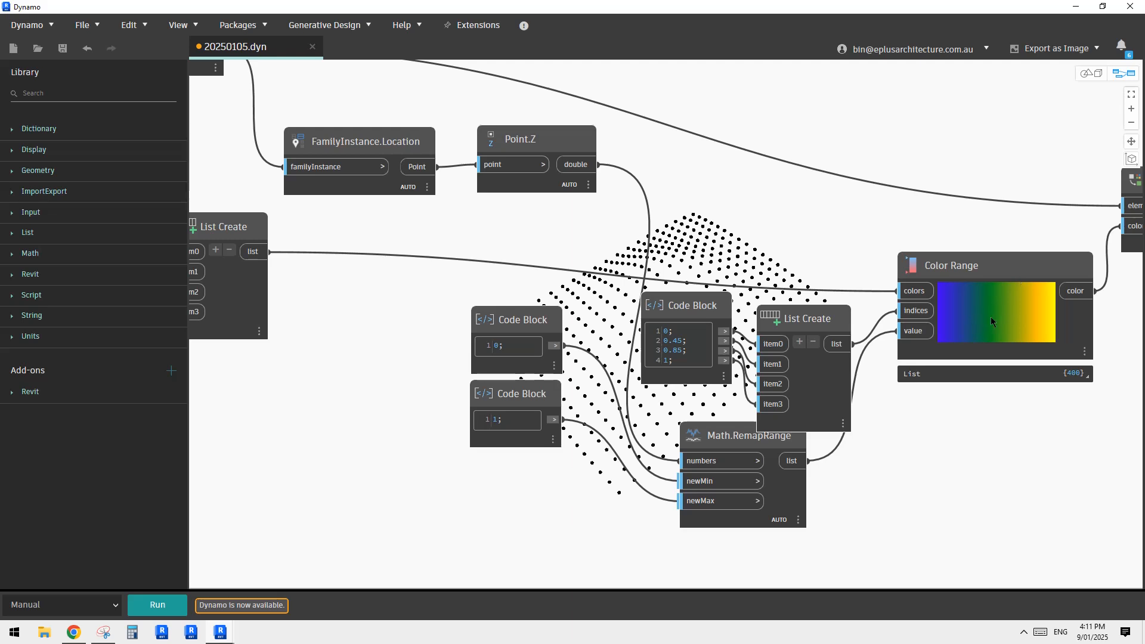
mouse_move(678, 344)
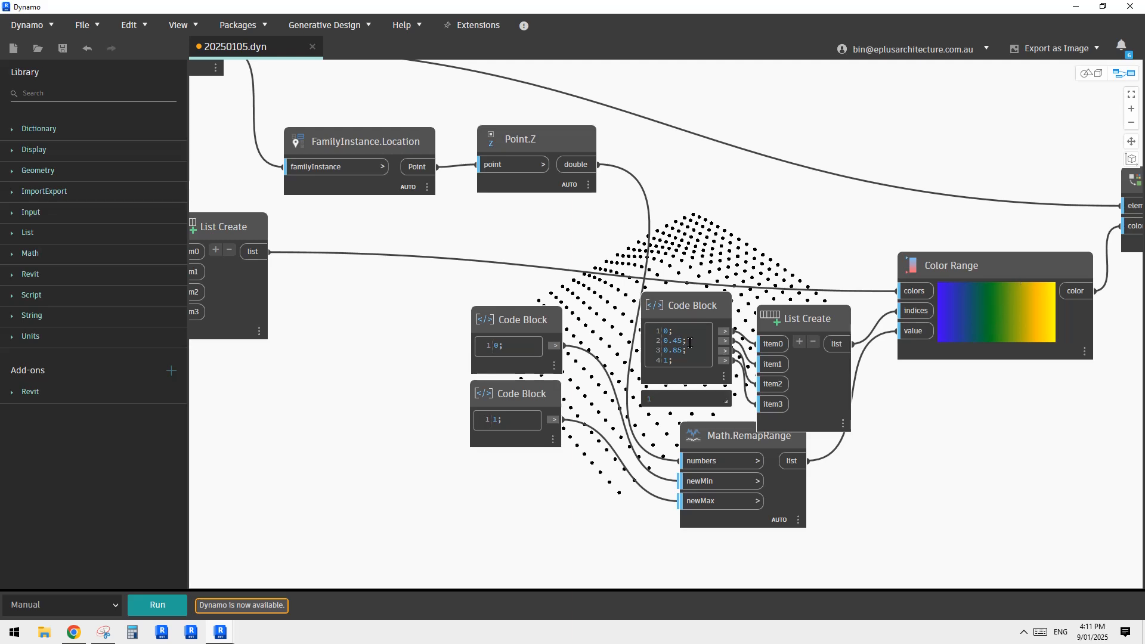
Set the second index value in the four-line Code Block to 0.2 and run the graph
middle_drag(375, 367, 450, 361)
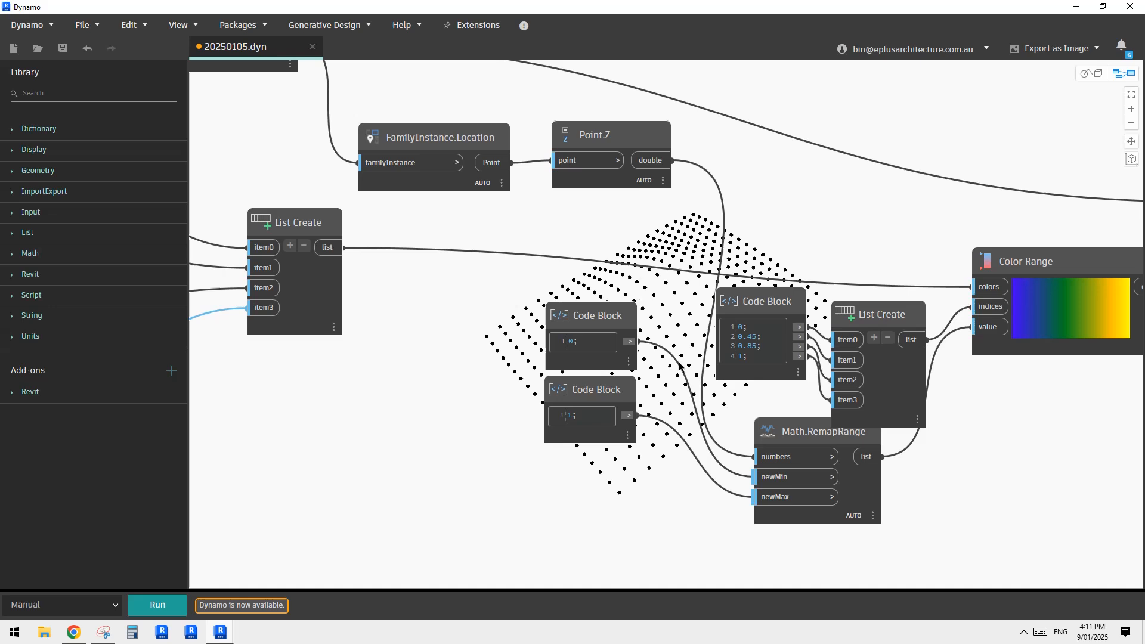
double_click(751, 336)
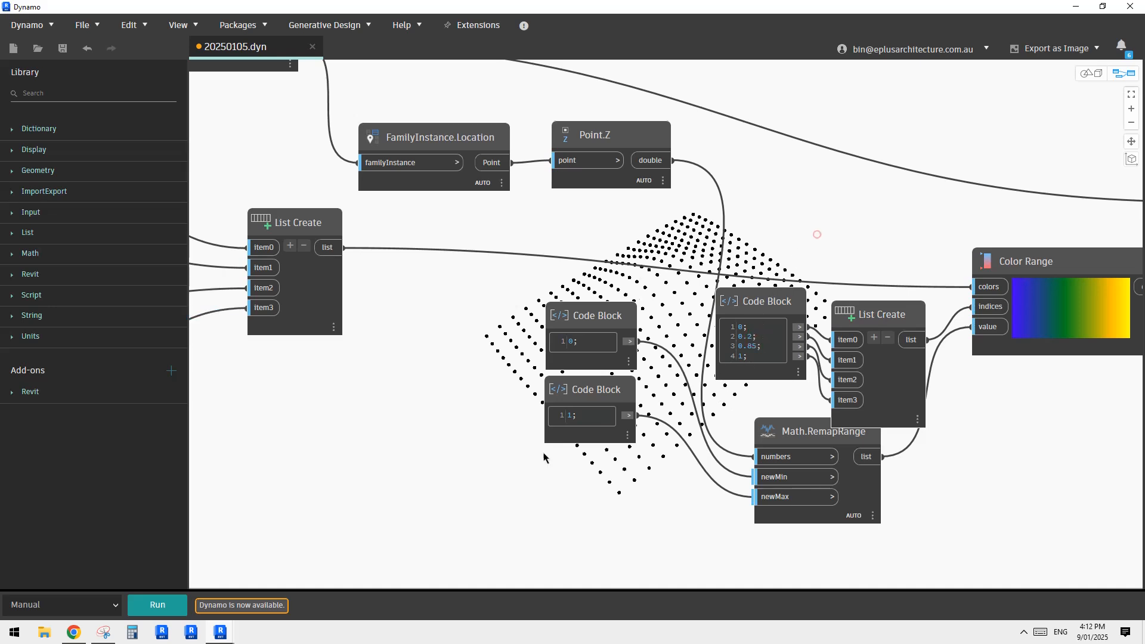
click(185, 607)
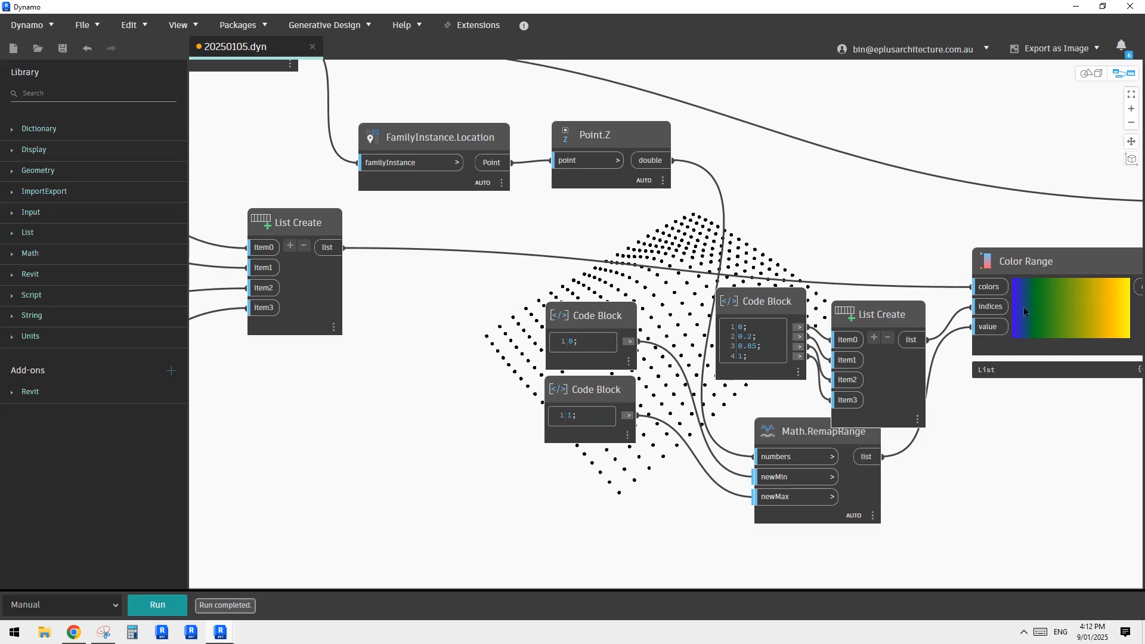
Switch to Revit to inspect the recolored surface in the 3D view, and return to Dynamo
middle_drag(314, 423, 328, 438)
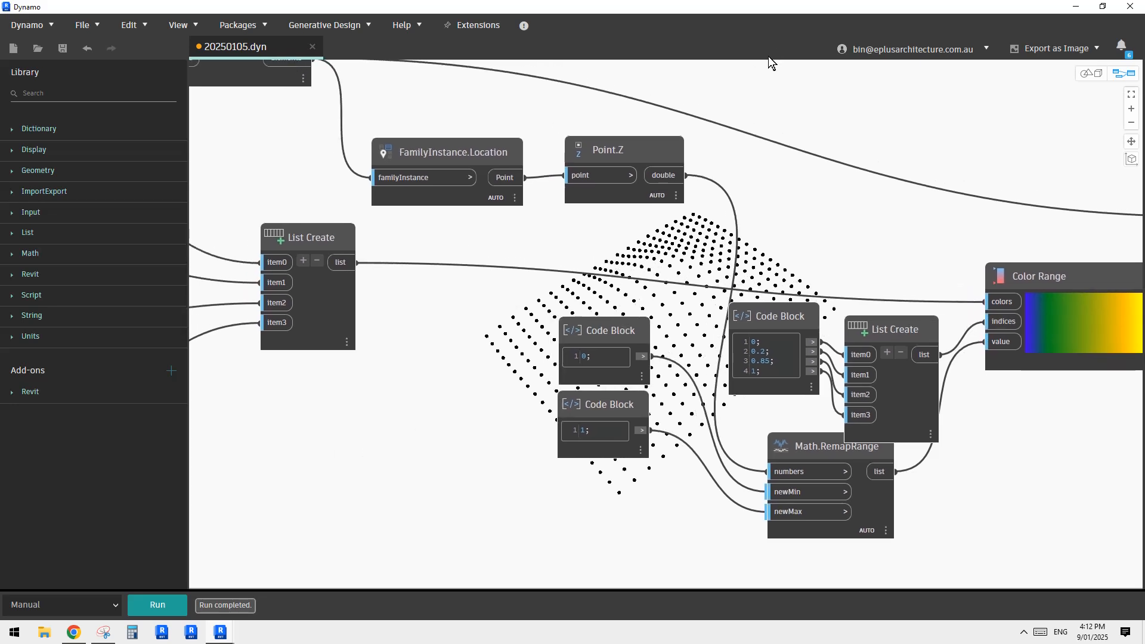
click(1076, 7)
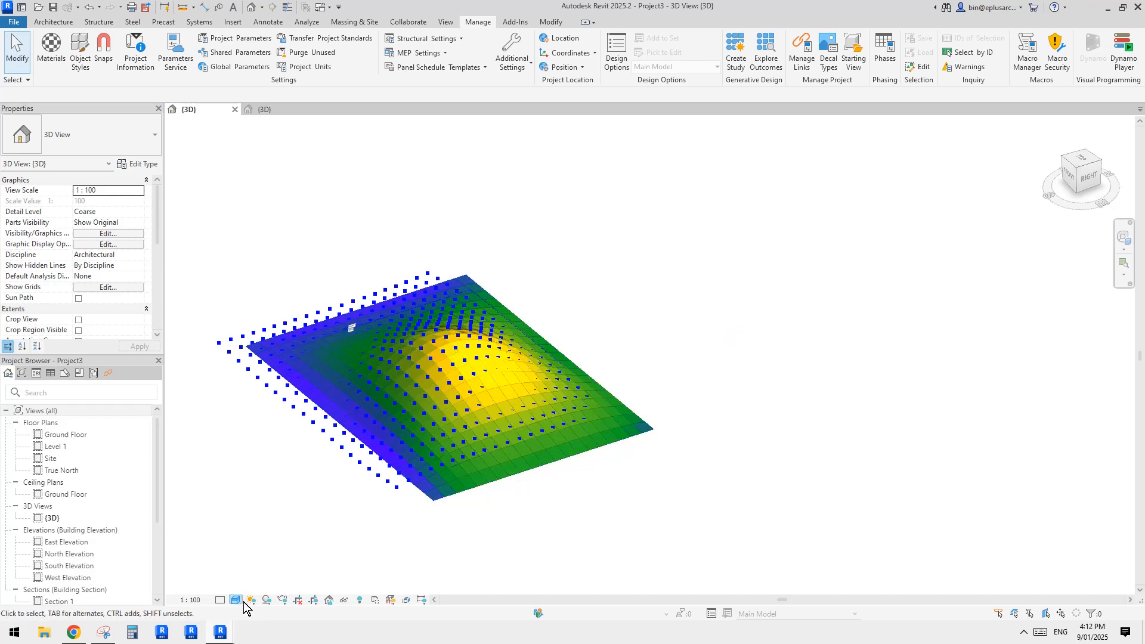
mouse_move(215, 635)
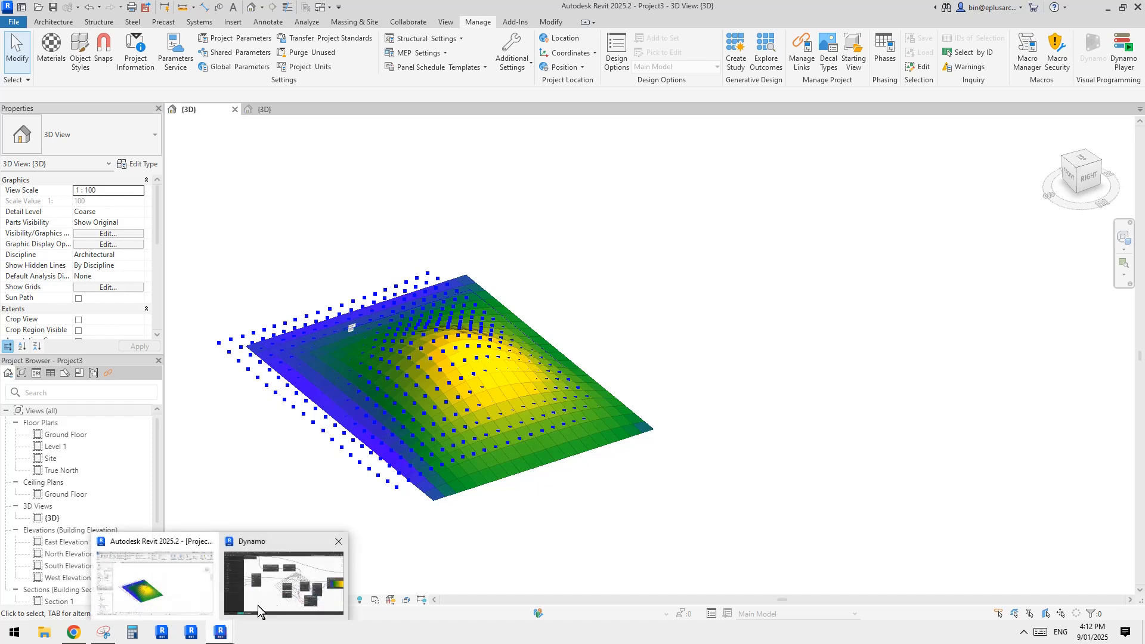
click(277, 590)
Spread out the Math.RemapRange node, the four-line Code Block and its List Create node so they no longer overlap
scroll(859, 340, down, 2)
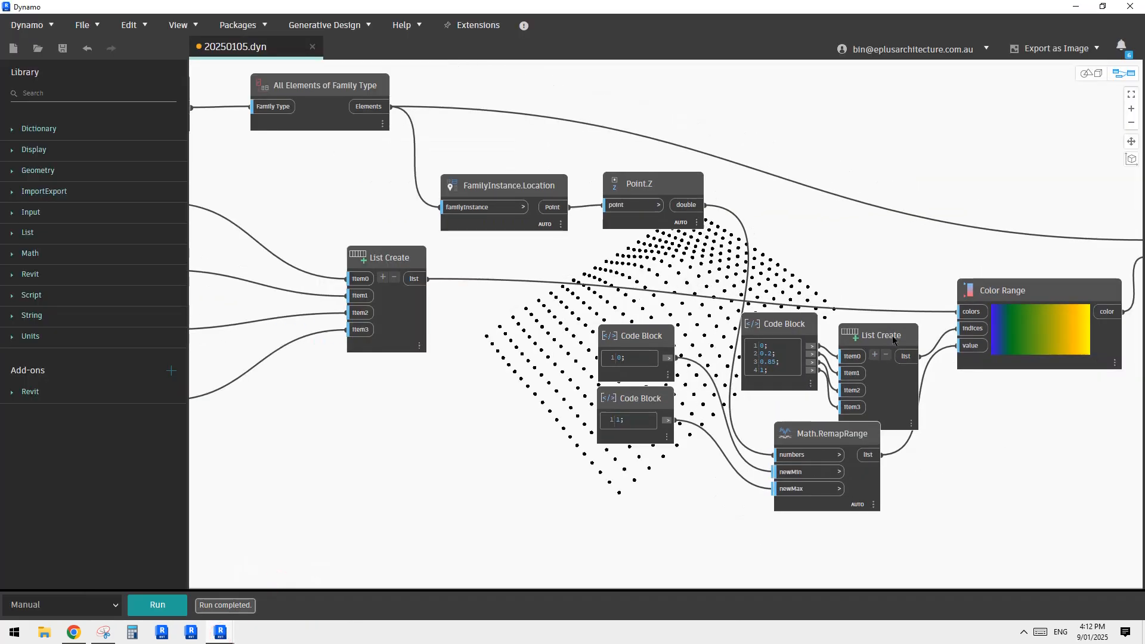
click(901, 327)
drag(825, 436, 805, 457)
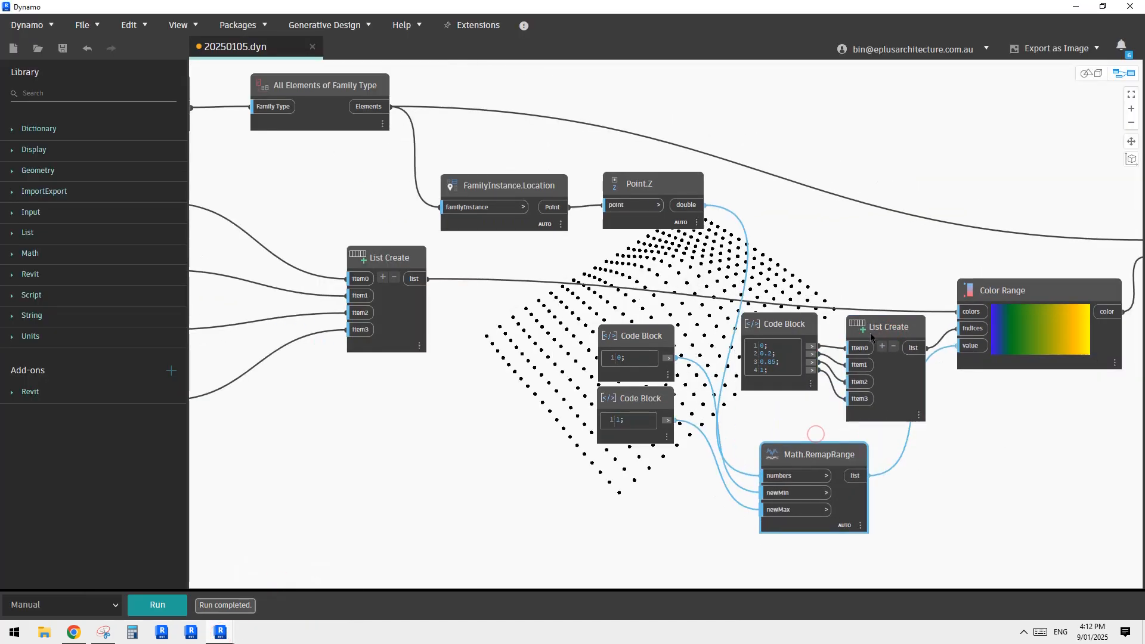
drag(870, 332, 863, 328)
drag(785, 323, 782, 338)
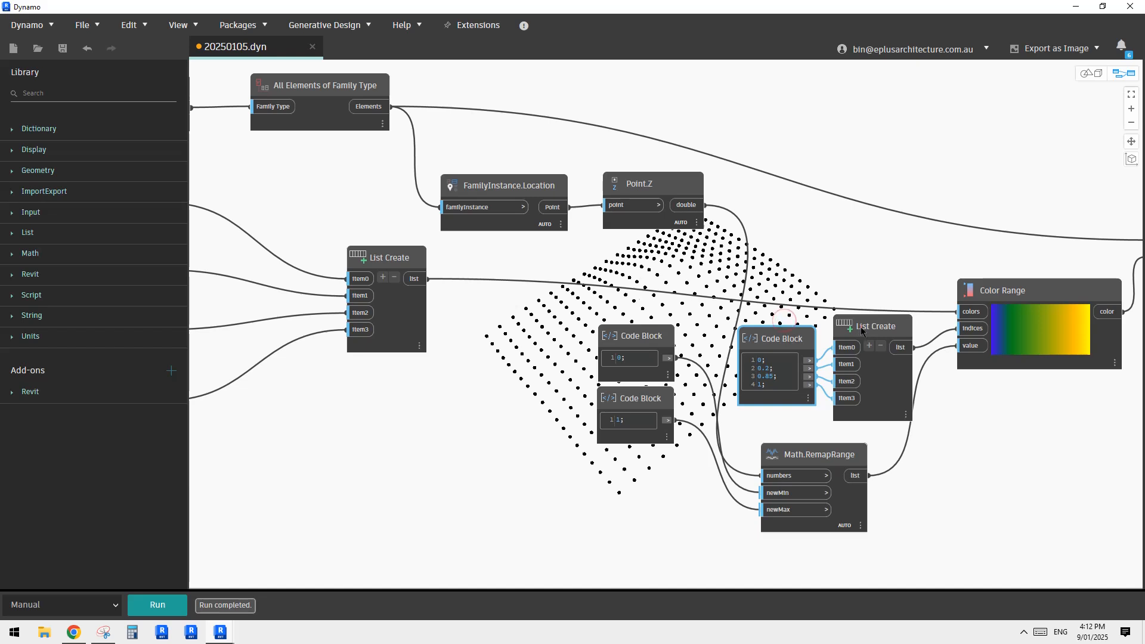
drag(861, 331, 863, 336)
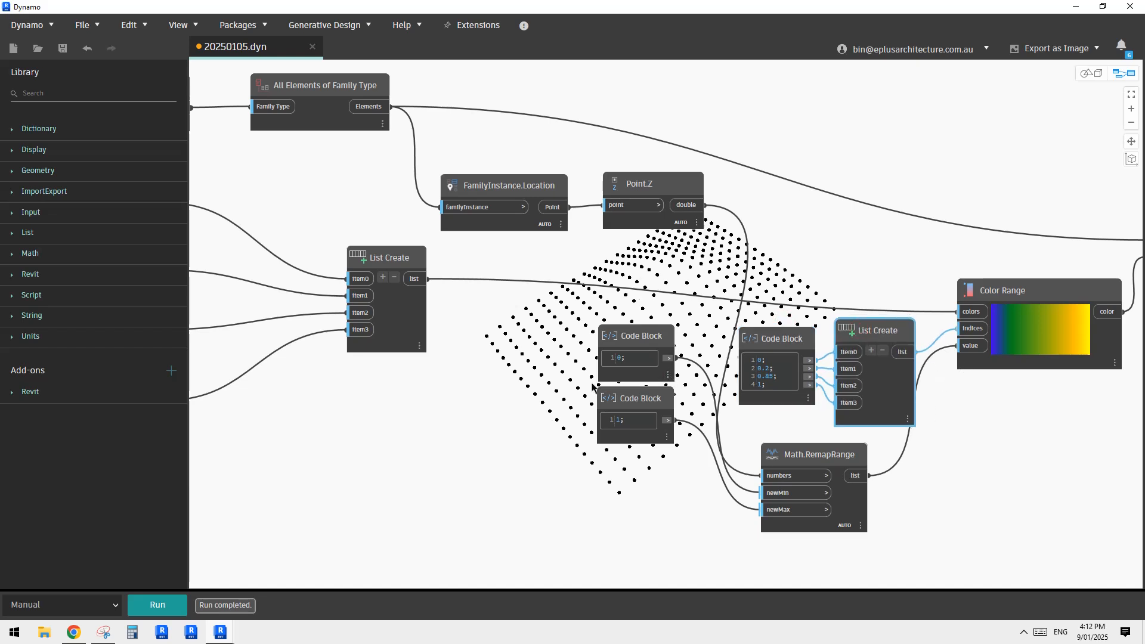
Space the 0 and 1 Code Blocks further apart and shift the color List Create node slightly toward the palettes
middle_drag(558, 418, 623, 424)
drag(719, 340, 716, 344)
drag(712, 400, 709, 424)
drag(711, 345, 710, 351)
middle_drag(495, 429, 778, 429)
drag(755, 263, 741, 262)
middle_drag(770, 396, 447, 378)
Change the second index value in the four-line Code Block to 0.3
scroll(864, 399, up, 3)
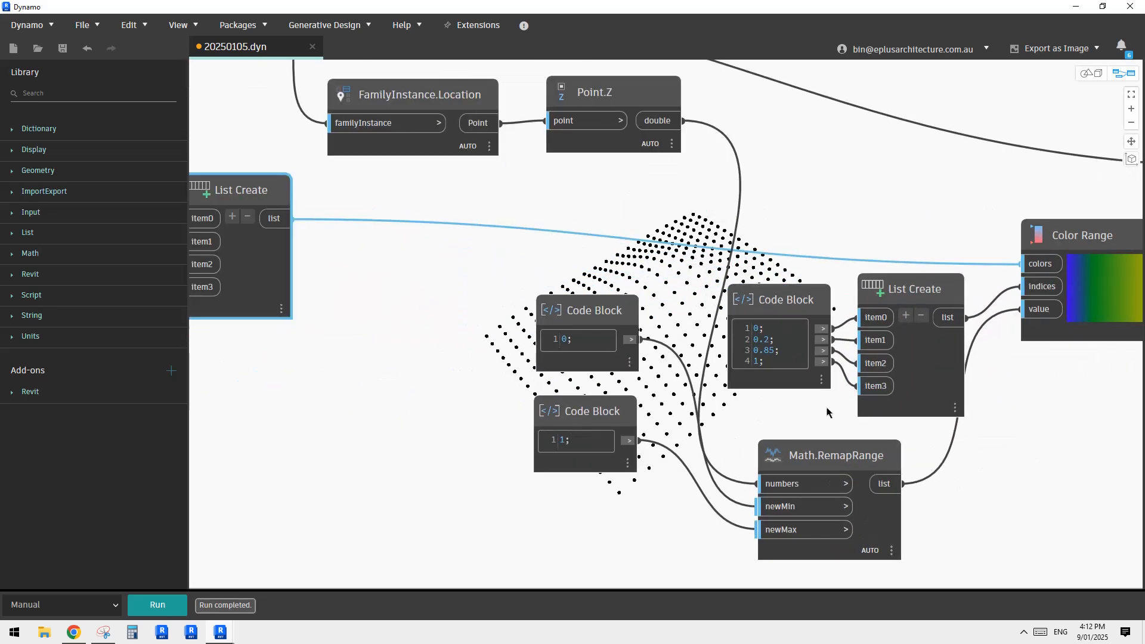
middle_drag(828, 412, 822, 413)
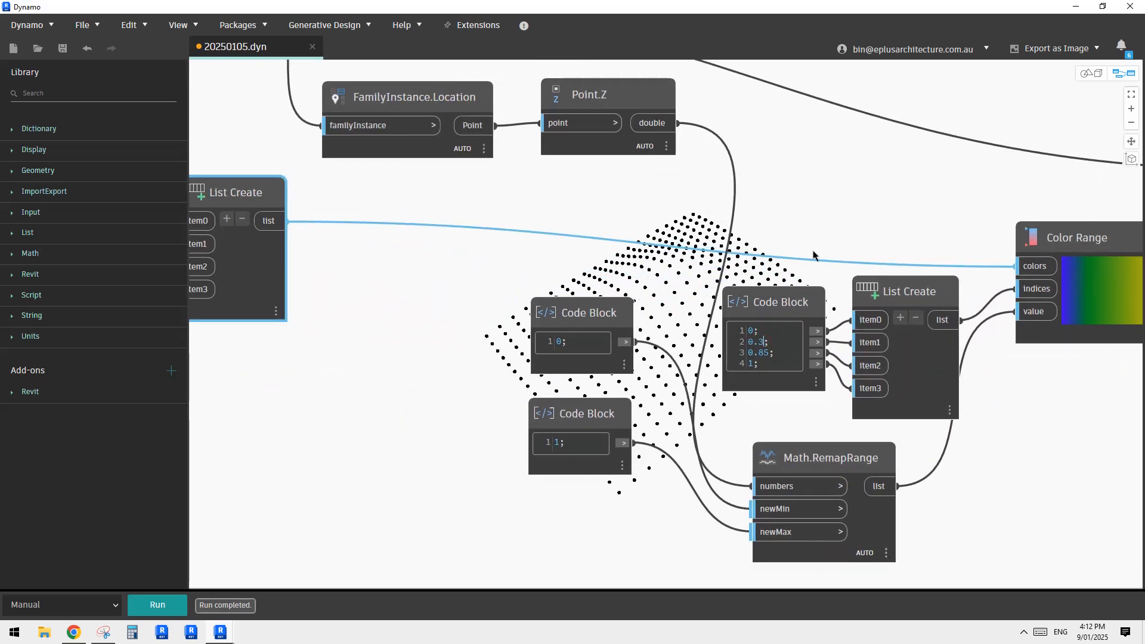
click(835, 216)
scroll(838, 217, up, 1)
middle_drag(765, 223, 631, 215)
scroll(645, 216, down, 2)
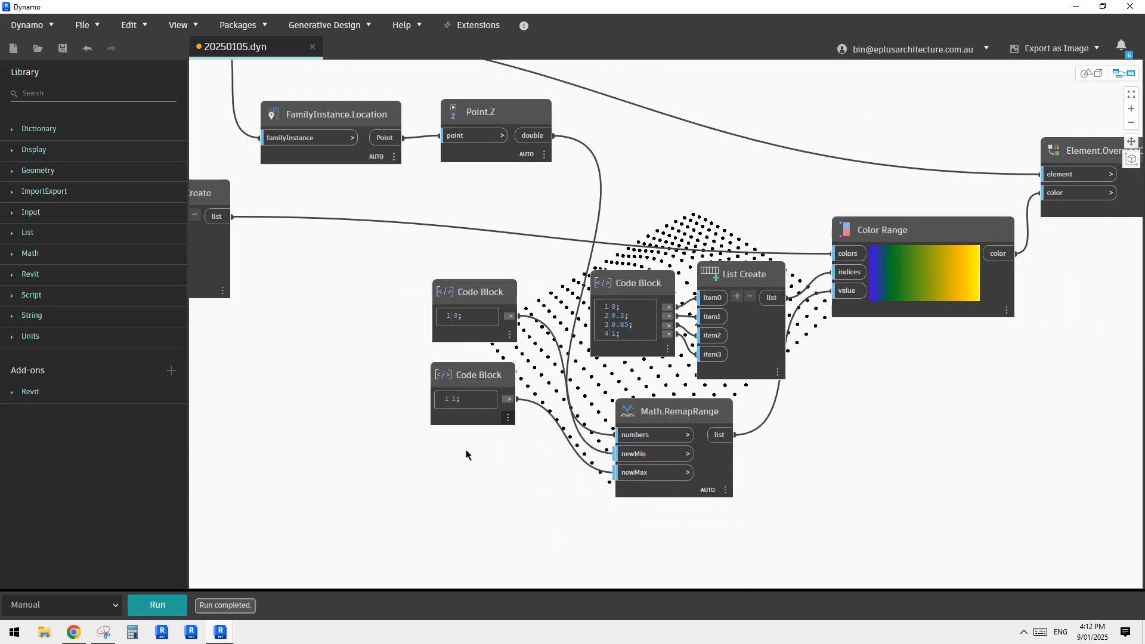
middle_drag(859, 412, 788, 432)
middle_drag(837, 385, 850, 464)
scroll(542, 350, down, 2)
middle_drag(381, 334, 777, 332)
scroll(471, 325, up, 3)
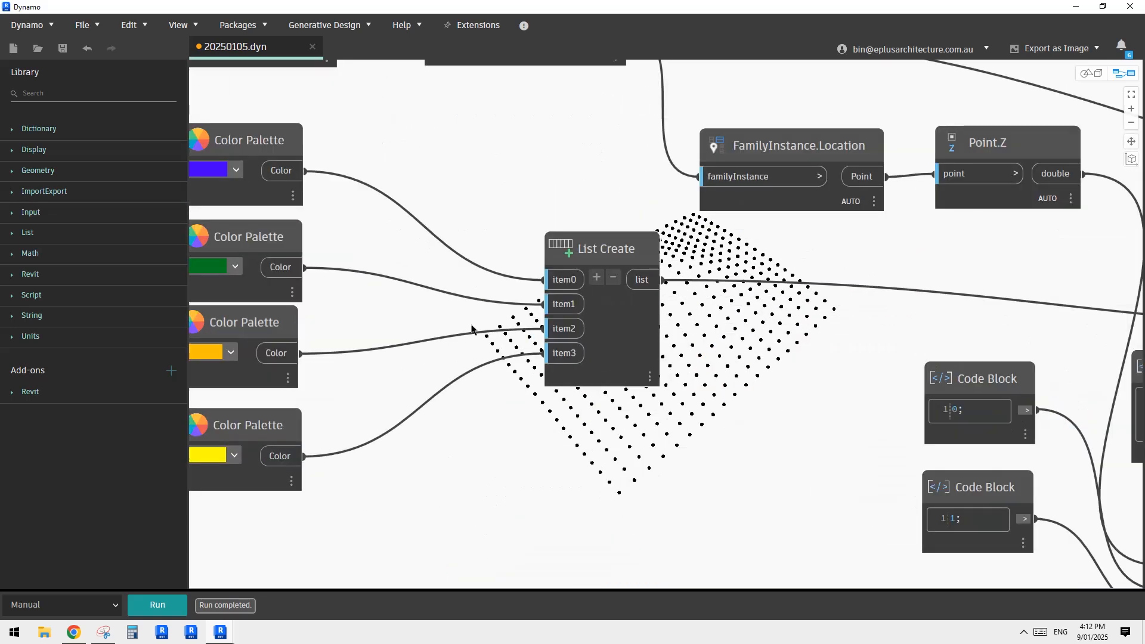
middle_drag(471, 328, 790, 367)
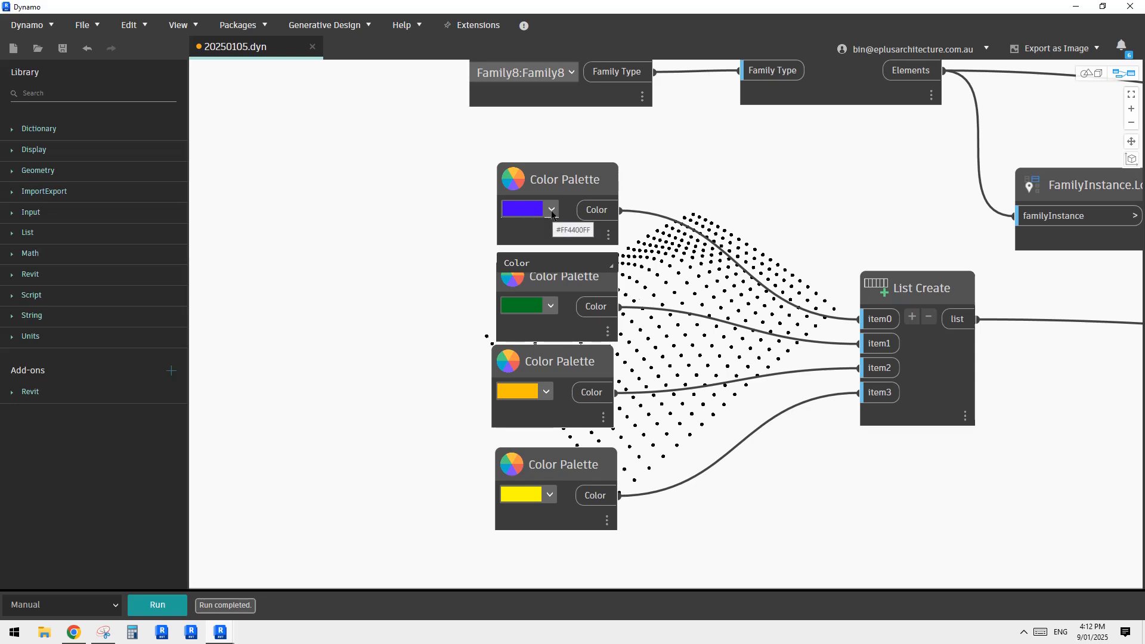
click(551, 210)
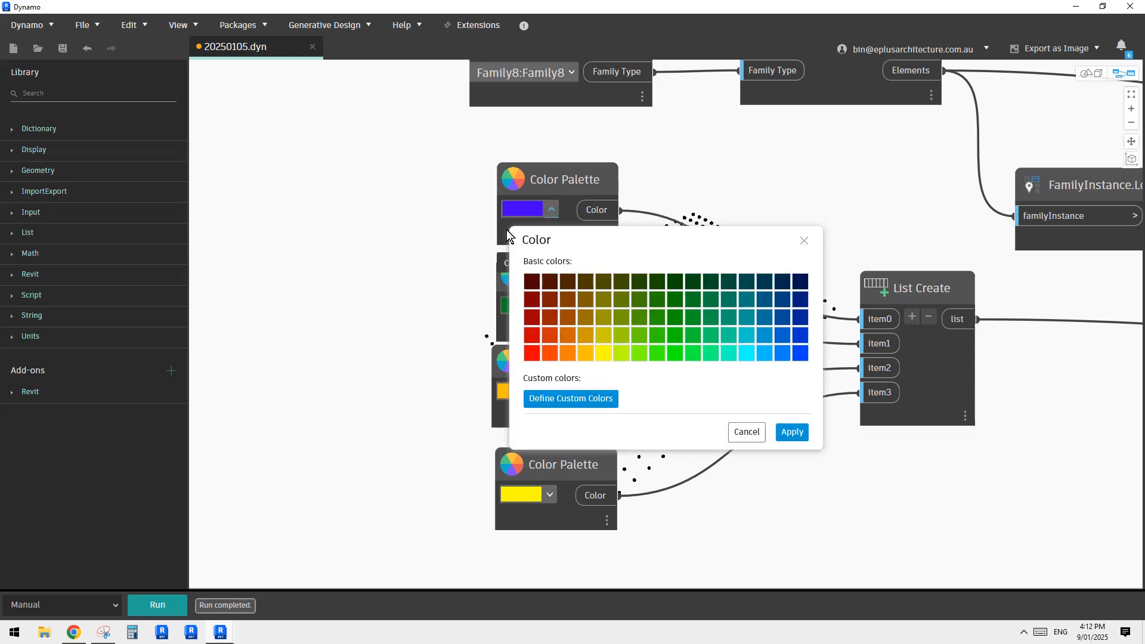
click(388, 276)
Review the whole graph from the Color Palette nodes through to the Element.OverrideColorInView node
scroll(688, 322, down, 1)
middle_drag(1091, 388, 695, 382)
scroll(878, 378, down, 2)
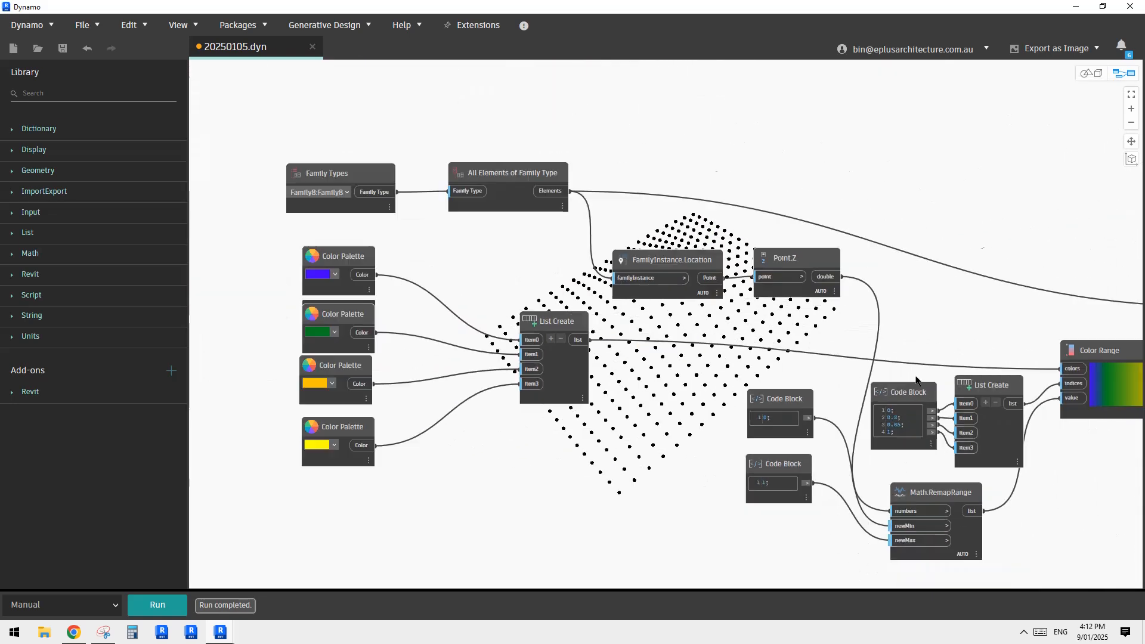
middle_drag(916, 375, 723, 353)
scroll(723, 353, down, 2)
middle_drag(875, 313, 796, 318)
scroll(797, 317, up, 1)
middle_drag(713, 306, 738, 314)
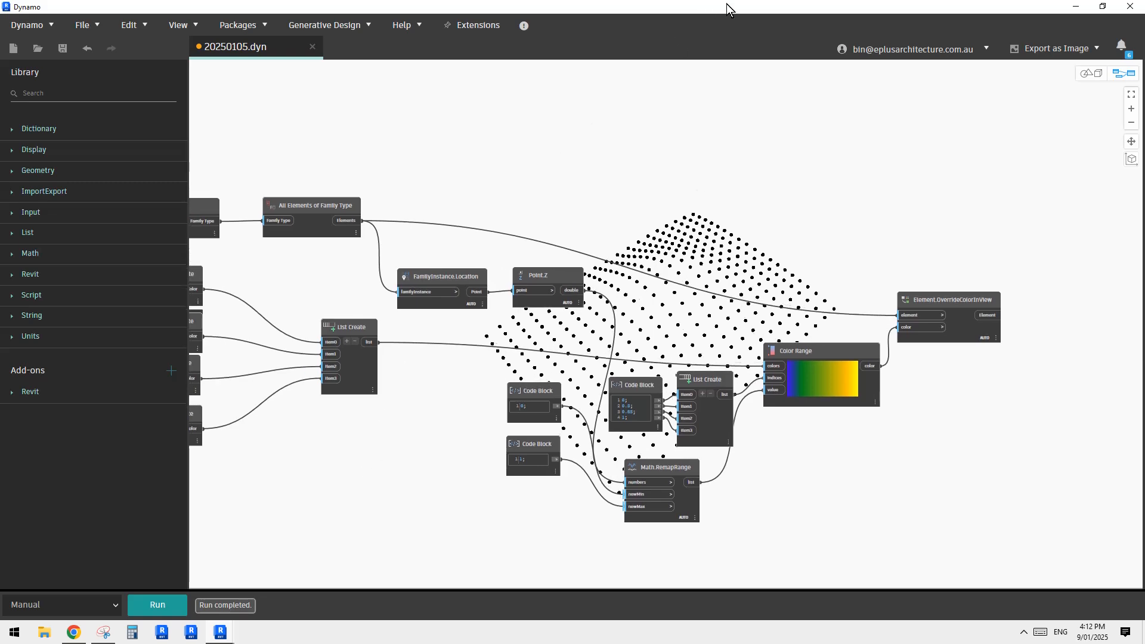
Place the Dynamo window side by side with the Revit 3D view and run the graph
drag(668, 7, 1144, 93)
click(389, 227)
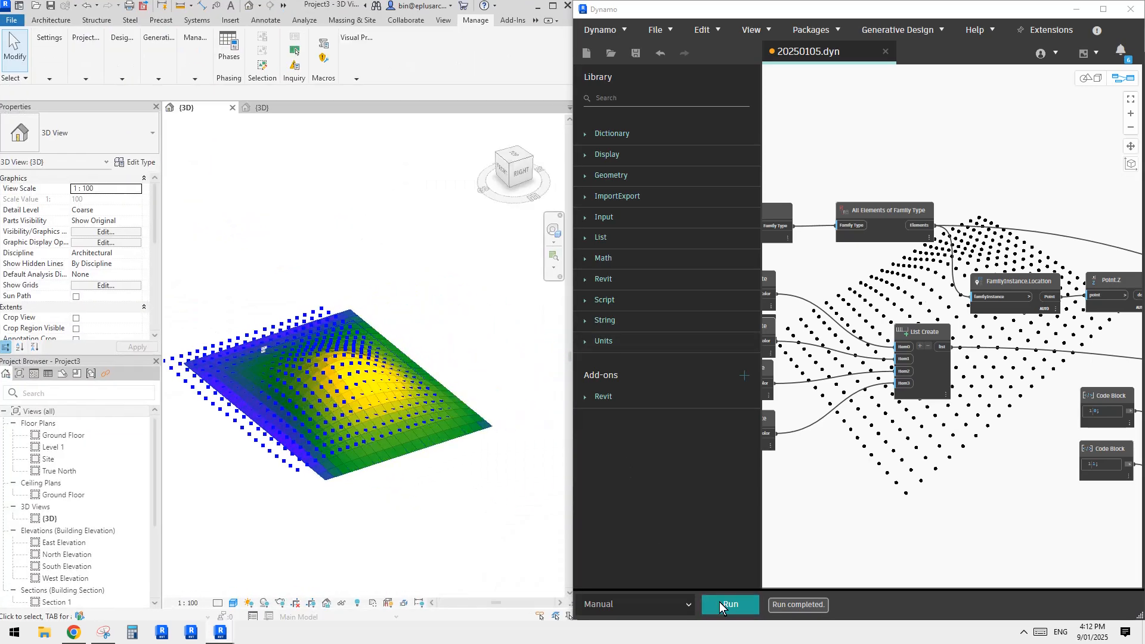
click(721, 604)
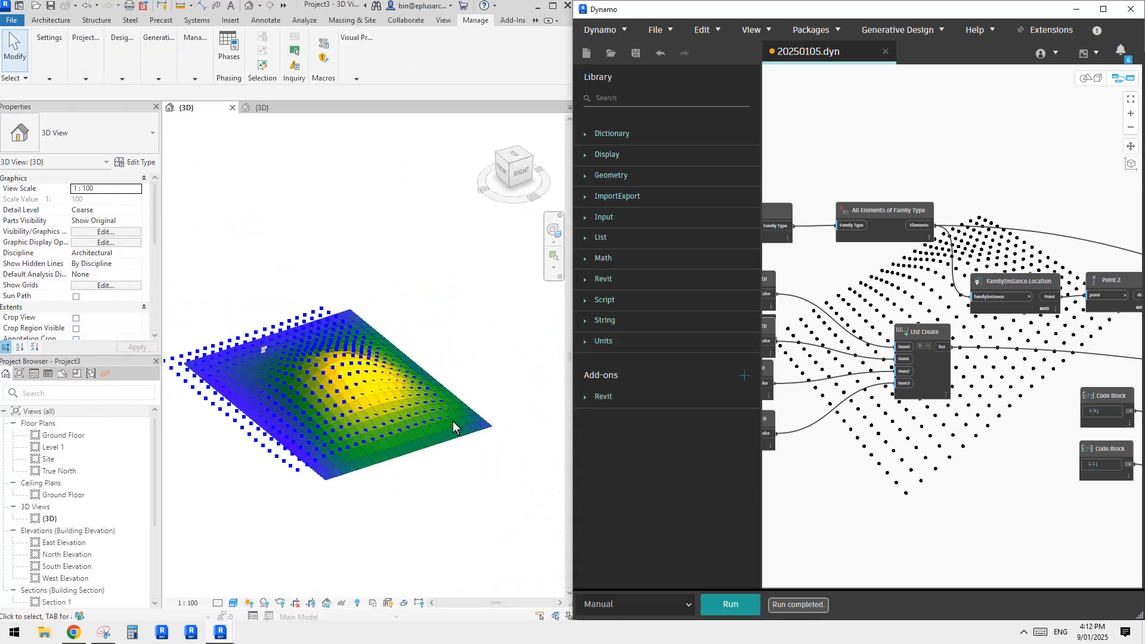
Compare the index values in the four-line Code Block with the surface coloring in the Revit 3D view
middle_drag(1032, 506, 955, 516)
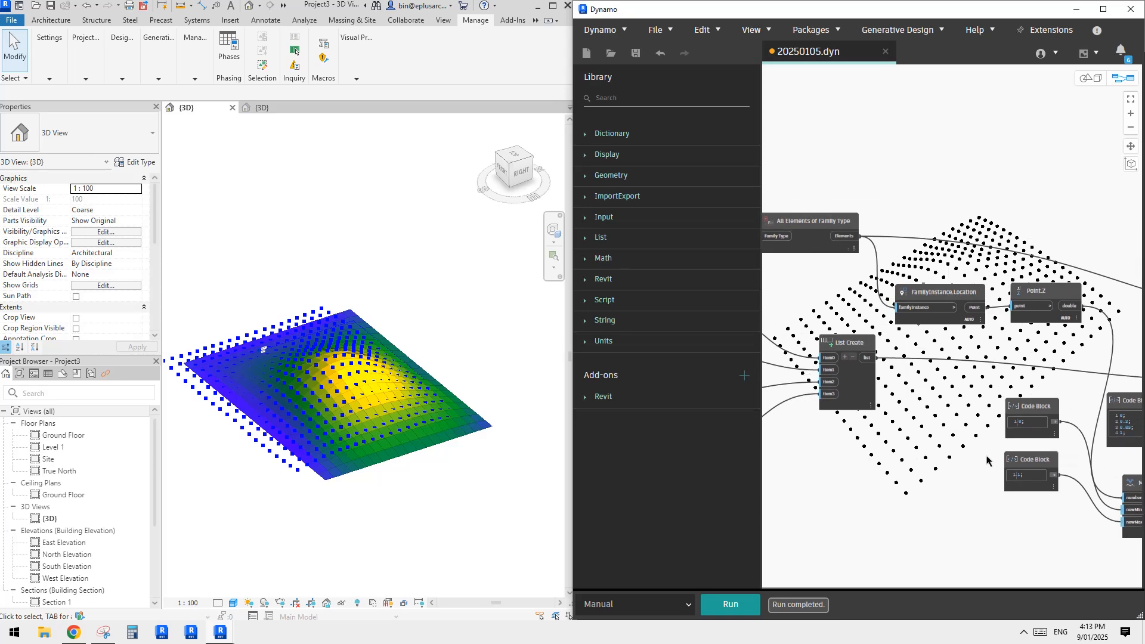
middle_drag(1085, 447, 942, 428)
scroll(1002, 409, up, 5)
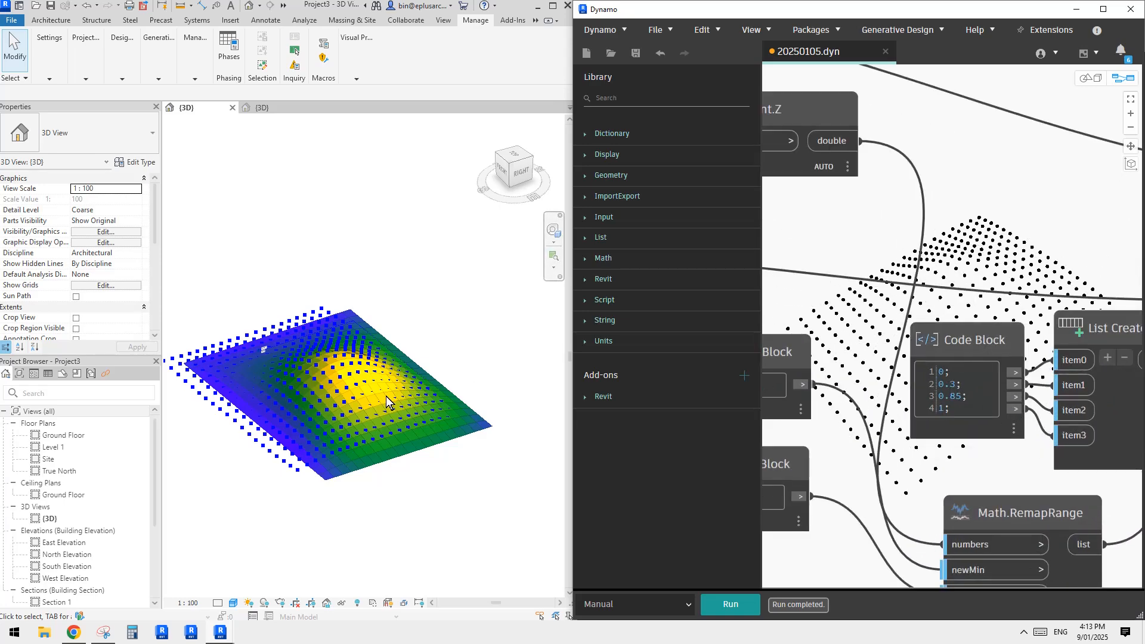
mouse_move(391, 495)
middle_down()
mouse_move(376, 477)
mouse_move(394, 487)
middle_up()
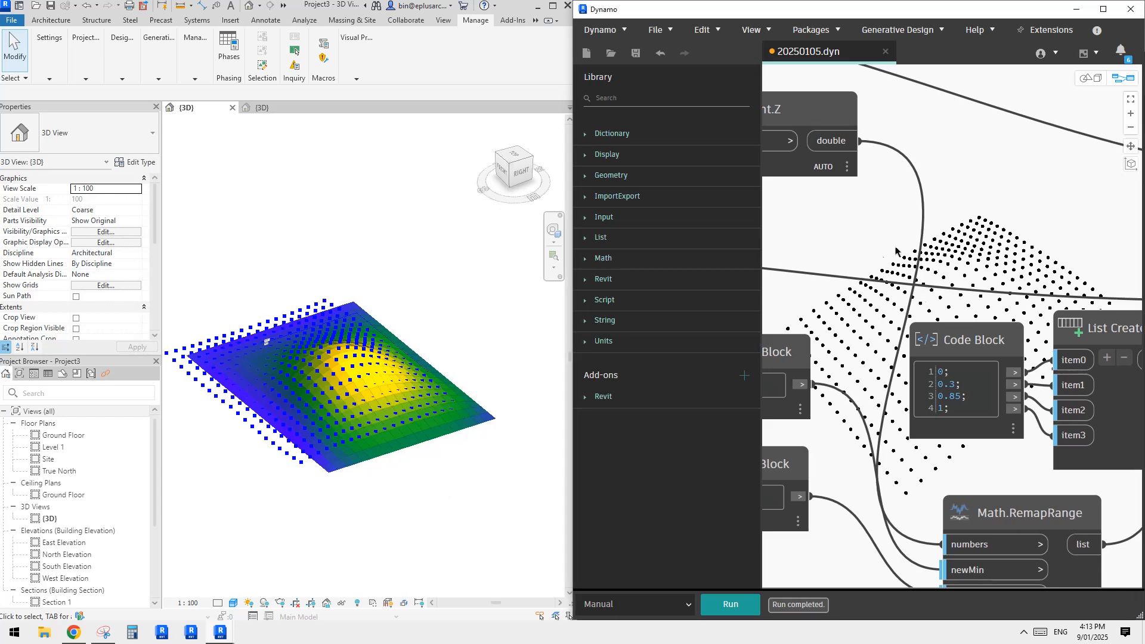
Change the third Color Palette node from amber to a basic orange and run the graph to recolor the surface
middle_drag(807, 323, 1026, 292)
scroll(1027, 291, down, 2)
middle_drag(795, 290, 1026, 292)
middle_drag(796, 262, 1025, 268)
scroll(912, 204, up, 3)
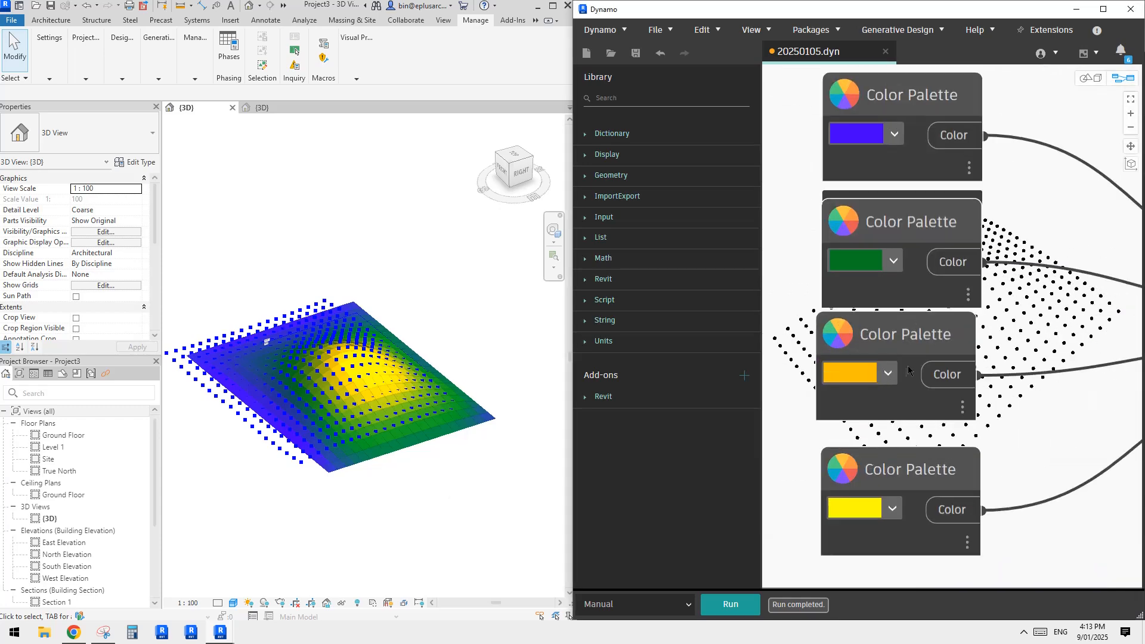
click(885, 376)
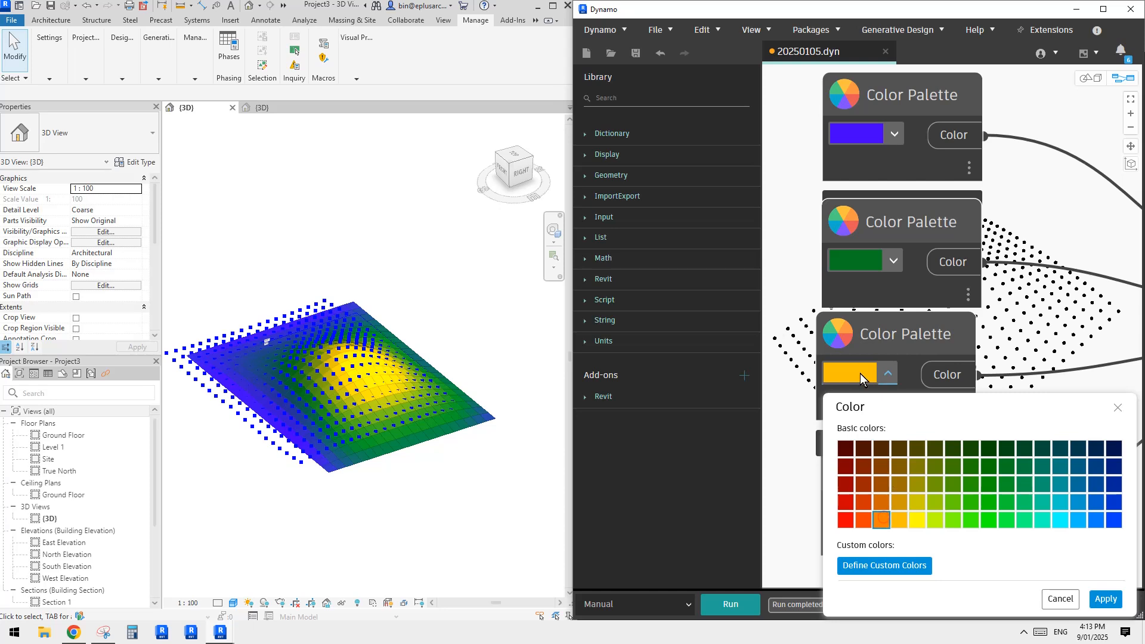
click(882, 519)
click(1106, 599)
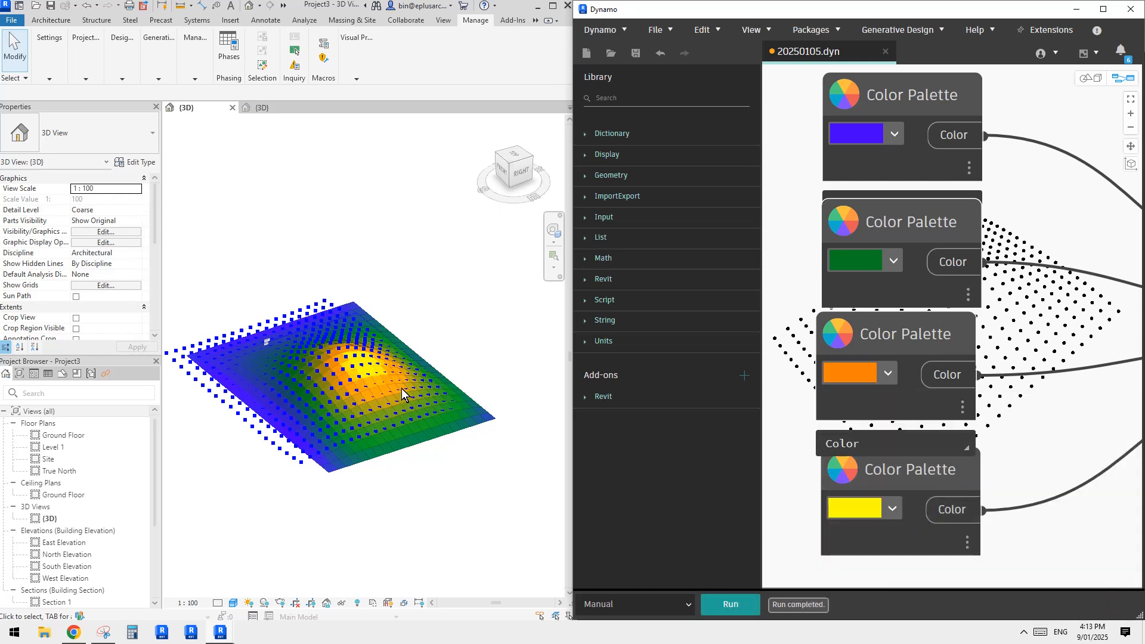
Inspect the recolored mass surface in the Revit 3D view from several angles and compare it with the Dynamo graph
click(487, 249)
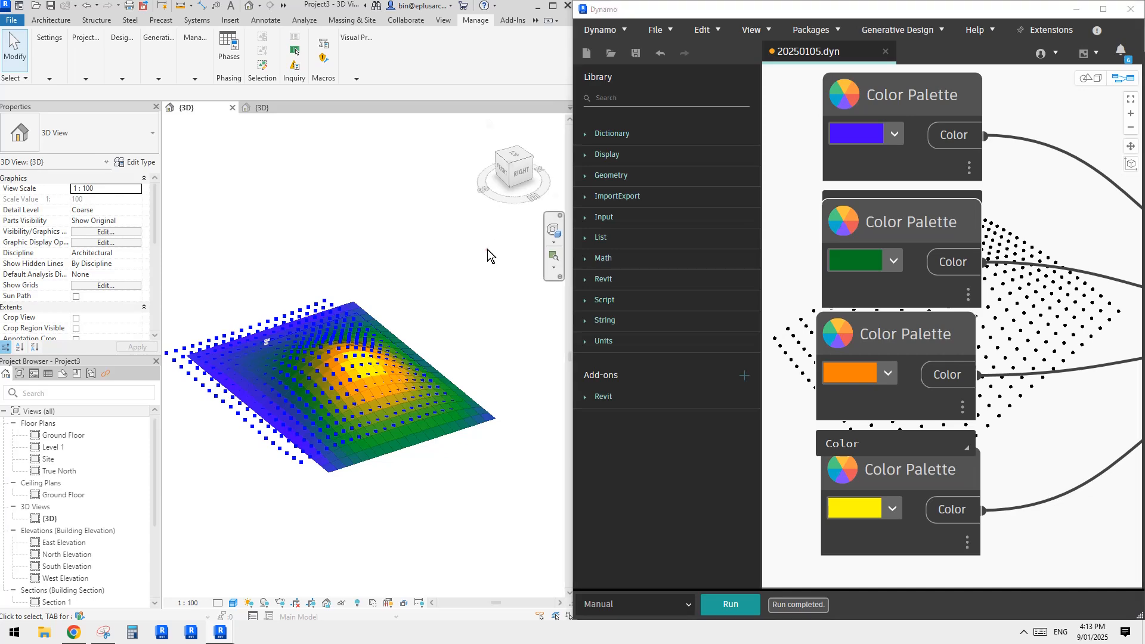
scroll(488, 249, down, 3)
scroll(467, 277, up, 1)
middle_drag(442, 280, 471, 441)
scroll(445, 309, up, 2)
shift+middle_drag(390, 446, 532, 490)
shift+middle_drag(369, 493, 380, 495)
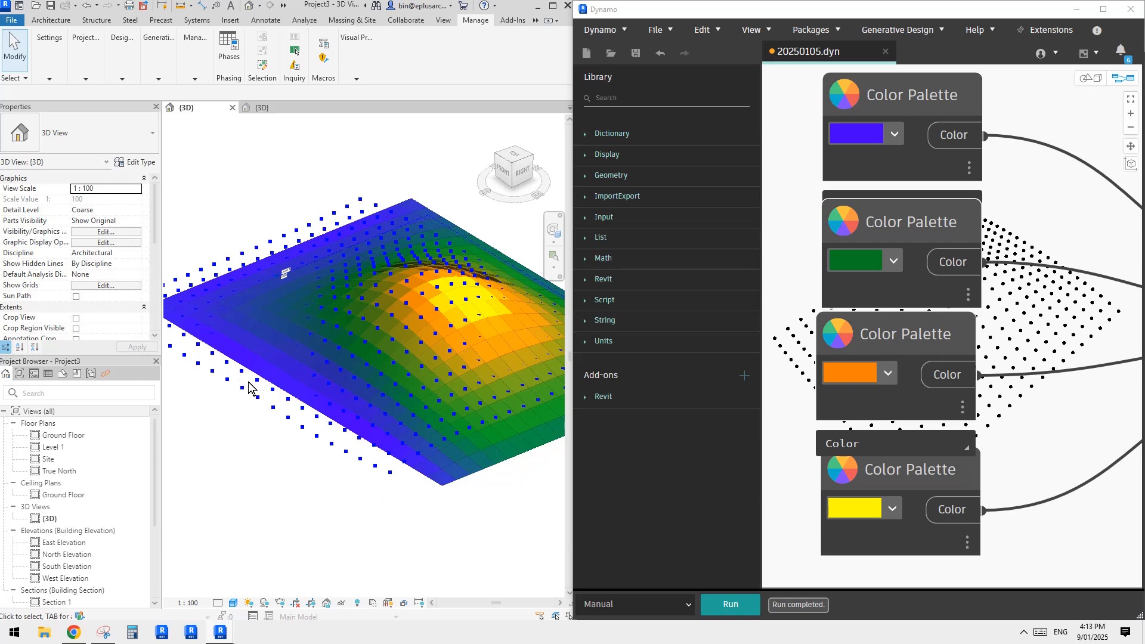
shift+middle_drag(250, 388, 424, 473)
shift+middle_drag(538, 408, 494, 424)
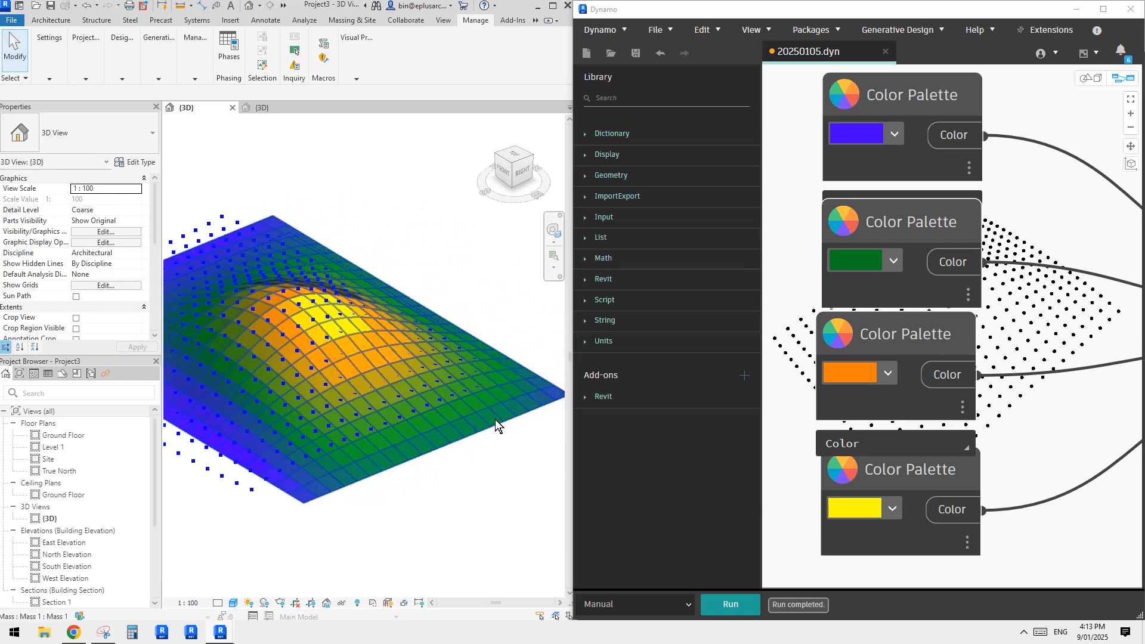
shift+middle_drag(412, 454, 440, 439)
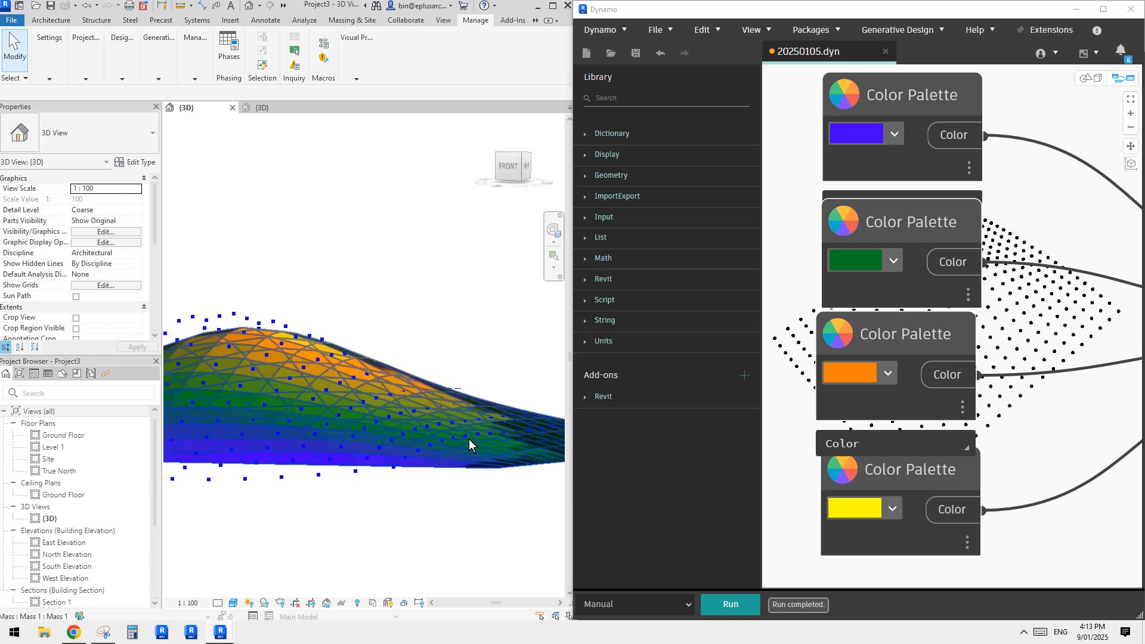
shift+middle_drag(463, 436, 415, 376)
click(414, 376)
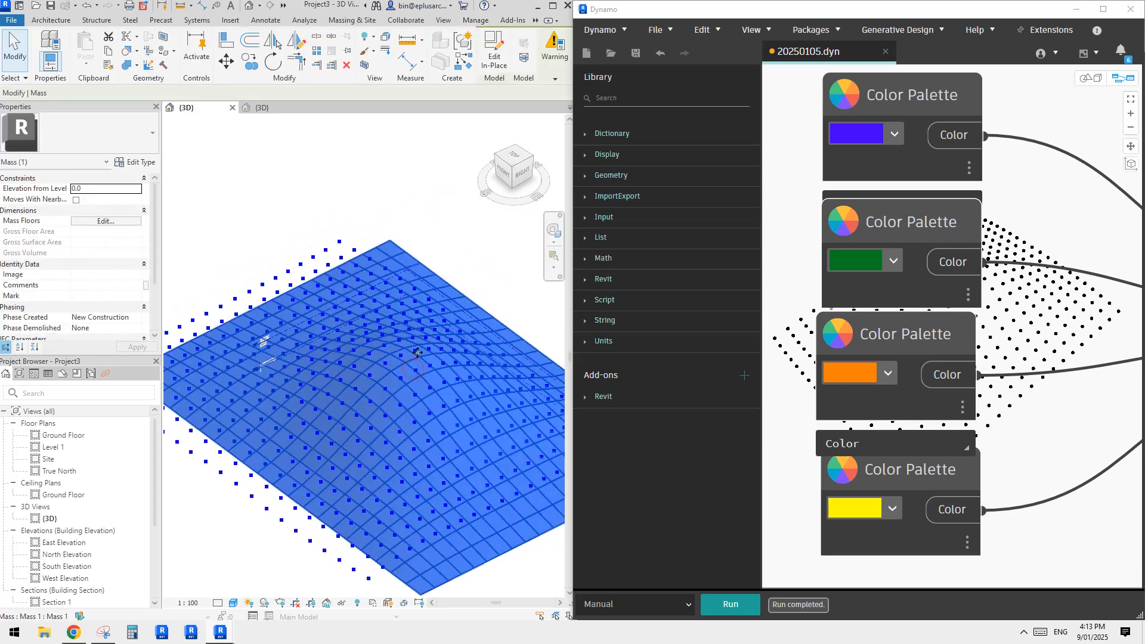
scroll(938, 269, down, 6)
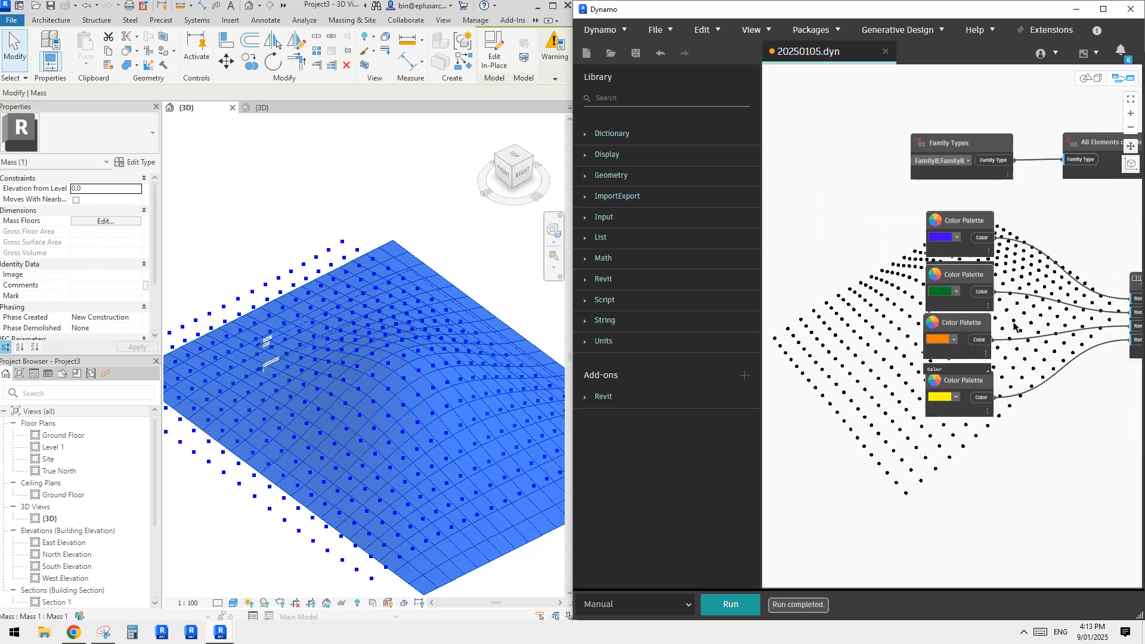
scroll(976, 336, up, 4)
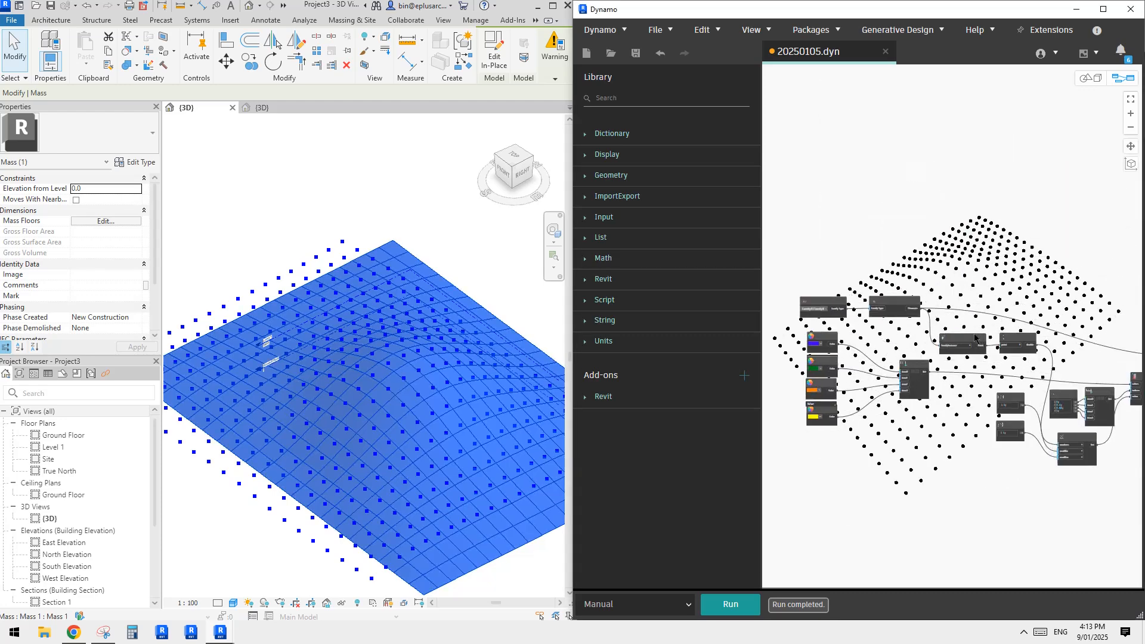
shift+middle_drag(379, 235, 386, 265)
middle_drag(417, 337, 417, 294)
Close the Family8 family view without saving its changes and open the mass for in-place editing
click(257, 108)
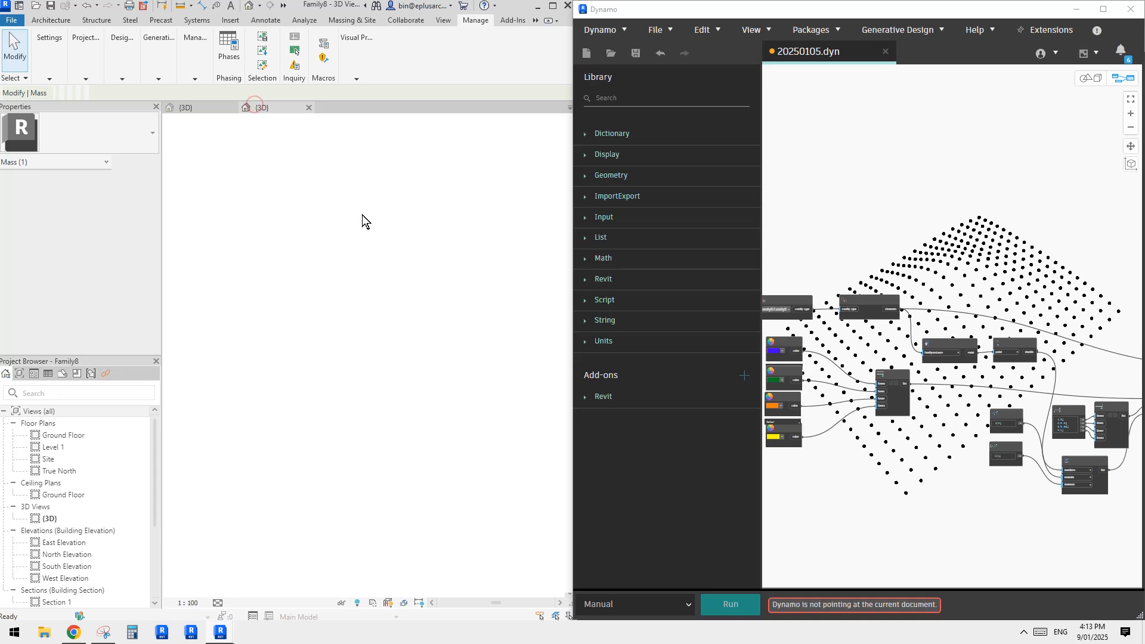
click(309, 108)
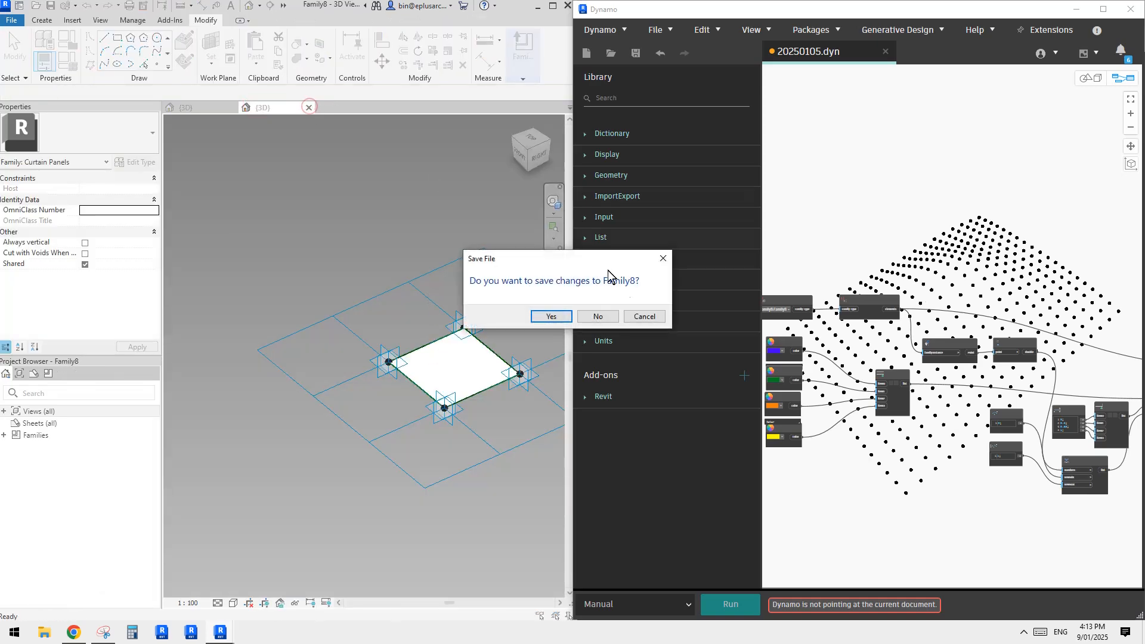
click(596, 316)
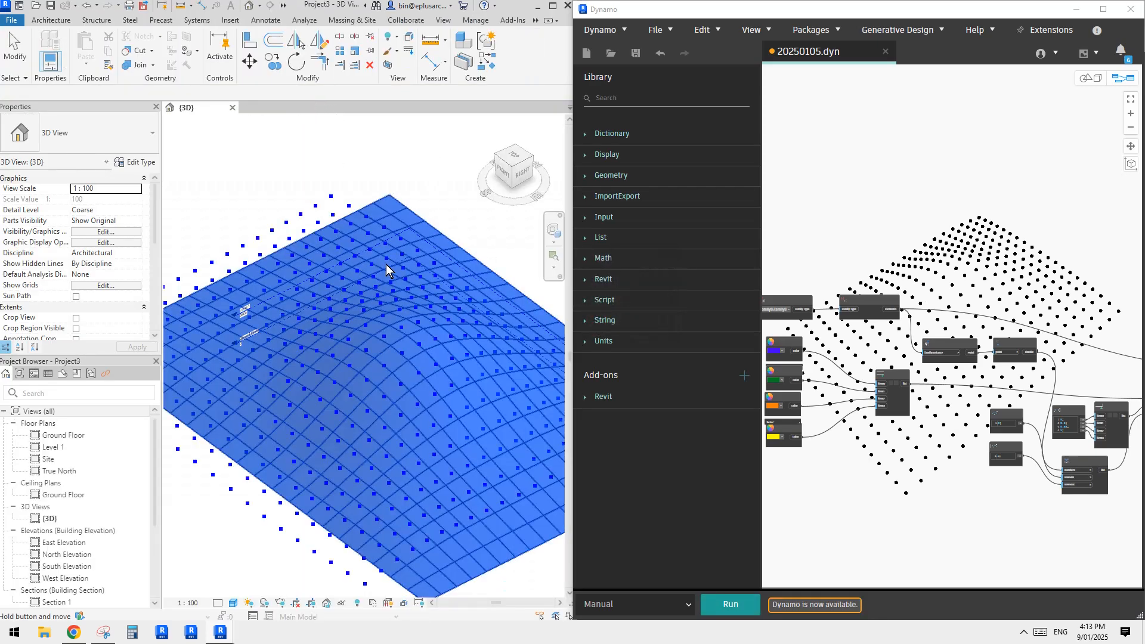
click(391, 350)
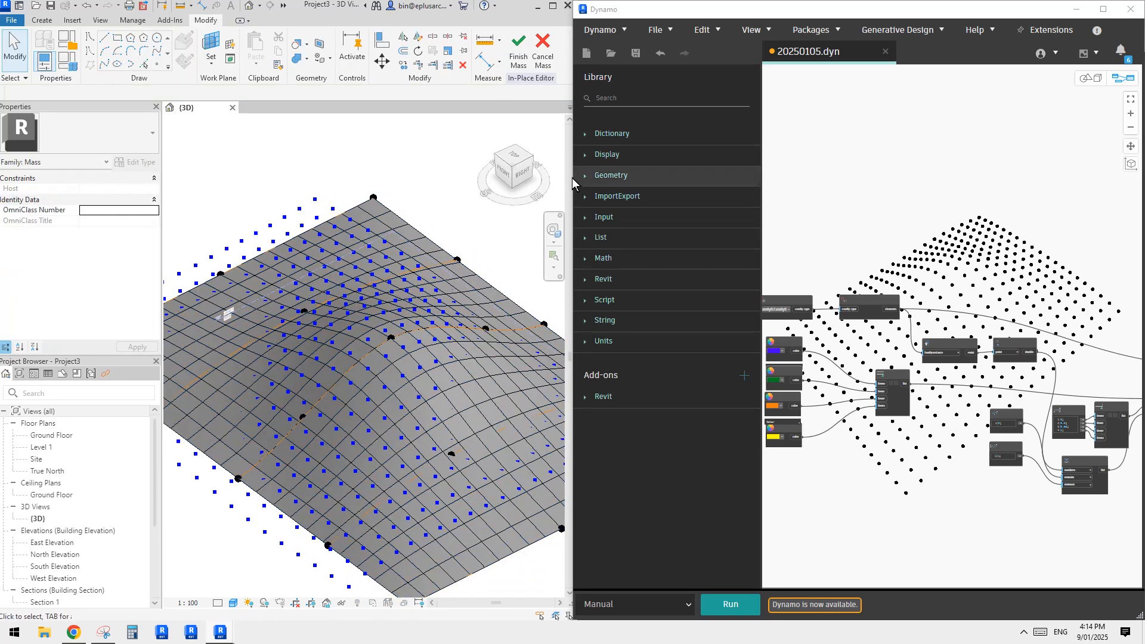
Narrow the Dynamo window and its library, and widen the Revit window to fill the freed space
drag(761, 196, 574, 197)
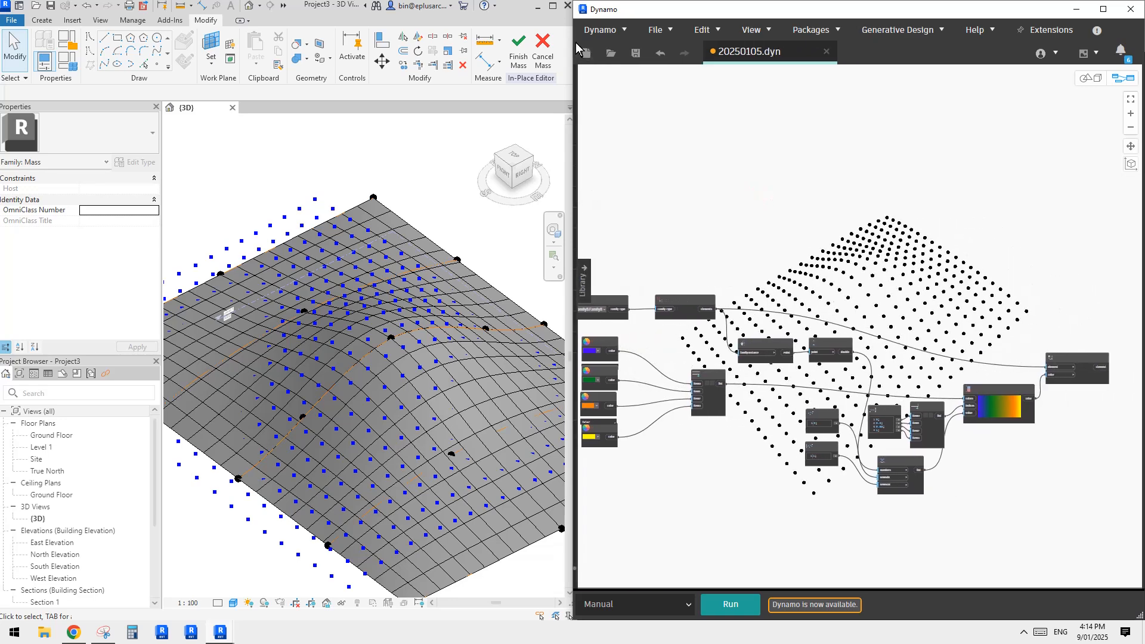
drag(572, 40, 704, 56)
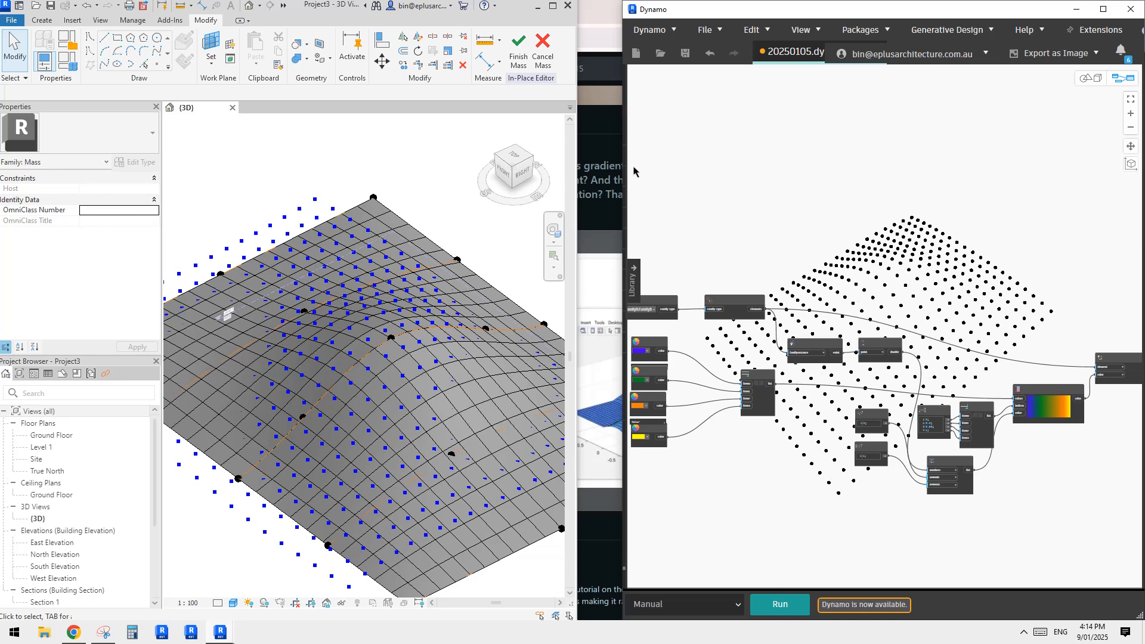
click(634, 277)
drag(826, 228, 727, 228)
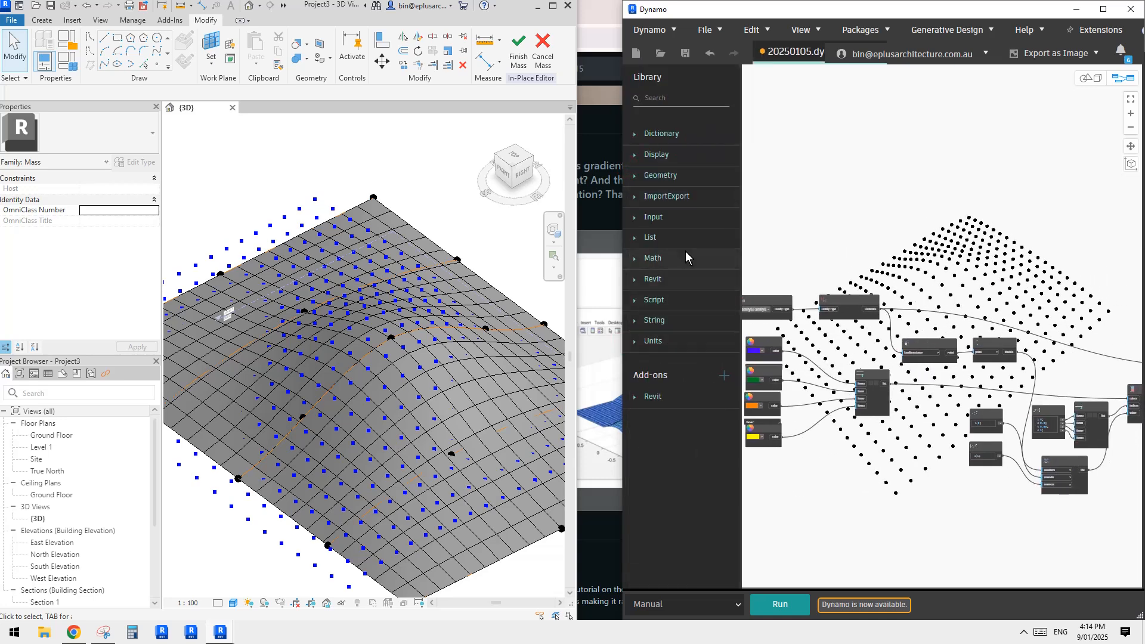
drag(574, 234, 623, 235)
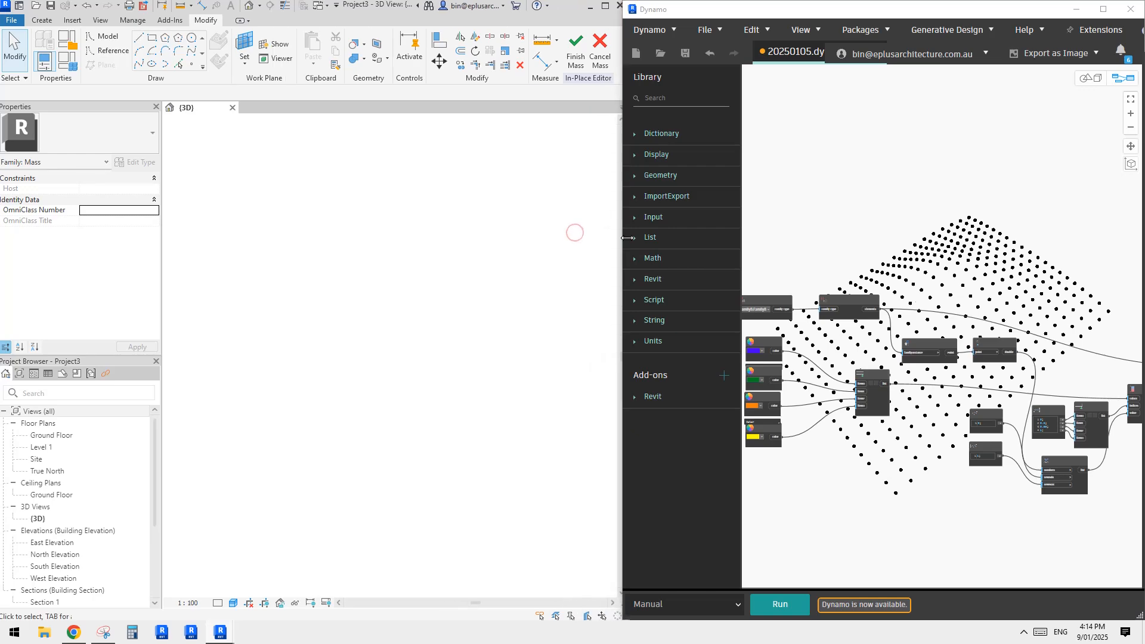
Try turning off the component representation of the Family8 divided surface
scroll(456, 308, up, 3)
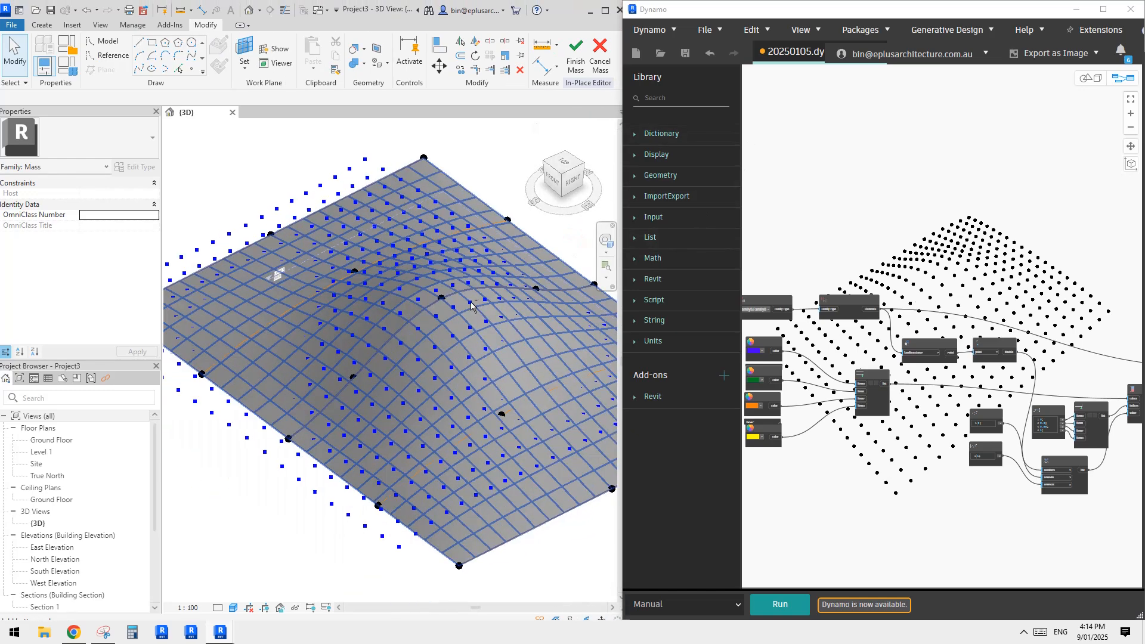
click(446, 319)
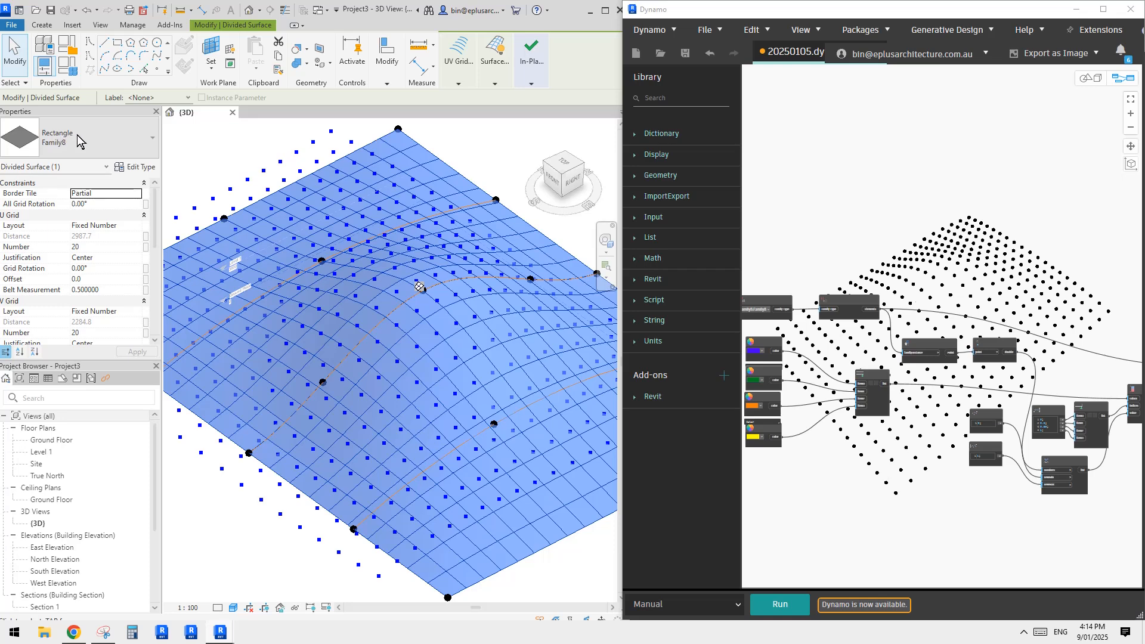
click(495, 59)
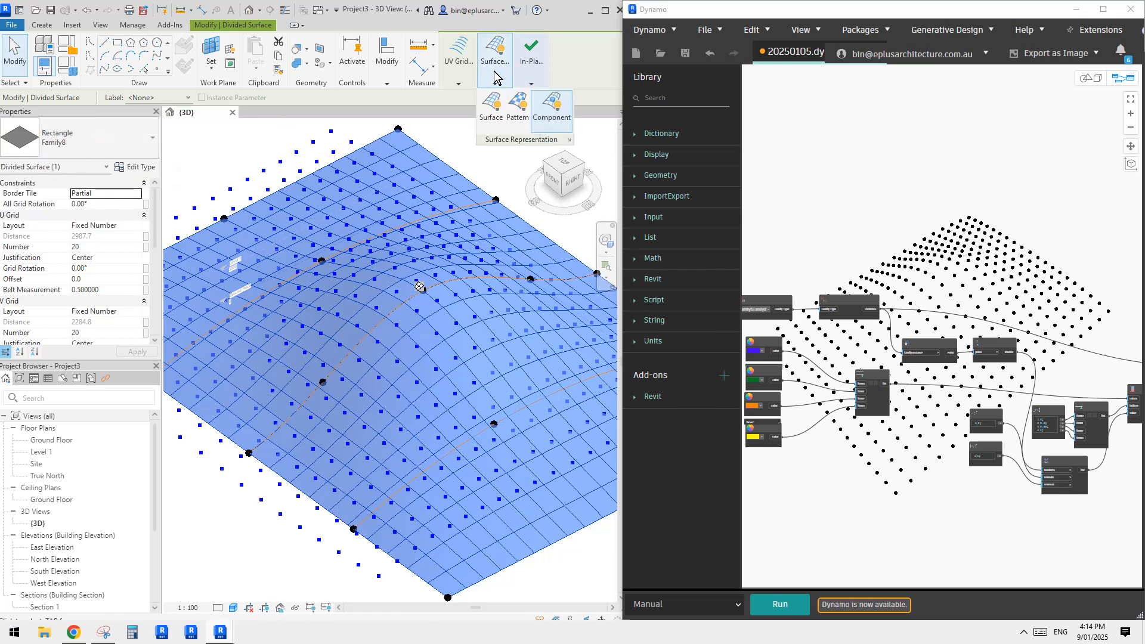
click(552, 118)
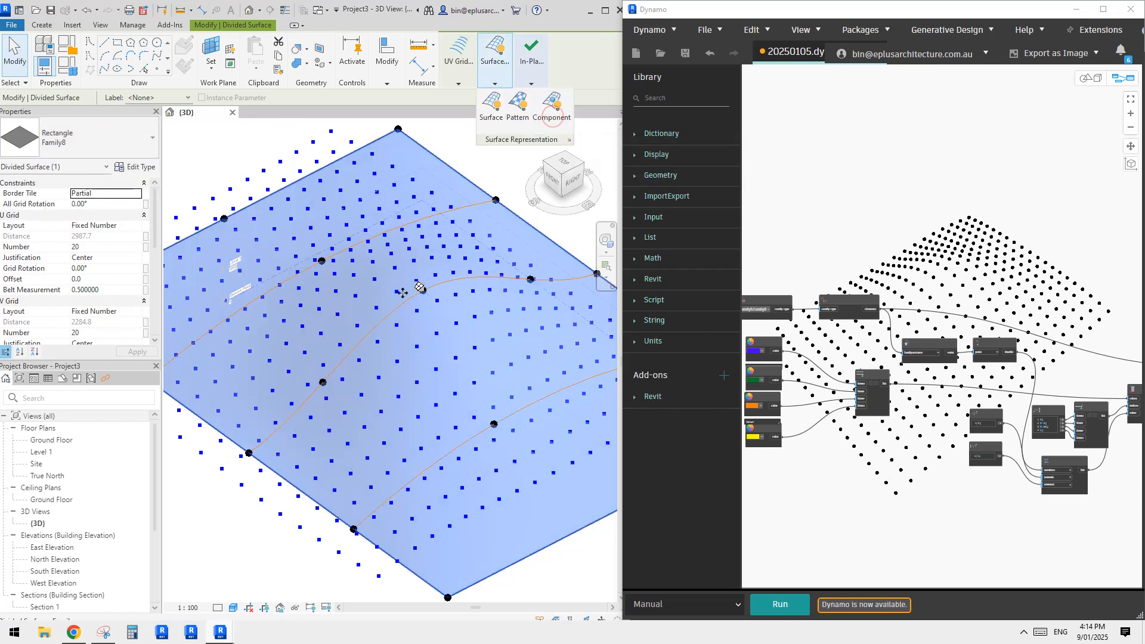
key(Escape)
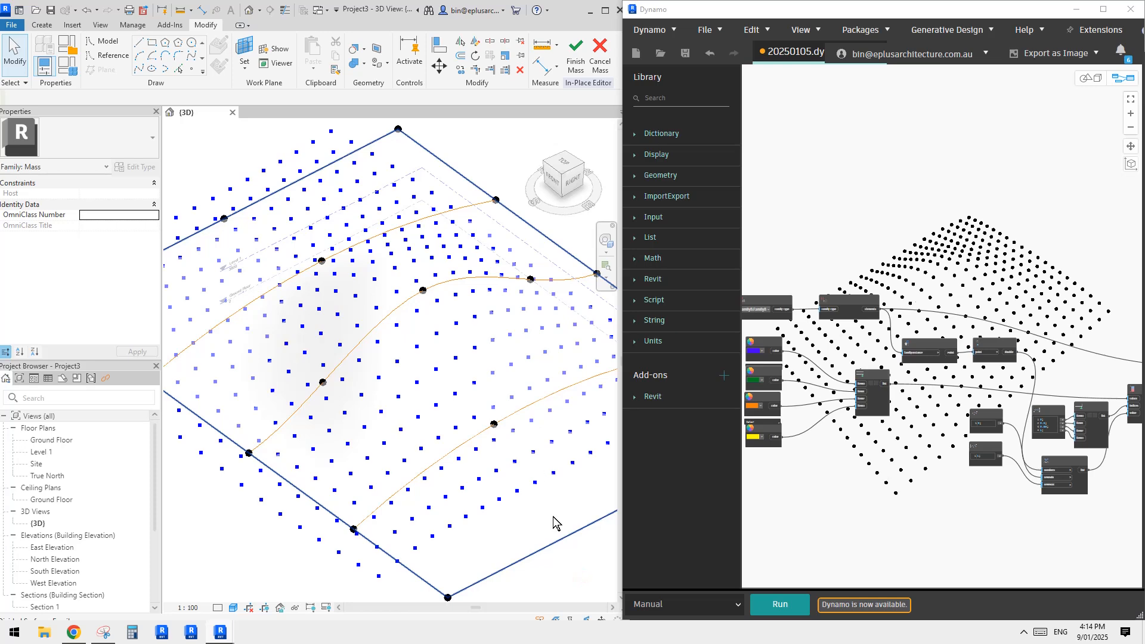
Try removing the Family8 divided surface and dividing the underlying form again with Divide Surface
click(483, 360)
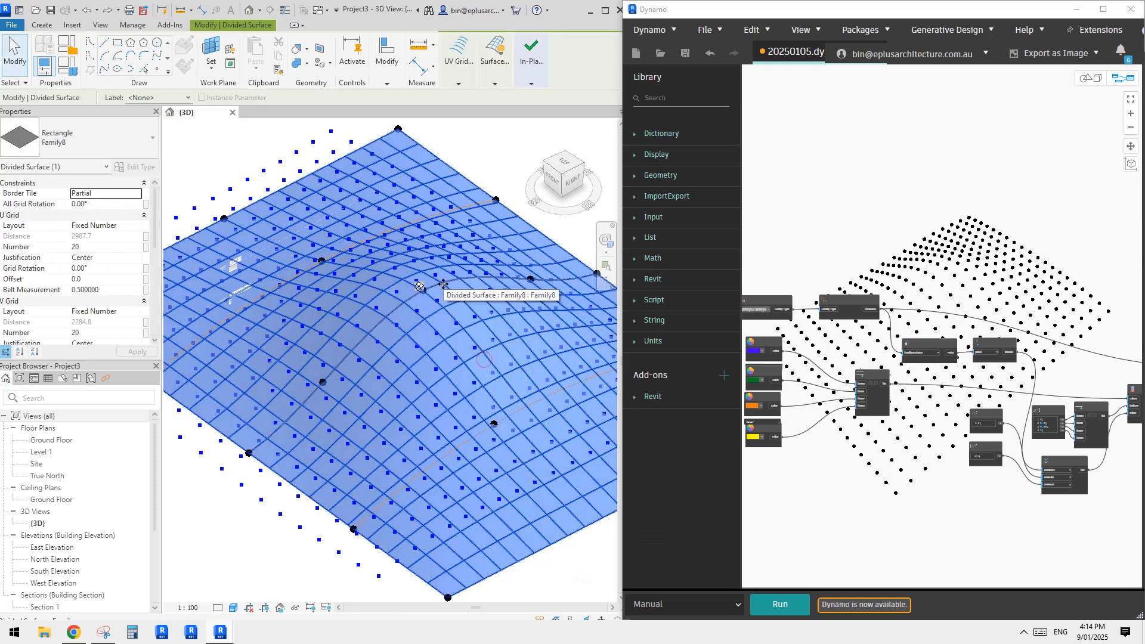
key(Escape)
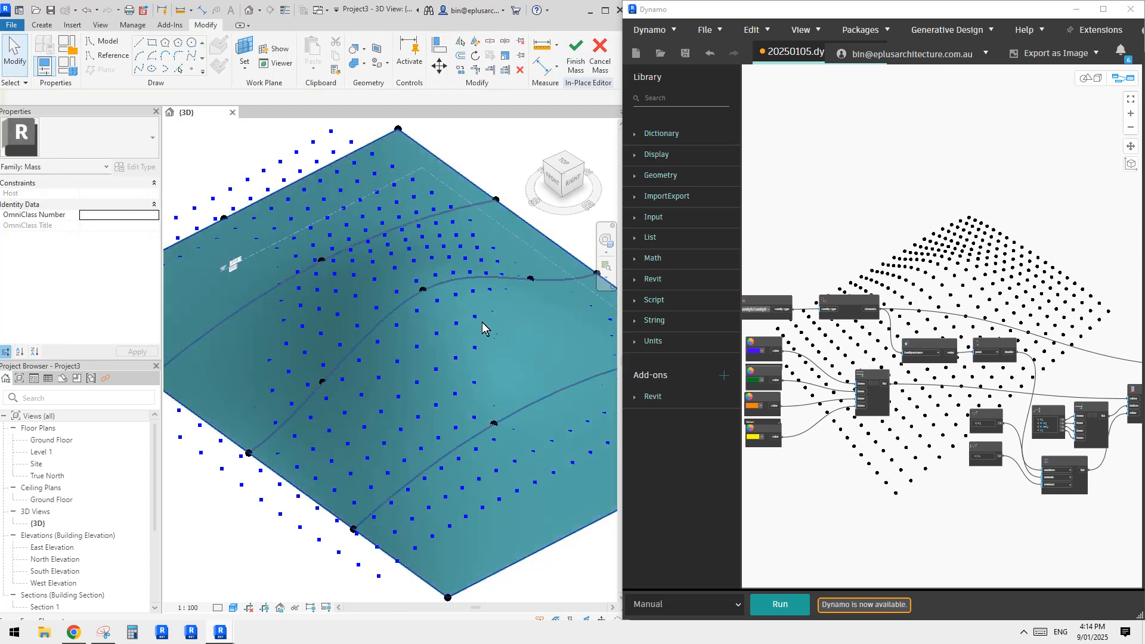
middle_drag(552, 351, 538, 334)
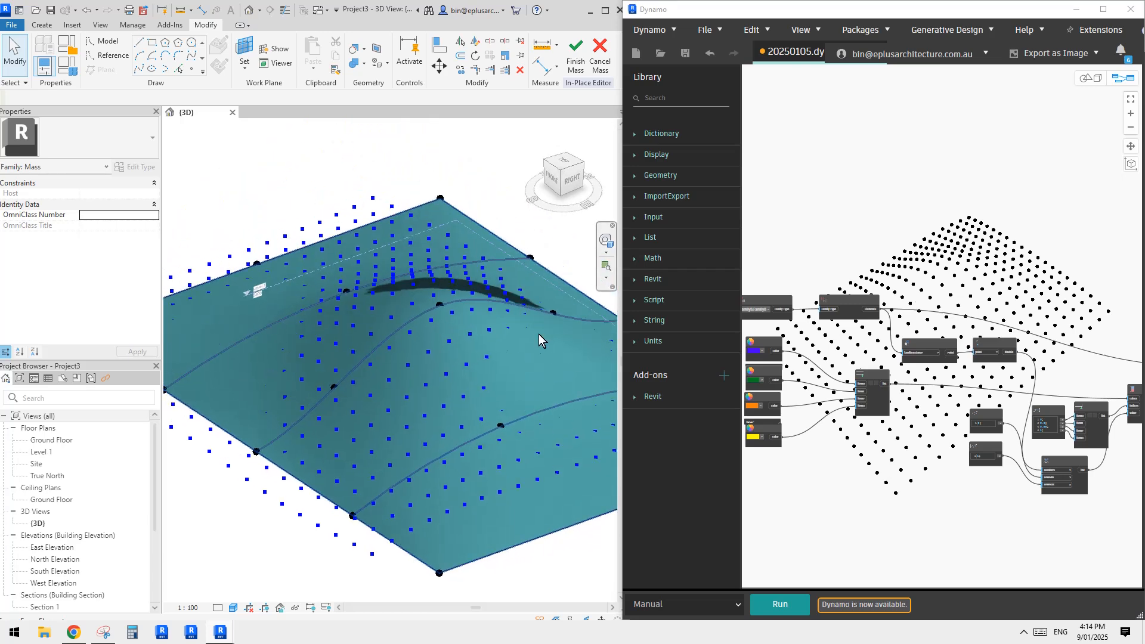
click(538, 333)
scroll(539, 343, up, 2)
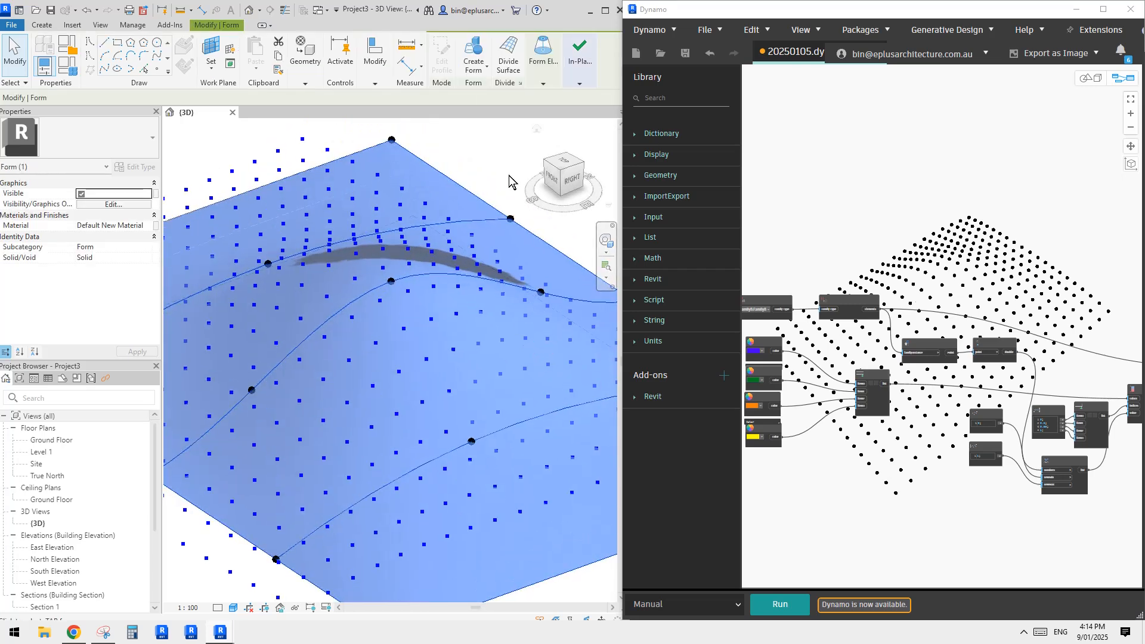
click(508, 57)
mouse_move(516, 63)
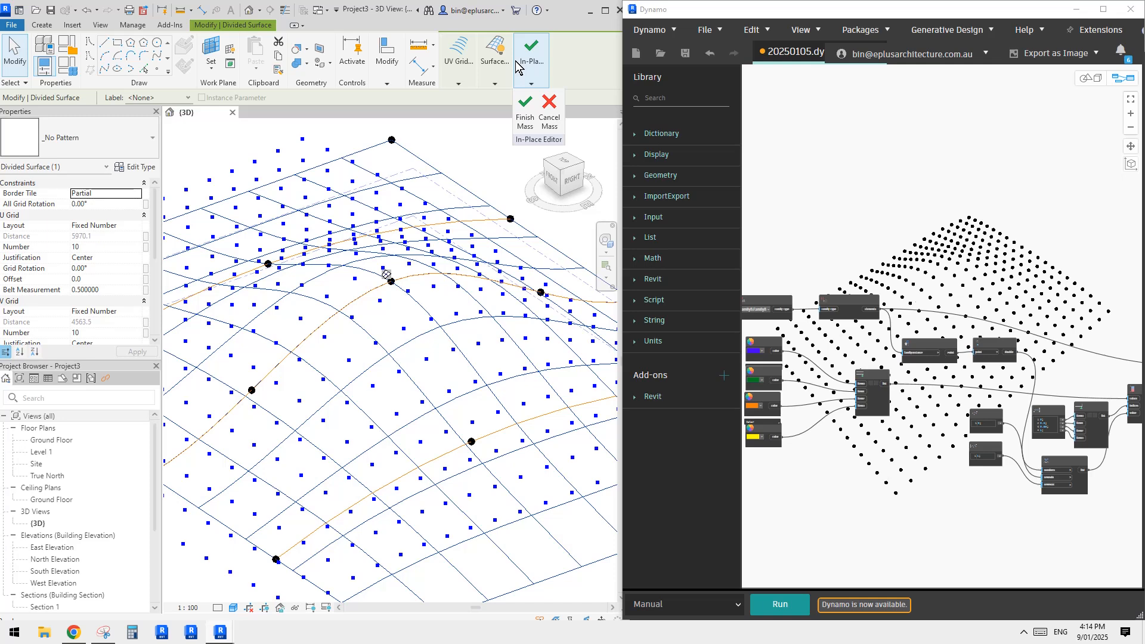
key(Escape)
scroll(528, 163, down, 1)
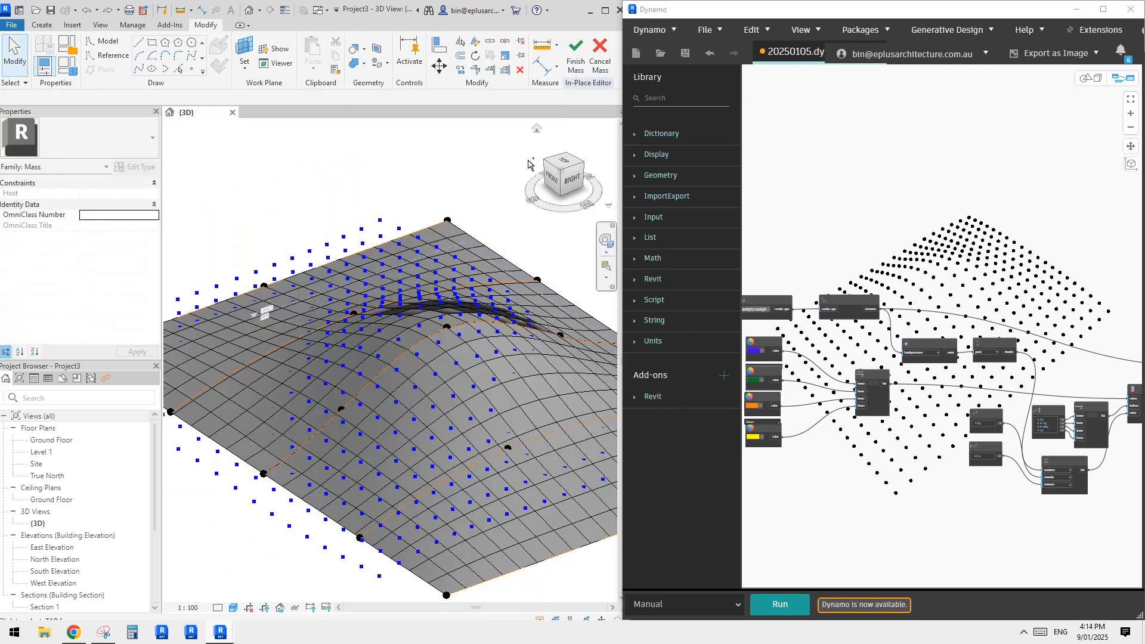
Change the divided surface's type from the Family8 panel to the plain Rectangle pattern
click(546, 399)
click(99, 142)
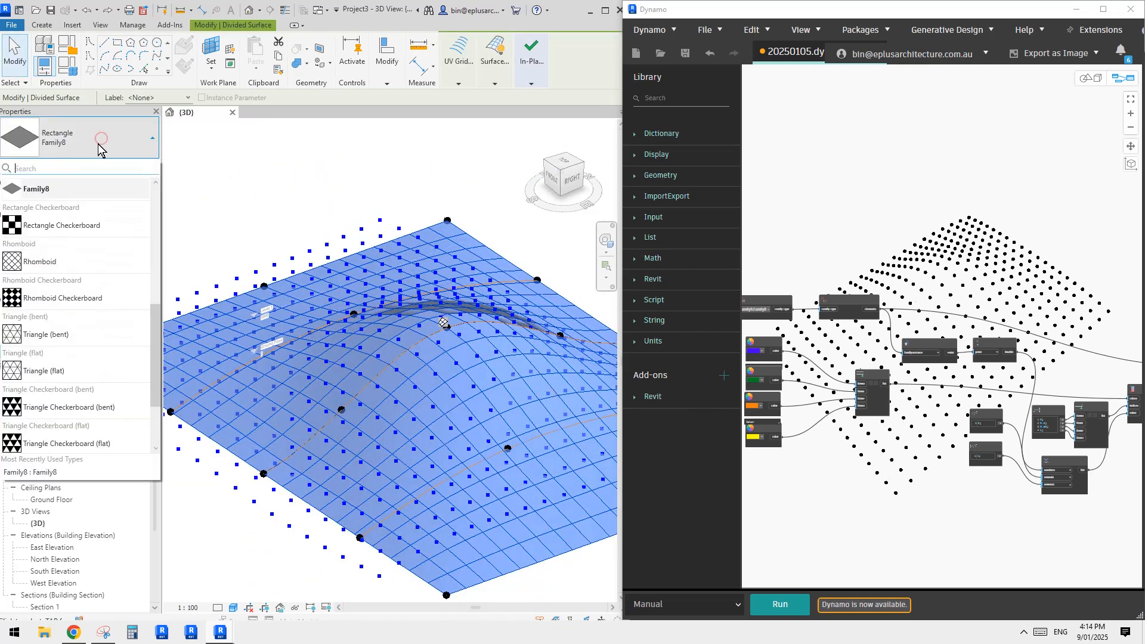
scroll(84, 248, up, 3)
click(84, 250)
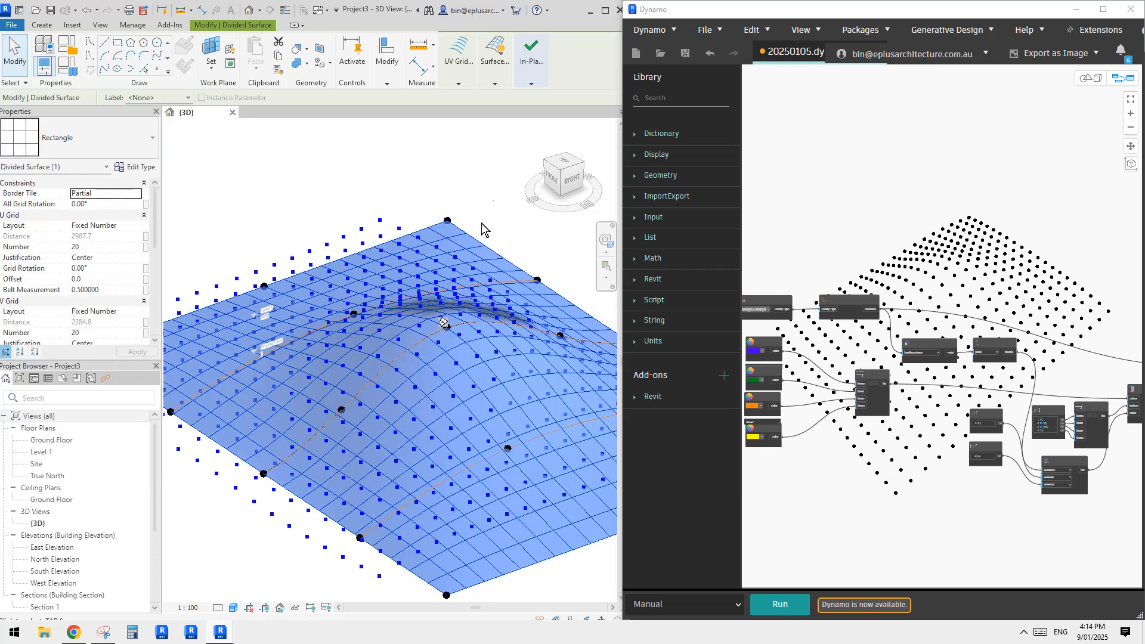
Check the surface settings in the divided surface's Surface Representation options, then close them without changes
click(531, 83)
click(494, 83)
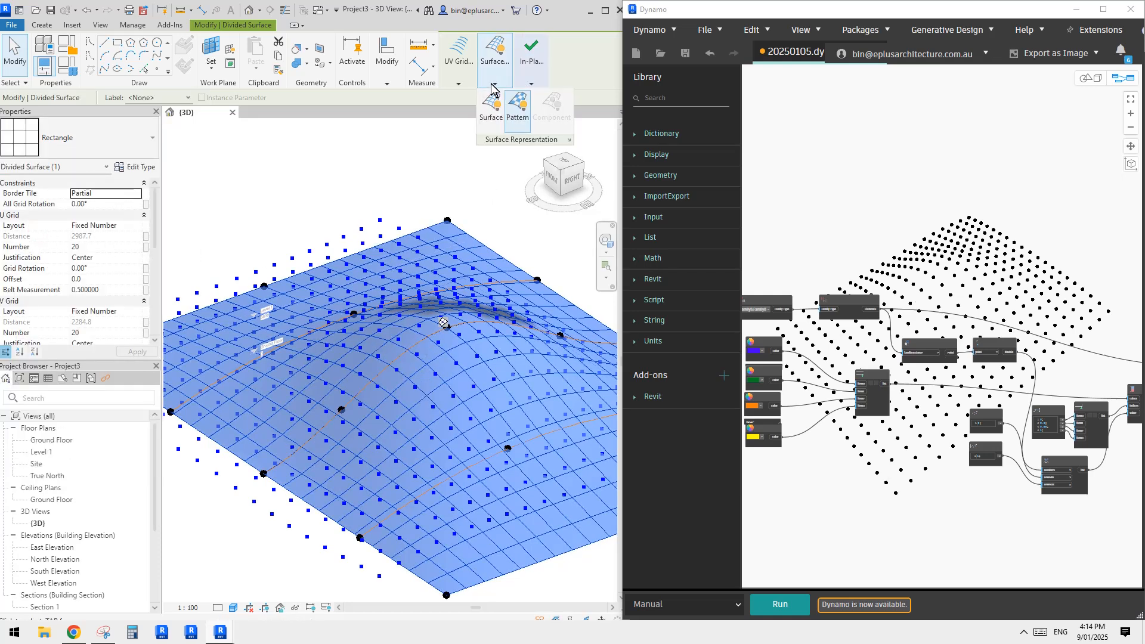
click(569, 140)
click(231, 264)
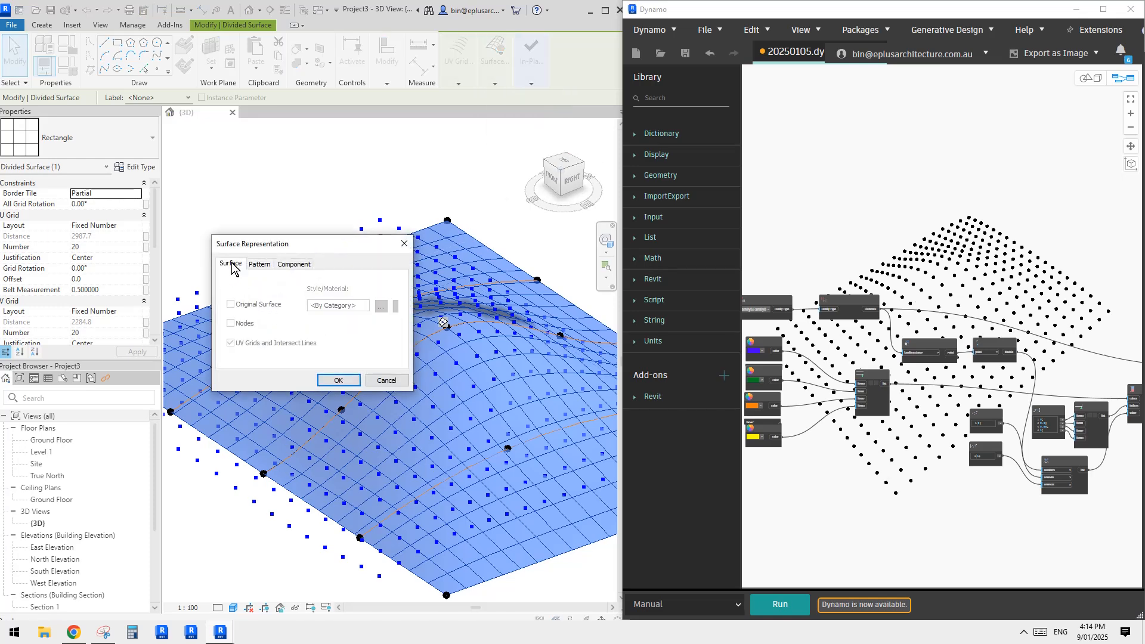
click(403, 244)
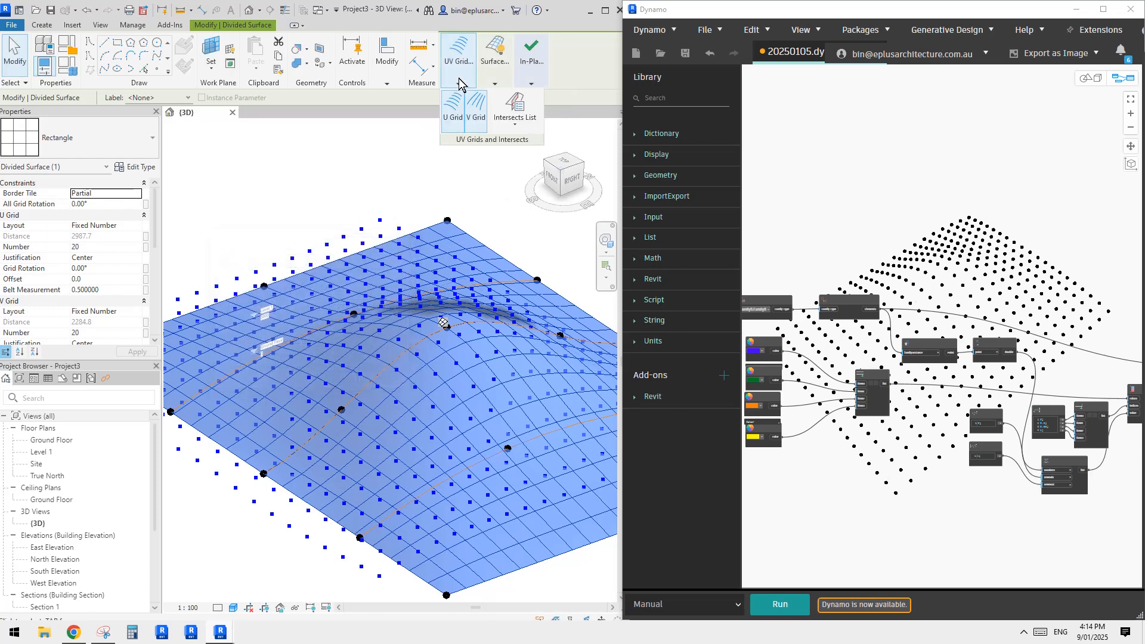
Turn off the divided surface's pattern representation and turn on its surface representation
click(495, 84)
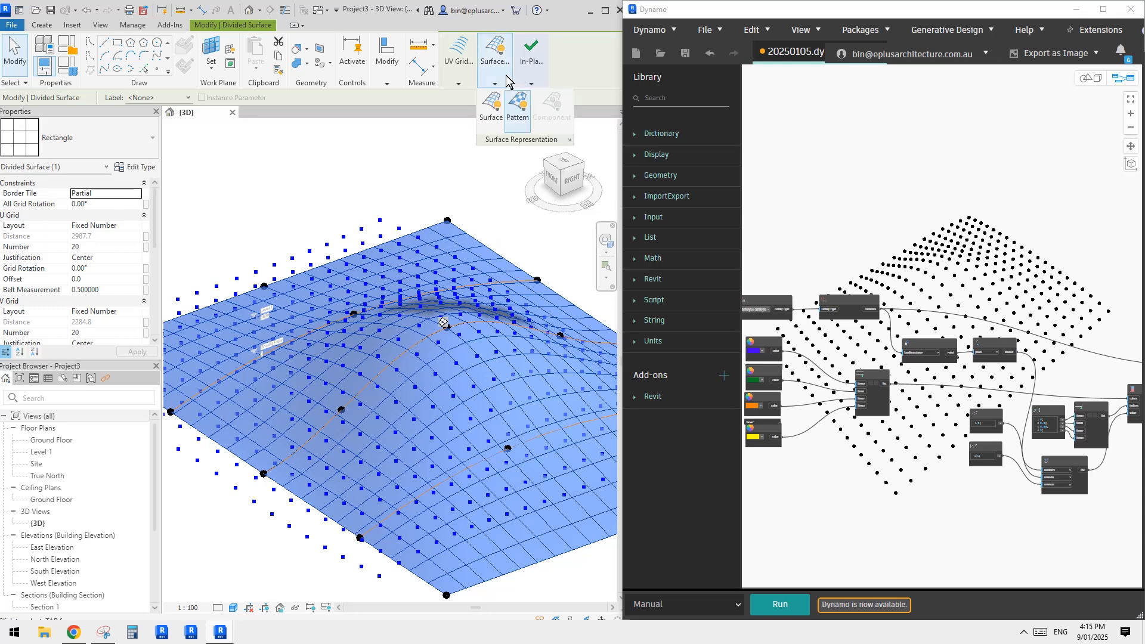
click(515, 118)
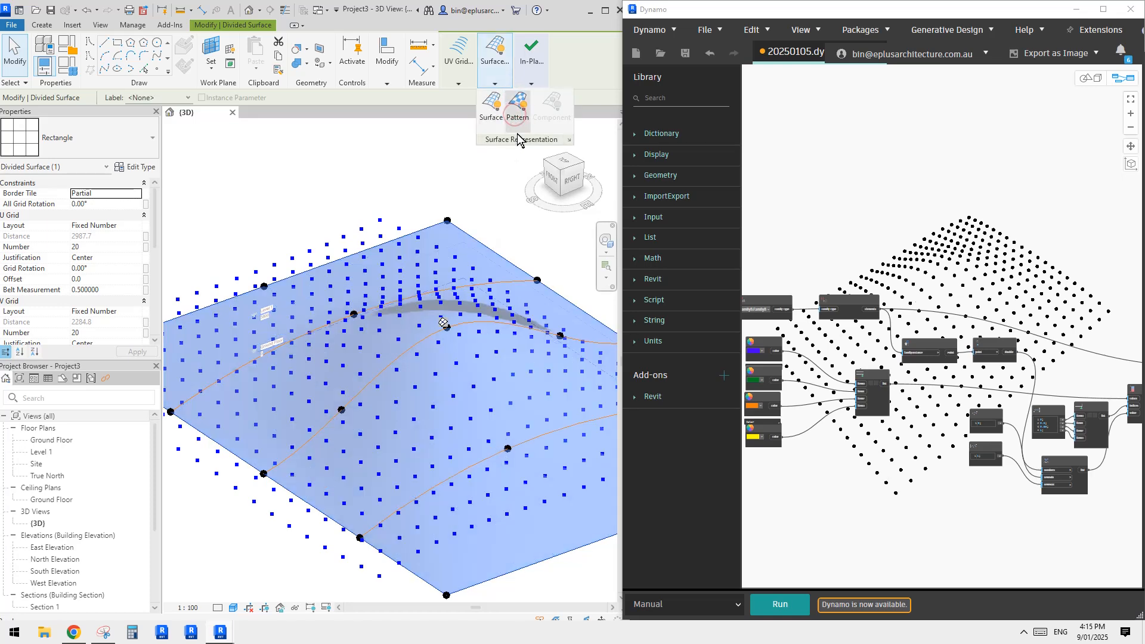
click(517, 119)
click(495, 114)
click(520, 114)
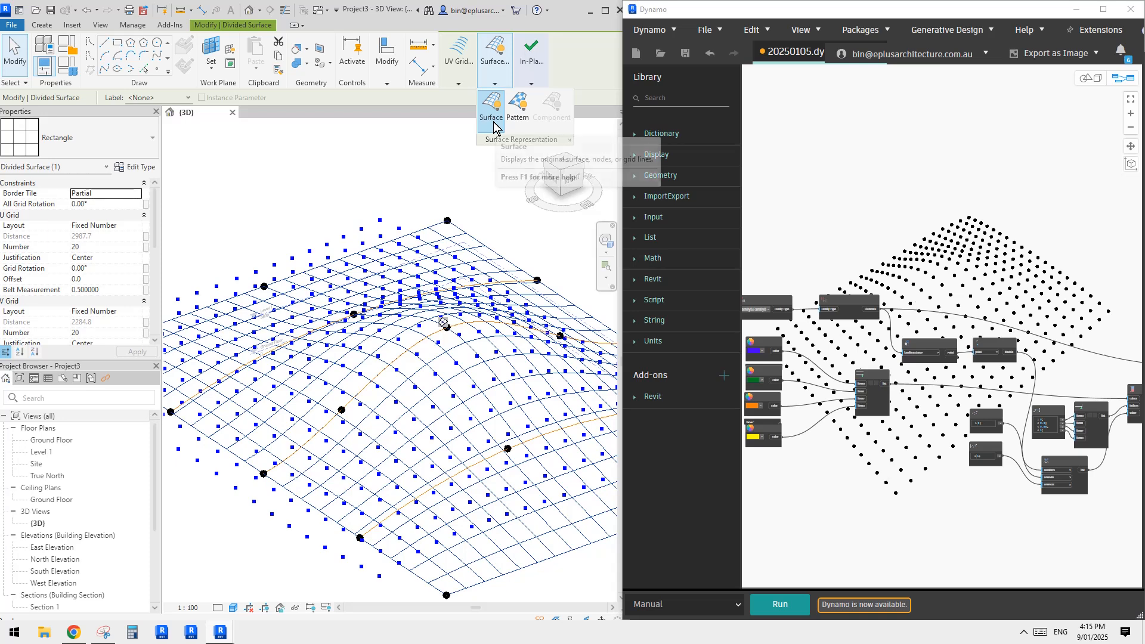
Enable Nodes in the divided surface's surface representation settings
click(569, 141)
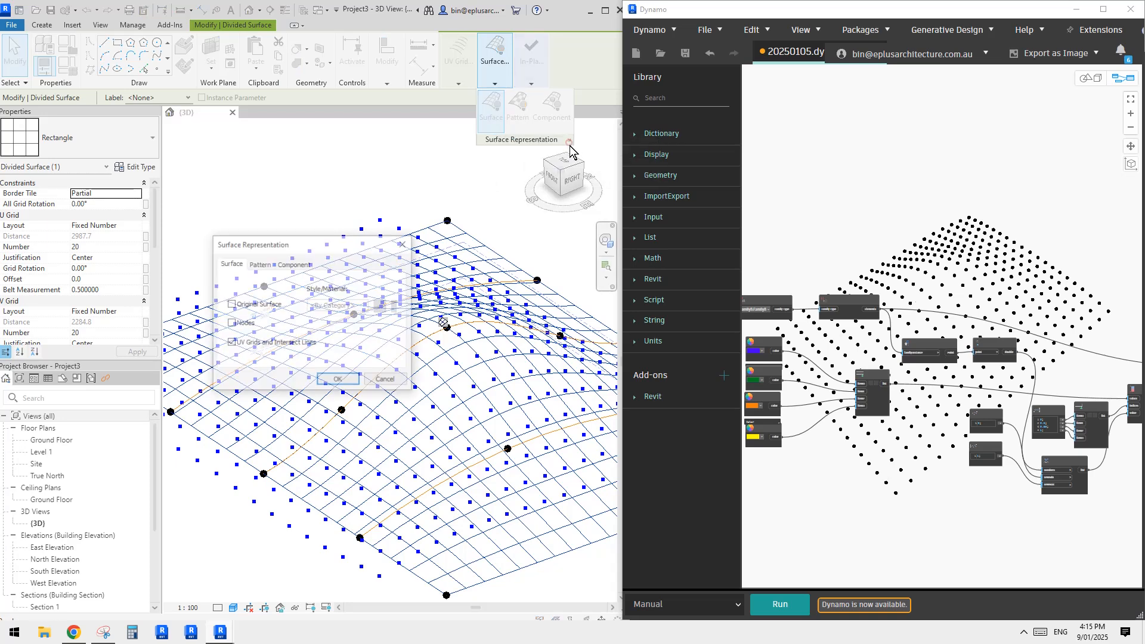
click(232, 324)
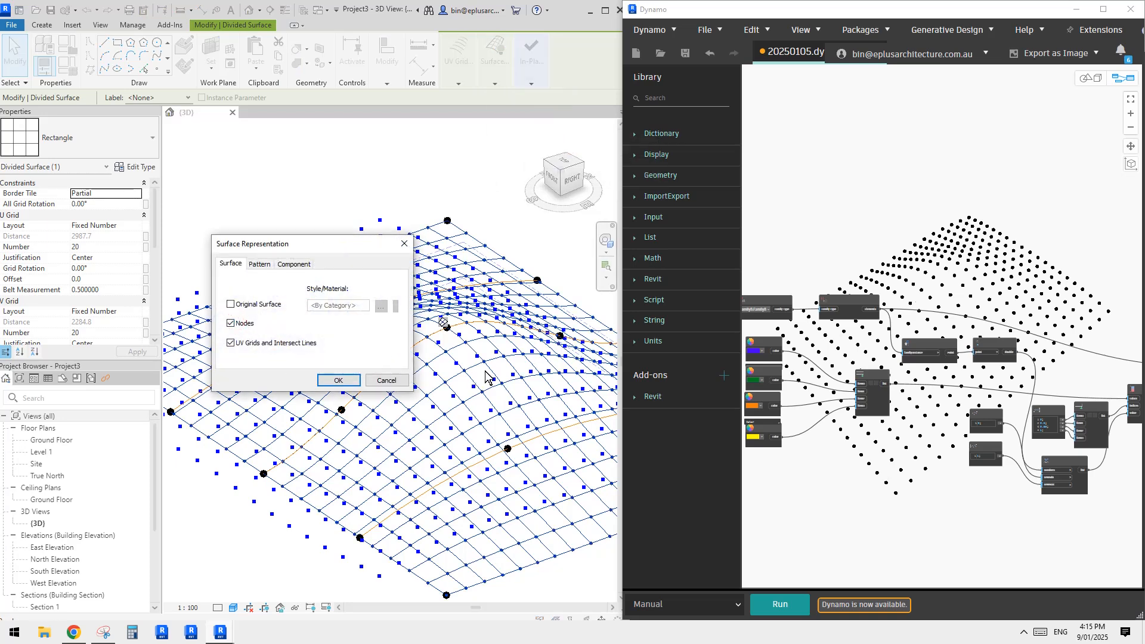
click(336, 381)
Turn off the geometry preview of the FamilyInstance.Location node in Dynamo and run the graph
right_click(926, 351)
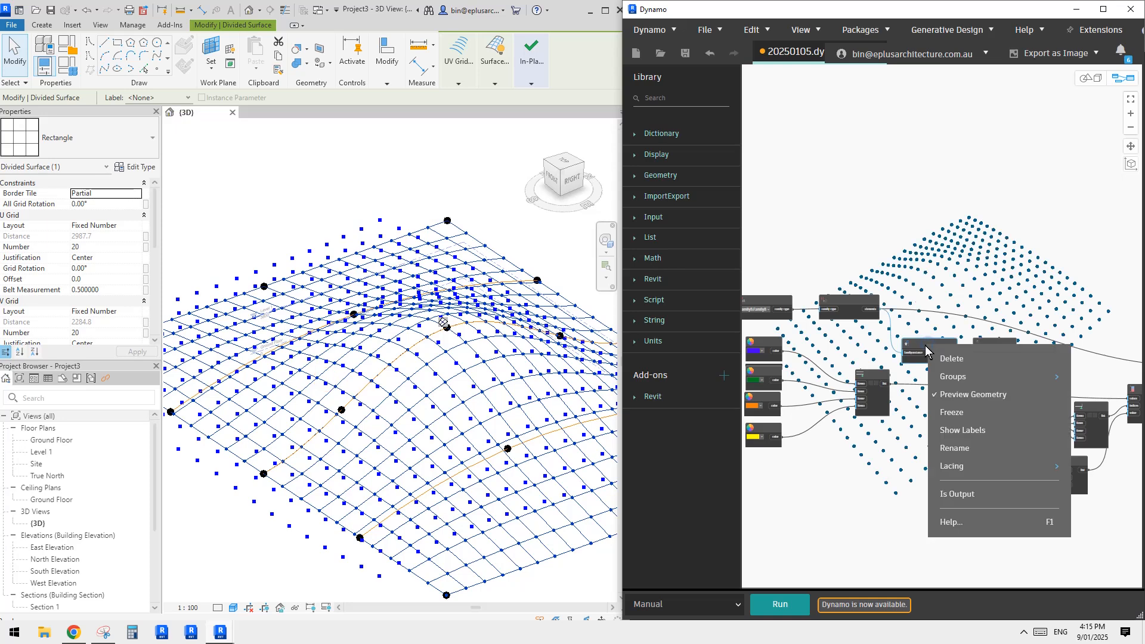
click(951, 395)
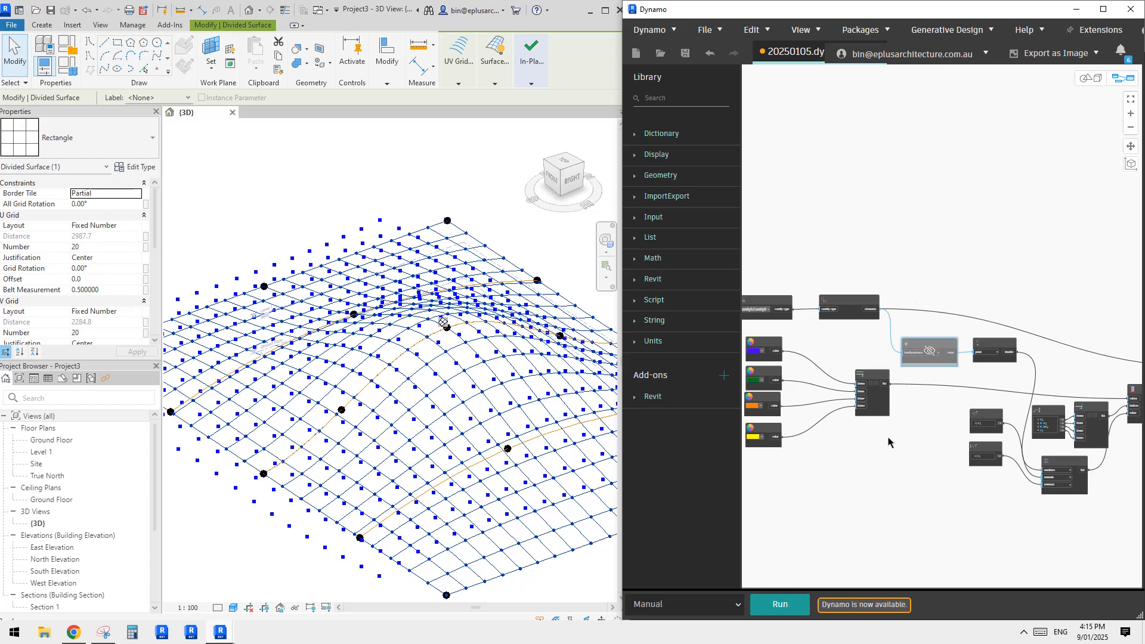
scroll(902, 420, up, 3)
middle_drag(823, 313, 880, 304)
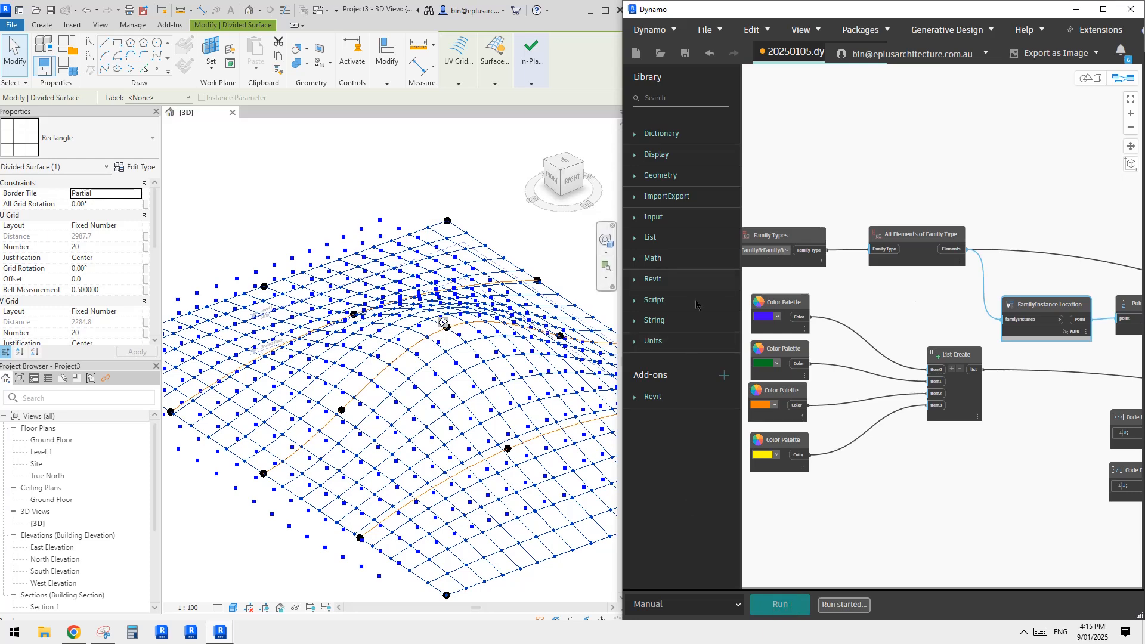
Look through the types offered by the Family Types node and review the surface grid in Revit
click(784, 250)
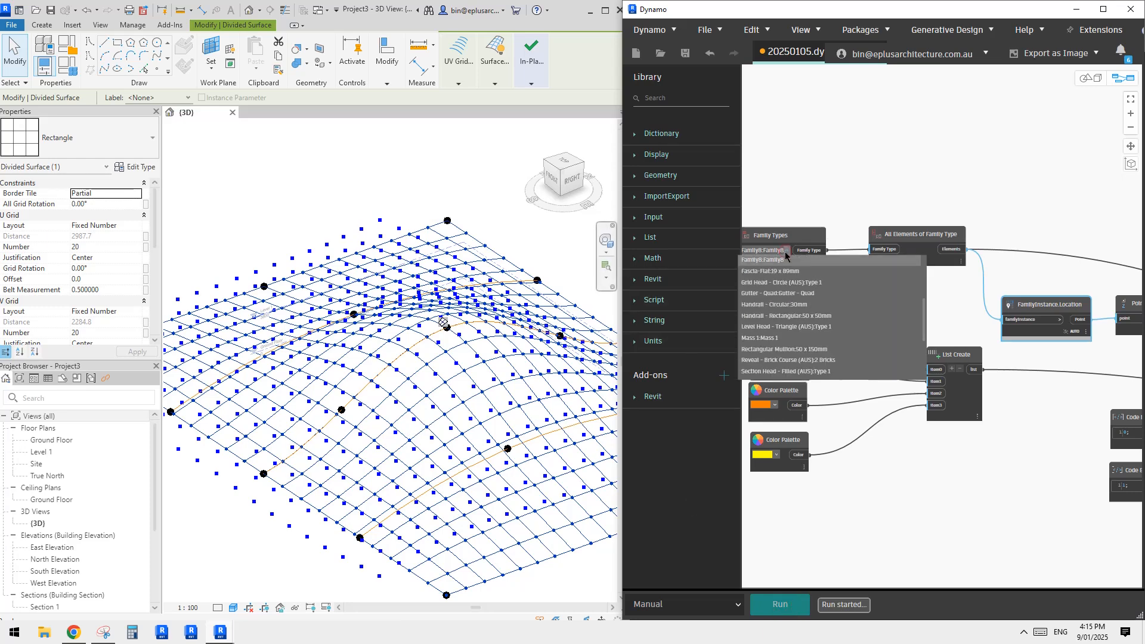
click(480, 331)
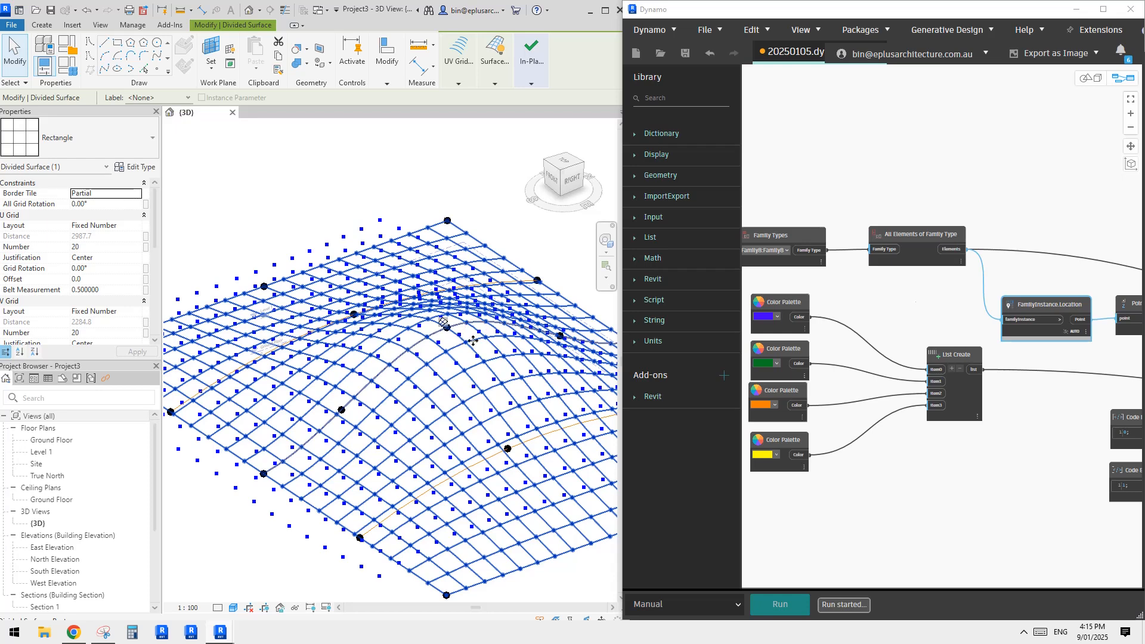
scroll(457, 342, down, 2)
middle_drag(473, 340, 489, 370)
middle_drag(938, 298, 924, 310)
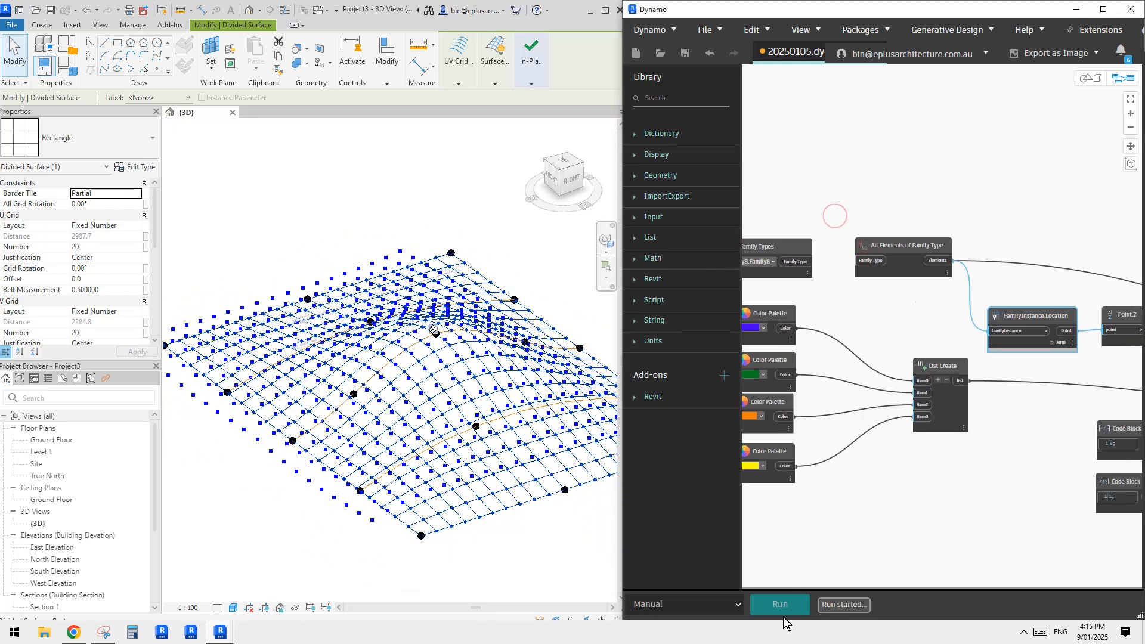
click(955, 514)
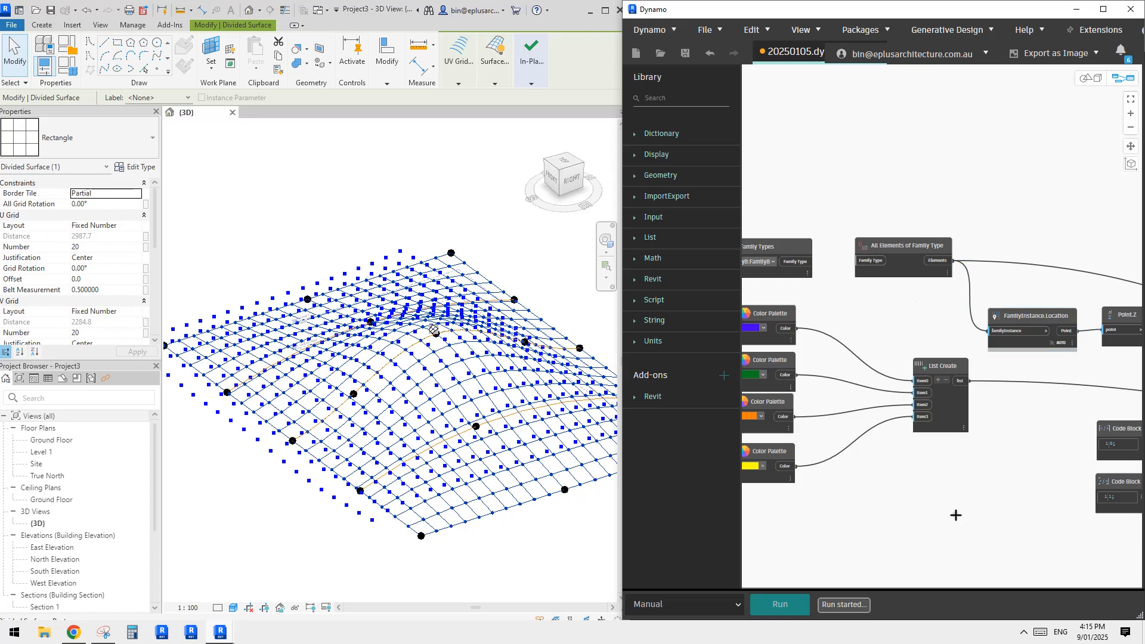
Finish the in-place mass editing in Revit
middle_drag(510, 267, 506, 278)
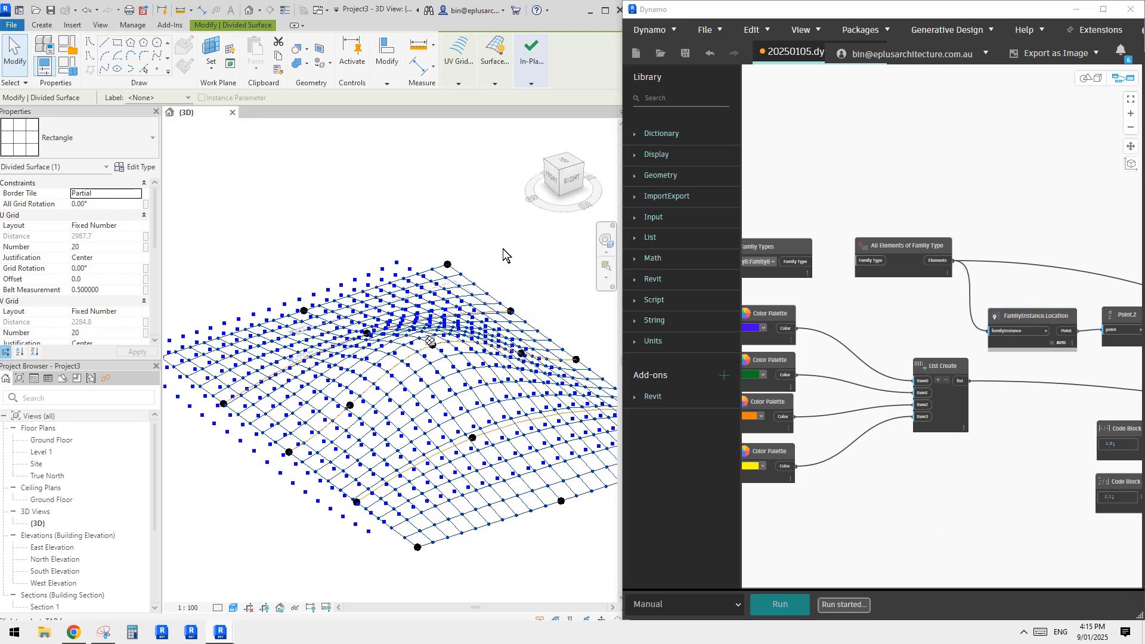
mouse_move(526, 80)
click(526, 126)
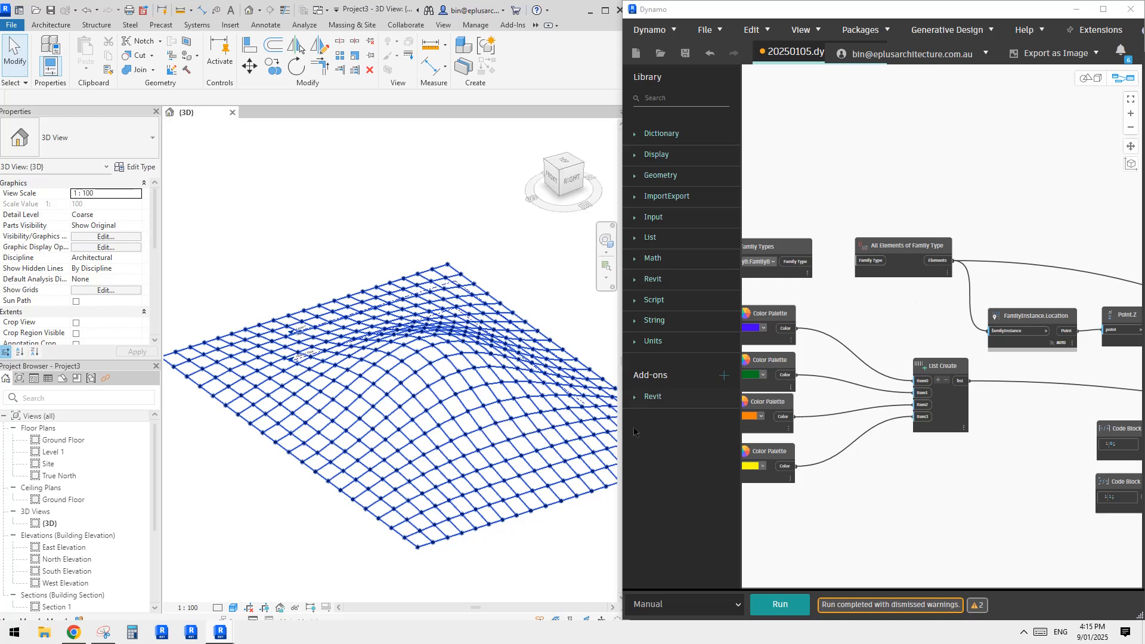
Select the finished mass and inspect its grid and nodes up close, then deselect it
scroll(477, 375, up, 3)
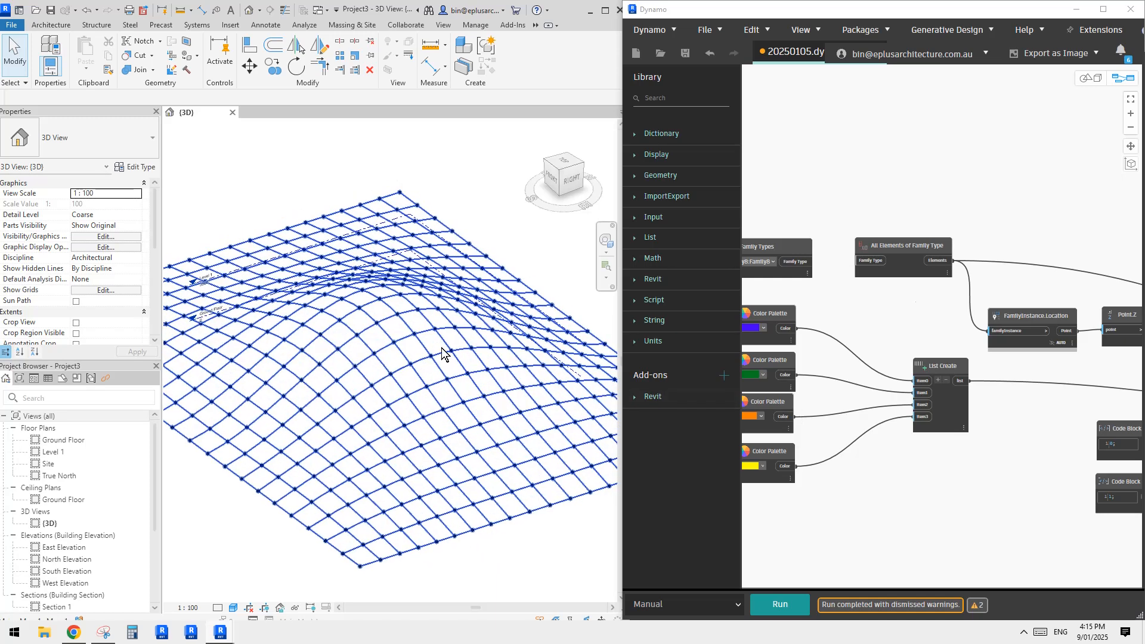
click(425, 339)
scroll(453, 349, up, 2)
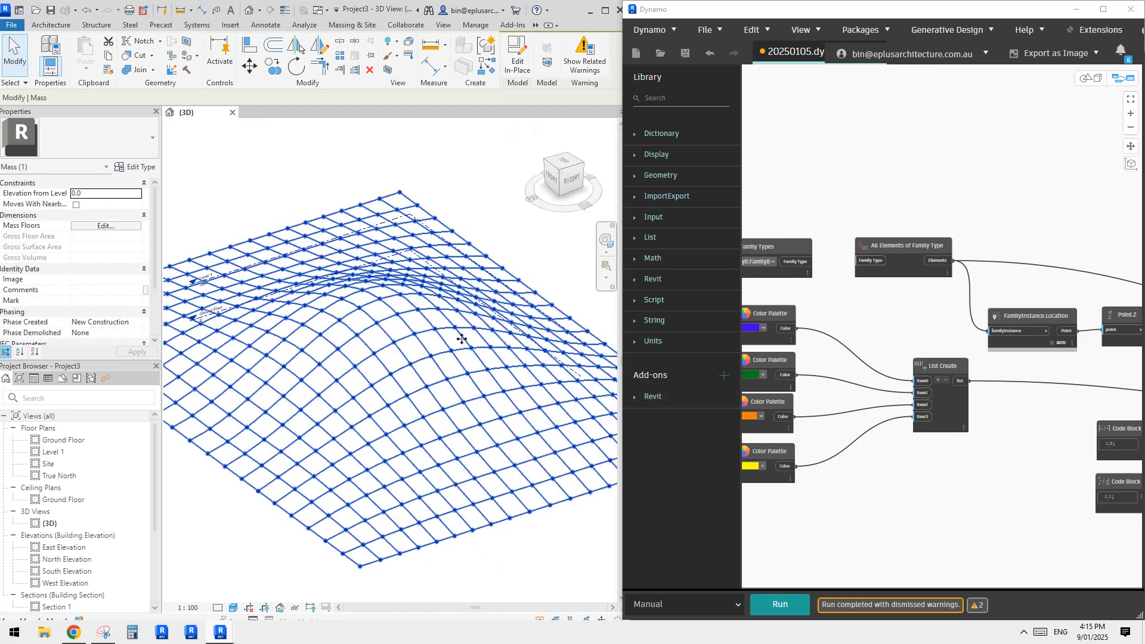
middle_drag(411, 347, 435, 328)
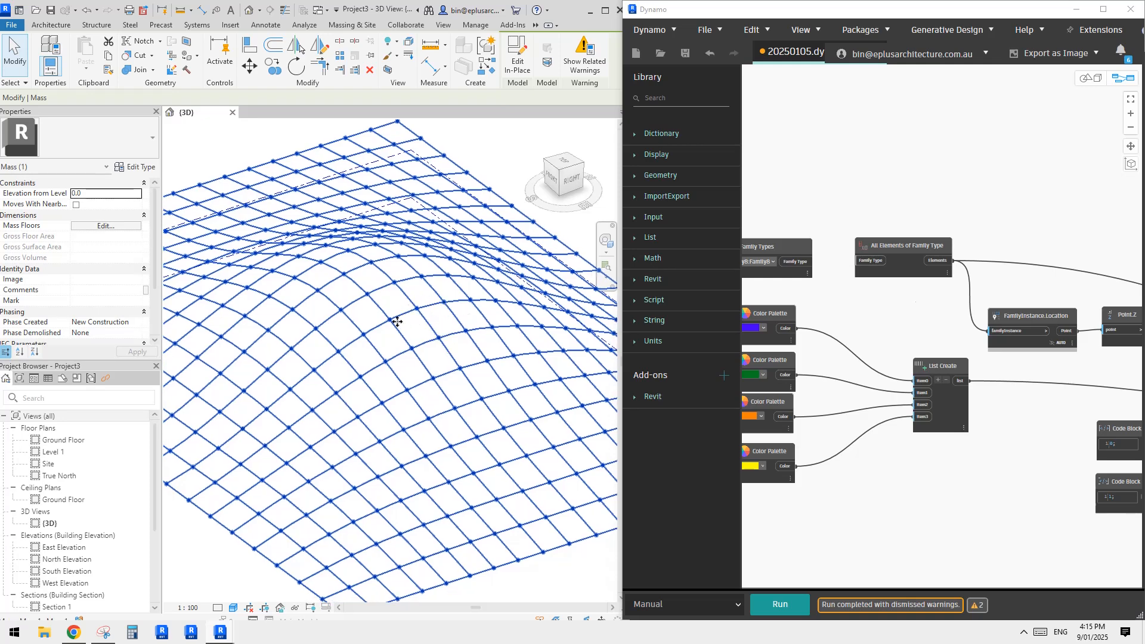
scroll(417, 349, down, 2)
key(Escape)
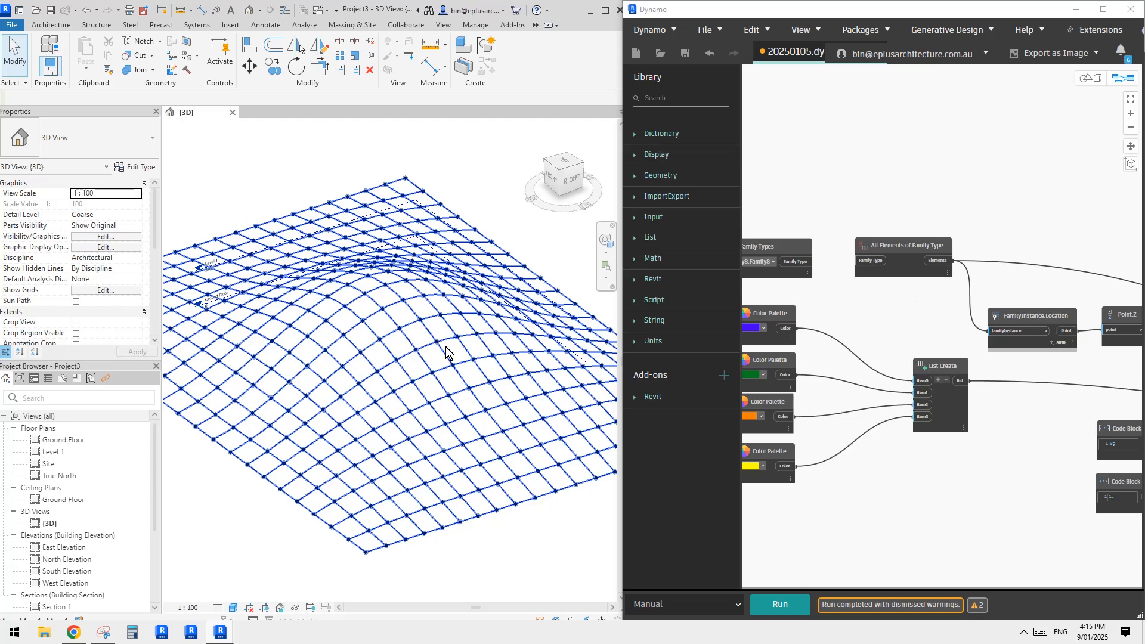
middle_drag(457, 331, 453, 334)
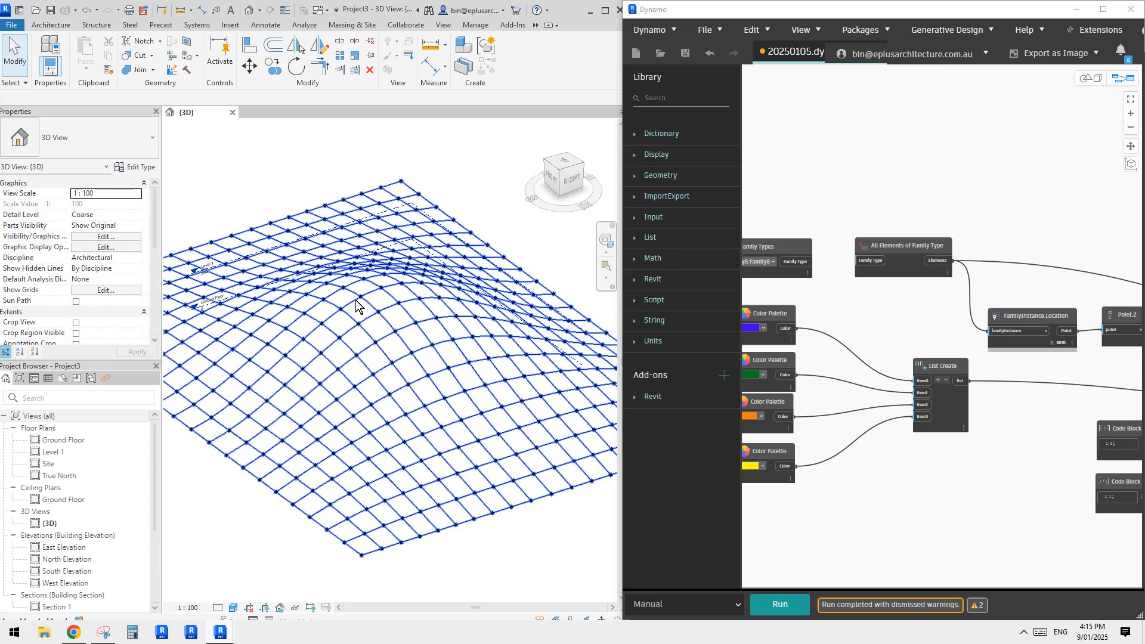
Reopen the mass for in-place editing with nothing selected
double_click(424, 335)
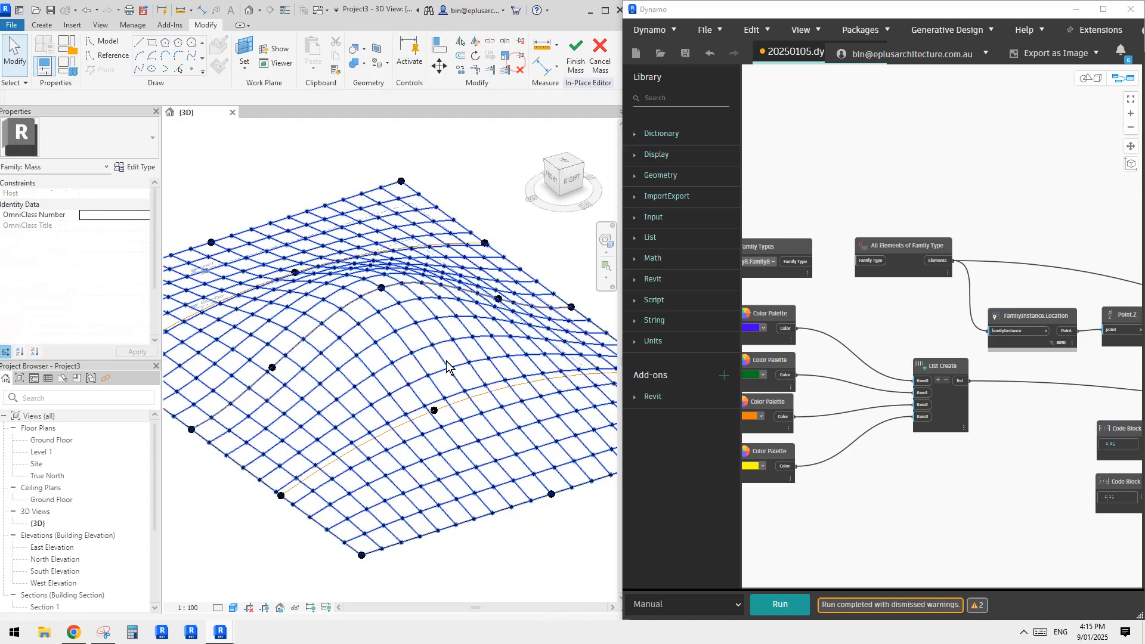
middle_drag(427, 360, 434, 378)
click(308, 167)
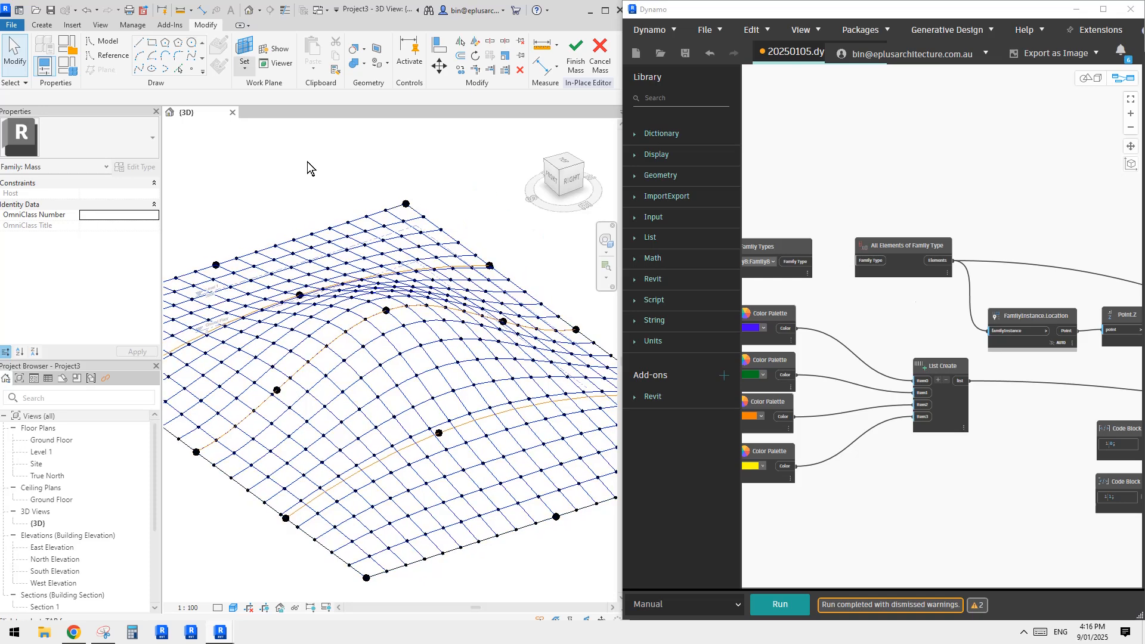
Create a new family from the Metric Generic Model Adaptive.rft template
click(11, 25)
mouse_move(78, 70)
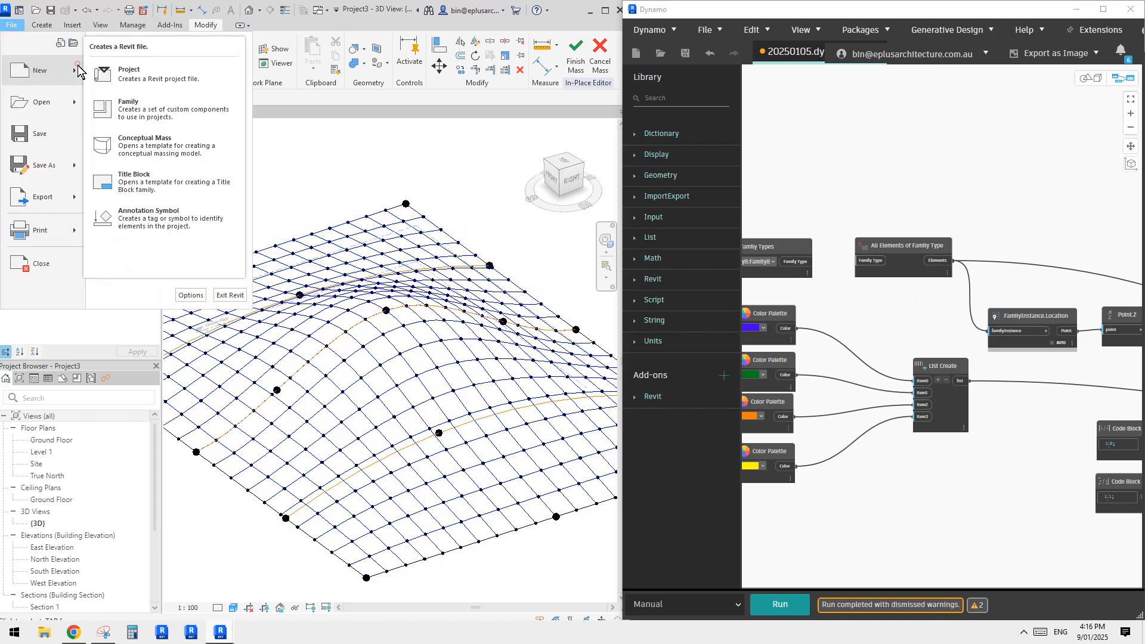
click(317, 145)
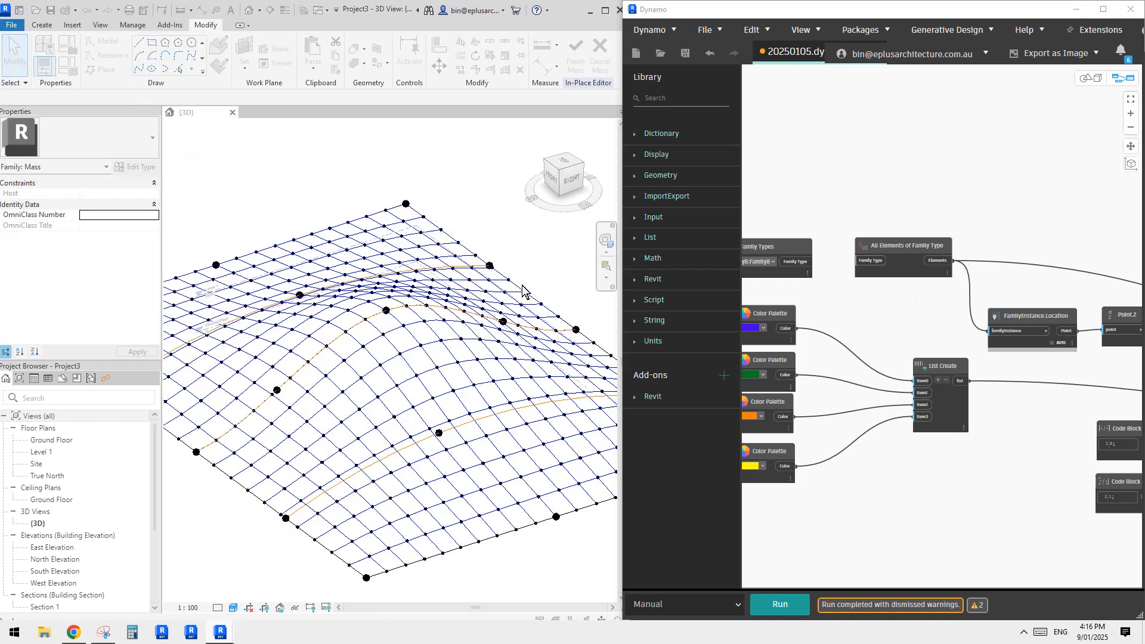
click(770, 325)
click(772, 357)
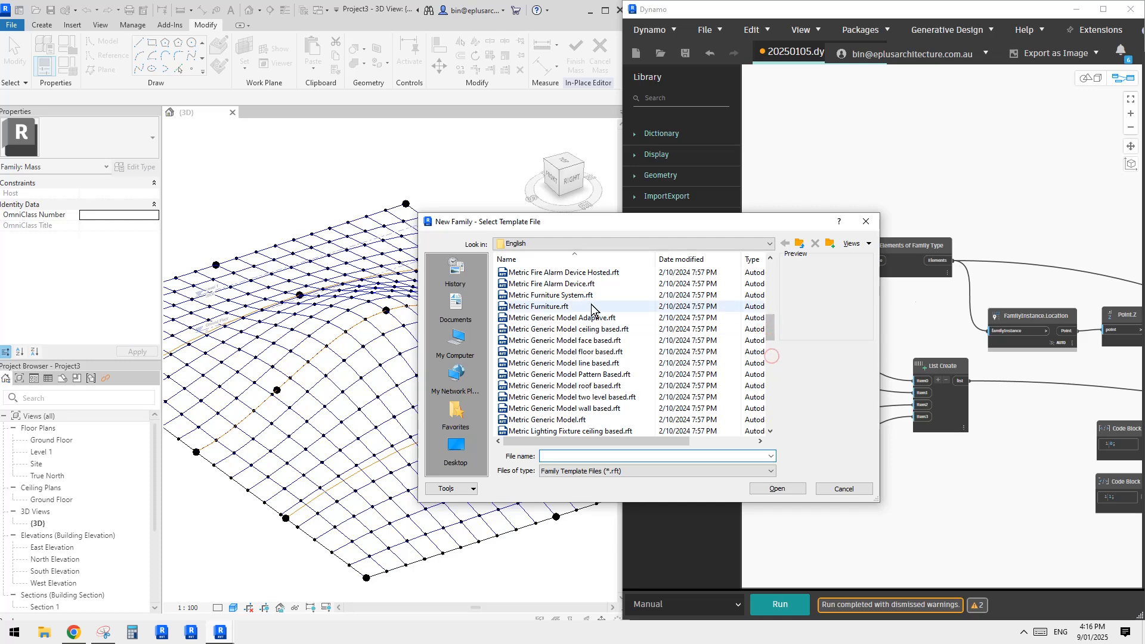
click(563, 317)
click(788, 488)
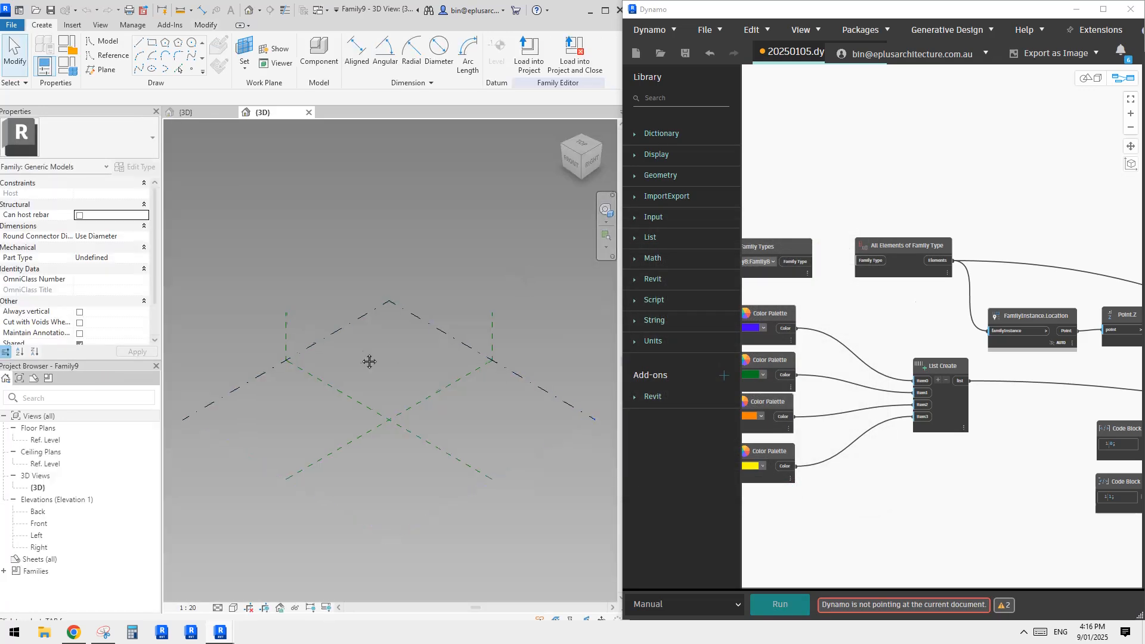
In the Ref. Level floor plan, place a reference point at the intersection of the two reference planes
double_click(49, 440)
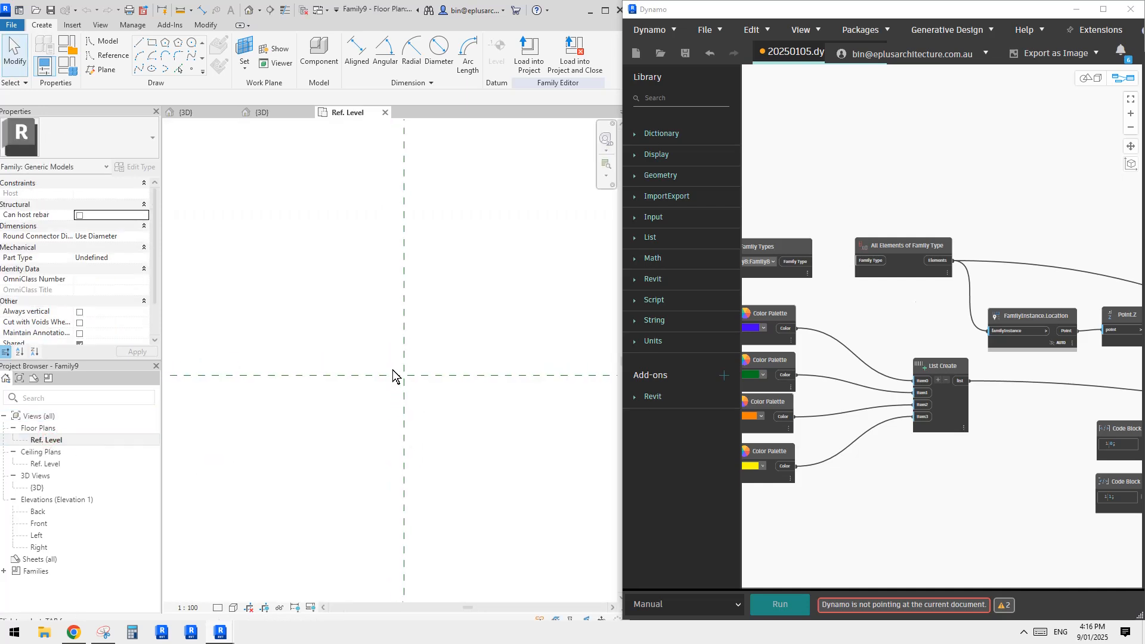
click(191, 69)
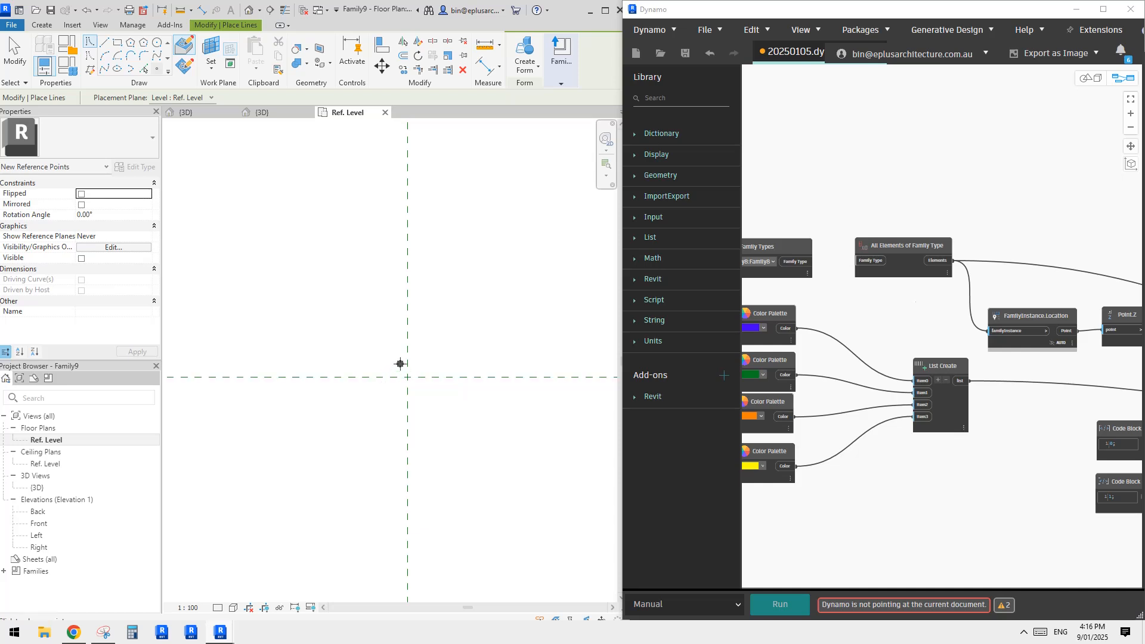
click(408, 377)
key(Escape)
Move the reference point 100 mm left, along the horizontal reference plane
drag(380, 357, 427, 395)
key(m)
key(v)
click(512, 433)
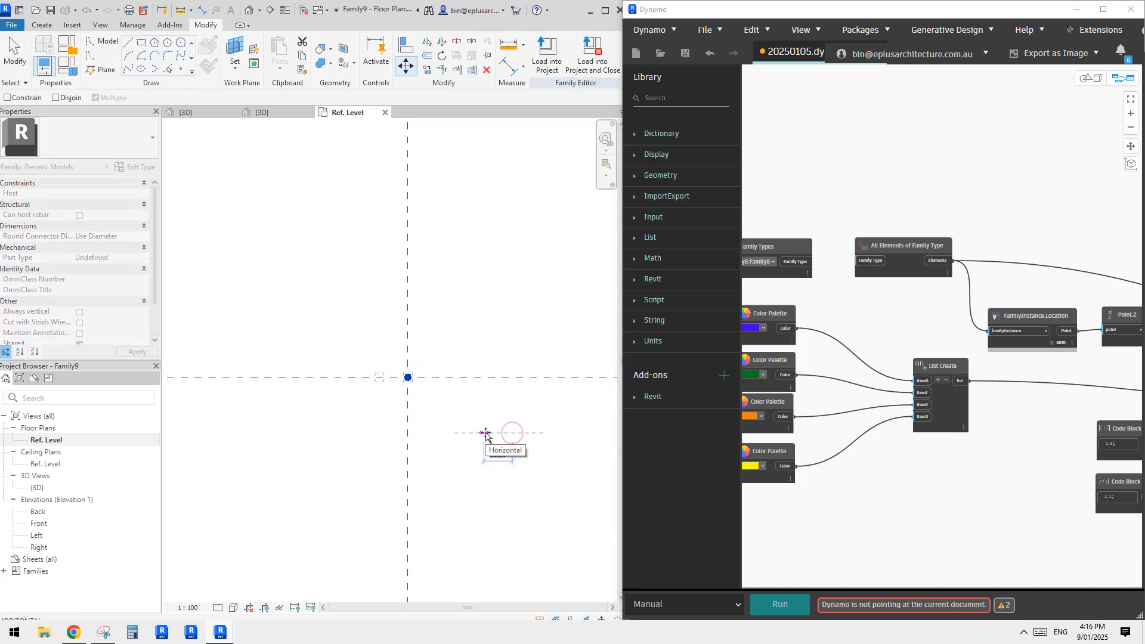
text(100)
key(Return)
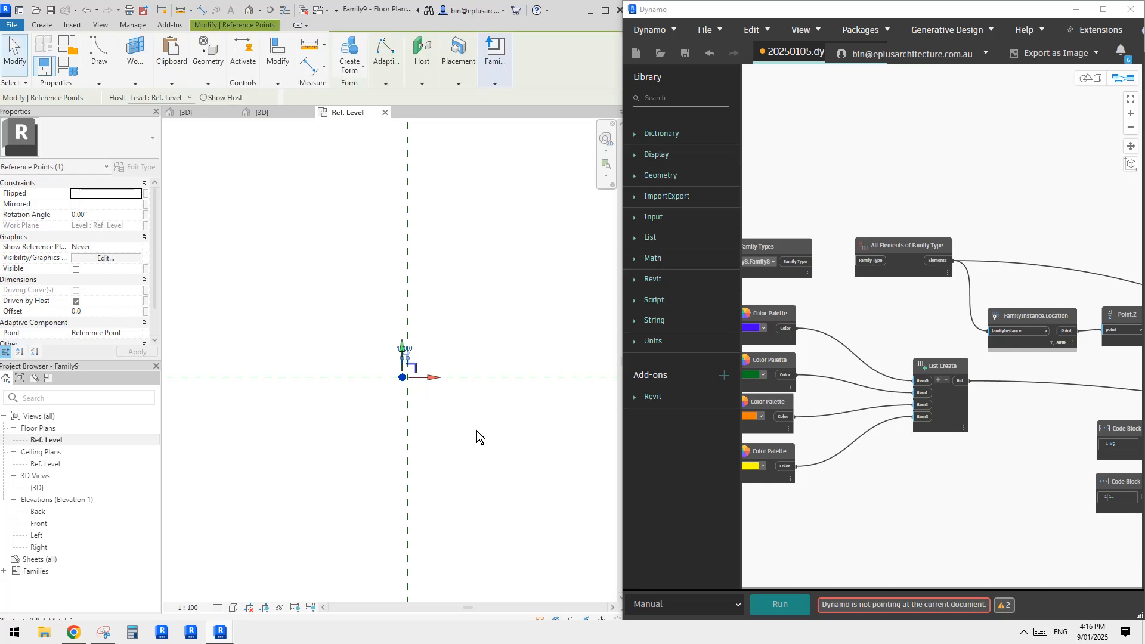
Move the reference point 100 mm up from the horizontal reference plane
key(m)
key(v)
click(473, 423)
text(100)
key(Return)
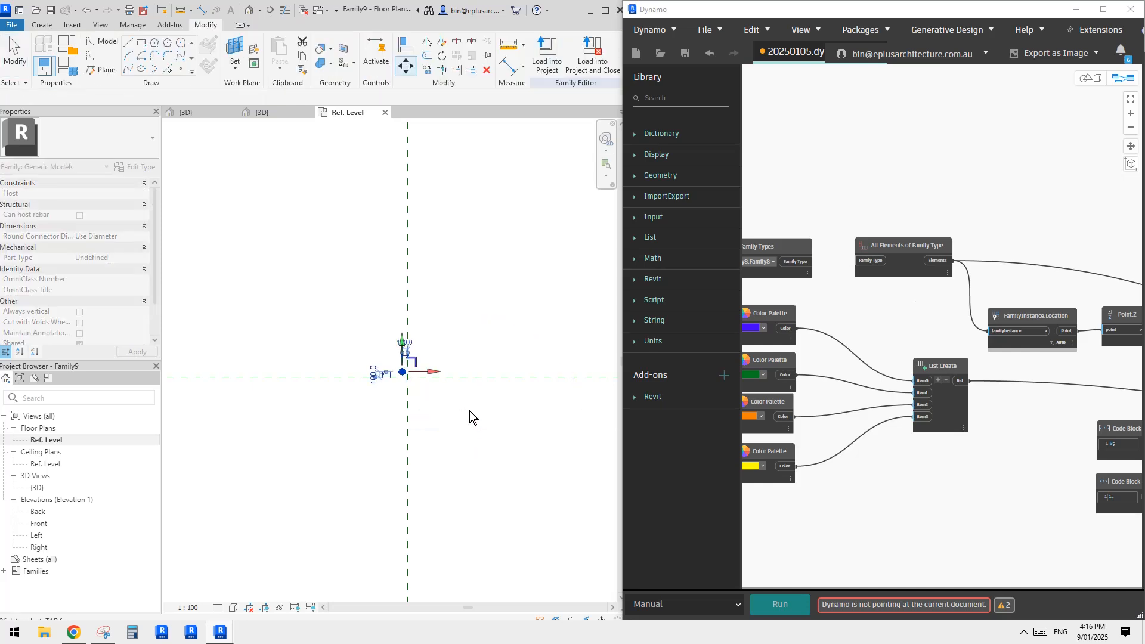
Mirror the reference point successively about the vertical, horizontal and vertical reference planes to form the four corners of a square
scroll(410, 356, up, 1)
key(m)
key(m)
click(411, 319)
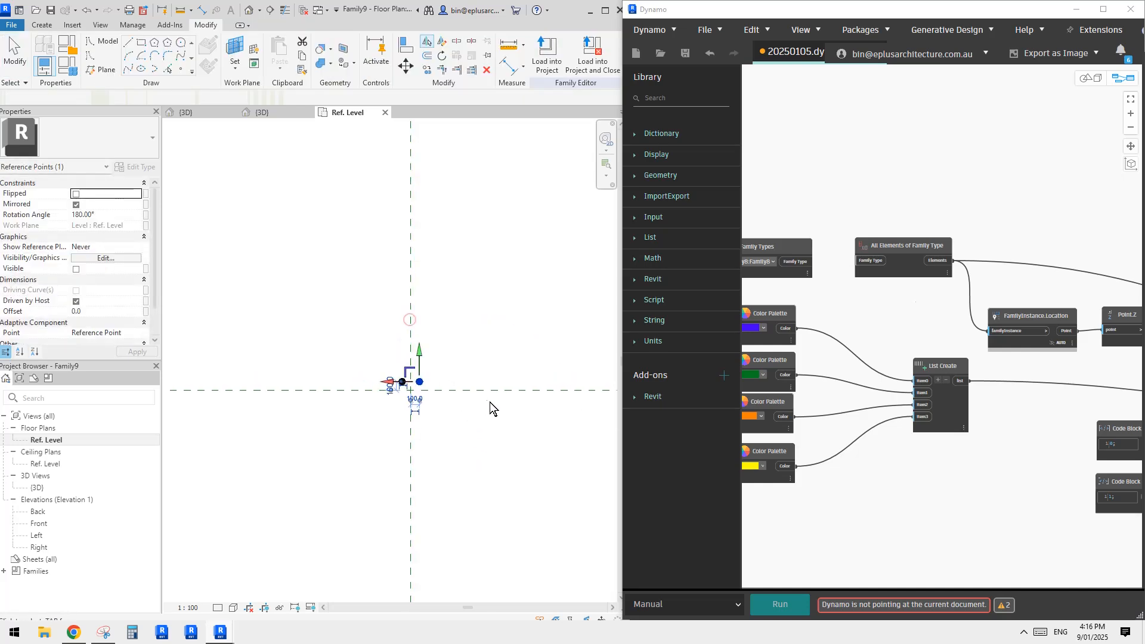
key(m)
key(m)
click(489, 390)
key(m)
key(m)
click(410, 332)
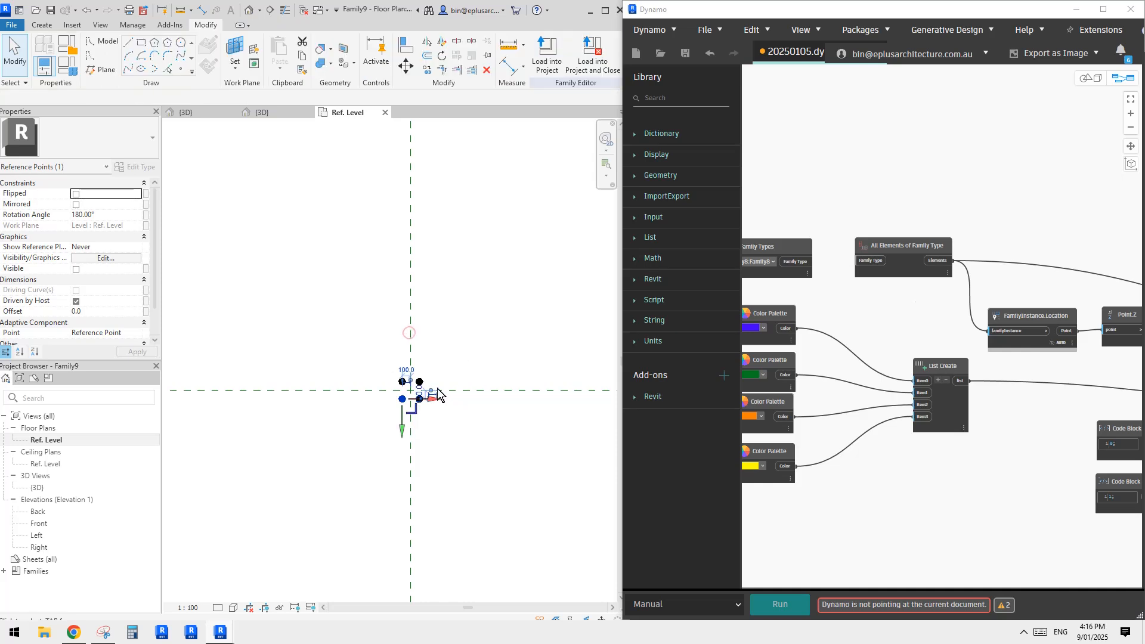
Select all four corner reference points and make them adaptive
key(Escape)
drag(356, 346, 434, 418)
key(Escape)
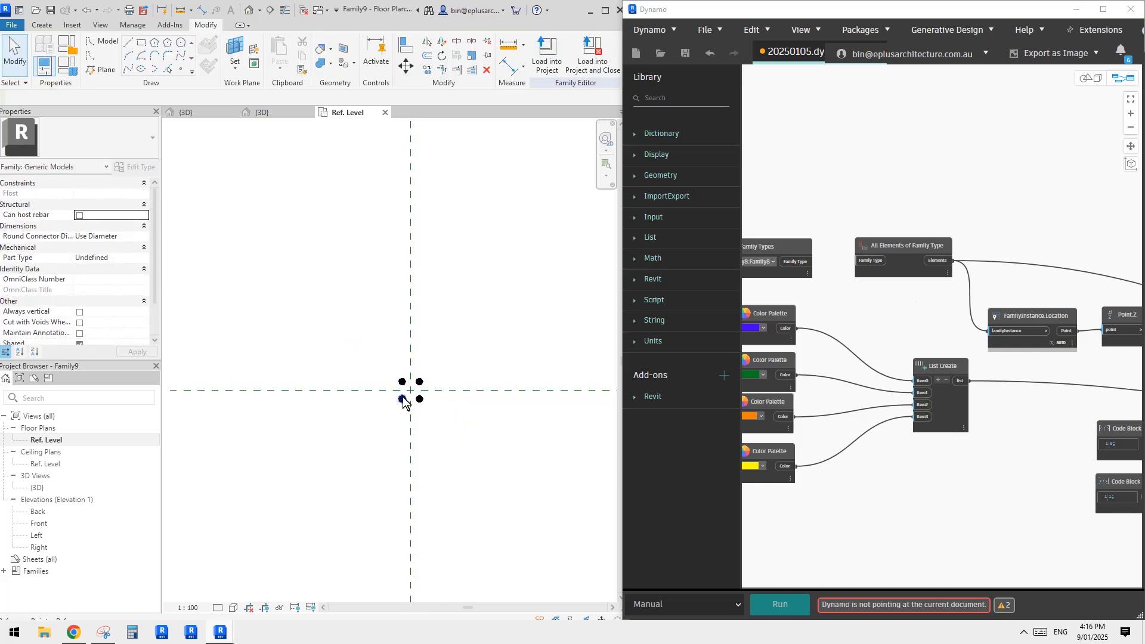
scroll(413, 395, up, 3)
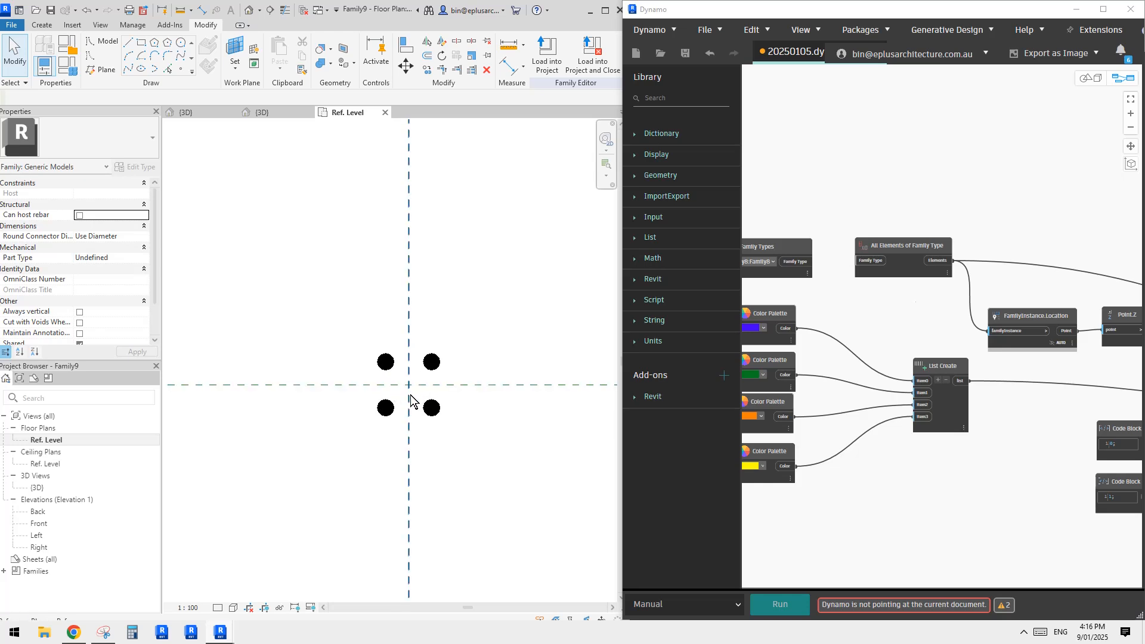
middle_drag(444, 382, 447, 390)
drag(387, 354, 579, 490)
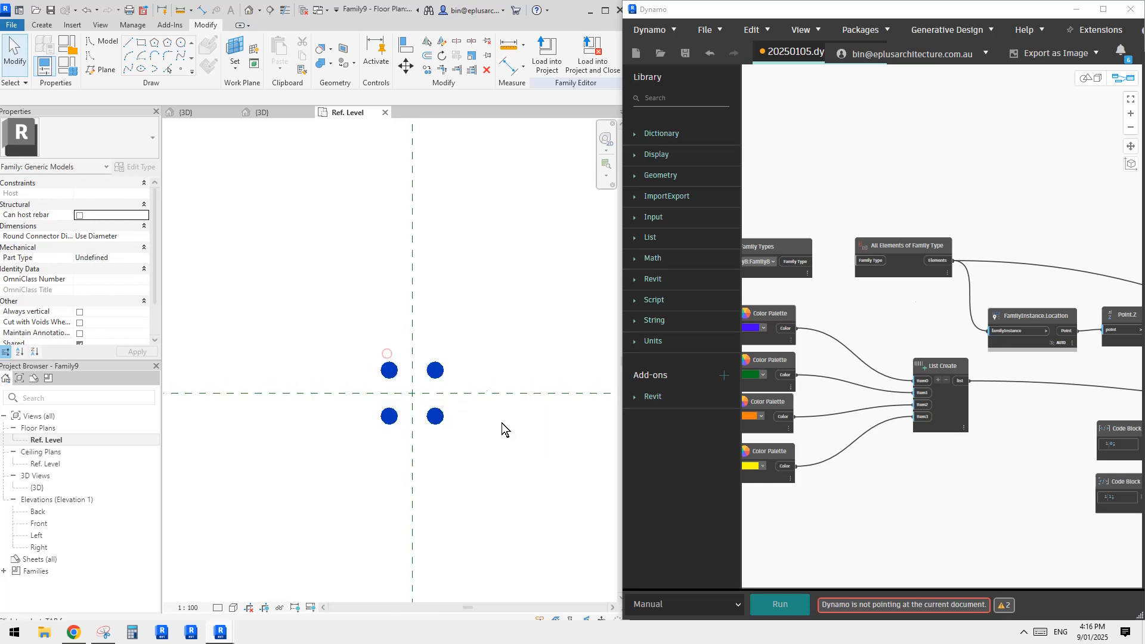
mouse_move(385, 51)
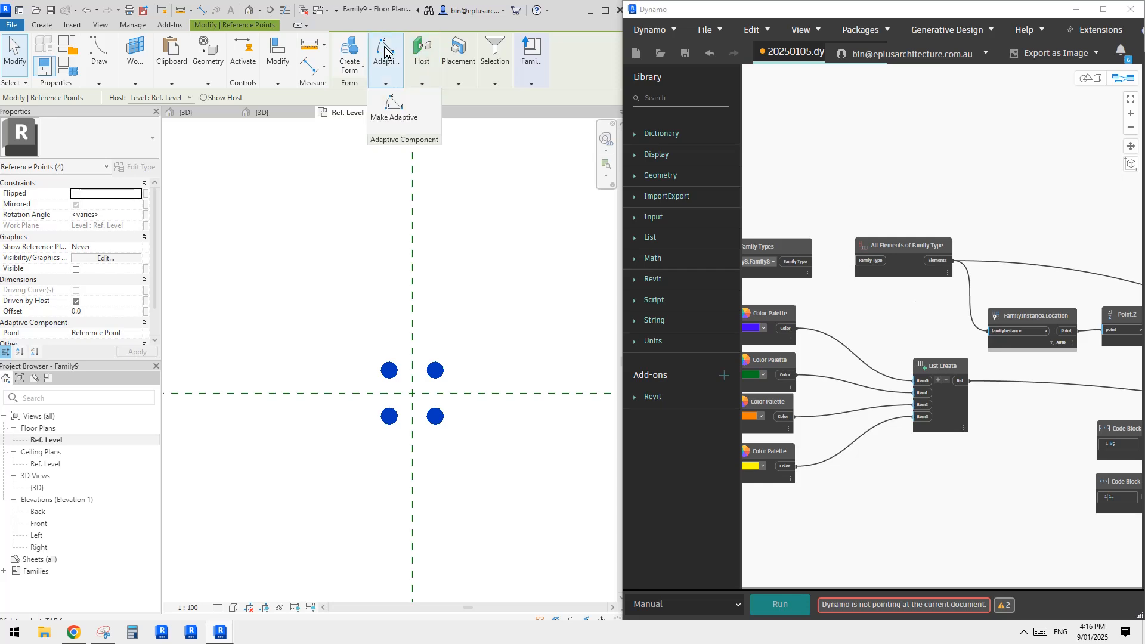
click(394, 113)
Clear the point selection and set the Ref. Level plan's view scale to 1:20
drag(311, 320, 502, 392)
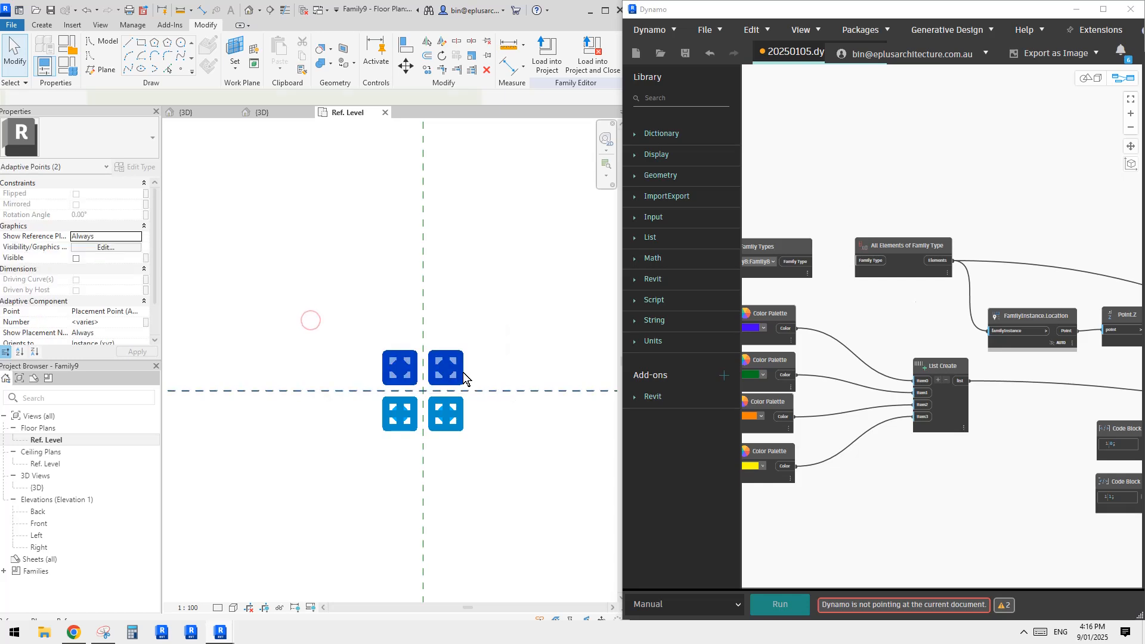
click(294, 472)
click(197, 607)
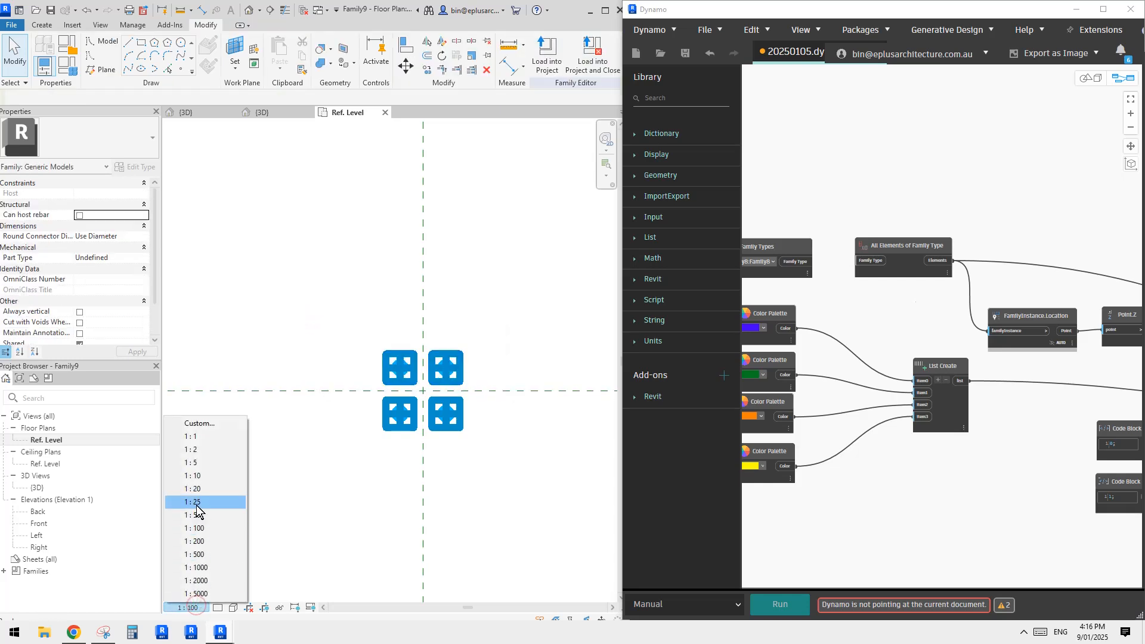
click(196, 489)
mouse_move(251, 268)
mouse_down()
mouse_move(495, 355)
mouse_move(485, 345)
mouse_up()
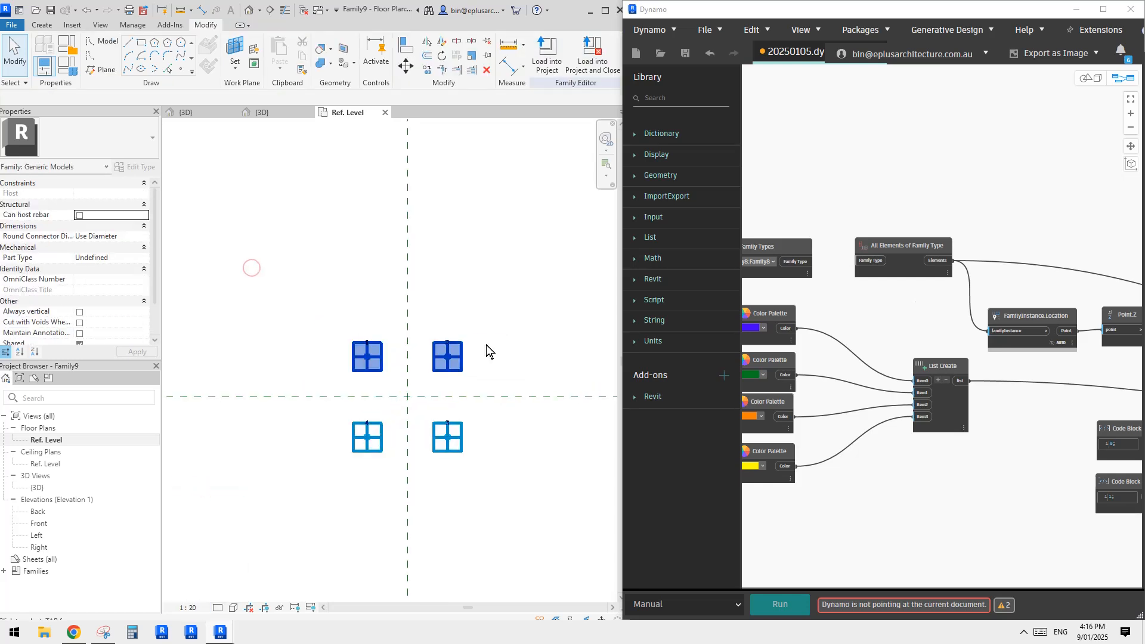
click(130, 68)
key(Escape)
drag(296, 296, 459, 390)
click(131, 68)
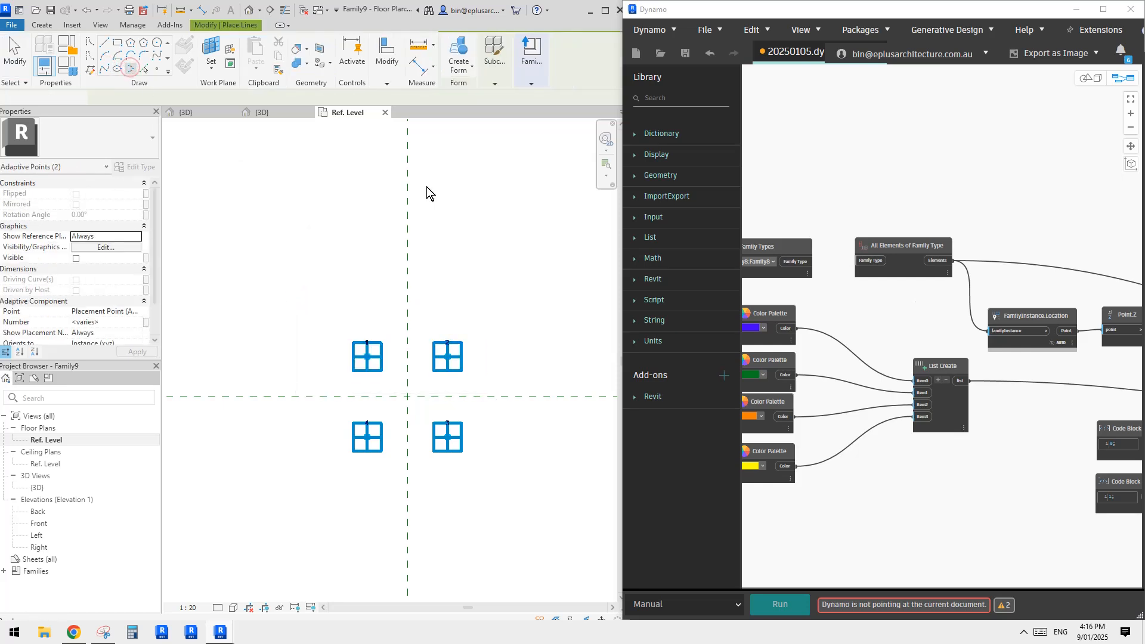
key(Escape)
Connect the two upper adaptive points with a spline through points and make it a reference line
drag(331, 313, 520, 396)
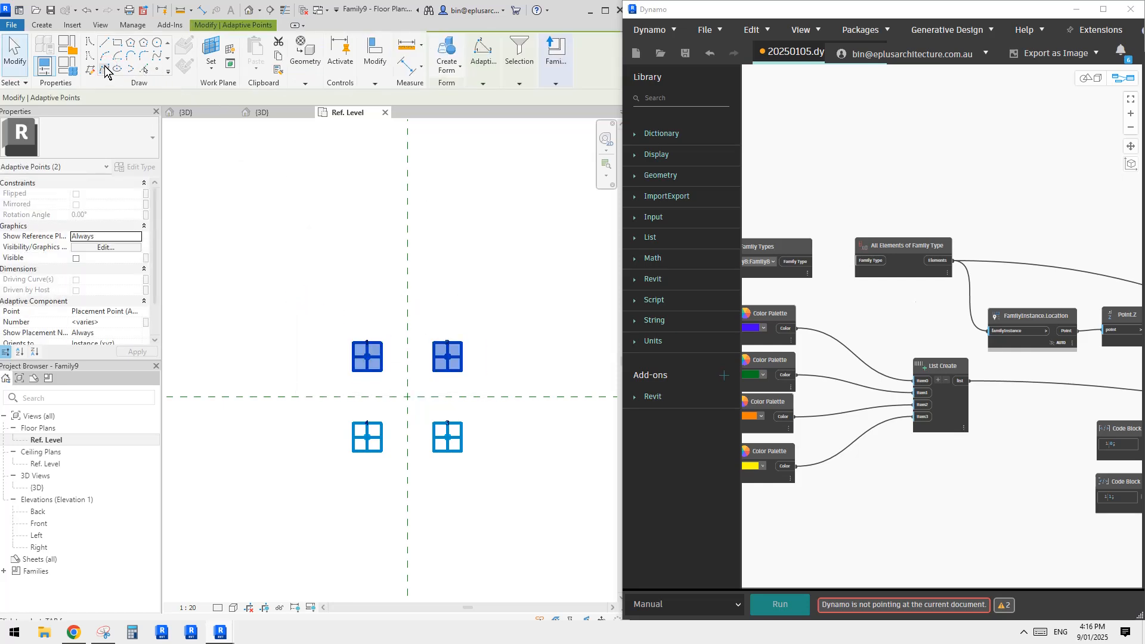
click(105, 69)
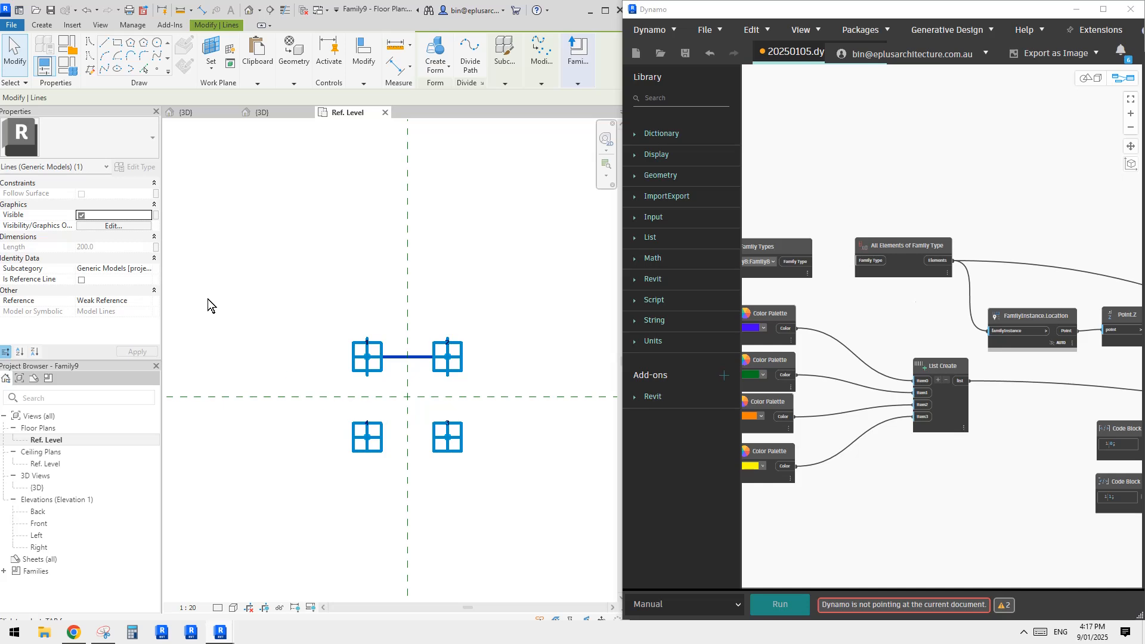
click(81, 280)
Connect the two lower adaptive points with a spline through points and make it a reference line
drag(313, 410, 531, 498)
click(104, 69)
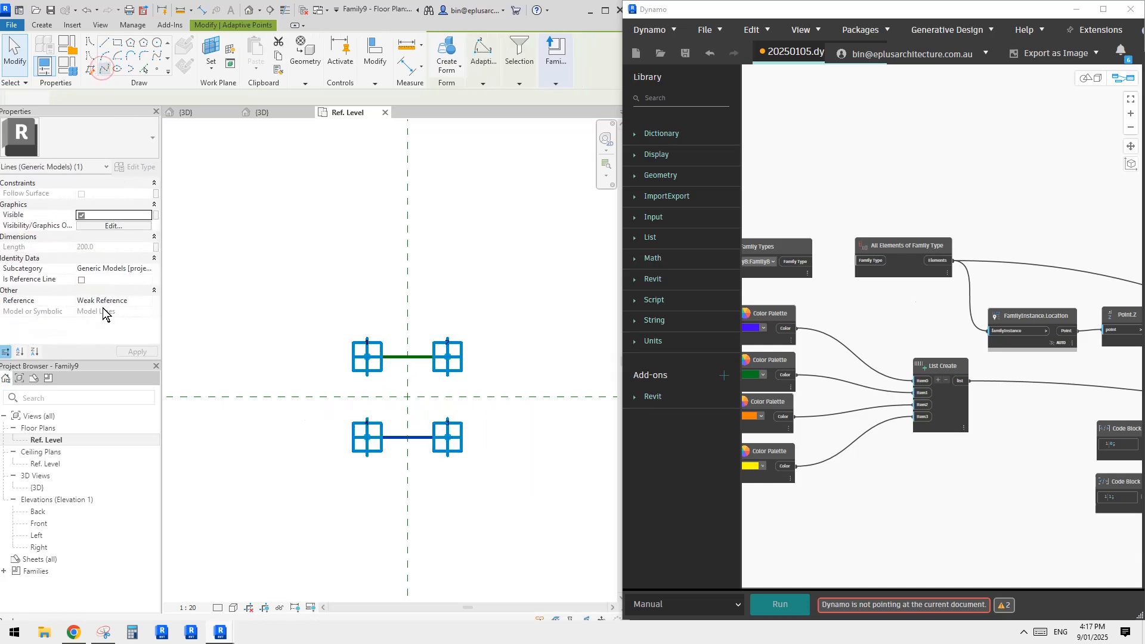
click(82, 280)
Create a flat square form between the upper and lower reference lines
click(396, 358)
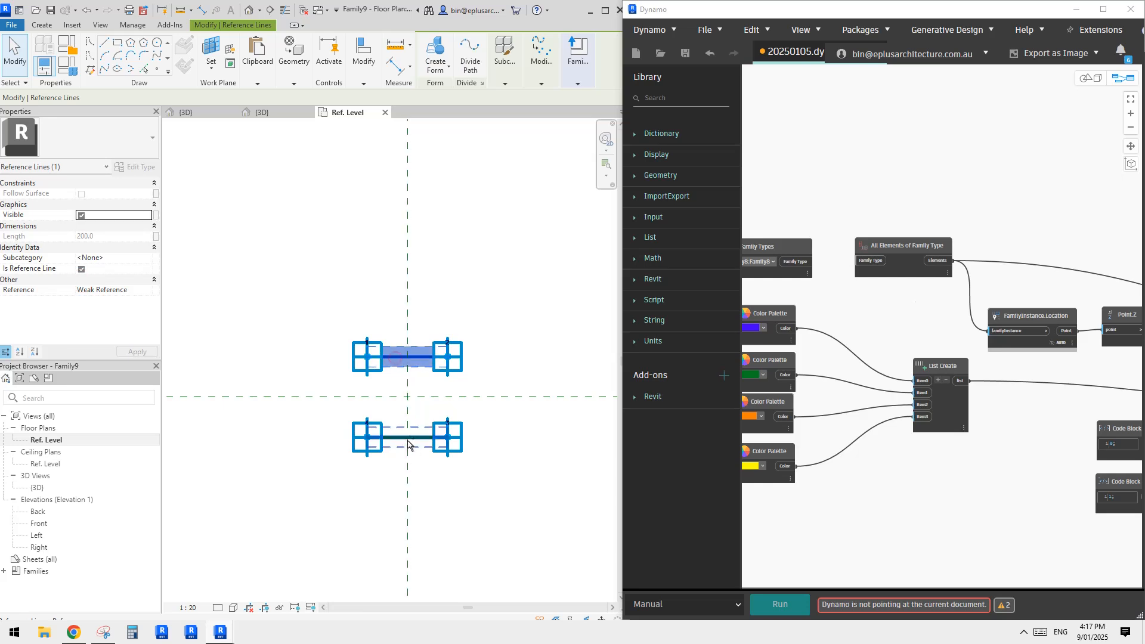
ctrl+click(402, 440)
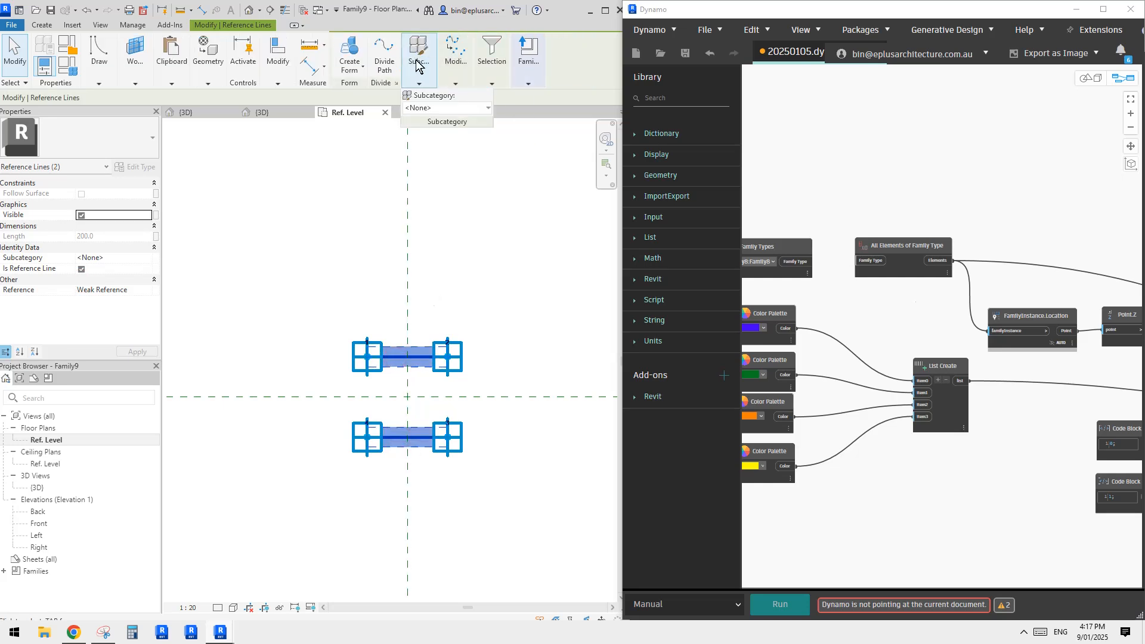
click(350, 48)
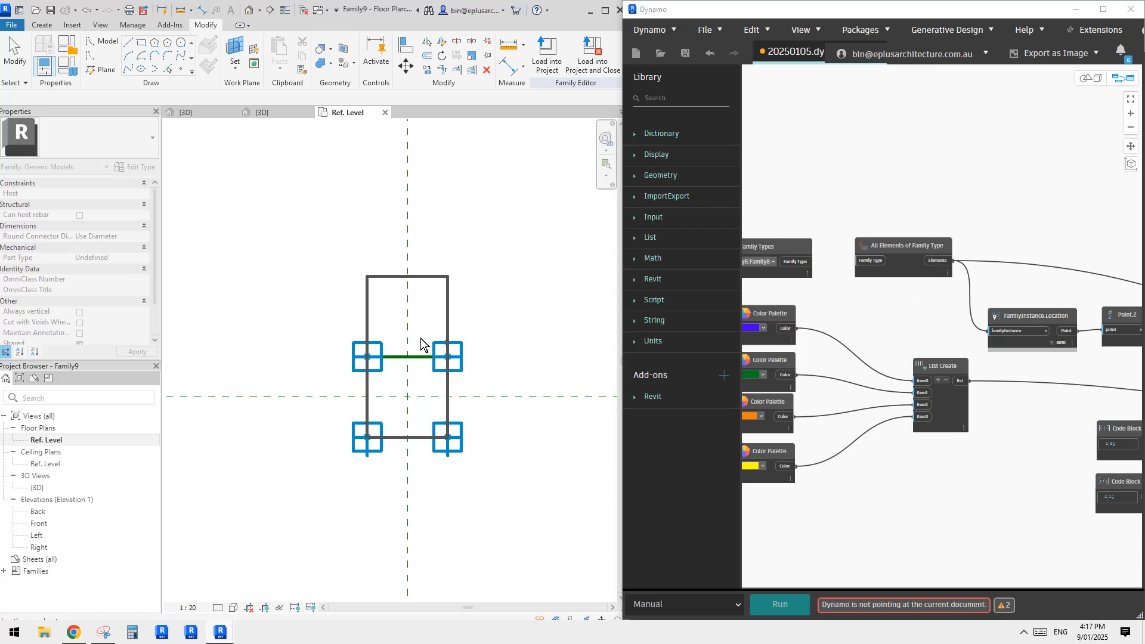
key(Tab)
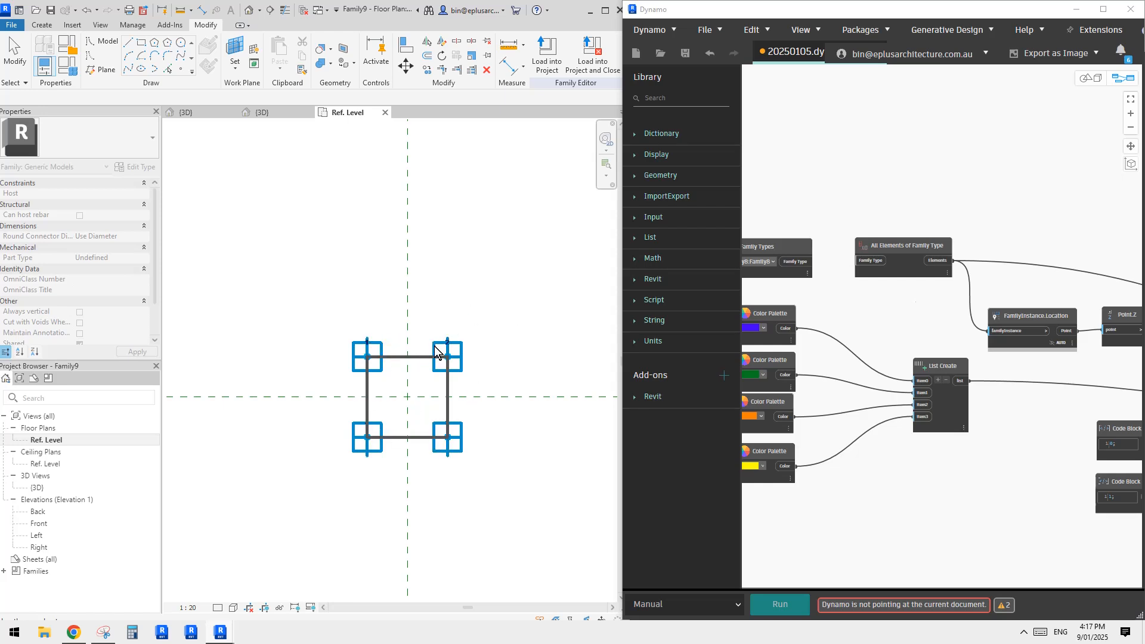
key(Escape)
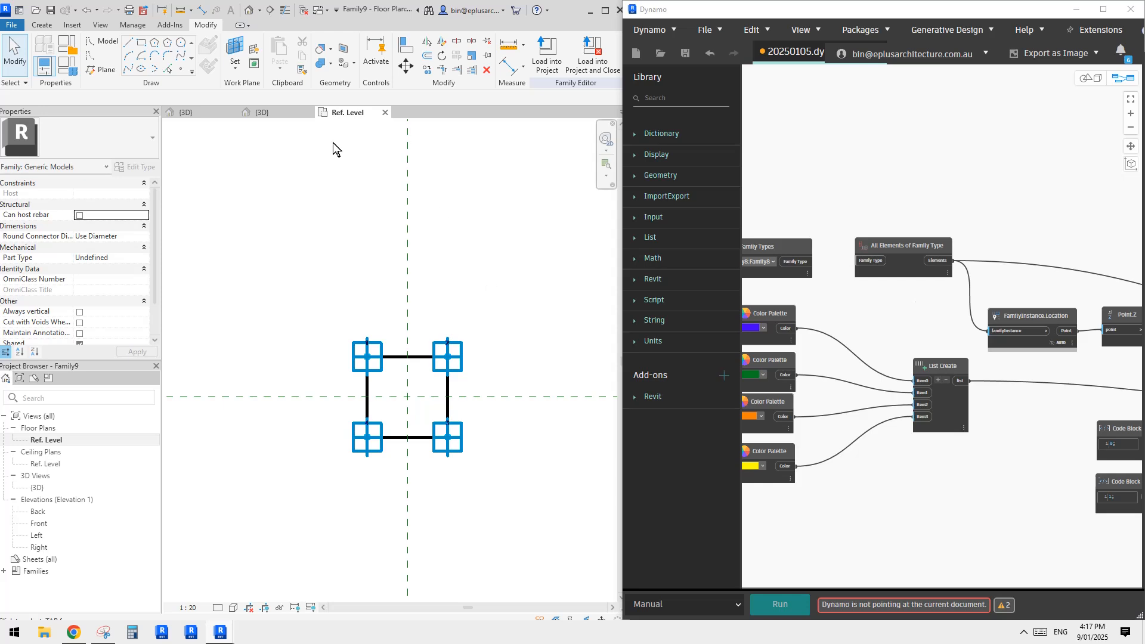
Inspect the square panel in the family's 3D view and load the family into the project
click(249, 12)
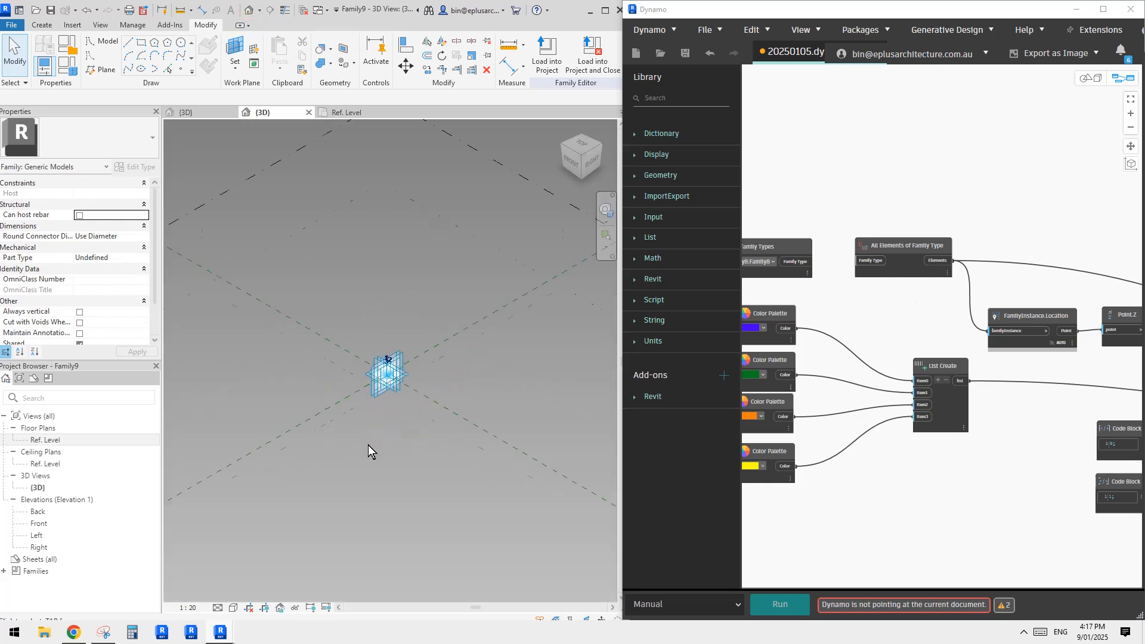
scroll(378, 376, up, 5)
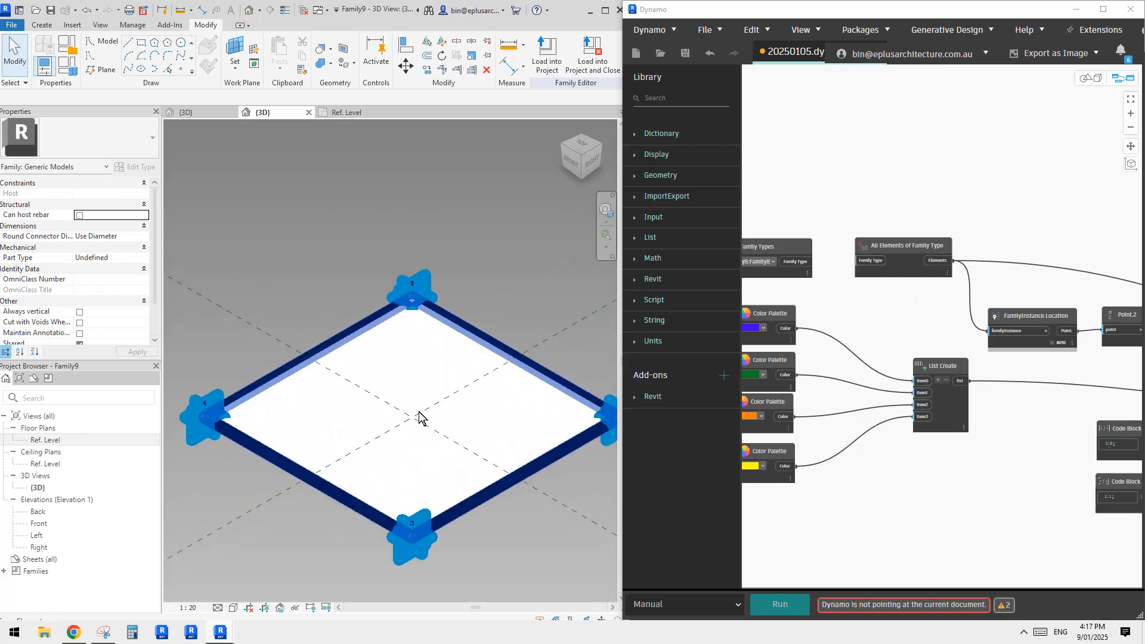
click(422, 378)
shift+middle_drag(474, 425, 434, 416)
key(Escape)
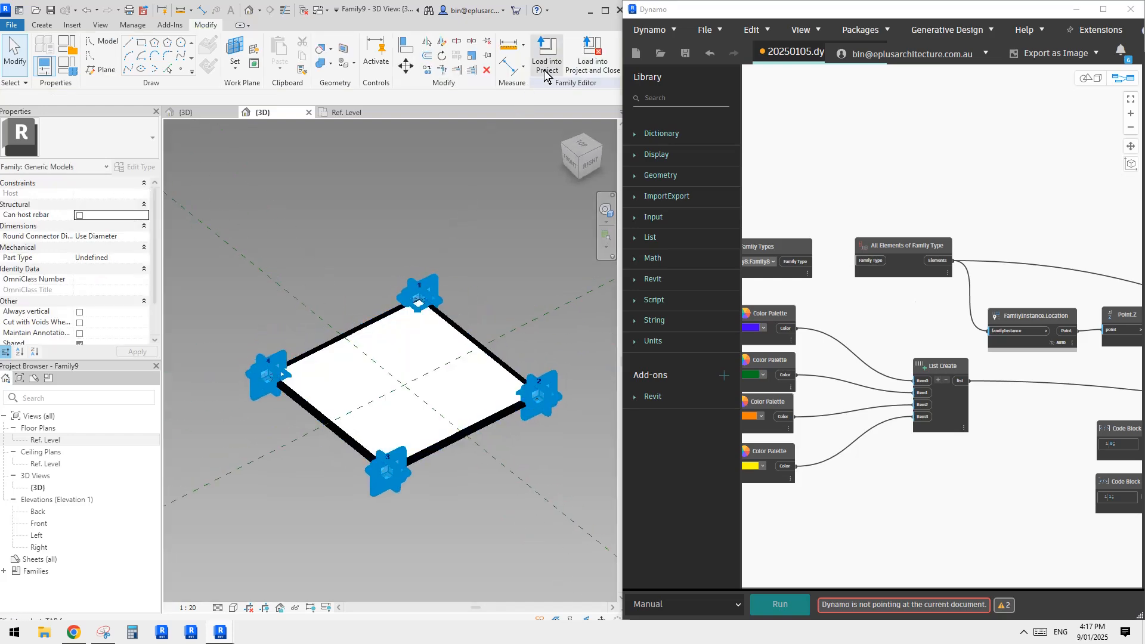
click(548, 60)
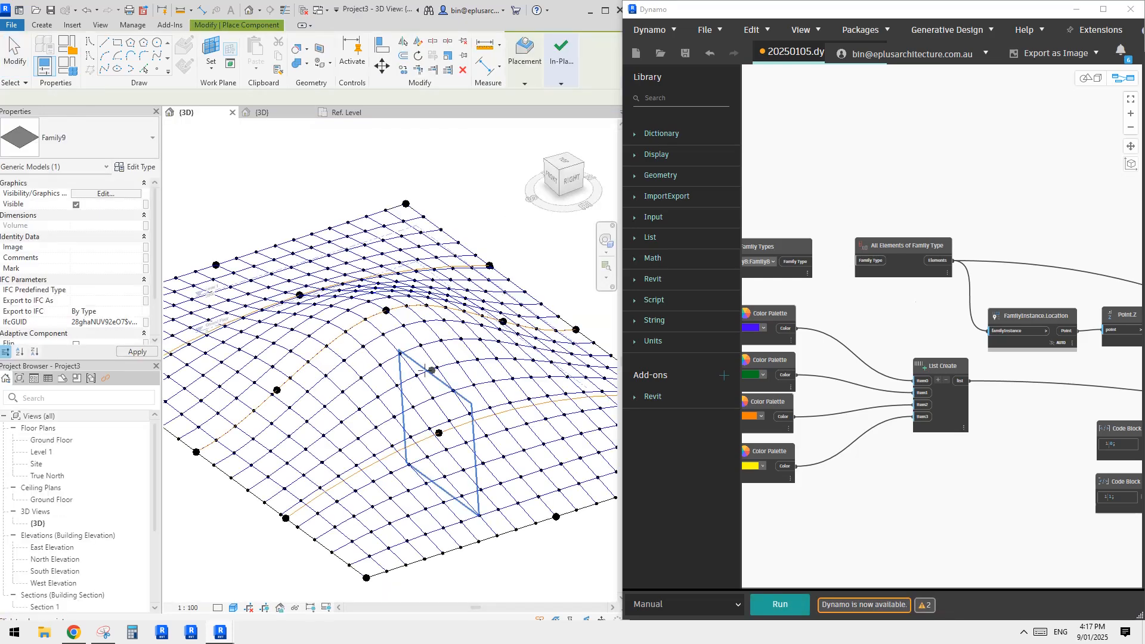
Place one Family9 panel on four neighbouring nodes of a single cell in the divided surface
scroll(433, 409, up, 4)
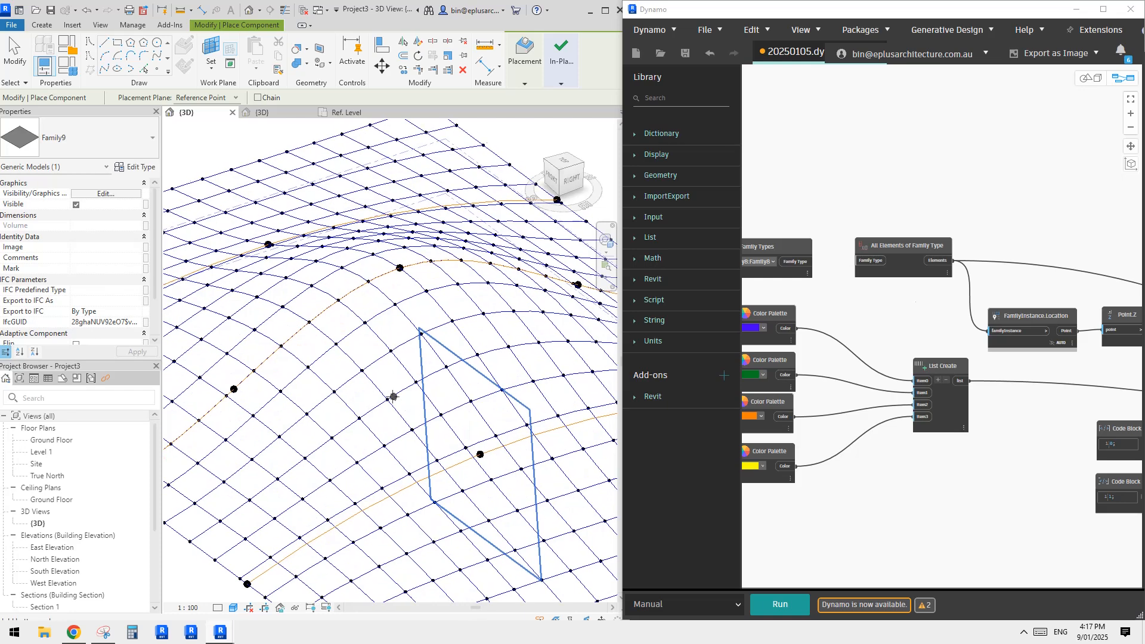
middle_drag(439, 359, 445, 338)
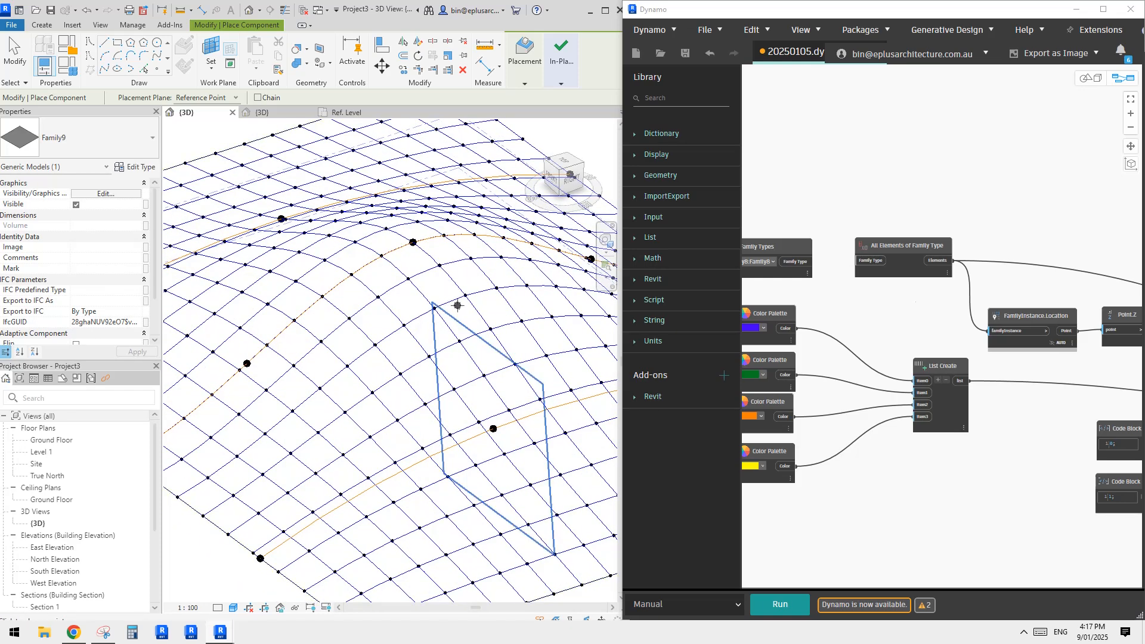
scroll(458, 305, up, 3)
scroll(412, 287, up, 2)
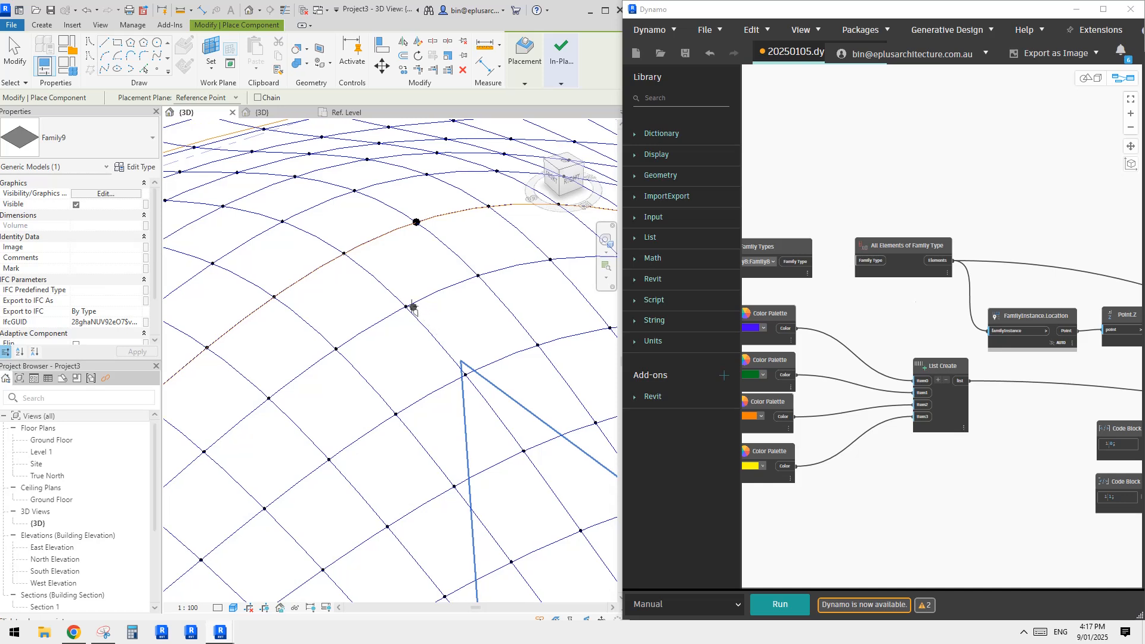
click(410, 307)
click(478, 275)
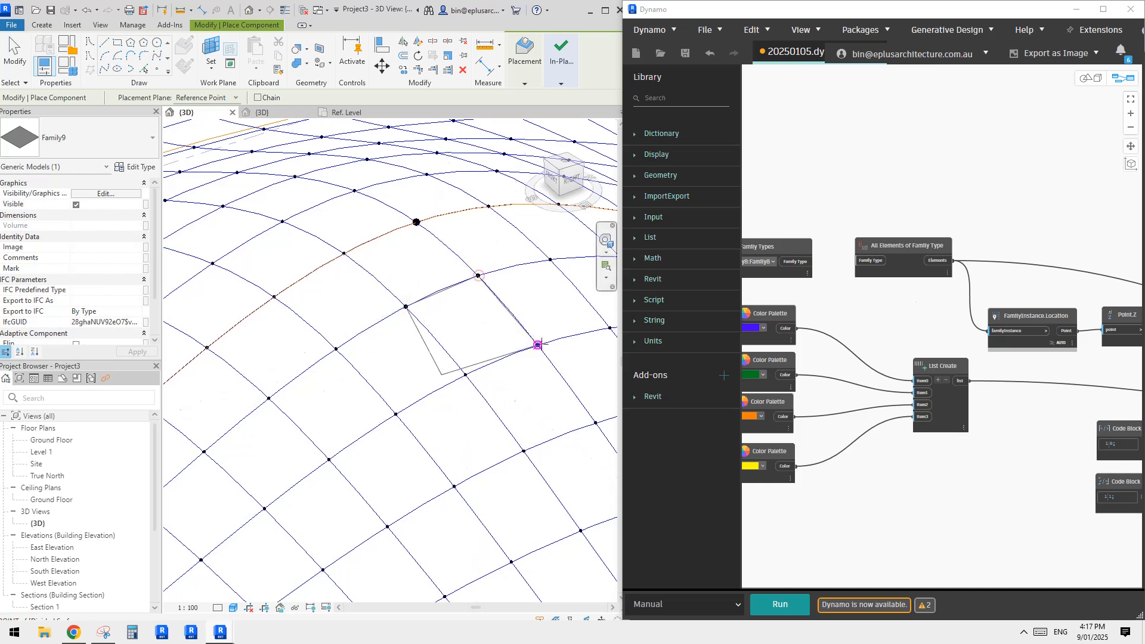
click(537, 345)
click(465, 375)
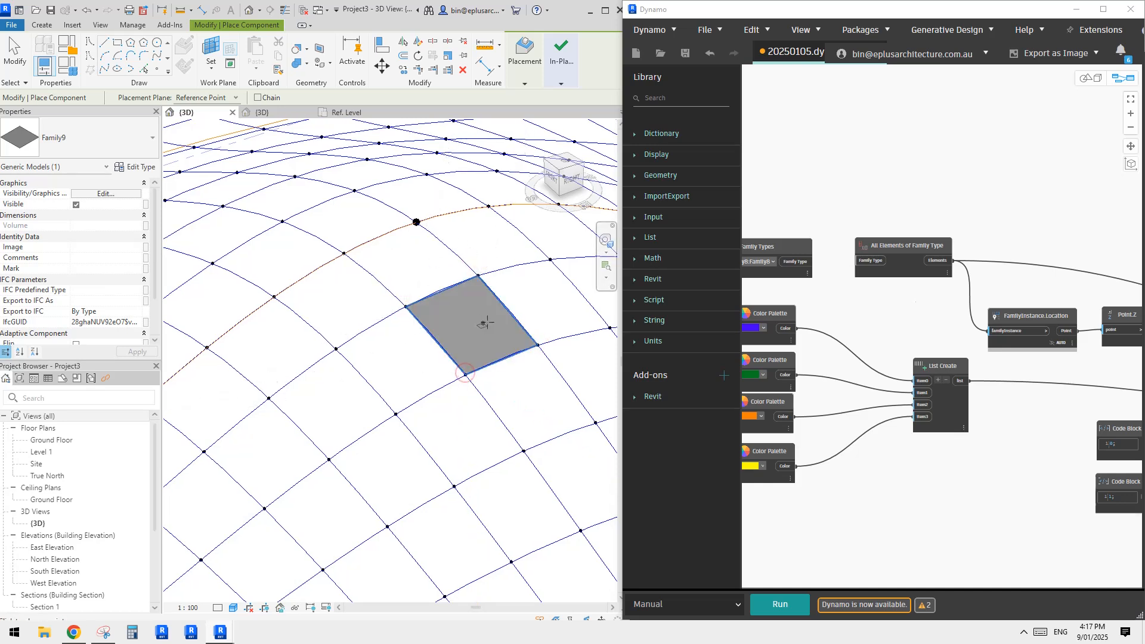
key(Escape)
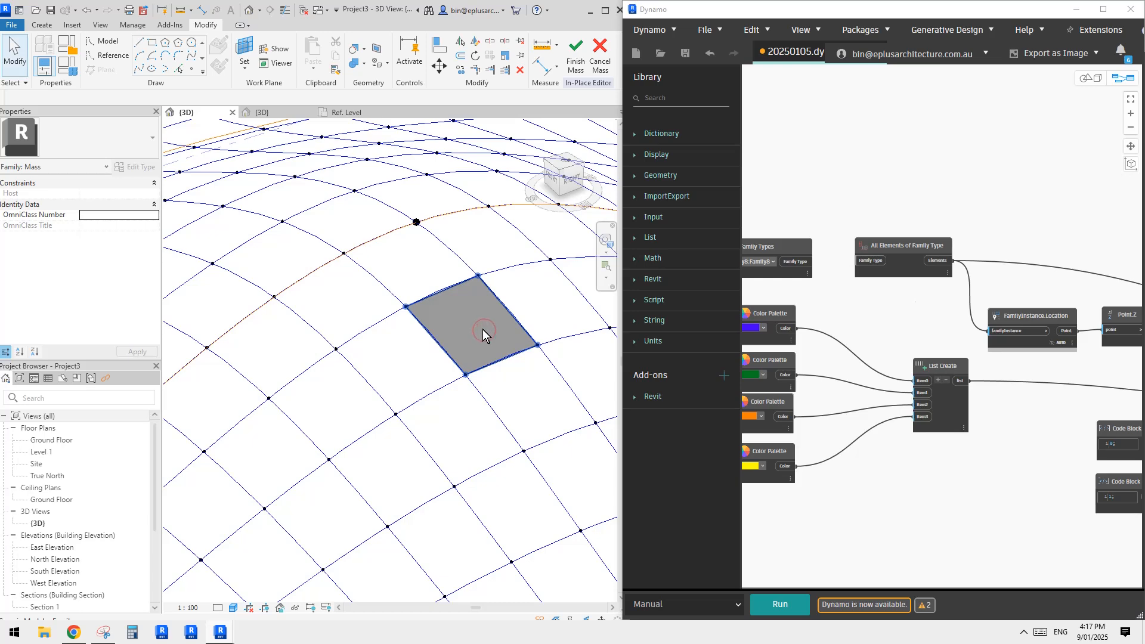
Select the placed Family9 panel and repeat it across the whole divided surface
scroll(481, 330, down, 2)
middle_drag(482, 329, 426, 332)
click(420, 332)
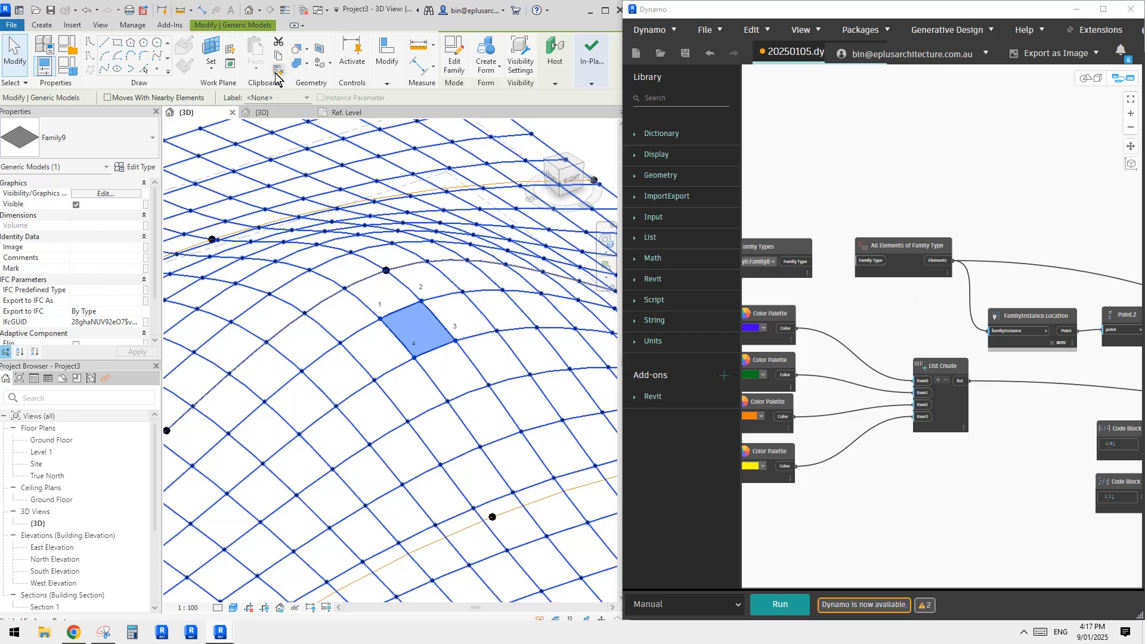
click(382, 74)
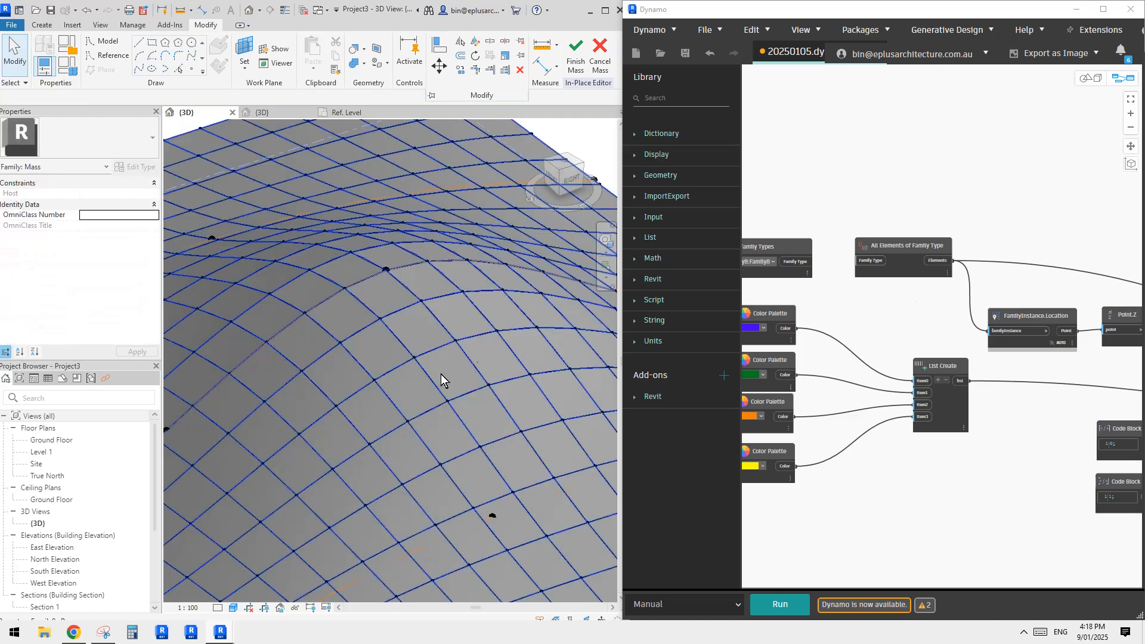
Examine the repeated panels covering the curved surface from several angles
click(503, 398)
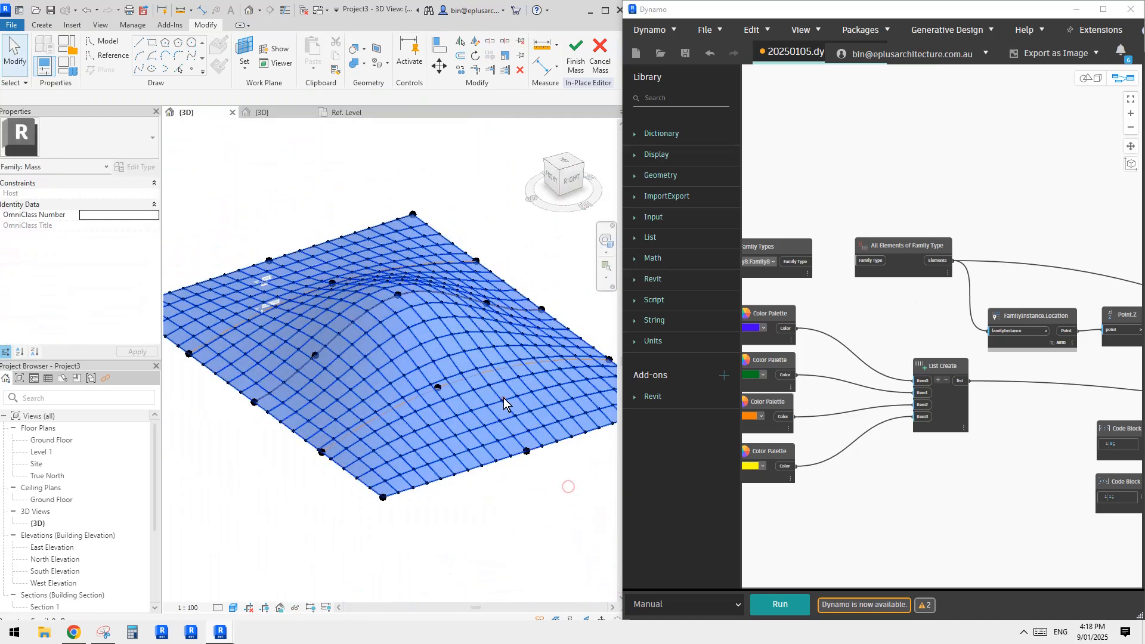
mouse_move(477, 367)
shift+middle_down()
mouse_move(480, 357)
mouse_move(486, 381)
shift+middle_up()
click(574, 494)
shift+middle_drag(575, 495, 431, 388)
scroll(489, 409, up, 1)
scroll(363, 338, up, 1)
click(377, 337)
key(Escape)
scroll(377, 337, down, 1)
scroll(452, 396, up, 1)
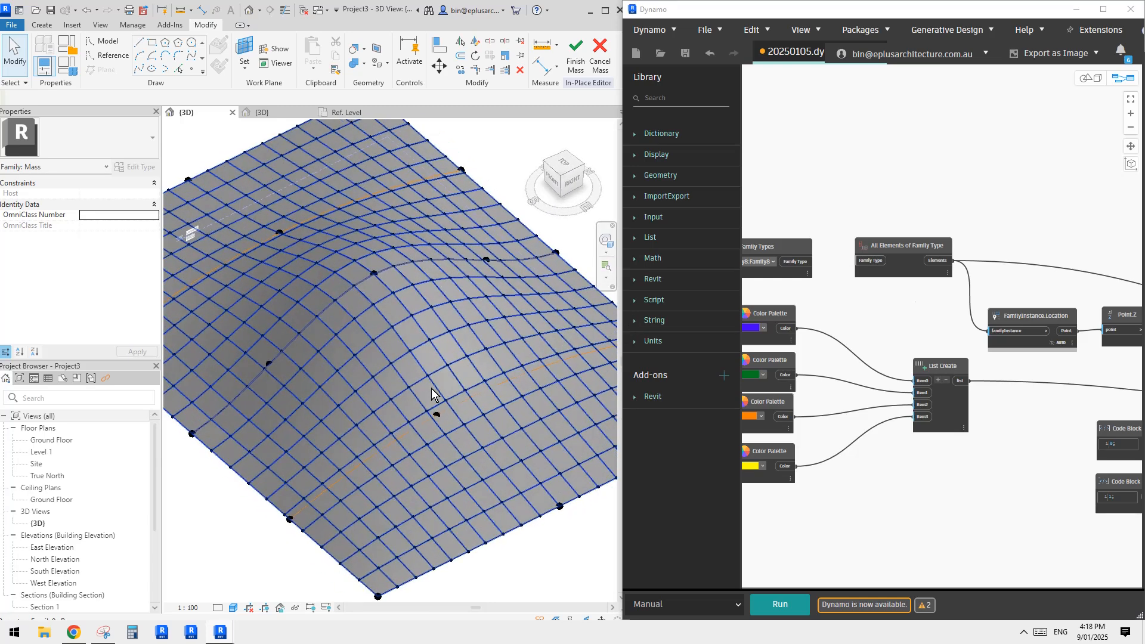
Compare the component type of one repeated surface panel in Revit with the family chosen in Dynamo's Family Types node
click(817, 173)
scroll(836, 307, up, 2)
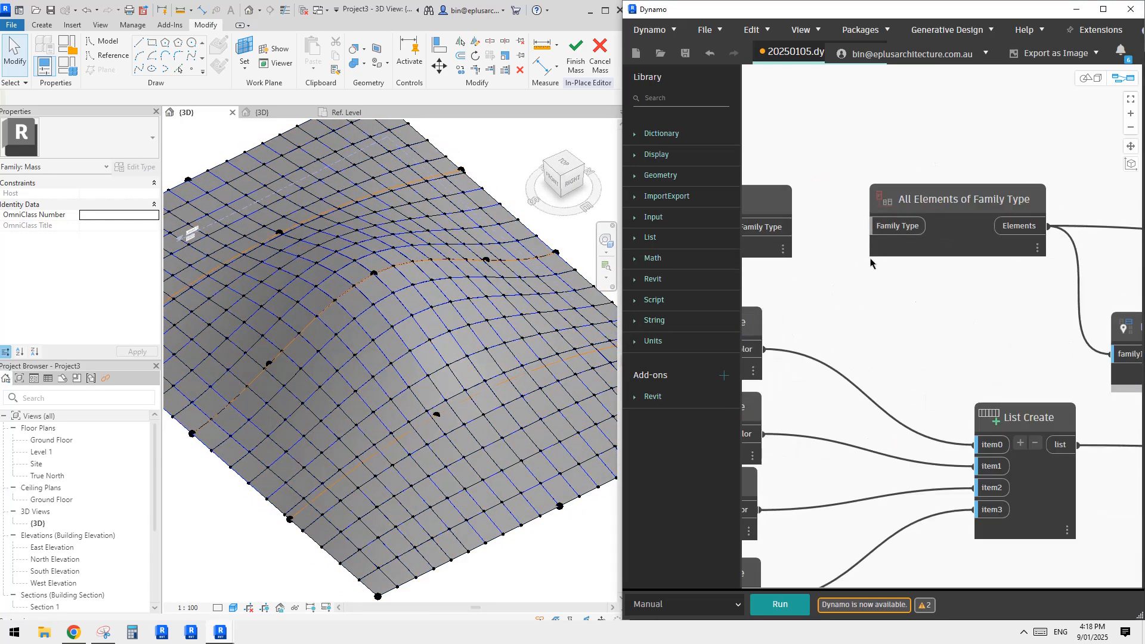
scroll(872, 303, down, 3)
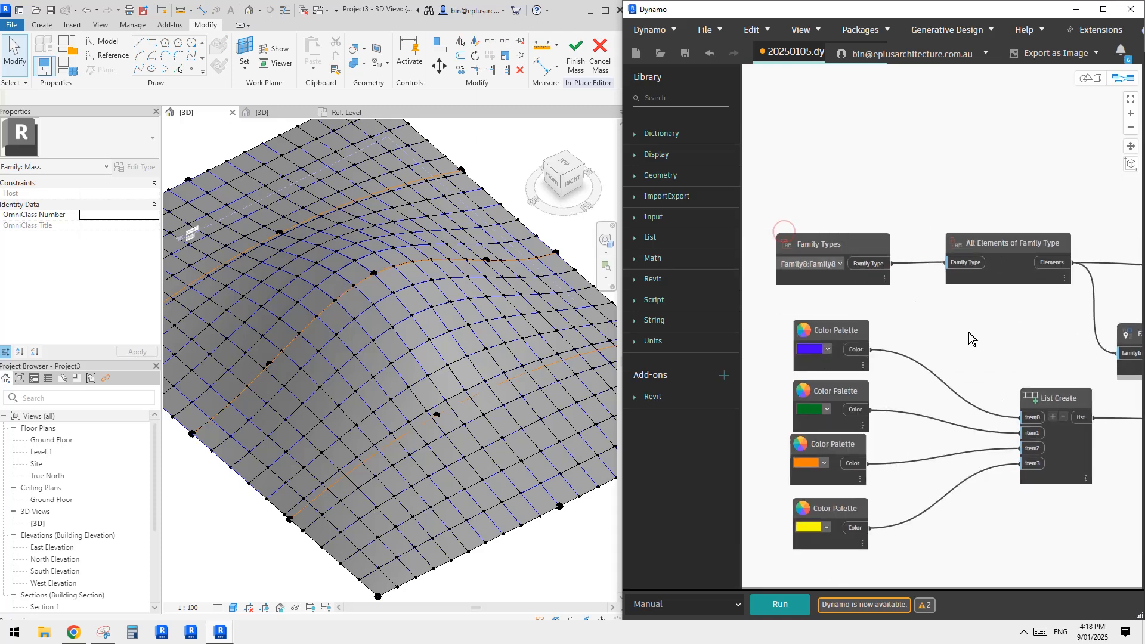
scroll(918, 281, up, 4)
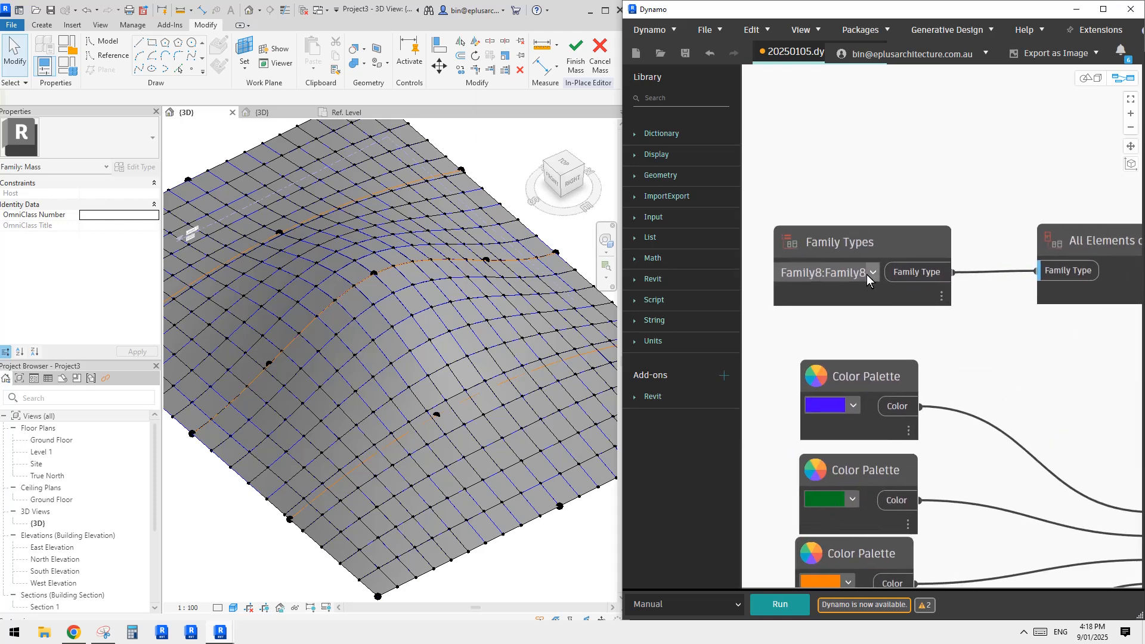
click(431, 356)
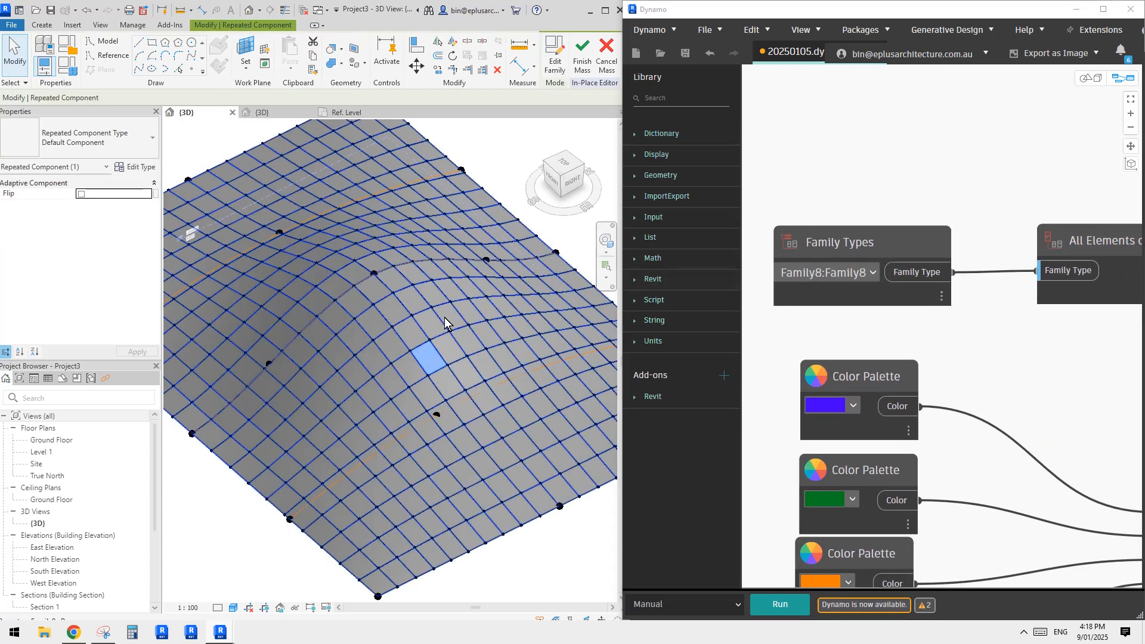
key(Tab)
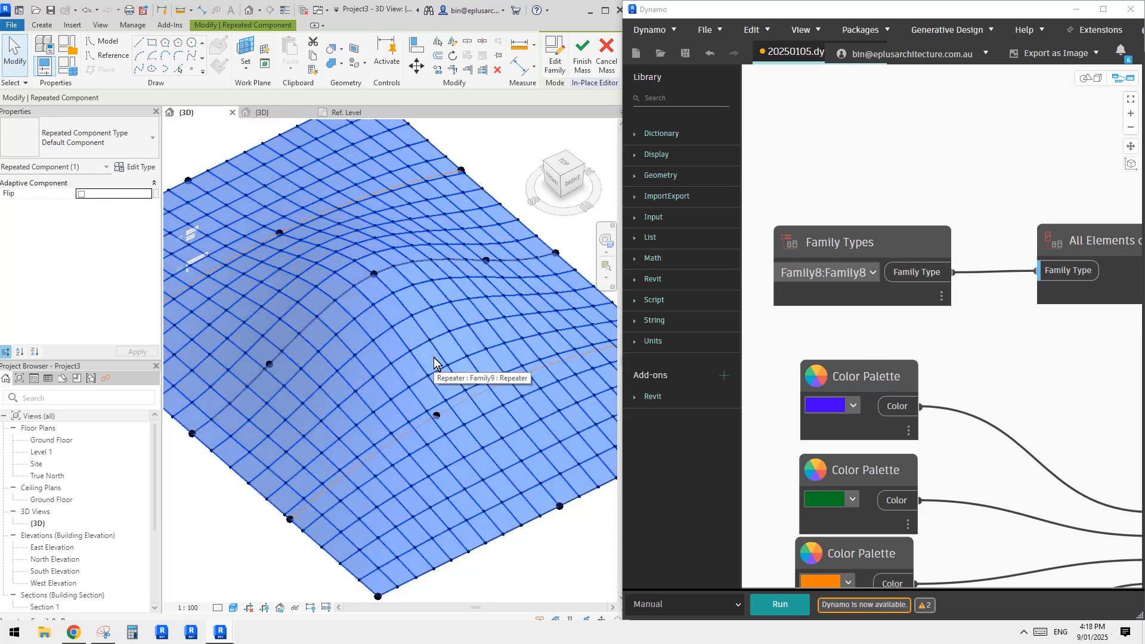
click(433, 357)
click(433, 359)
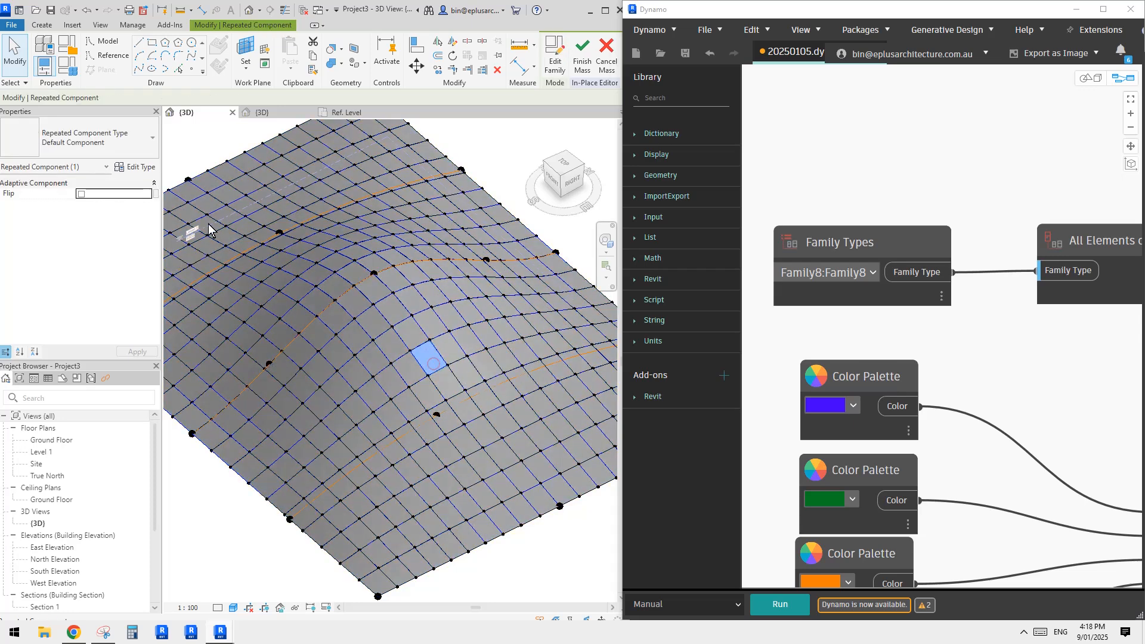
click(88, 143)
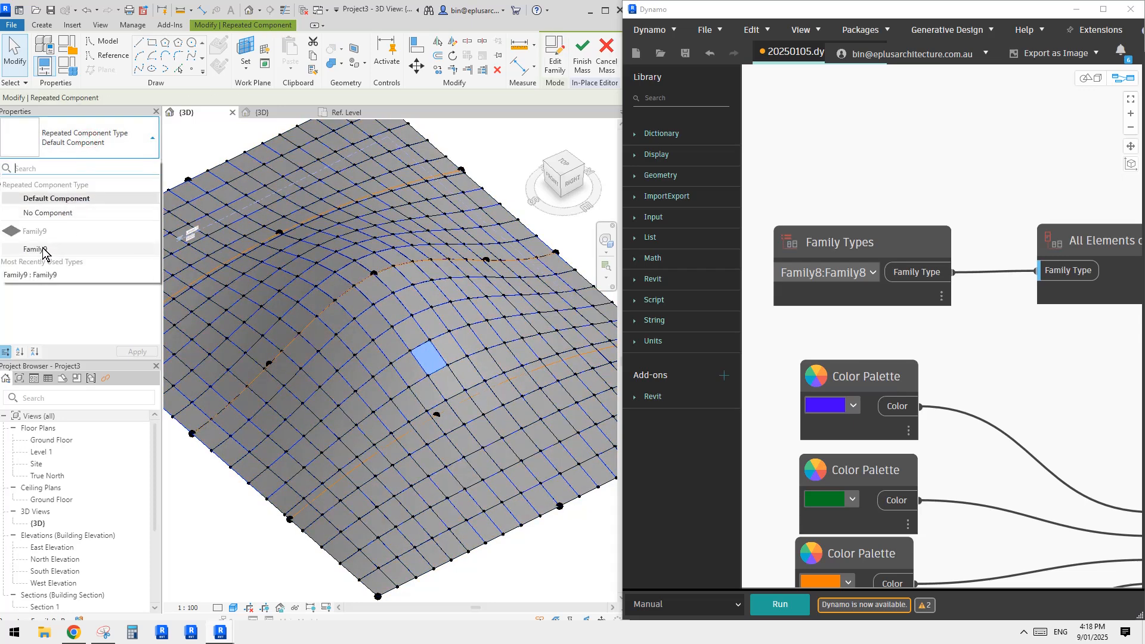
Set the Family Types node to Family9:Family9 in Dynamo and run the graph
click(870, 272)
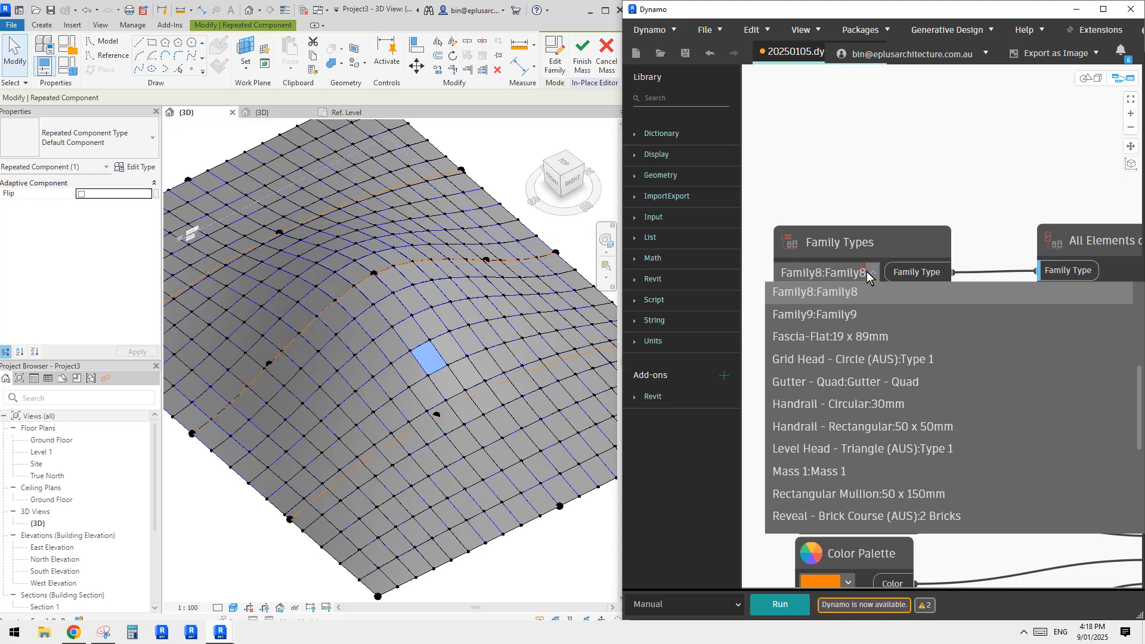
click(824, 314)
middle_drag(969, 422, 937, 371)
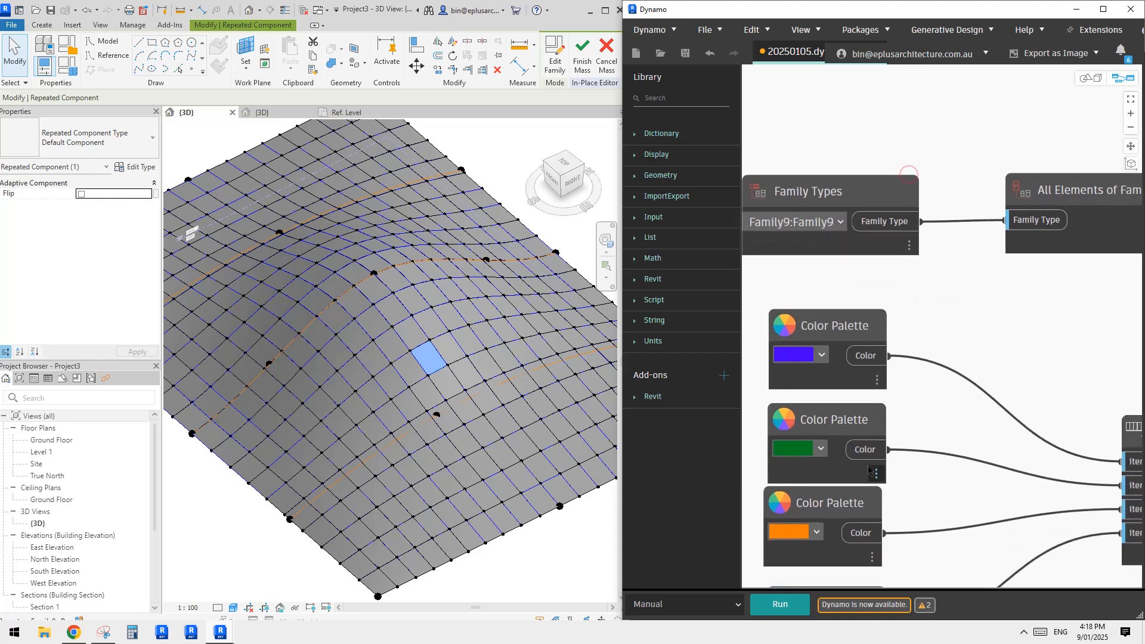
click(786, 605)
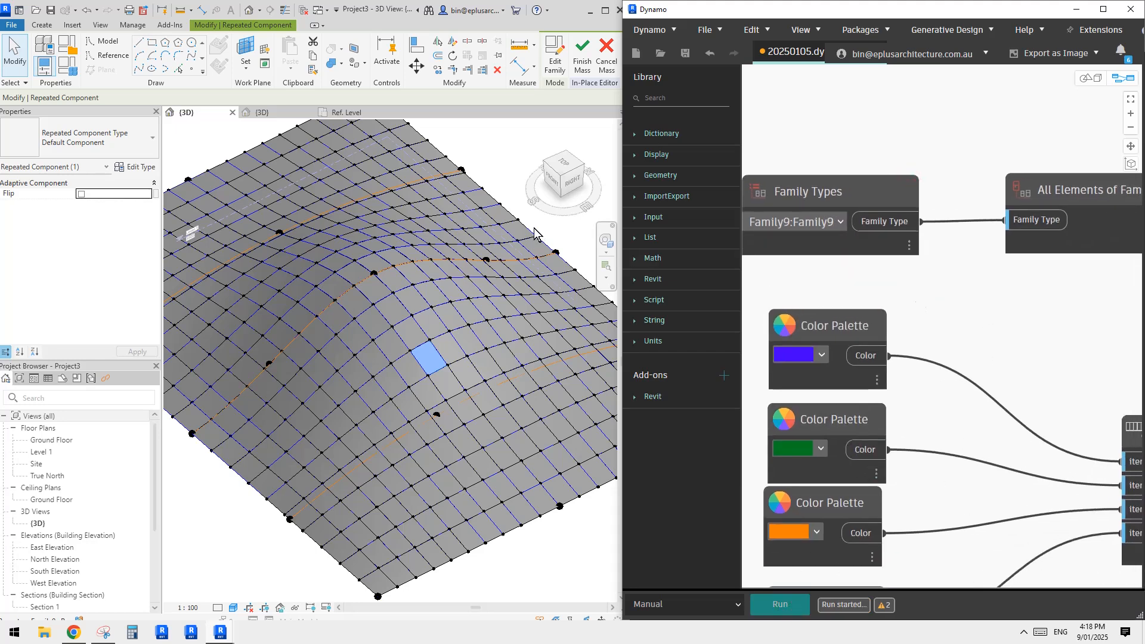
Trace the graph from FamilyInstance.Location through Point.Z to Math.RemapRange and read the warning on Math.RemapRange
scroll(1002, 298, down, 5)
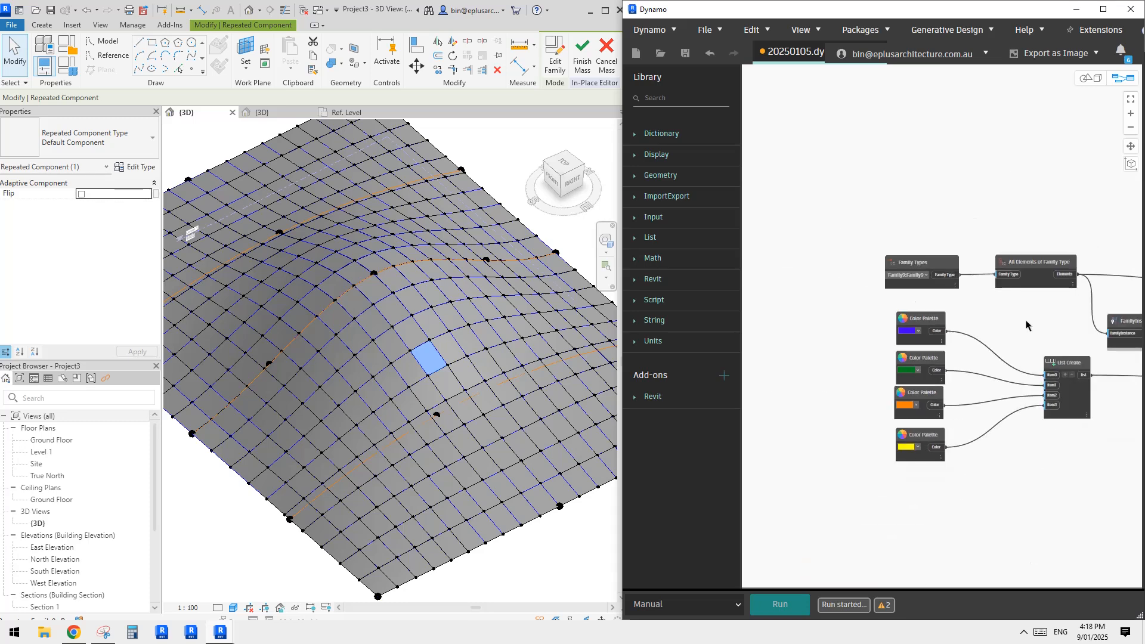
middle_drag(940, 314, 857, 314)
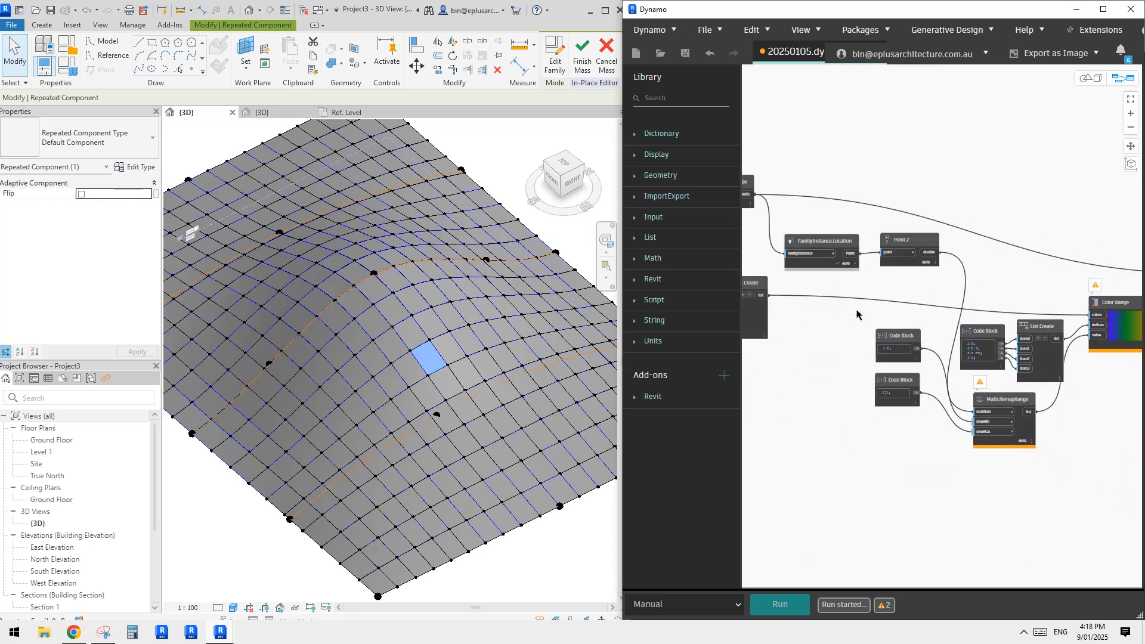
scroll(1035, 379, up, 3)
middle_drag(904, 379, 1003, 380)
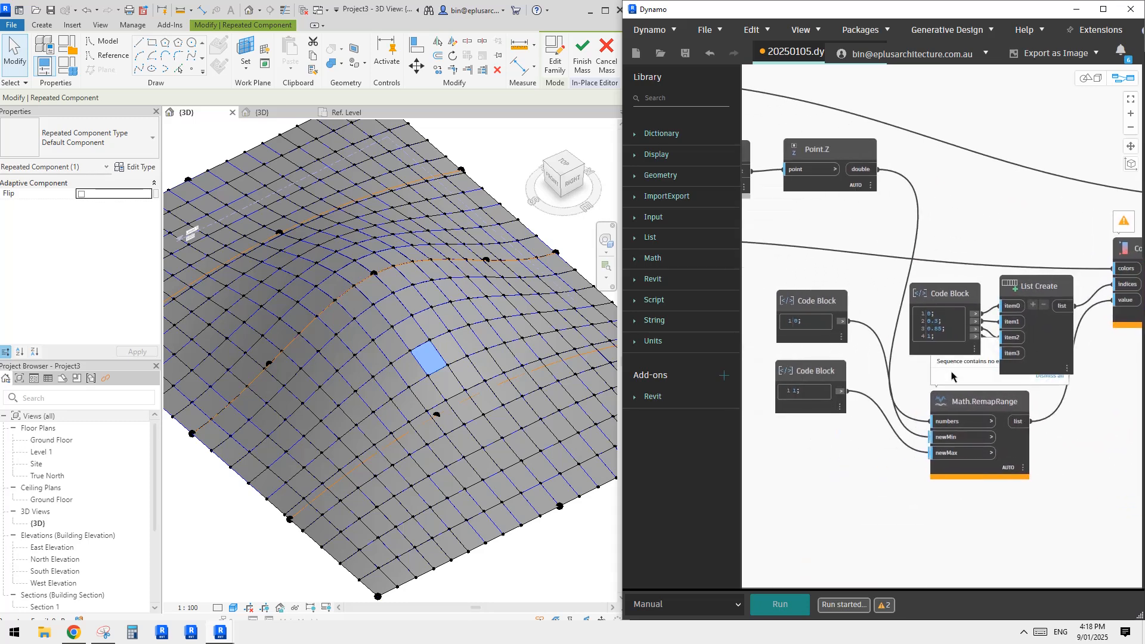
middle_drag(838, 264, 918, 278)
scroll(918, 277, up, 1)
scroll(918, 277, up, 2)
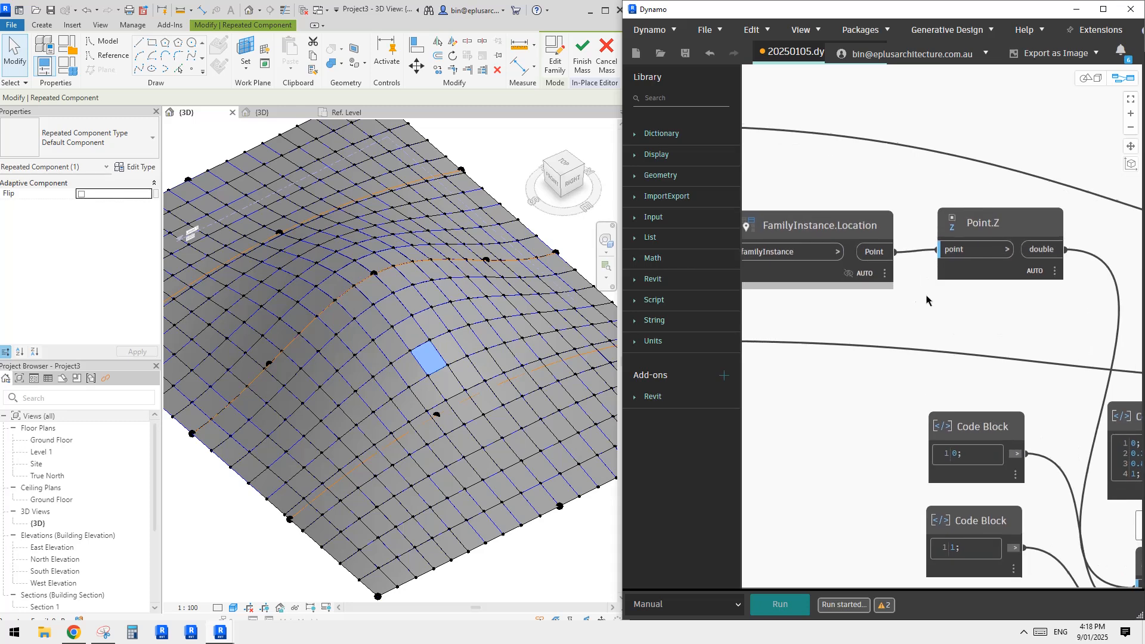
click(1054, 272)
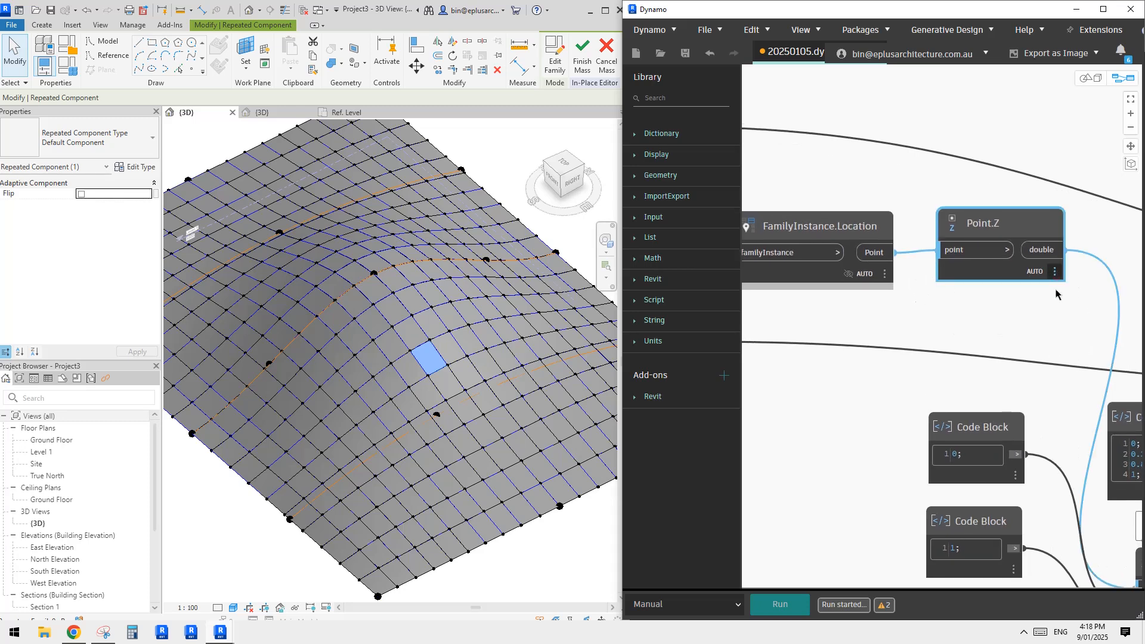
click(856, 312)
scroll(968, 330, down, 2)
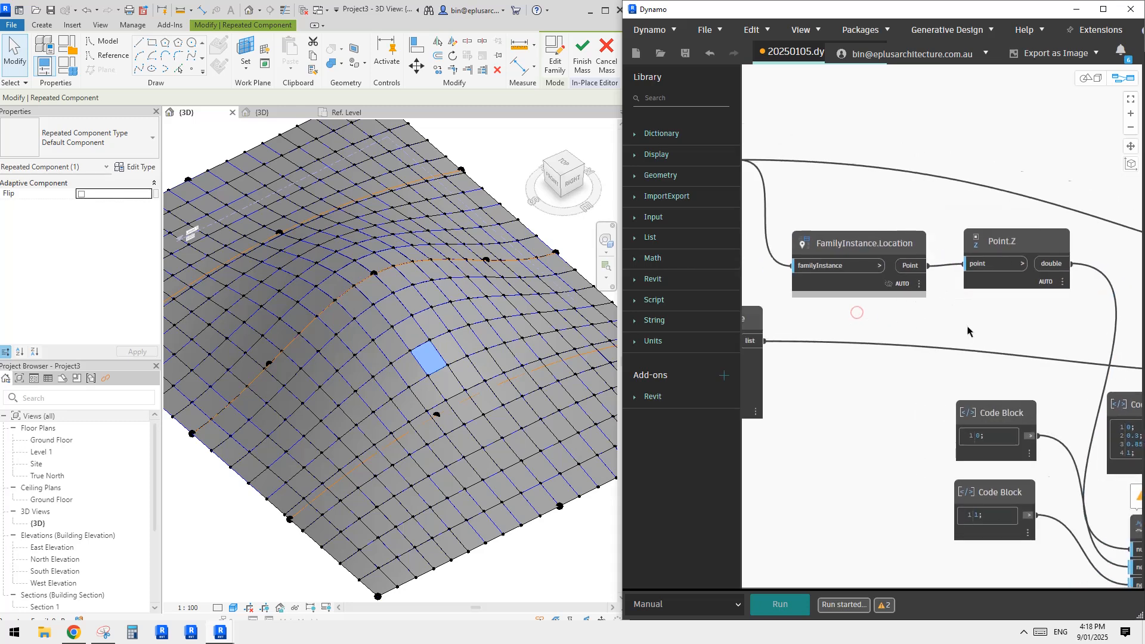
middle_drag(832, 323, 925, 317)
middle_drag(985, 428, 595, 304)
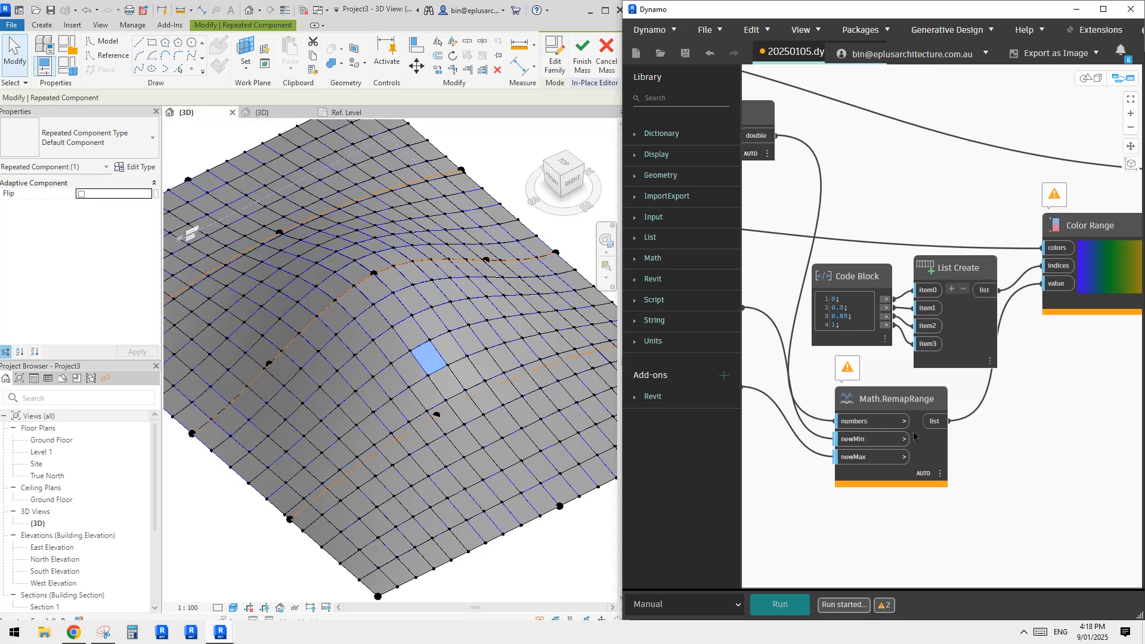
mouse_move(851, 380)
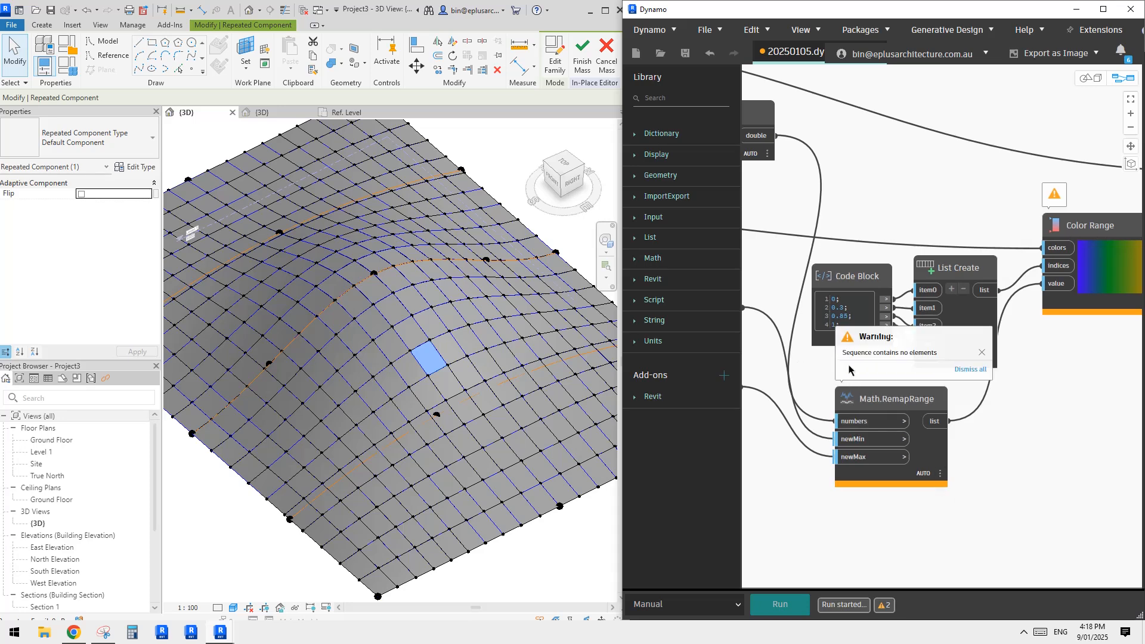
middle_drag(782, 293, 1073, 348)
scroll(1038, 334, down, 3)
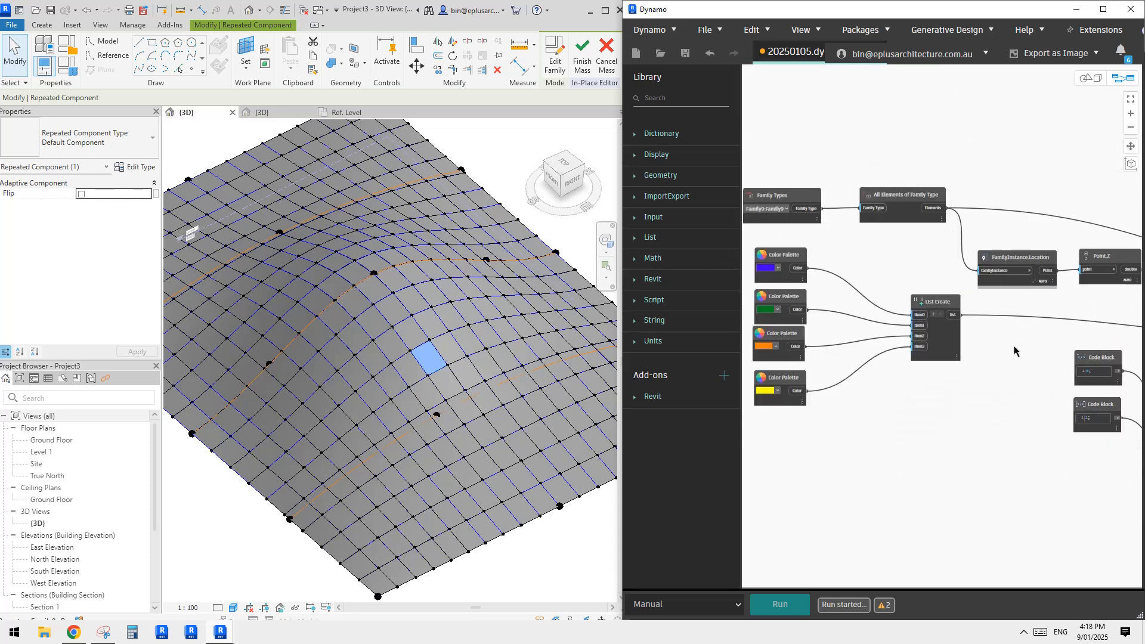
Maximize the Dynamo window and read the warning on the Color Range node
click(1102, 9)
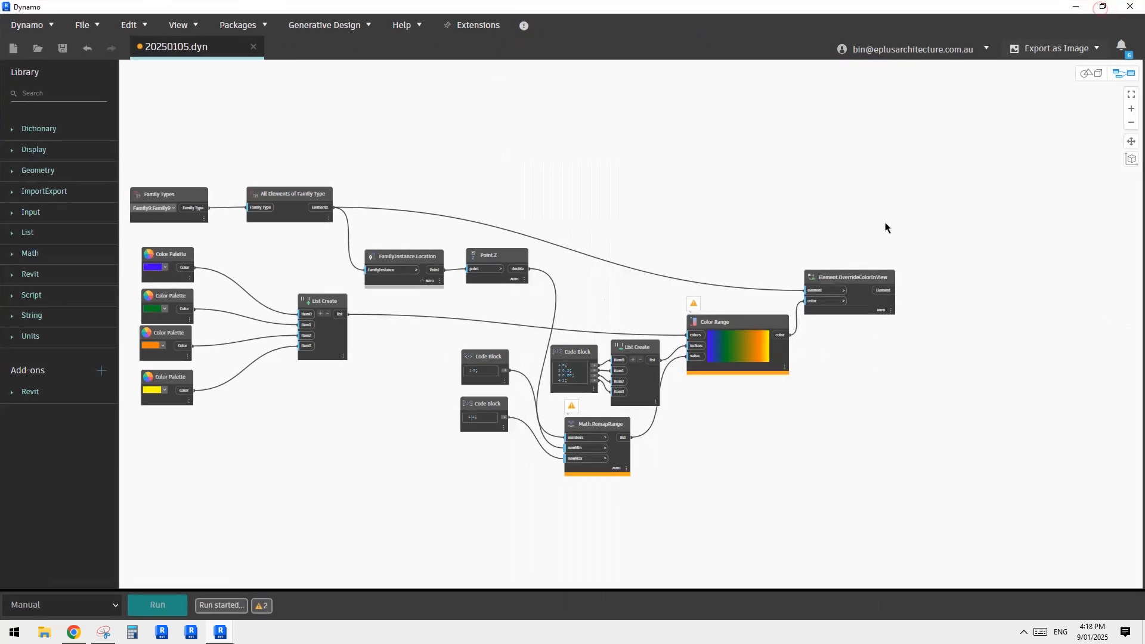
middle_drag(558, 230, 730, 243)
scroll(1002, 390, up, 6)
middle_drag(705, 405, 900, 374)
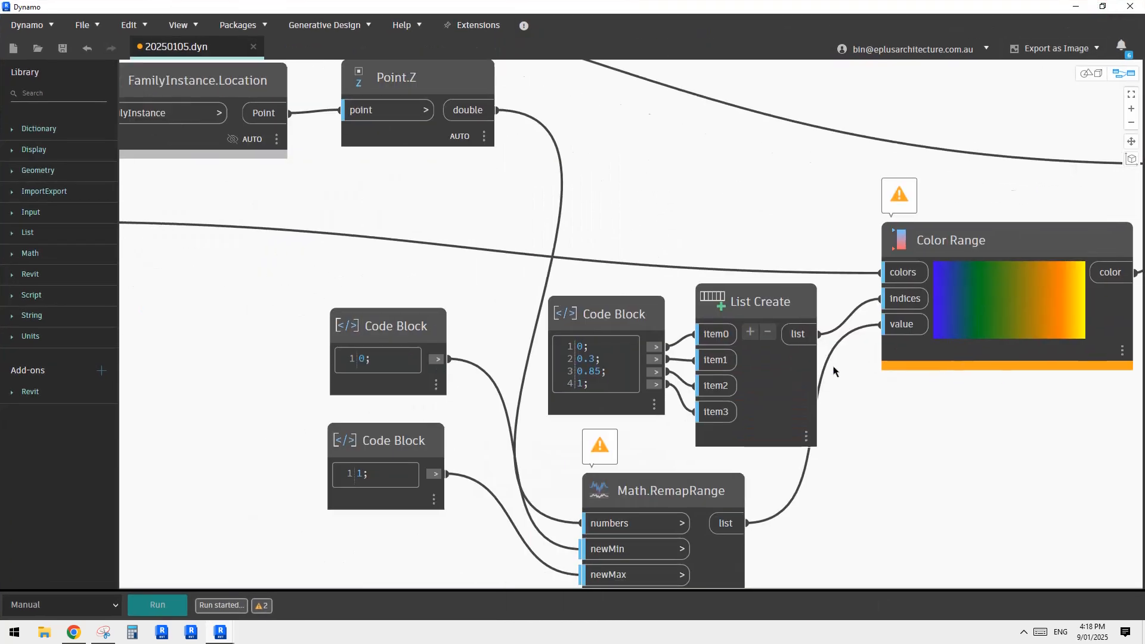
scroll(833, 371, down, 4)
scroll(834, 376, up, 2)
mouse_move(876, 262)
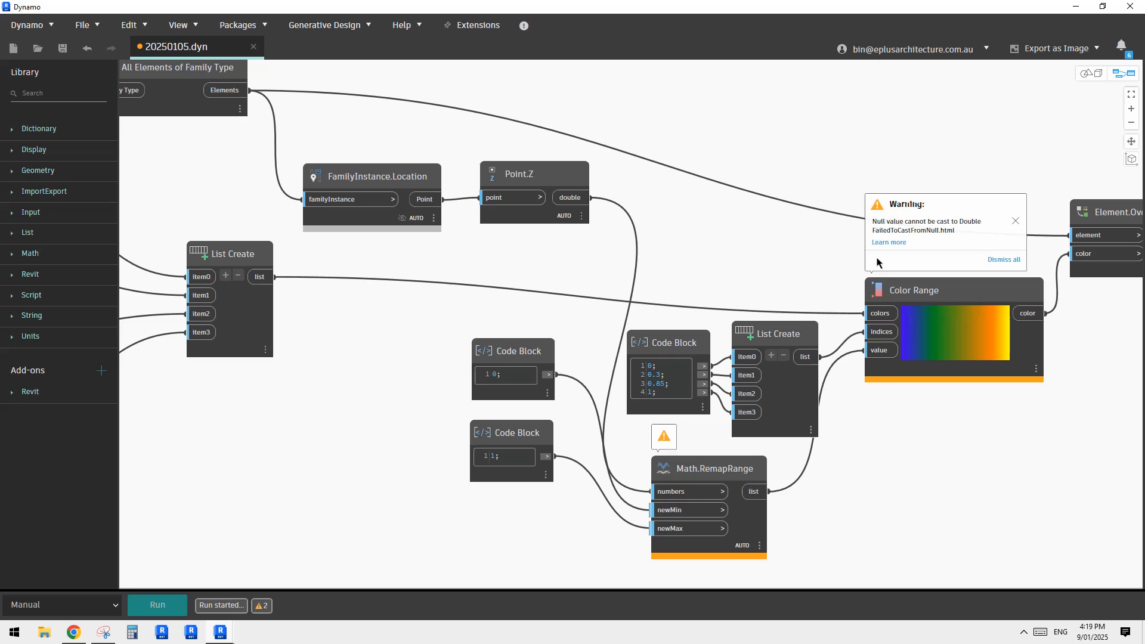
Examine the Family Types and All Elements of Family Type nodes and follow their connections to the color override node
middle_drag(204, 167, 513, 245)
middle_drag(418, 175, 565, 198)
scroll(565, 199, up, 1)
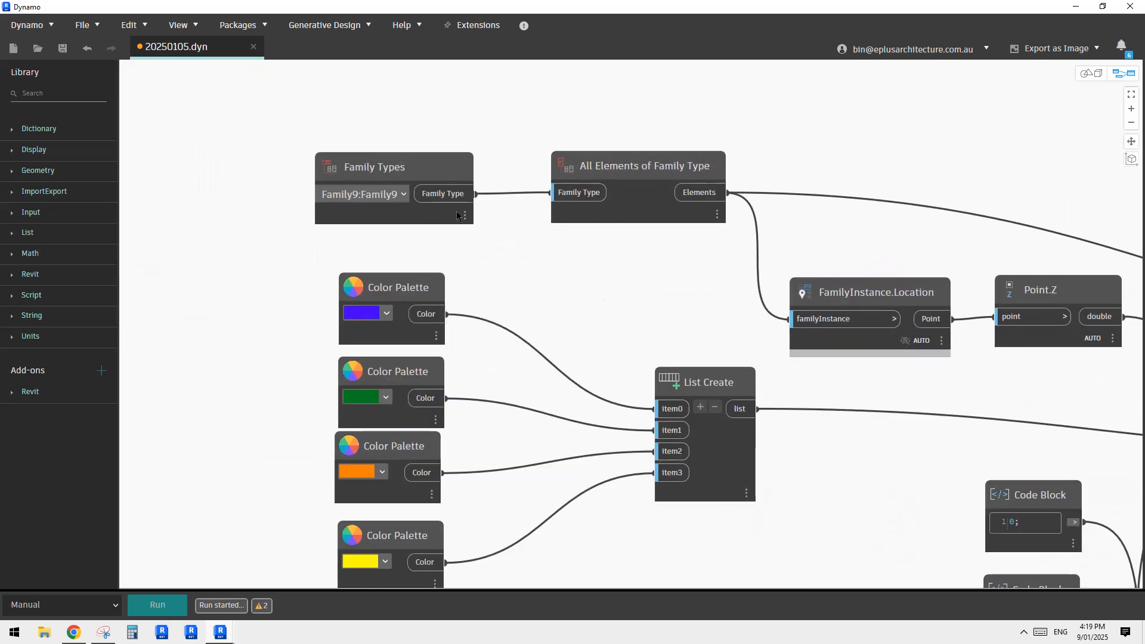
click(716, 214)
click(648, 258)
middle_drag(787, 272, 681, 265)
scroll(680, 265, down, 1)
middle_drag(1002, 362, 695, 316)
scroll(726, 300, down, 1)
middle_drag(843, 338, 778, 286)
middle_drag(912, 292, 850, 317)
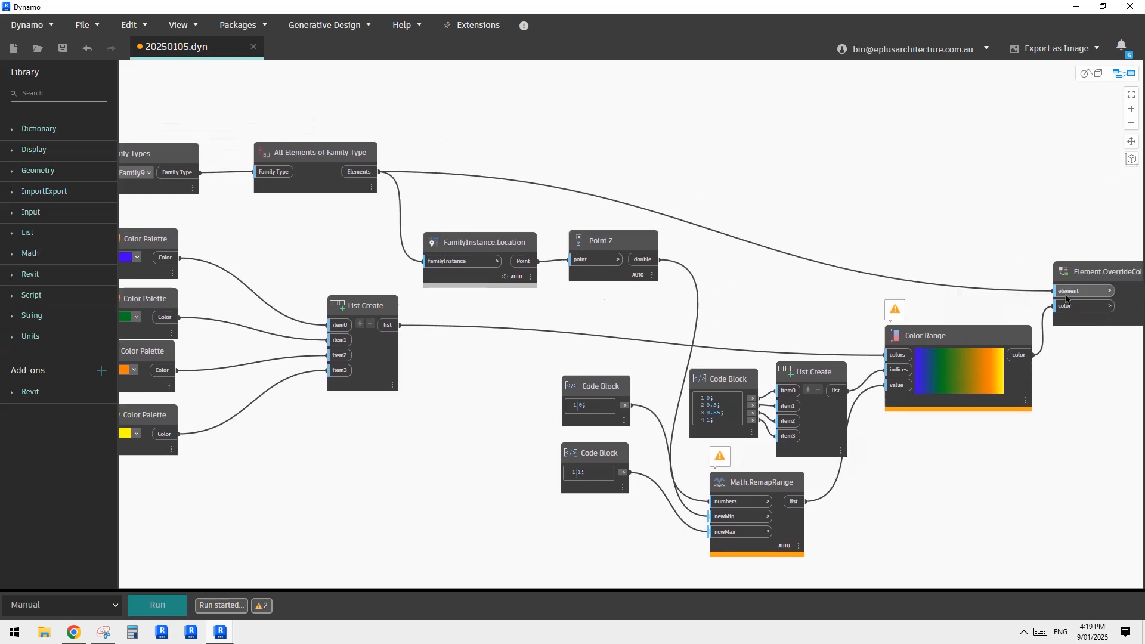
Disconnect the All Elements of Family Type output from both Element.OverrideColorInView and FamilyInstance.Location
drag(1054, 290, 840, 231)
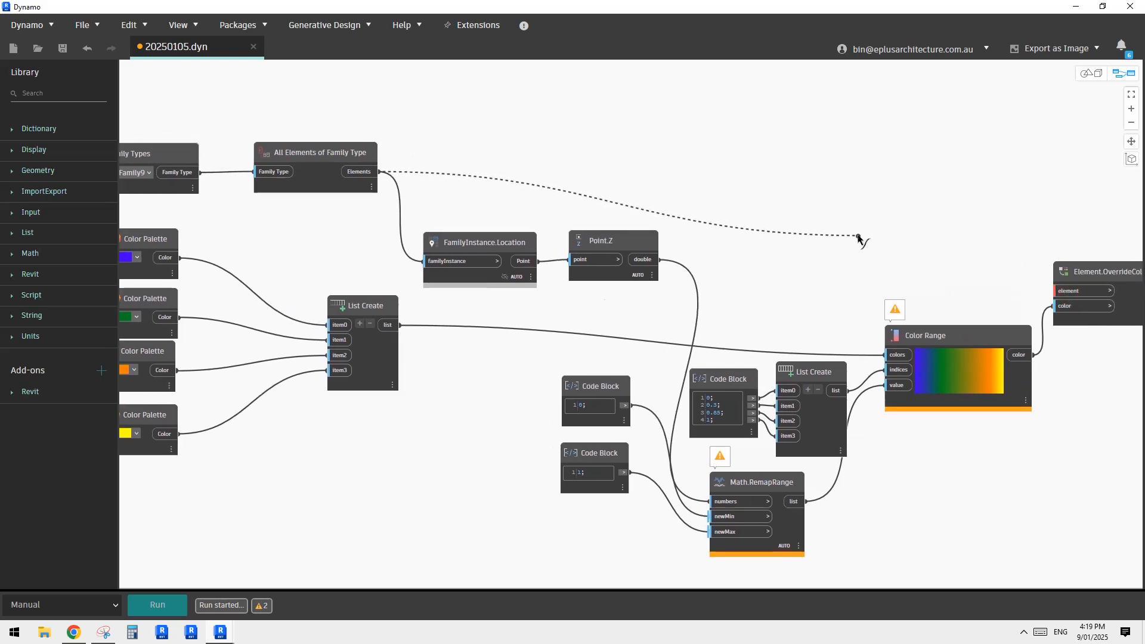
click(858, 235)
click(440, 263)
click(386, 252)
middle_drag(350, 468, 414, 473)
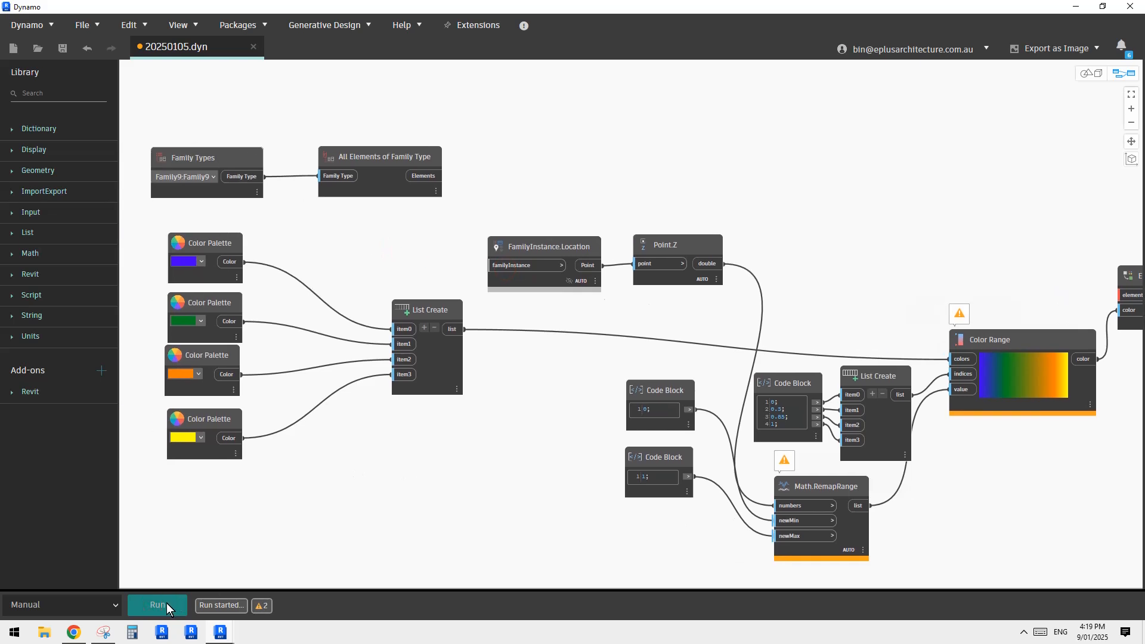
Reposition the All Elements of Family Type and Family Types nodes slightly on the canvas
middle_drag(153, 576, 245, 581)
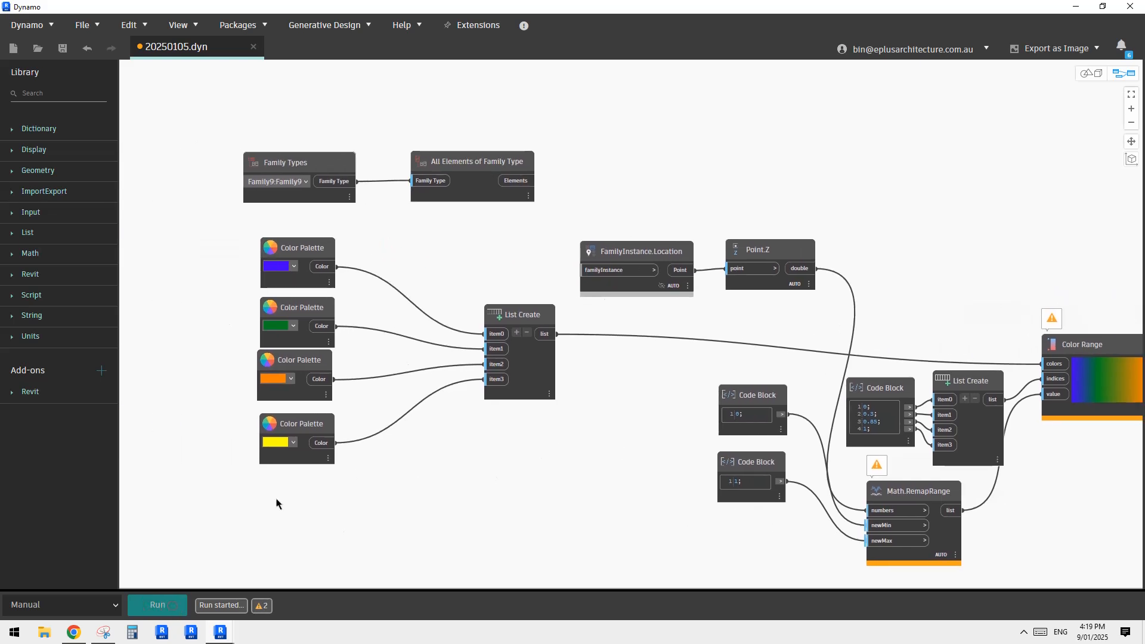
mouse_move(461, 163)
mouse_down()
mouse_move(482, 180)
mouse_move(469, 157)
mouse_up()
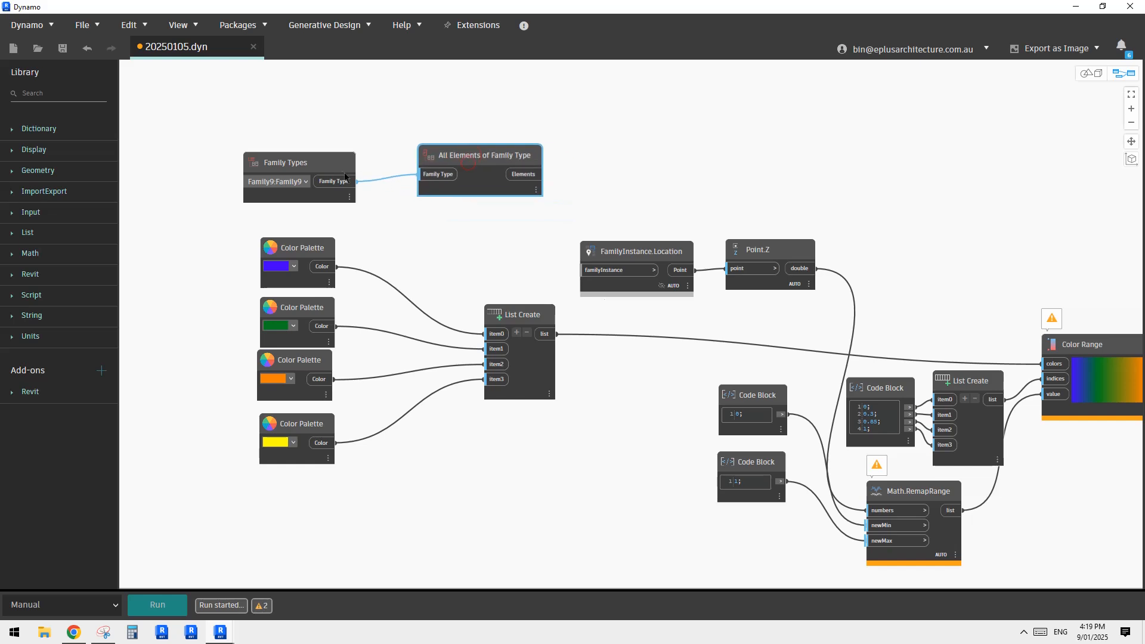
click(302, 183)
click(303, 184)
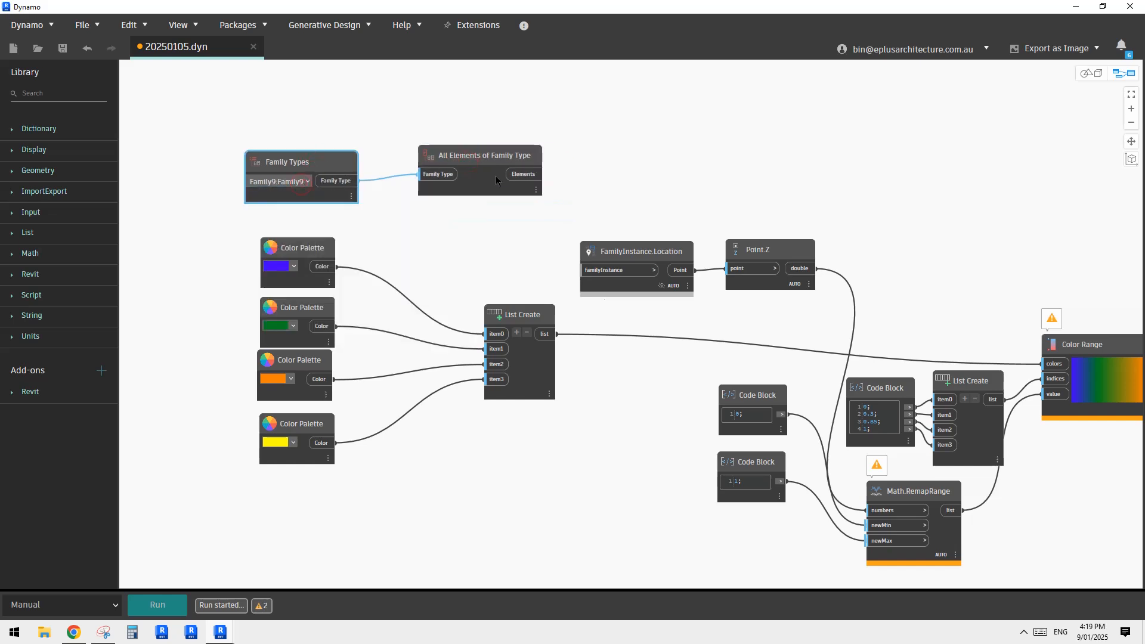
click(452, 181)
Minimize Dynamo to switch to Revit and select the whole Family9 repeater on the curved surface
mouse_move(213, 636)
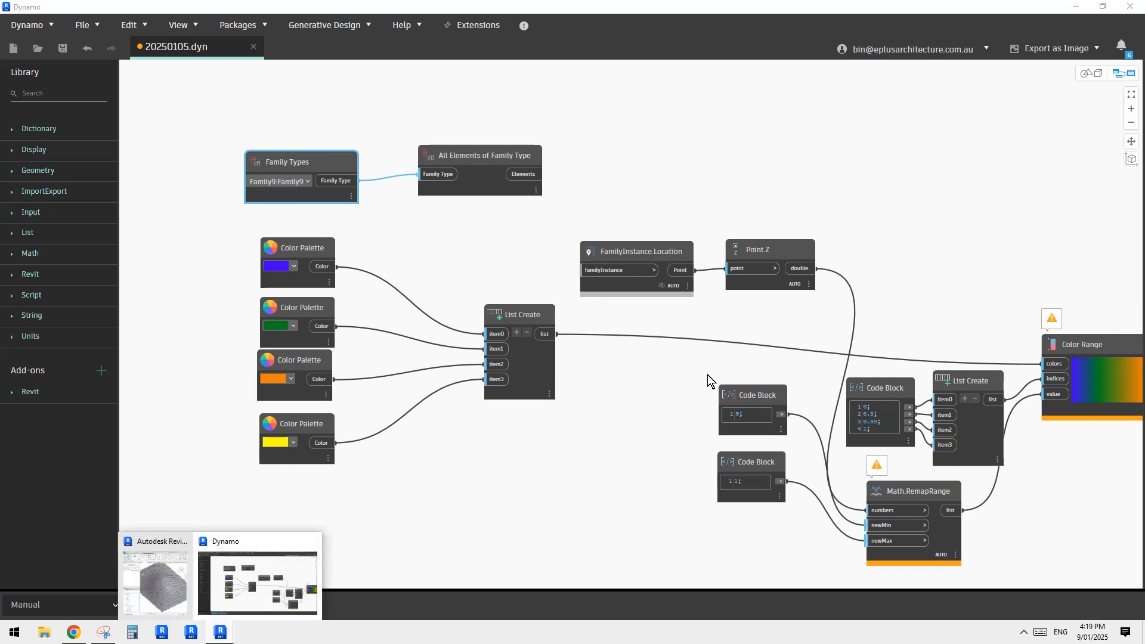
click(672, 373)
mouse_move(220, 632)
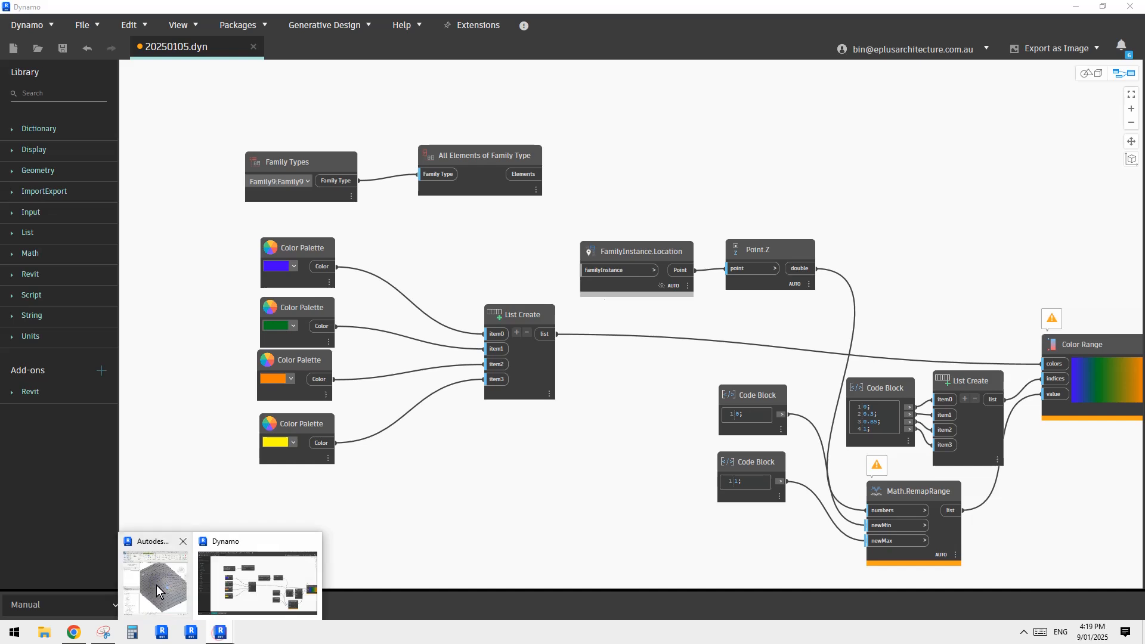
click(156, 585)
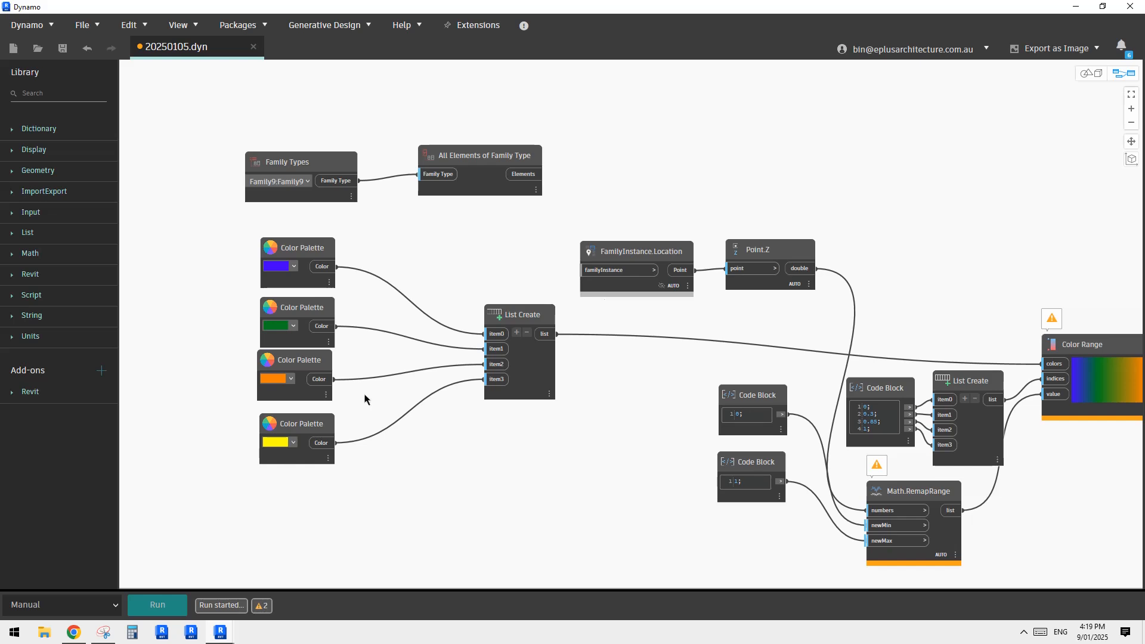
mouse_move(222, 637)
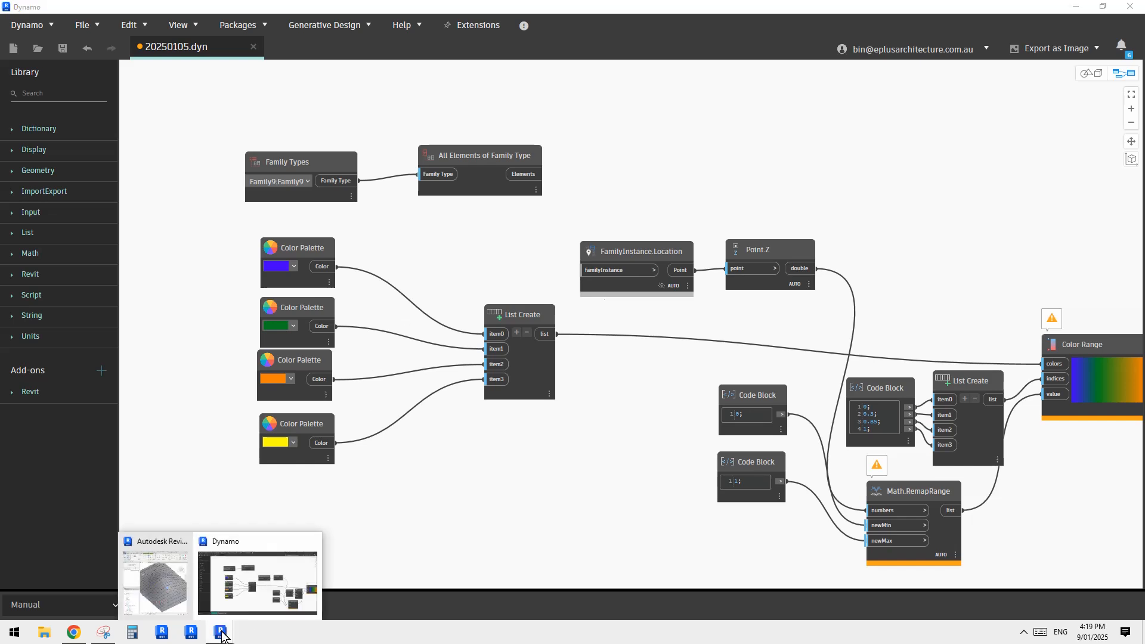
click(162, 593)
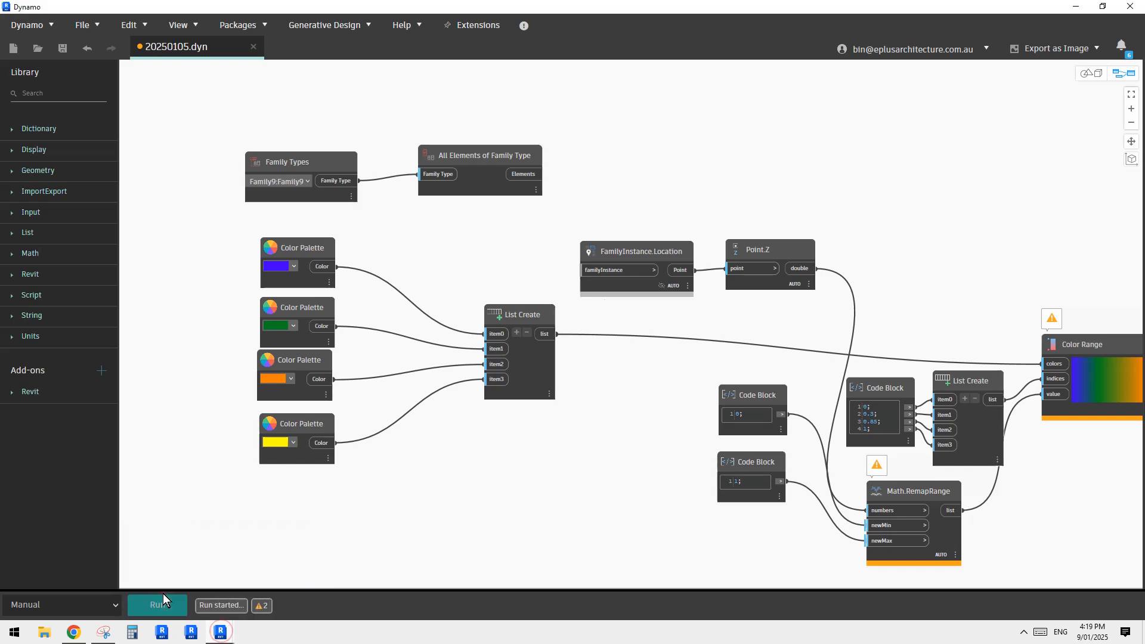
click(1074, 10)
click(464, 330)
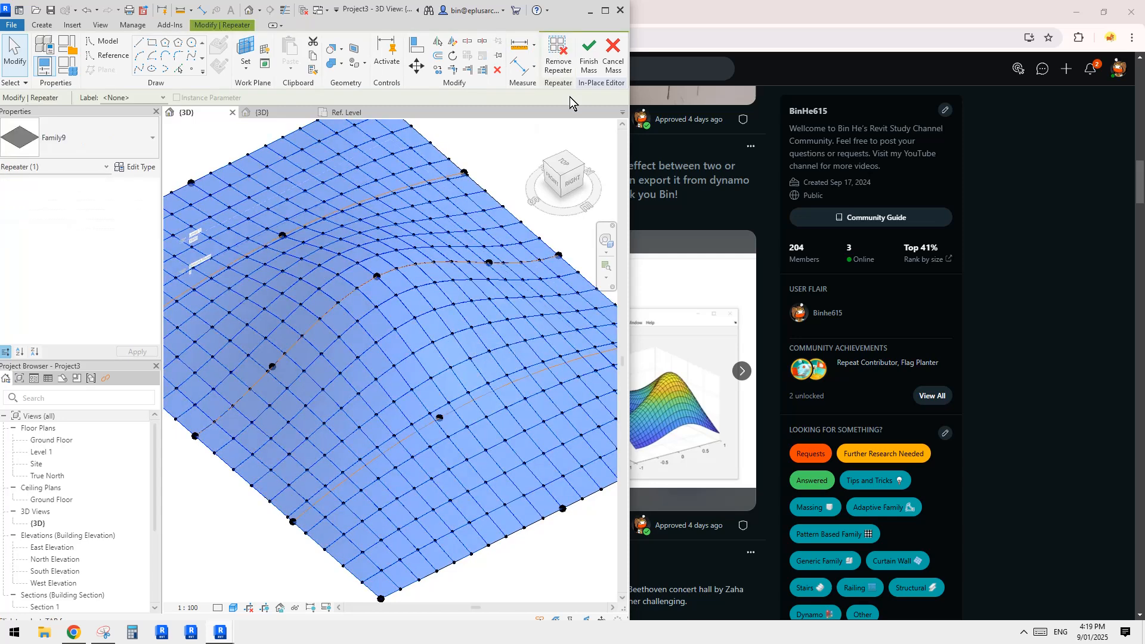
Deselect the Family9 repeater and finish editing the in-place mass
scroll(481, 210, down, 2)
middle_drag(480, 210, 452, 276)
key(Escape)
click(487, 309)
click(523, 166)
middle_drag(536, 156, 549, 212)
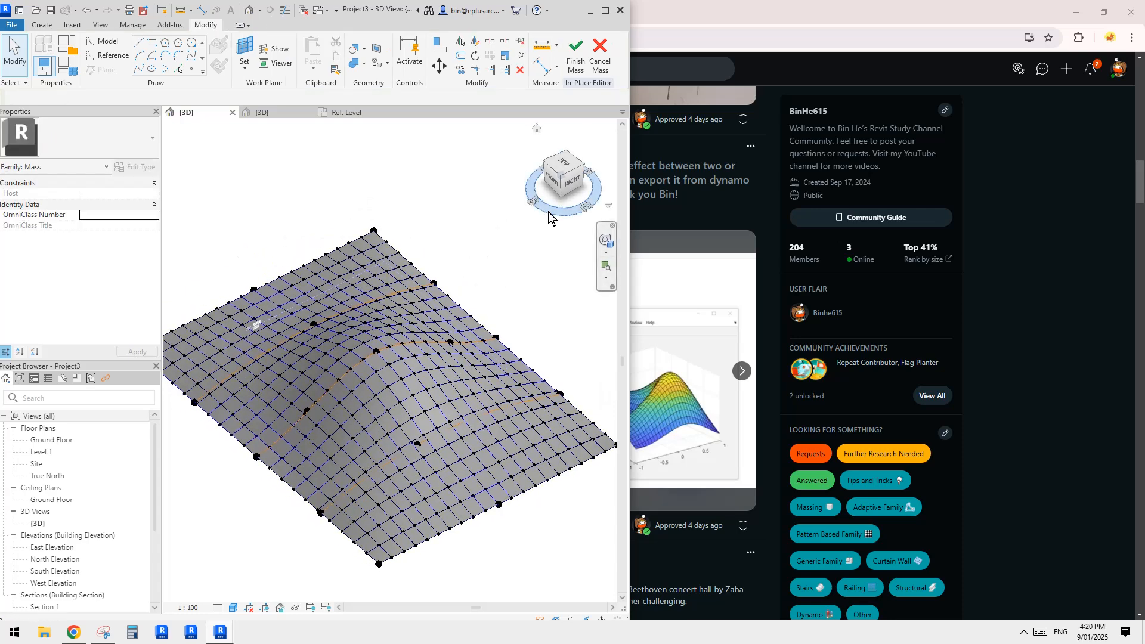
click(582, 62)
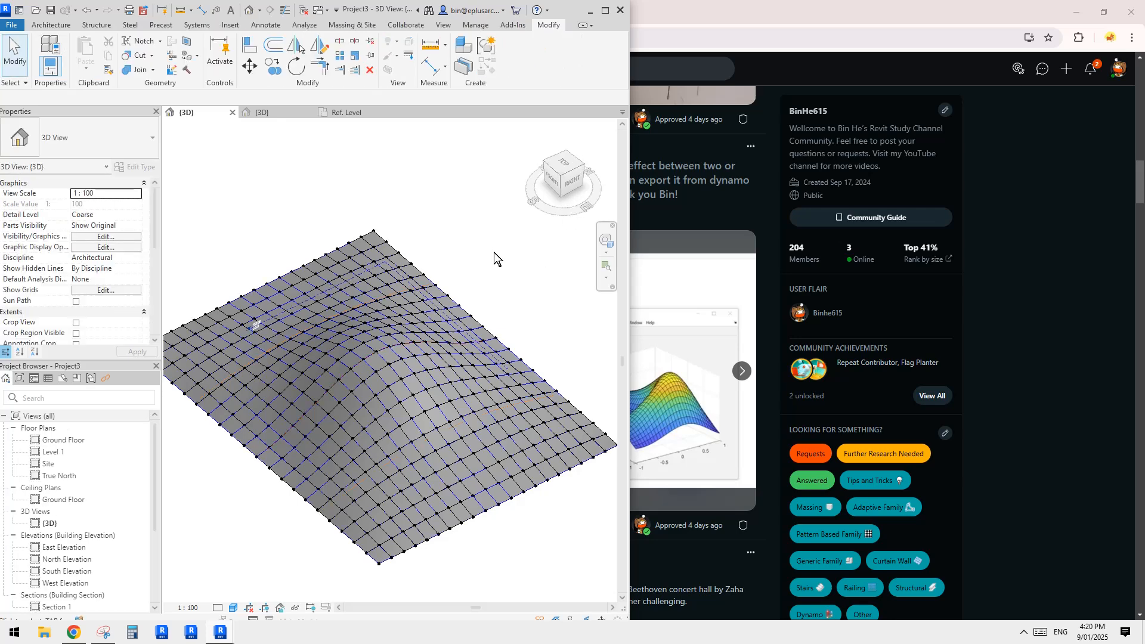
scroll(417, 422, up, 1)
middle_drag(417, 422, 432, 394)
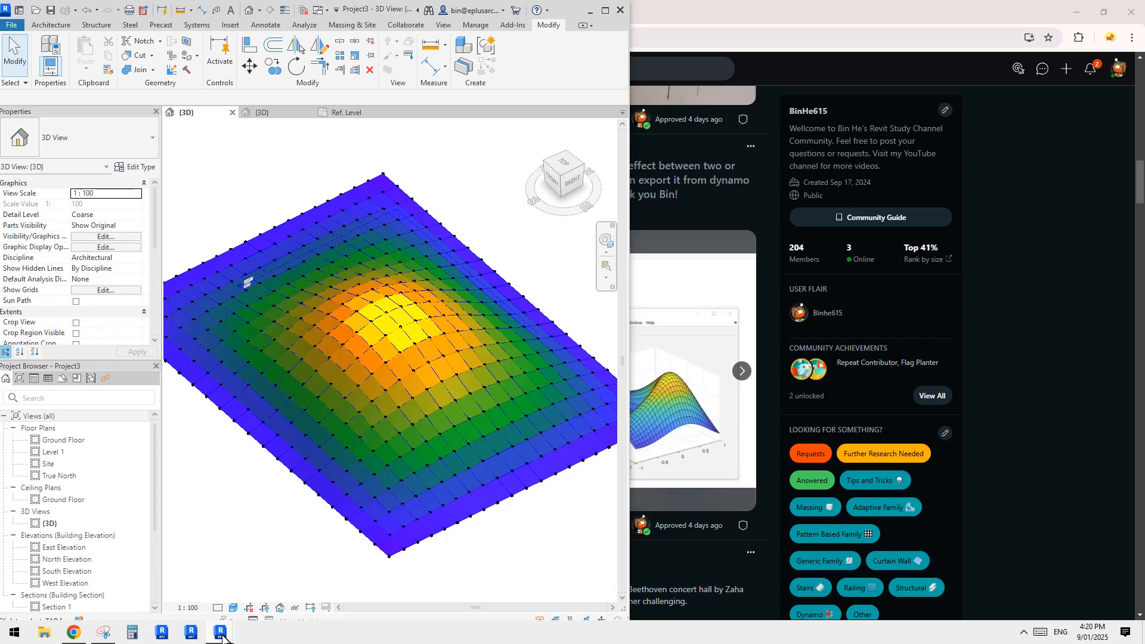
Switch to Dynamo and restore its window to a smaller size over the Revit view
mouse_move(230, 633)
click(237, 599)
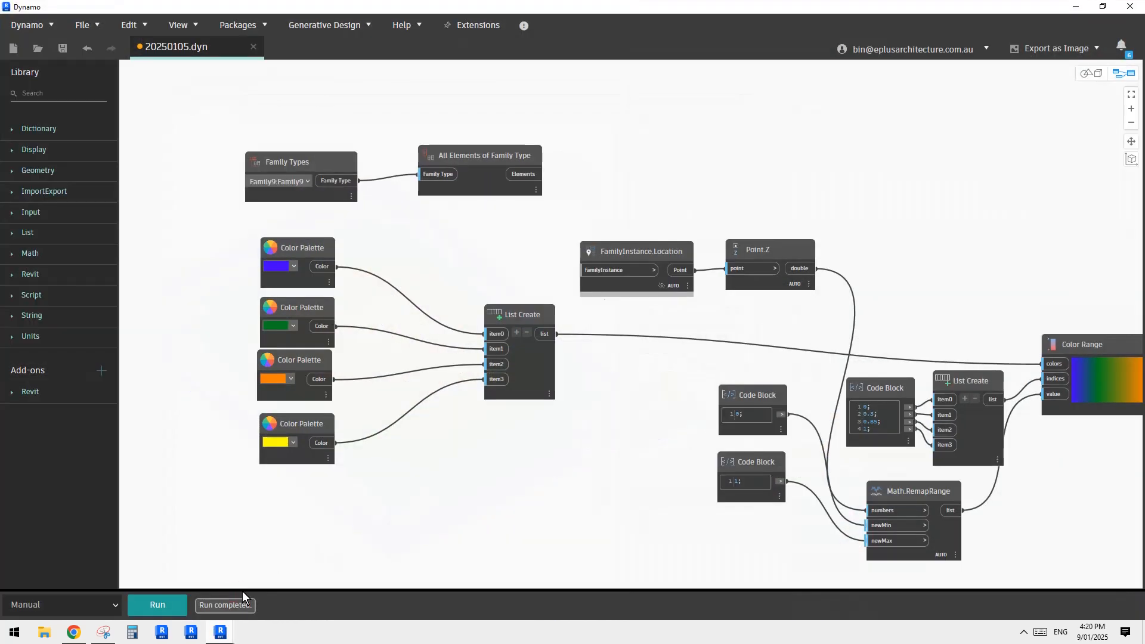
drag(569, 9, 990, 138)
drag(881, 131, 560, 22)
Reconnect the All Elements of Family Type output to FamilyInstance.Location and Element.OverrideColorInView, and run the graph
middle_drag(821, 272, 531, 286)
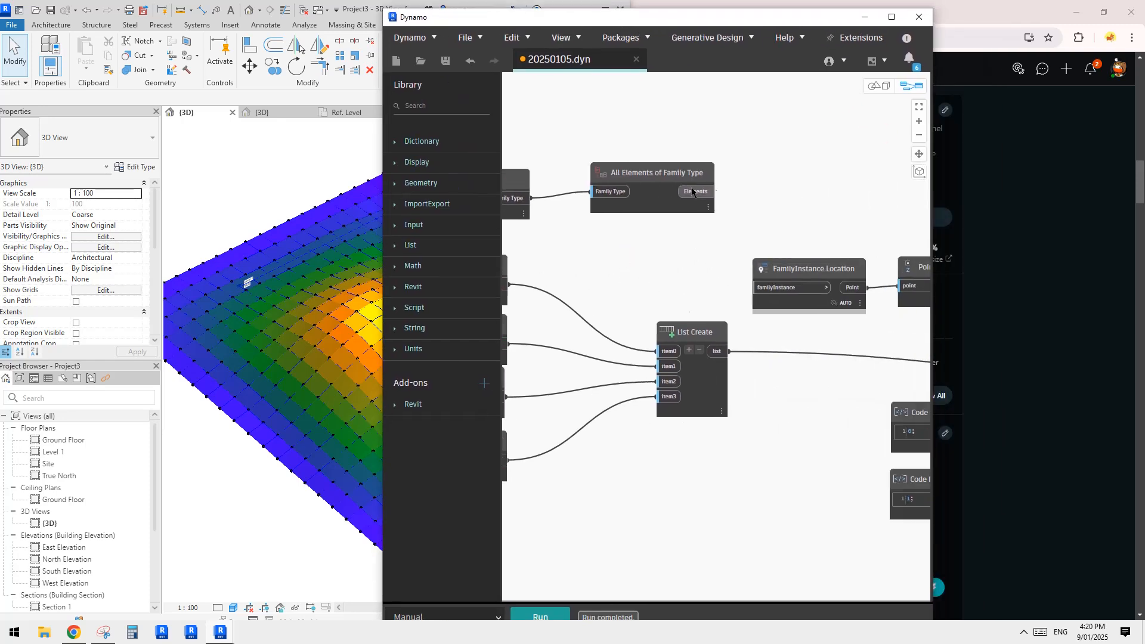
scroll(635, 239, down, 5)
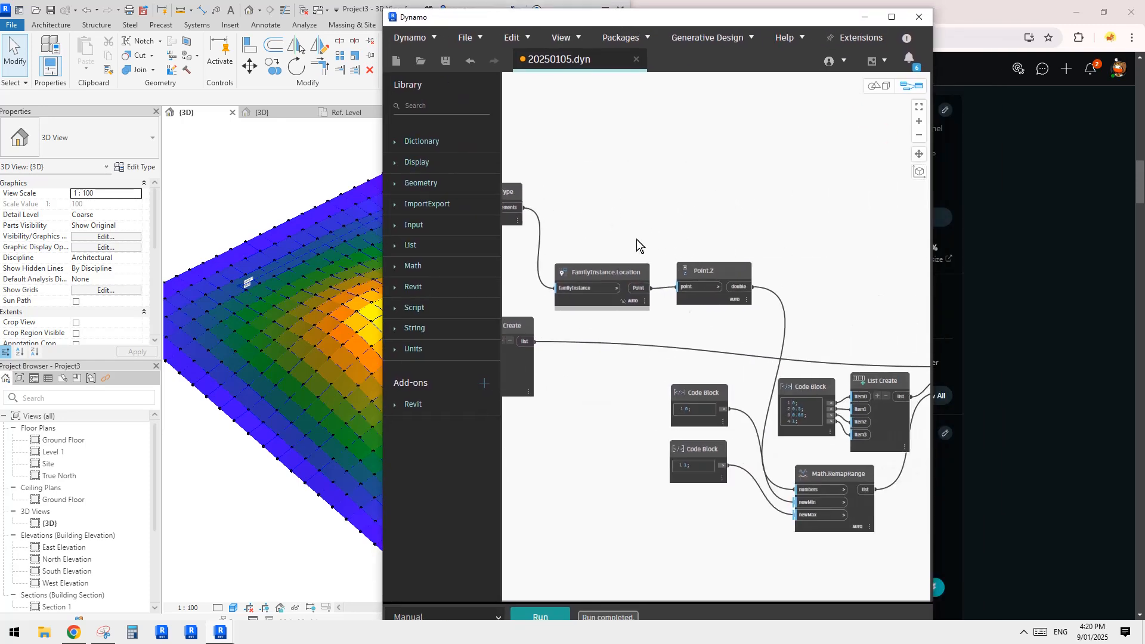
middle_drag(882, 329, 843, 339)
click(848, 328)
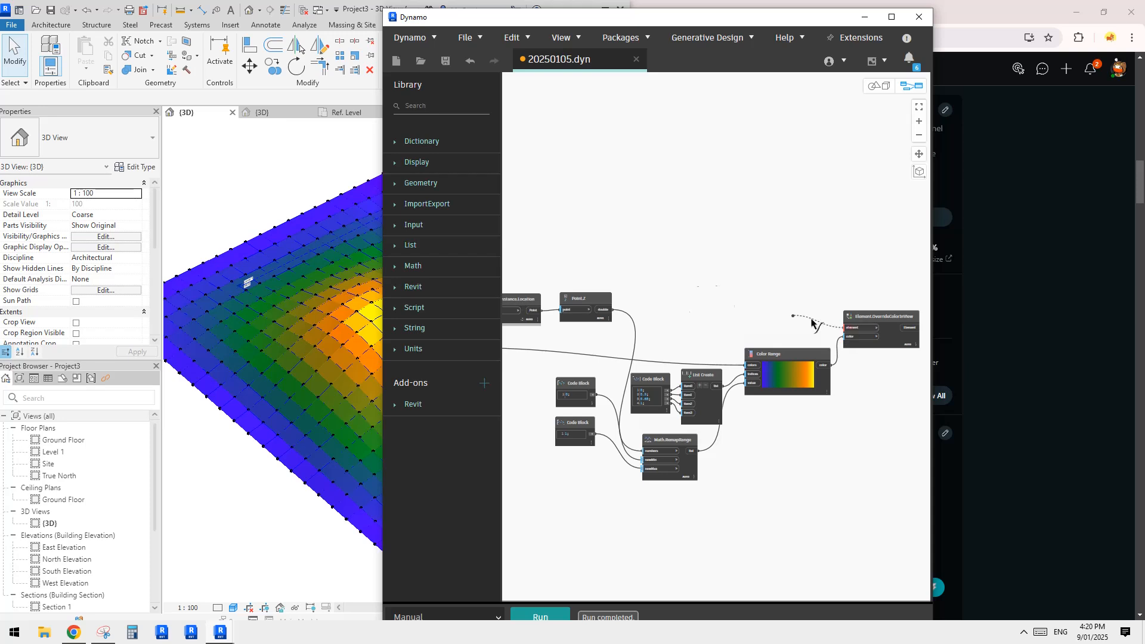
middle_drag(537, 235, 754, 302)
scroll(730, 307, up, 3)
click(635, 336)
middle_drag(638, 342, 806, 295)
click(542, 615)
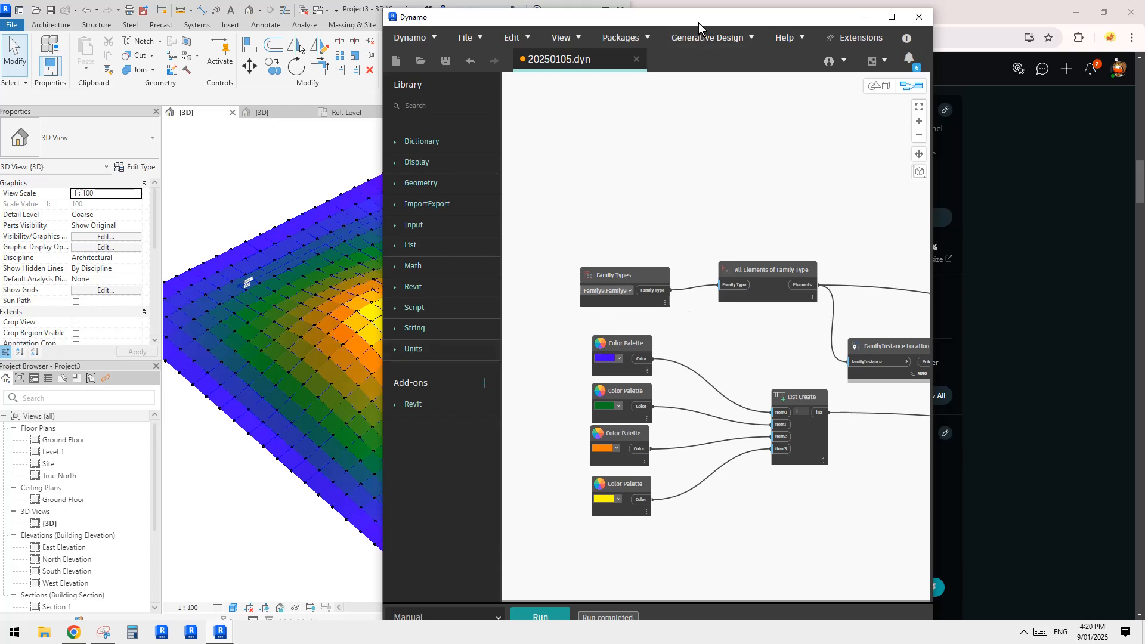
Arrange Dynamo and Revit side by side with the 3D surface view visible
drag(698, 22, 1144, 122)
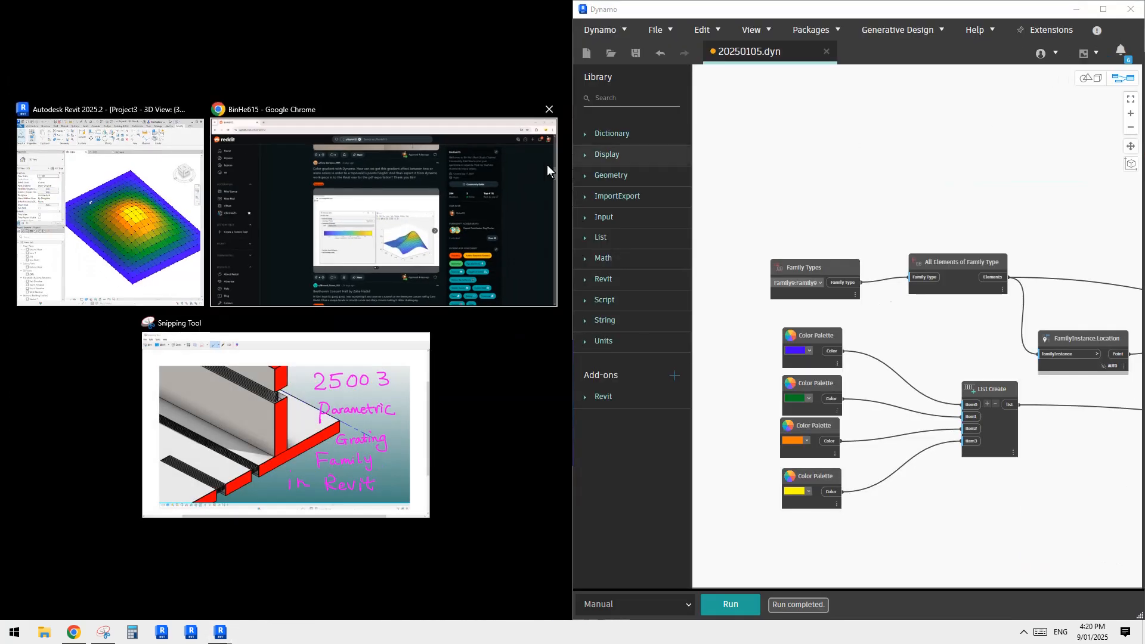
click(135, 201)
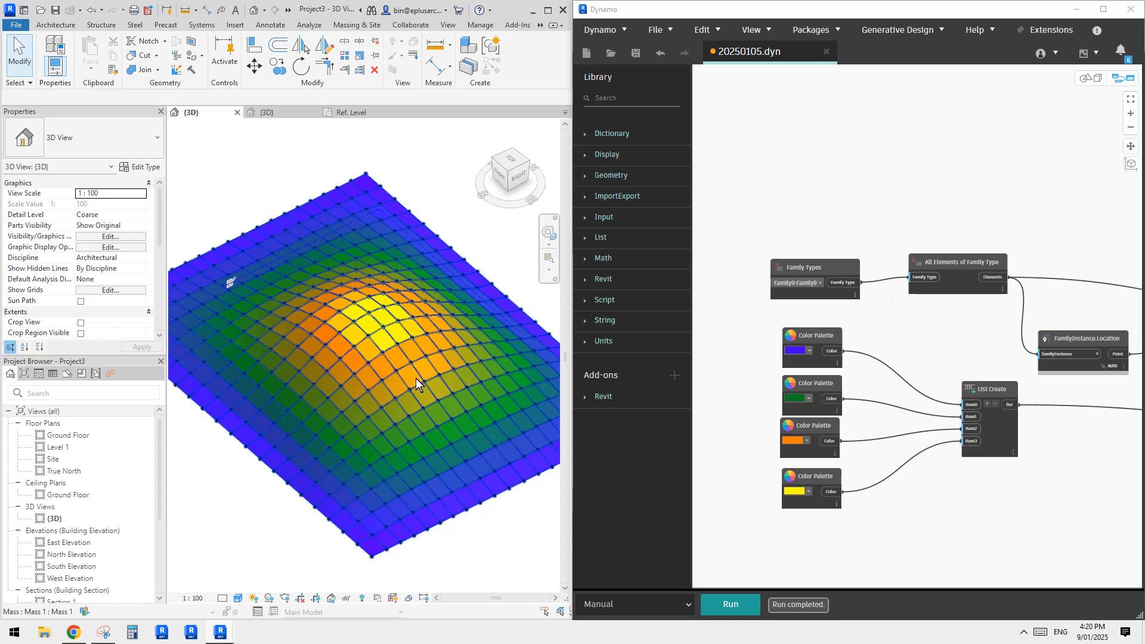
shift+middle_drag(416, 378, 372, 338)
Set the third value in the color index Code Block to 0.7 and run the graph
middle_drag(947, 332, 766, 311)
scroll(1031, 412, up, 3)
middle_drag(1031, 412, 868, 279)
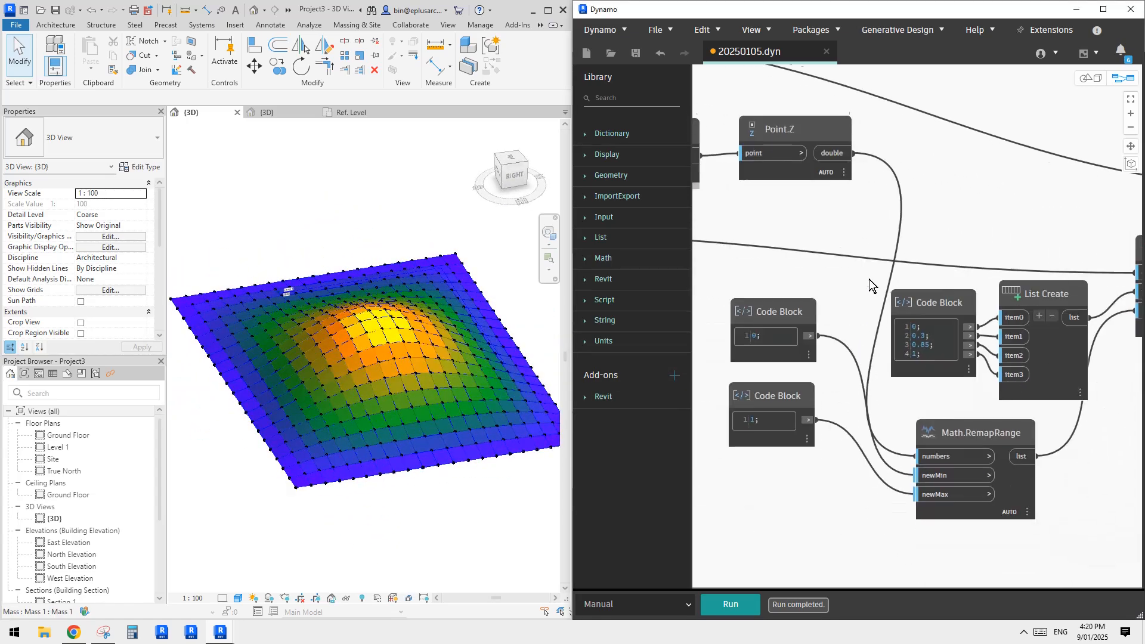
middle_drag(927, 231, 899, 233)
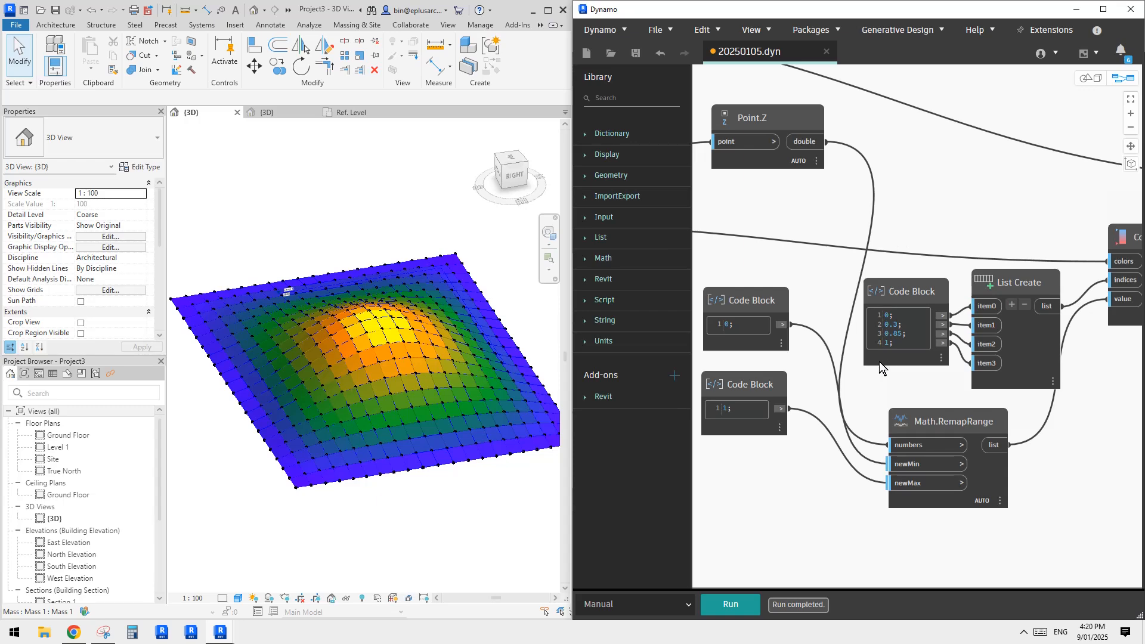
scroll(886, 354, up, 5)
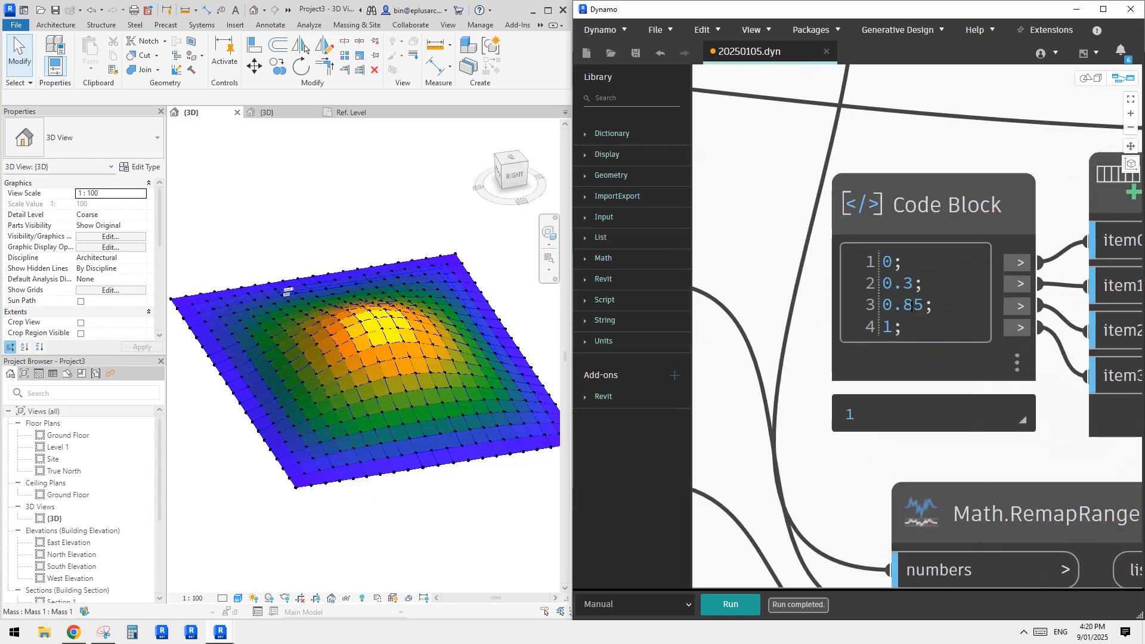
drag(911, 306, 907, 305)
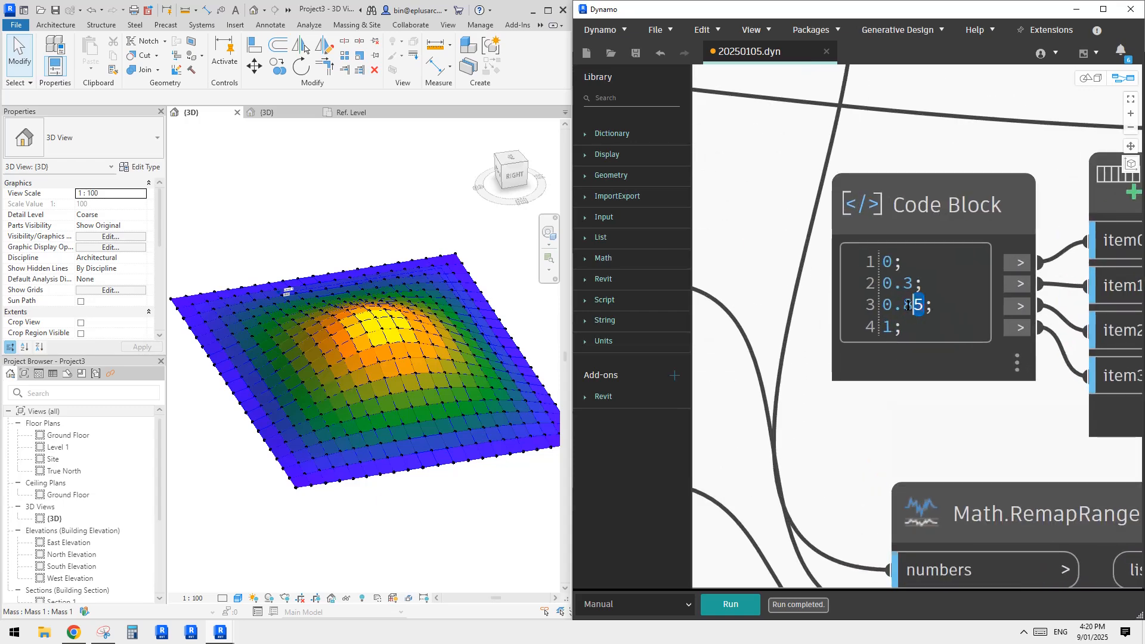
double_click(906, 305)
text(7)
click(771, 271)
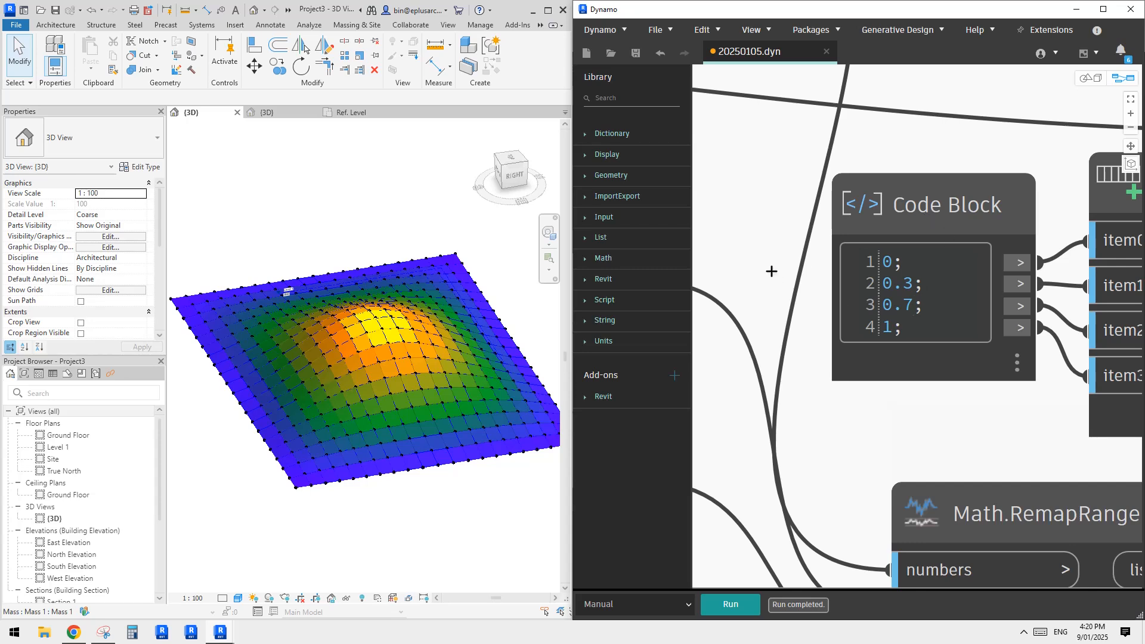
click(705, 598)
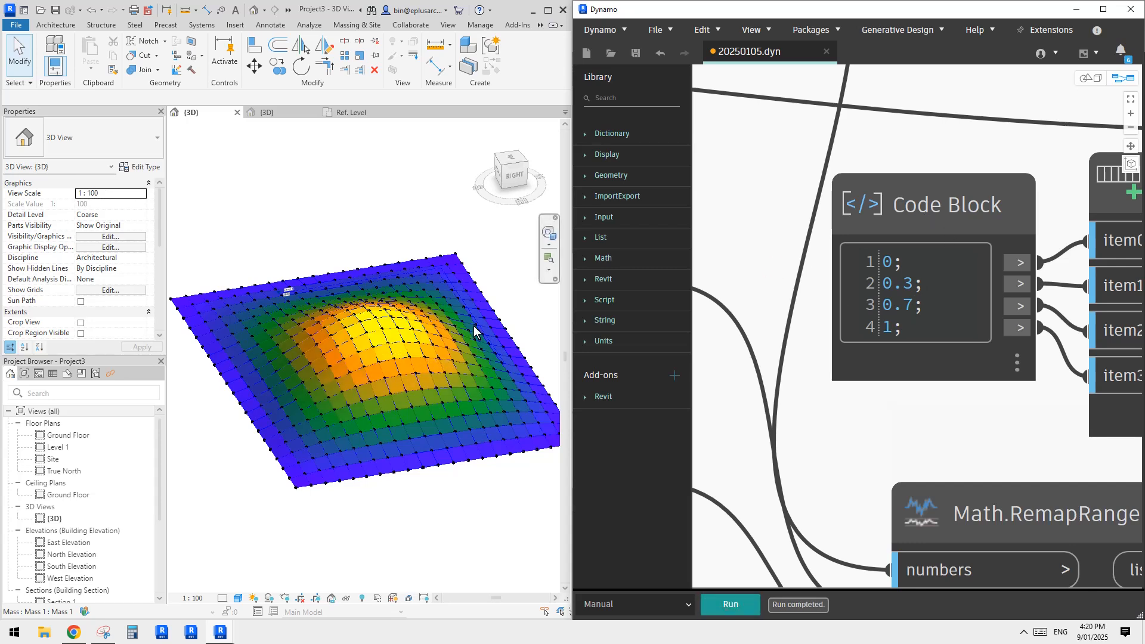
Examine the Color Range preview and the recolored panels on the curved surface up close
scroll(771, 244, down, 5)
scroll(944, 192, down, 1)
middle_drag(949, 144, 846, 192)
scroll(879, 234, down, 2)
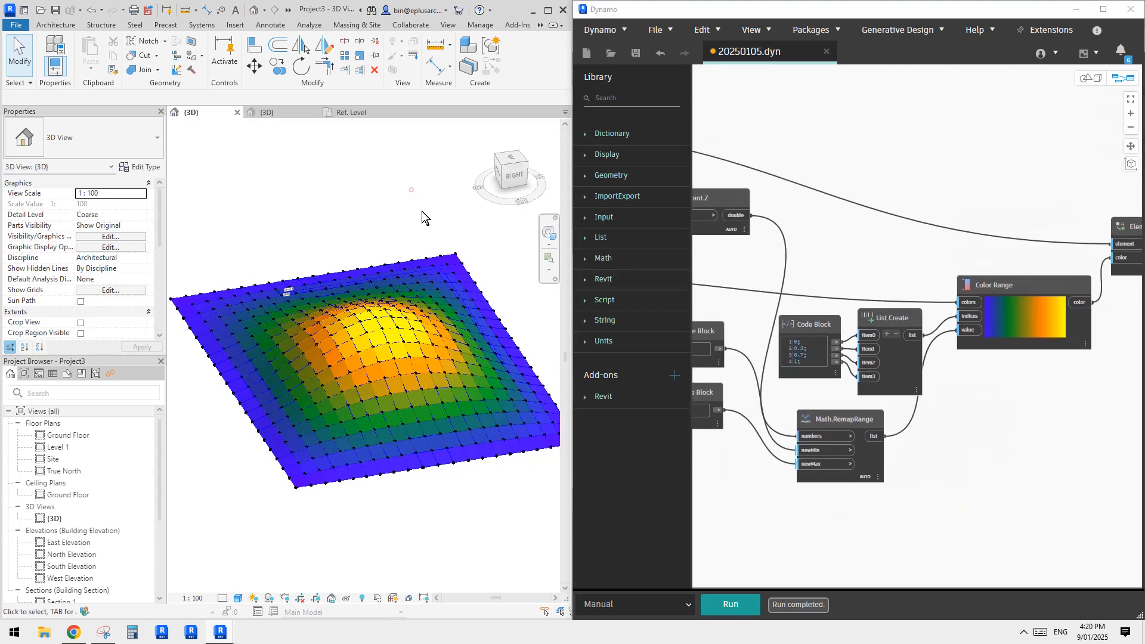
shift+middle_drag(421, 211, 431, 295)
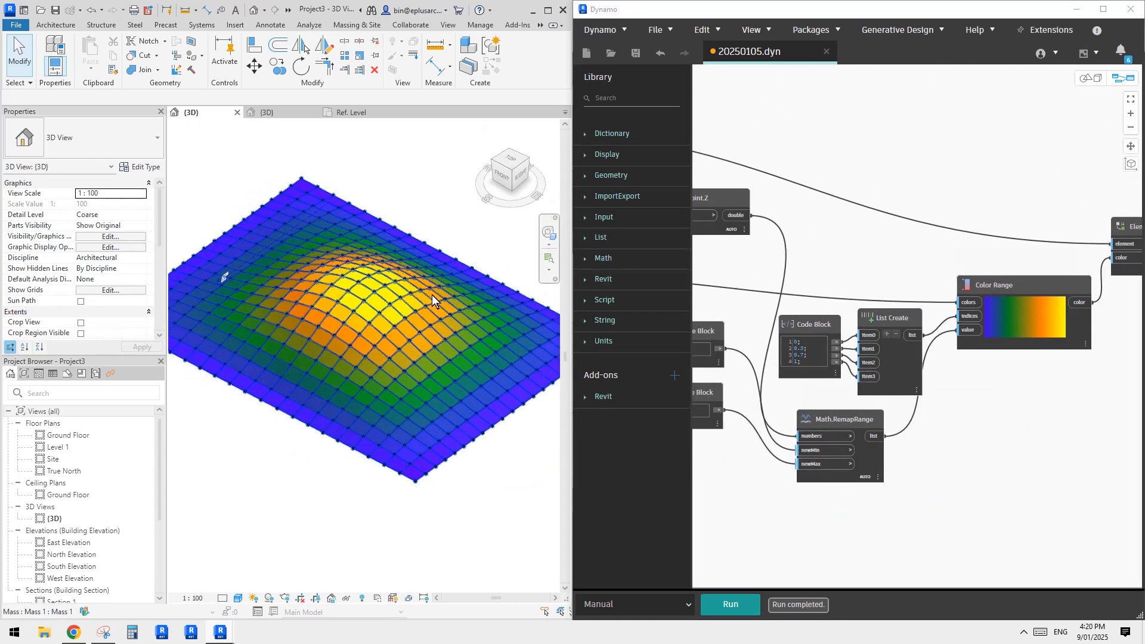
scroll(455, 262, up, 3)
scroll(418, 322, up, 3)
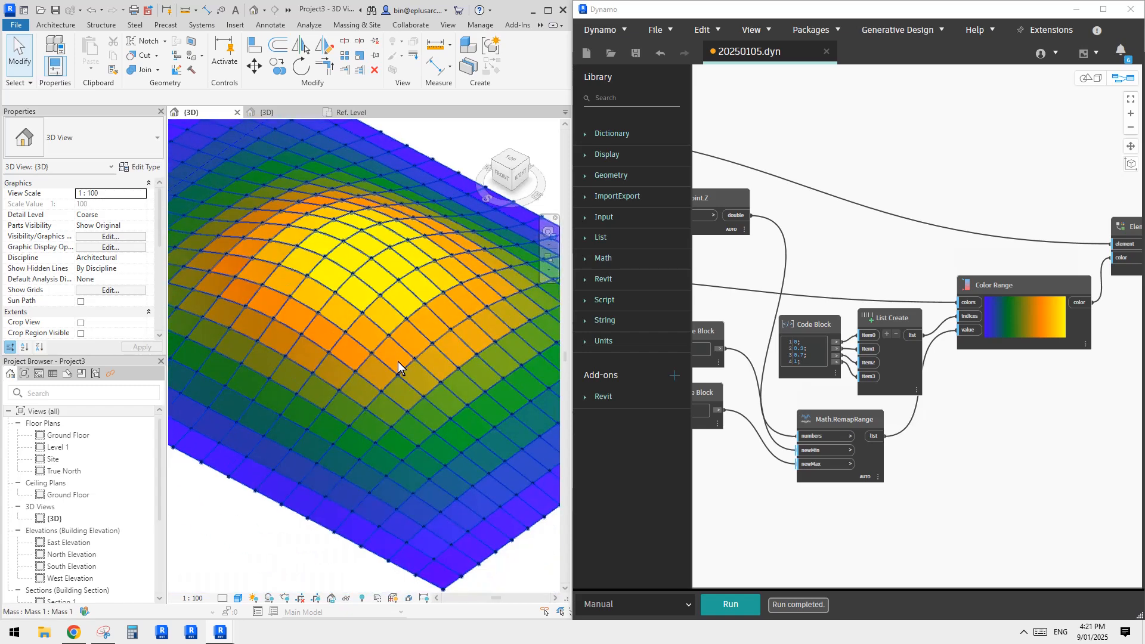
scroll(423, 381, up, 2)
scroll(448, 380, down, 3)
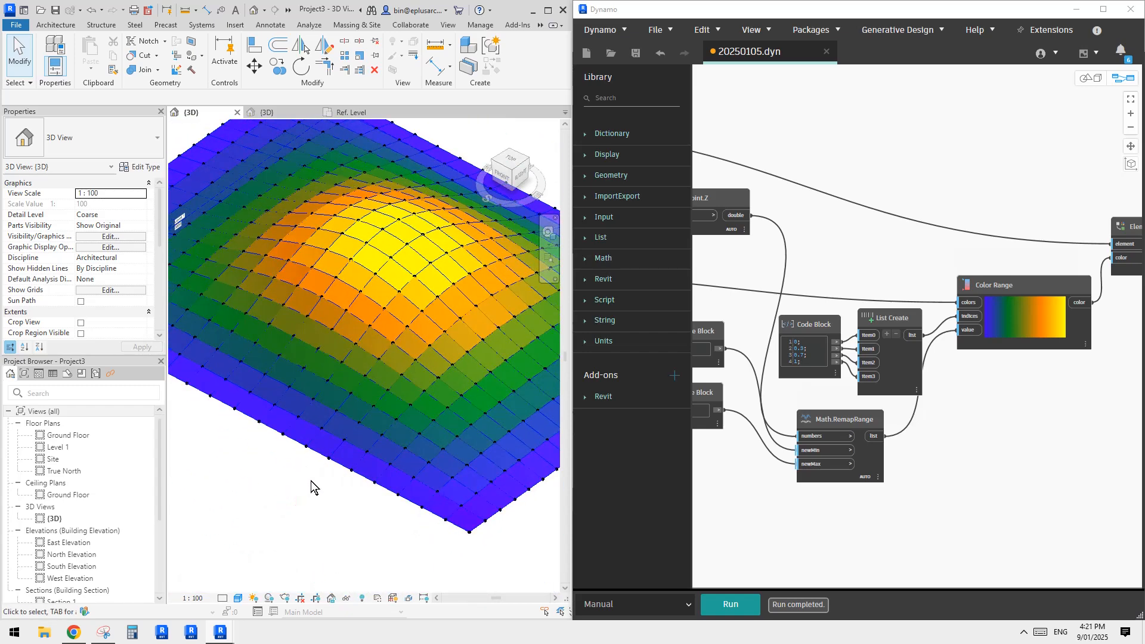
Show the mass by view settings to inspect the colored panels without the grid nodes, and restore Show Mass Form and Floors
click(357, 24)
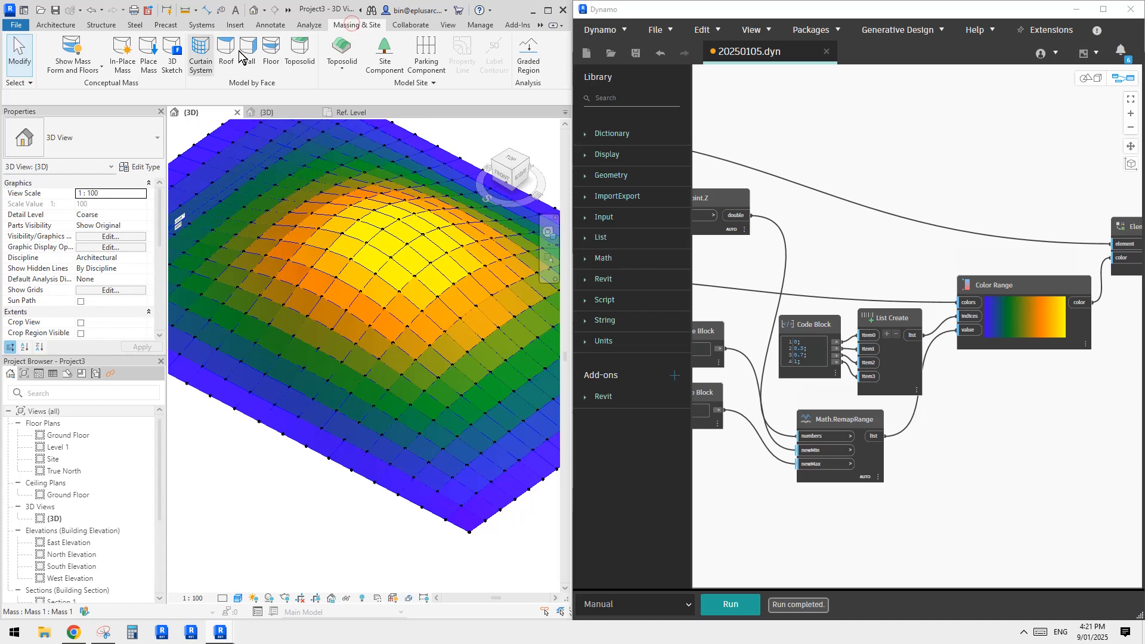
click(79, 53)
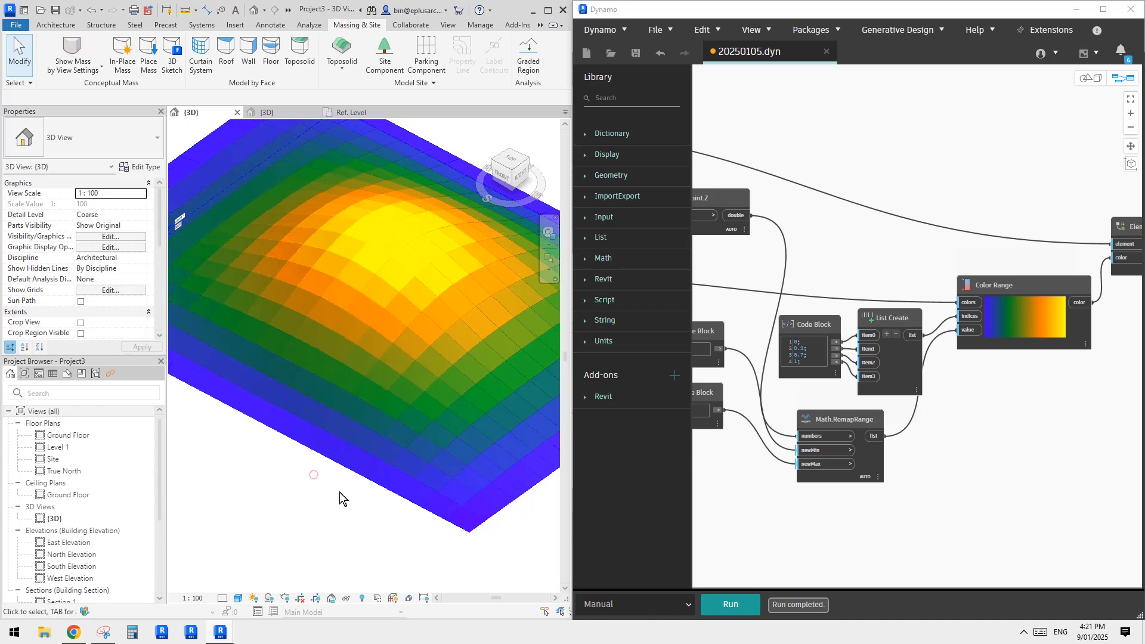
shift+middle_drag(339, 491, 399, 466)
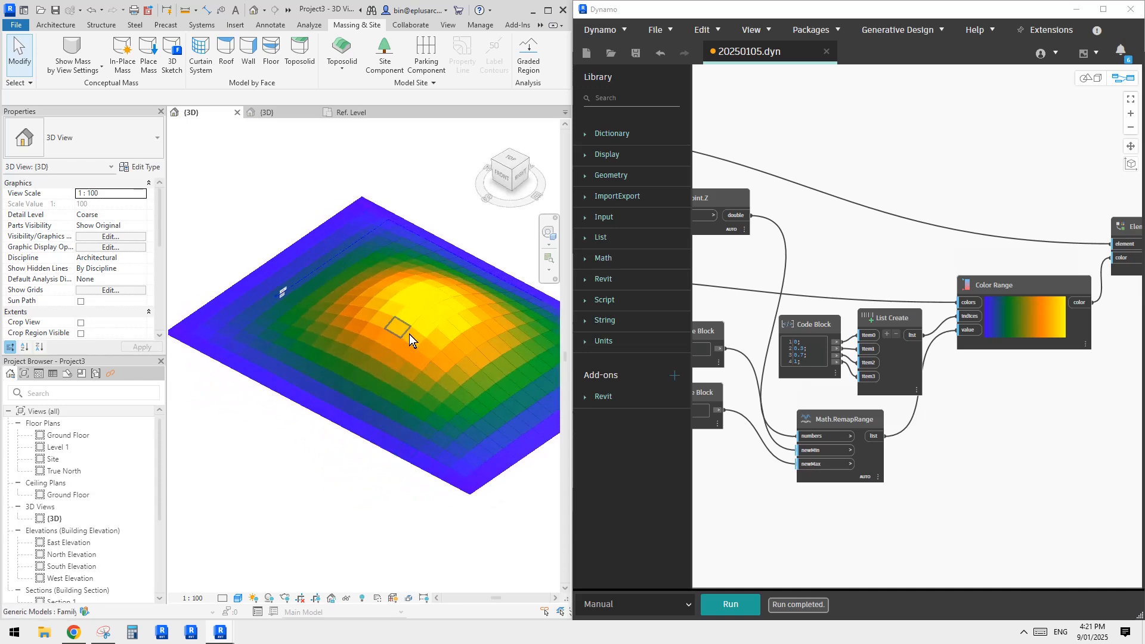
mouse_move(409, 334)
shift+middle_down()
mouse_move(401, 380)
mouse_move(424, 351)
mouse_move(417, 359)
mouse_move(466, 391)
mouse_move(445, 362)
shift+middle_up()
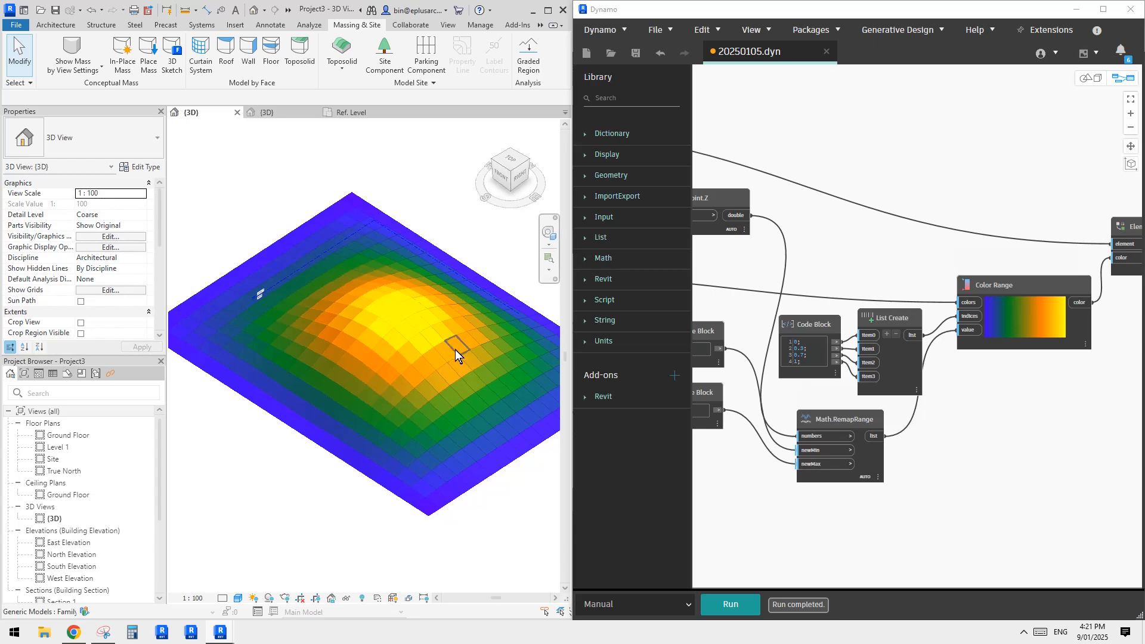
click(331, 326)
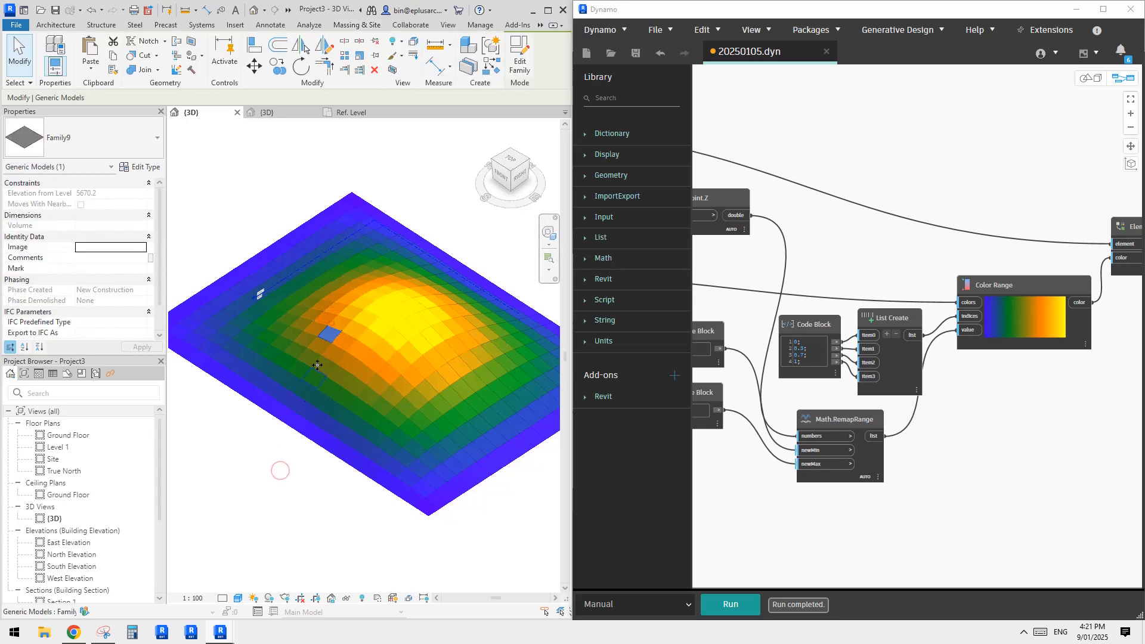
click(329, 502)
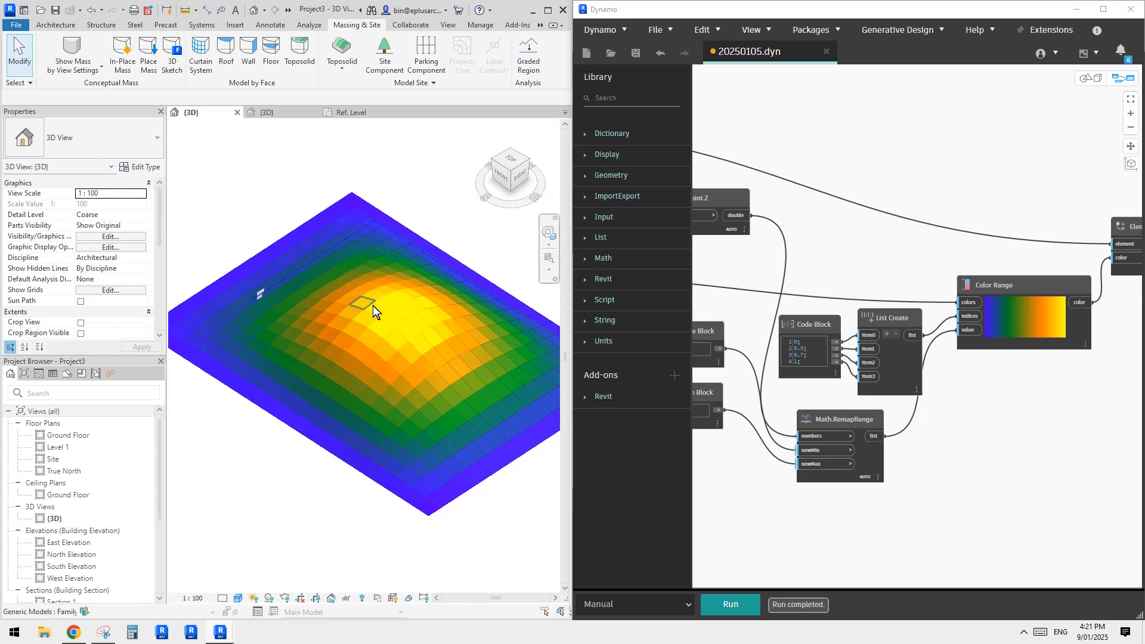
click(75, 51)
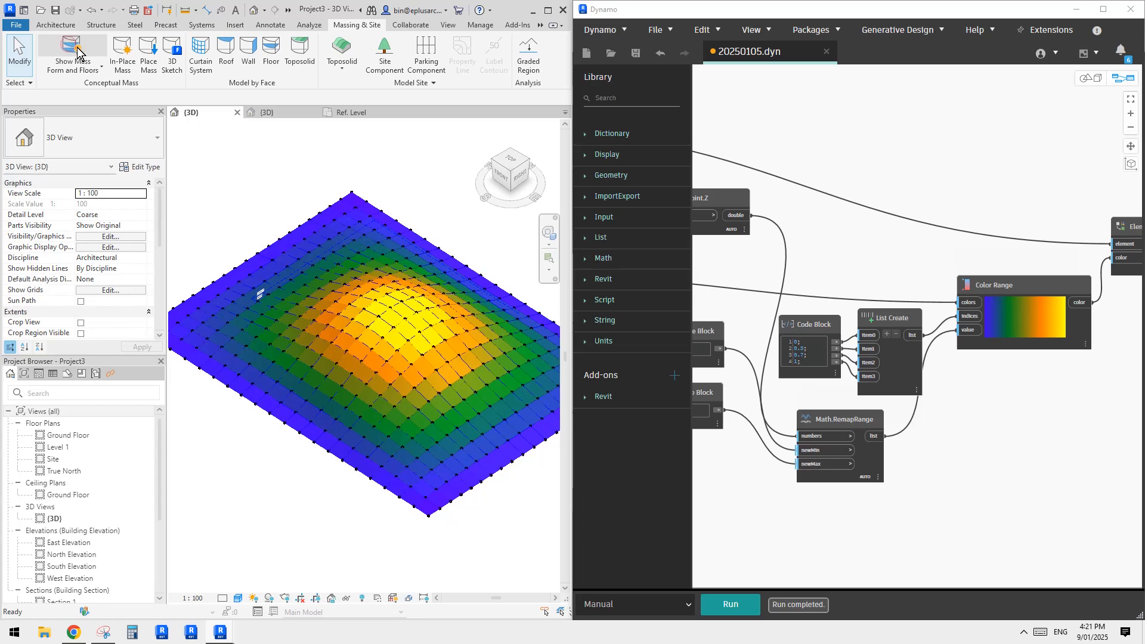
Edit the mass in place and temporarily hide the Family9 repeater
click(393, 286)
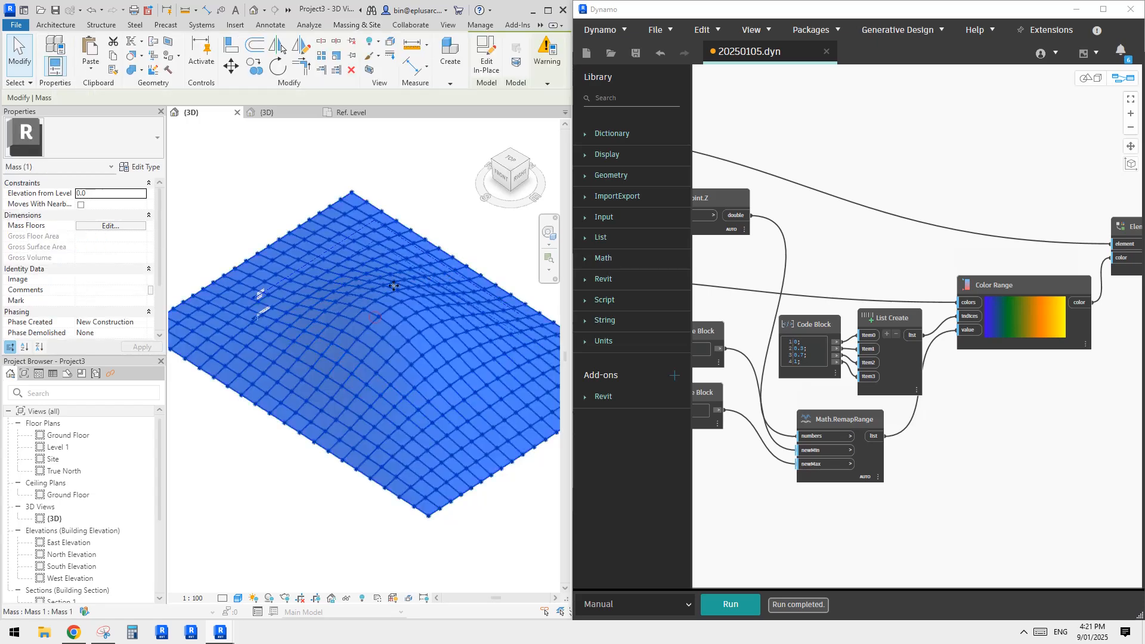
click(450, 83)
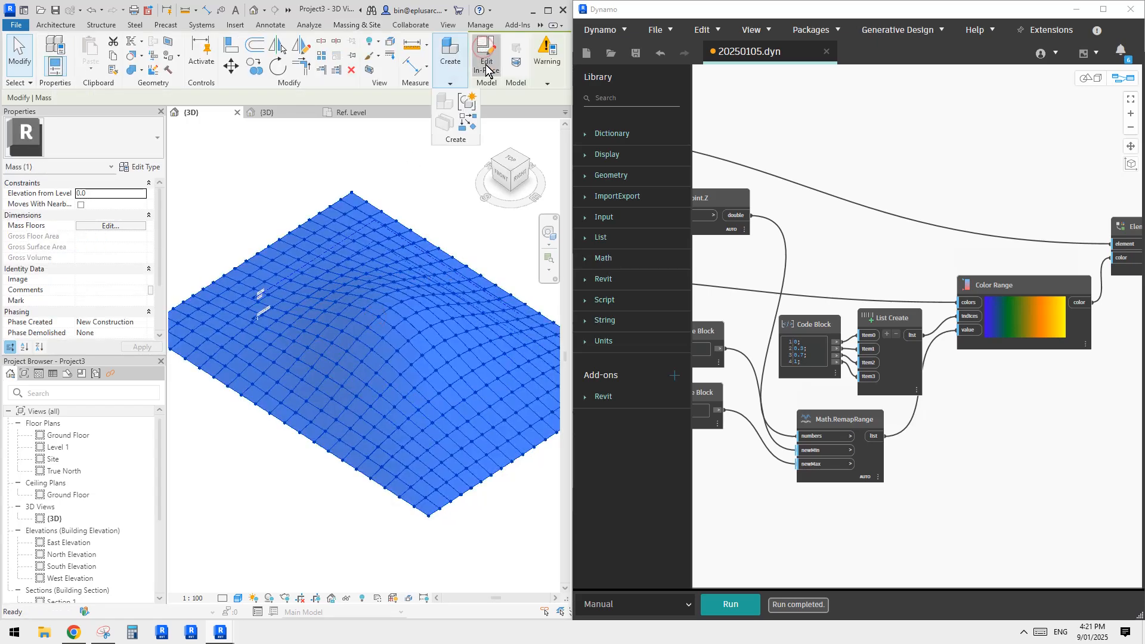
click(485, 66)
click(366, 307)
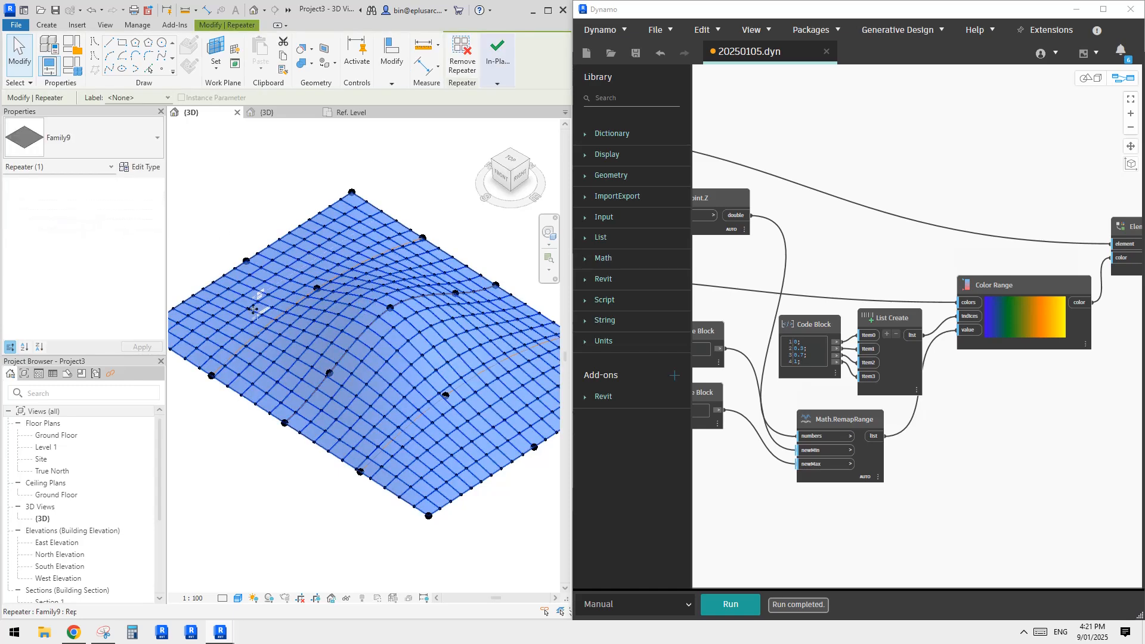
double_click(418, 304)
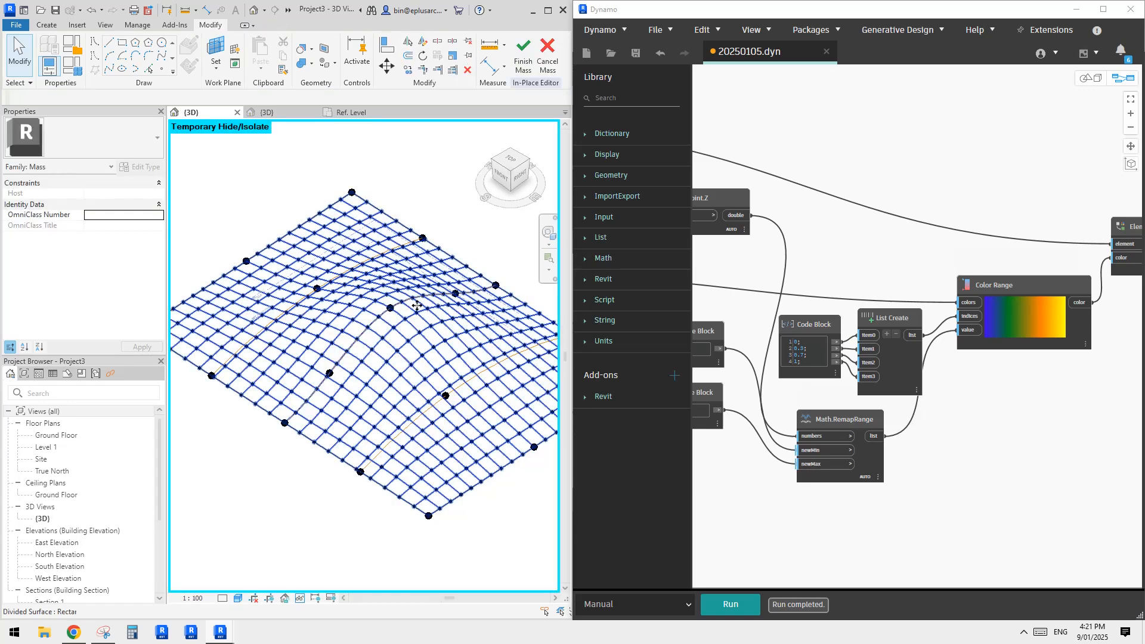
Set both the U Grid and V Grid numbers of the divided surface to 40
click(404, 334)
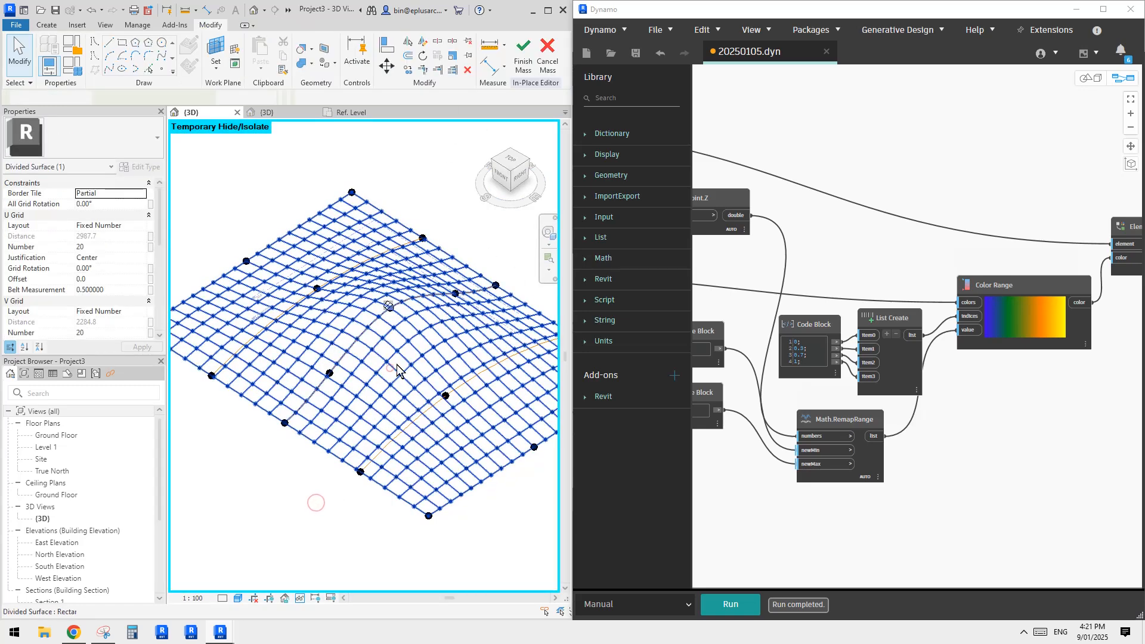
click(107, 250)
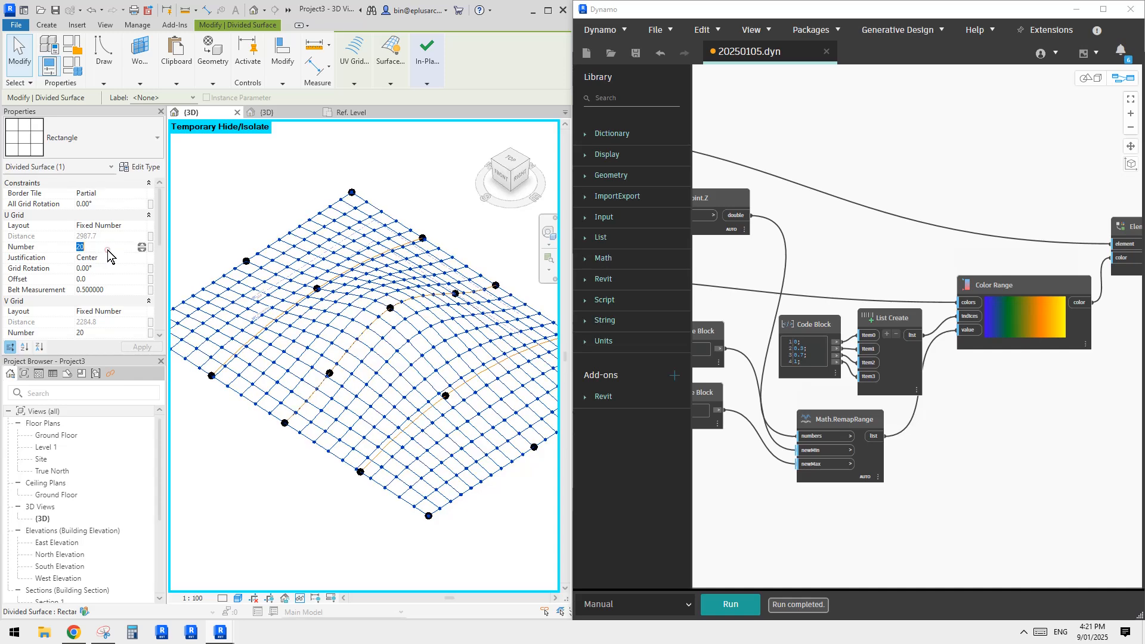
text(40)
click(109, 334)
text(40)
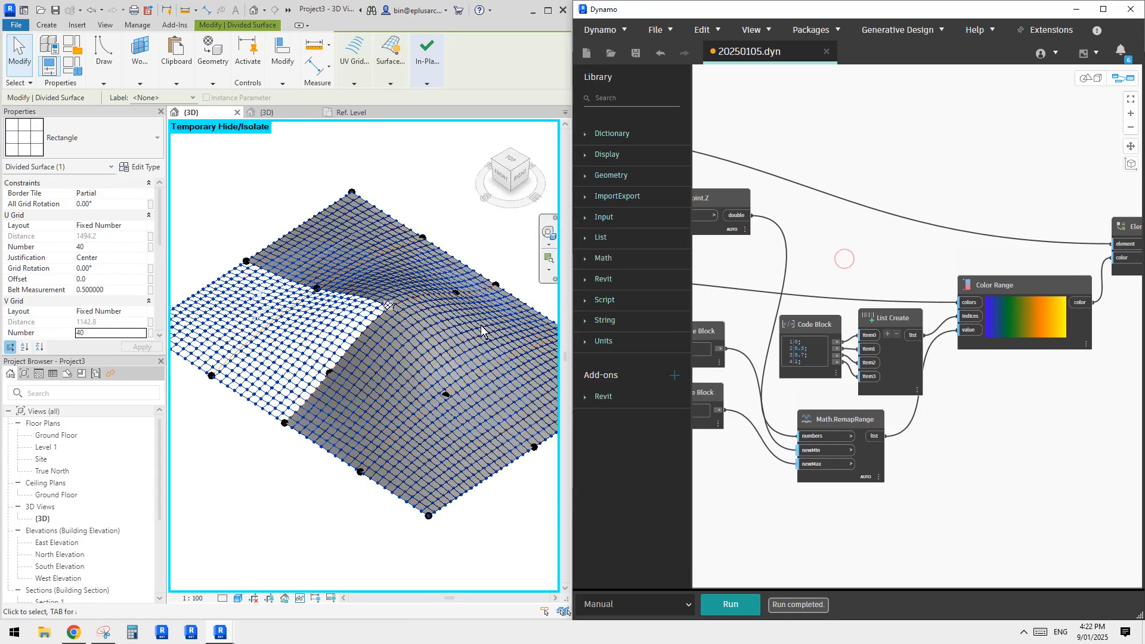
shift+middle_drag(481, 330, 460, 280)
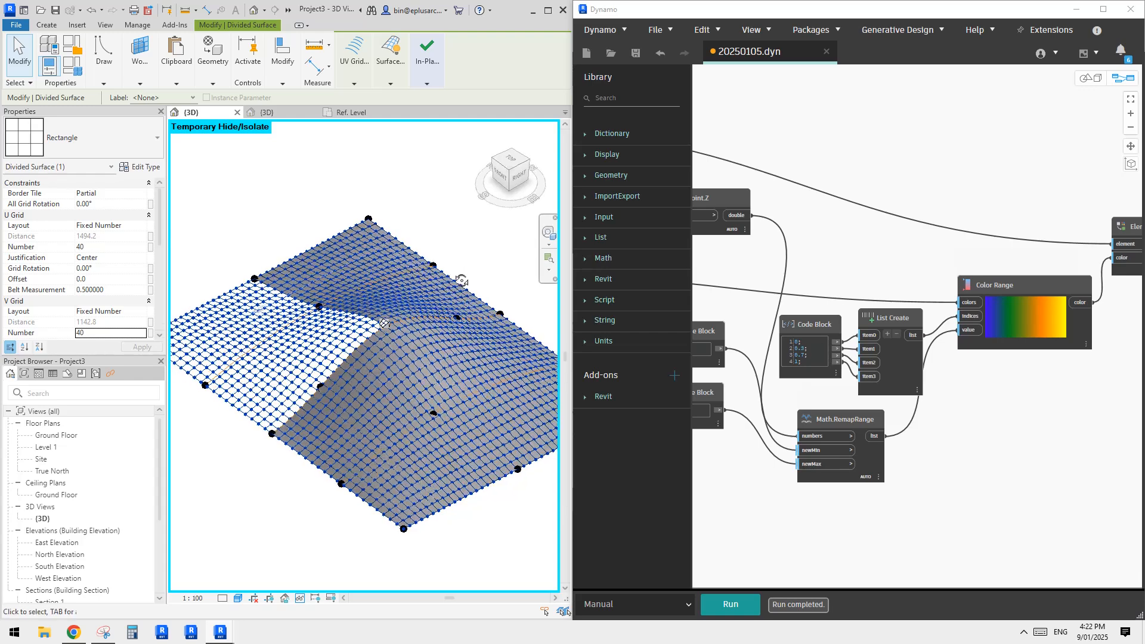
Finish the in-place mass edit to apply the refined 40 by 40 panel grid
click(427, 78)
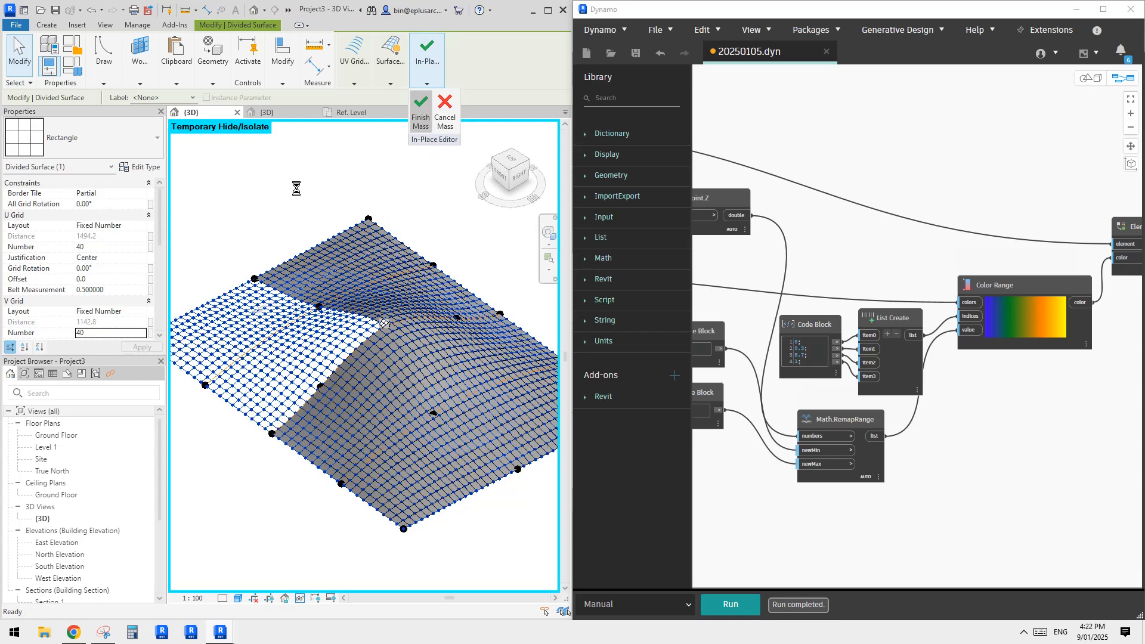
click(419, 121)
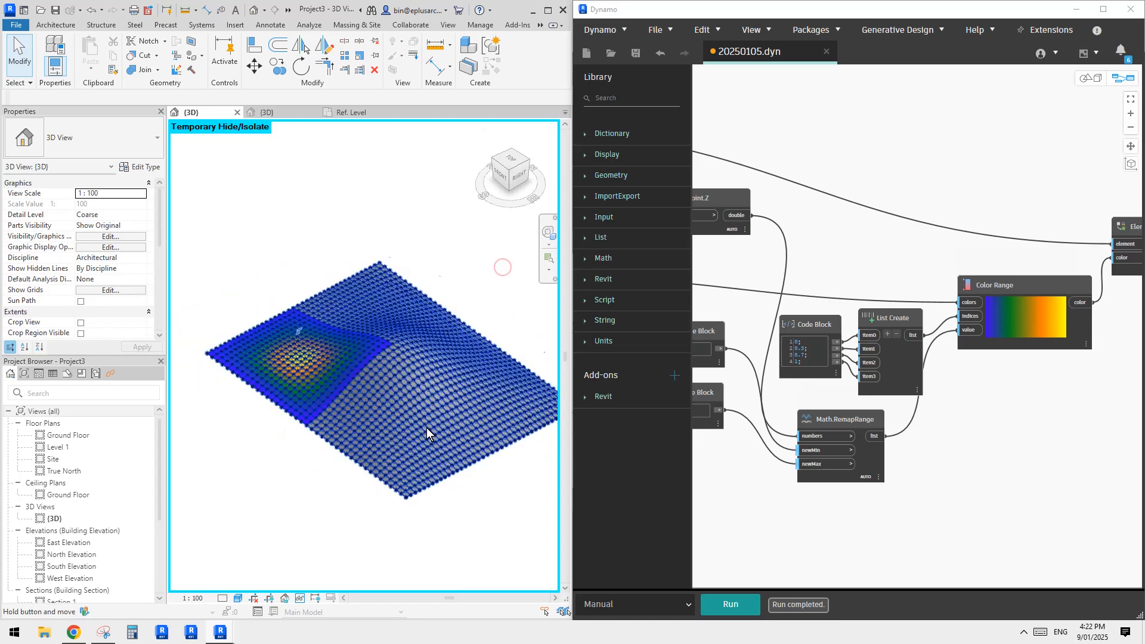
shift+middle_drag(427, 427, 417, 398)
shift+middle_drag(343, 393, 363, 525)
scroll(339, 313, up, 2)
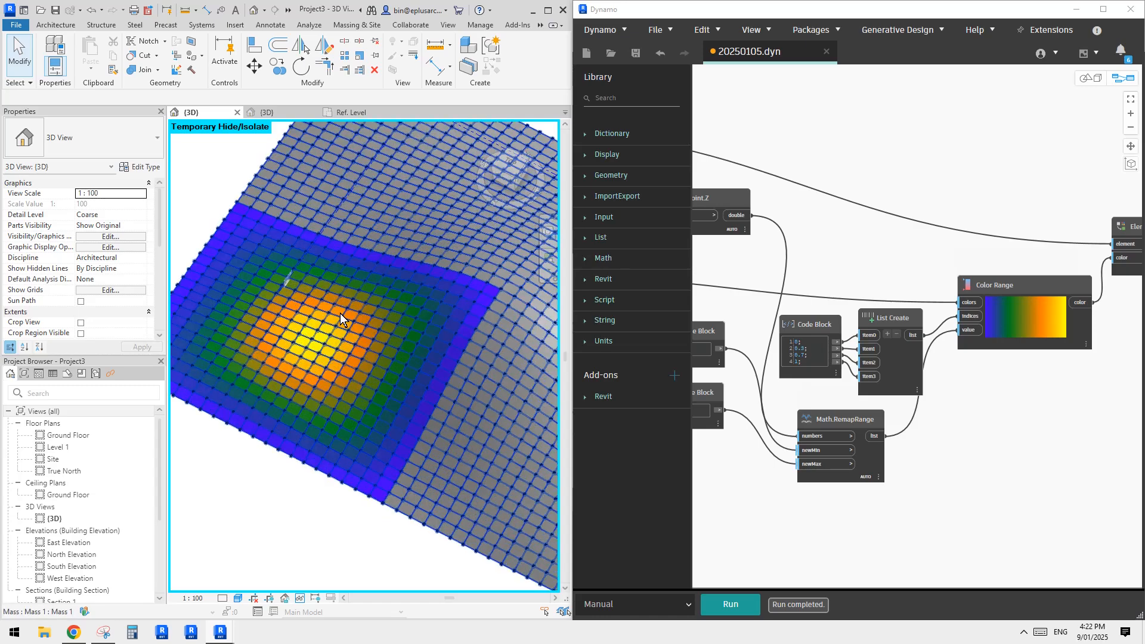
mouse_move(381, 344)
shift+middle_down()
mouse_move(371, 316)
mouse_move(378, 365)
mouse_move(376, 352)
shift+middle_up()
Show the mass by view settings so the panels display without the grid nodes
click(357, 24)
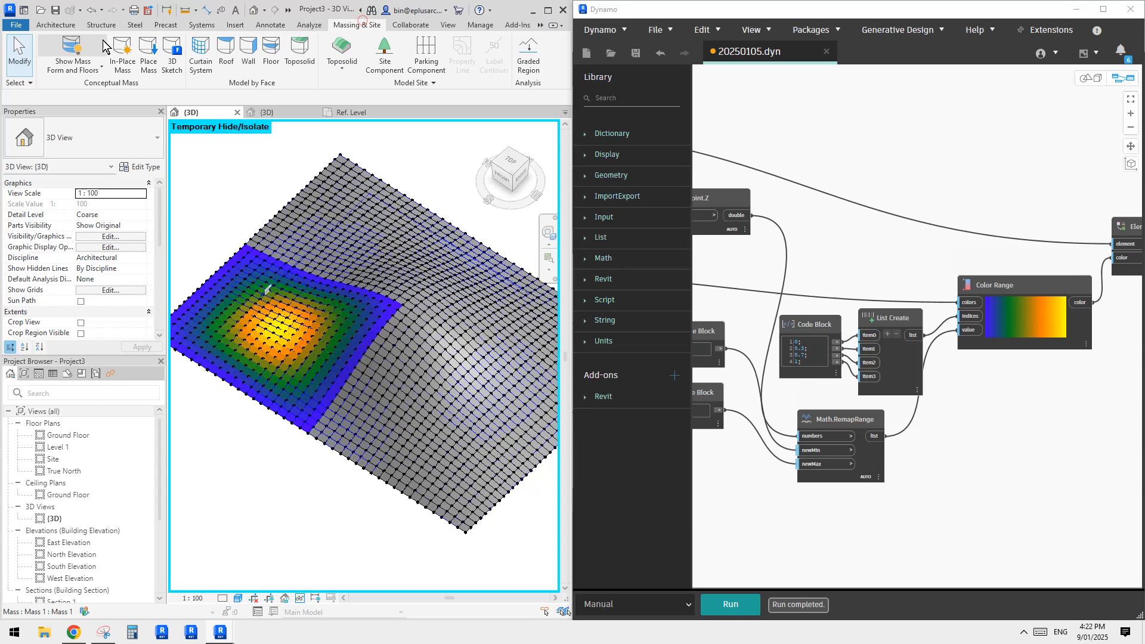
click(71, 51)
scroll(303, 452, up, 4)
middle_drag(338, 454, 366, 485)
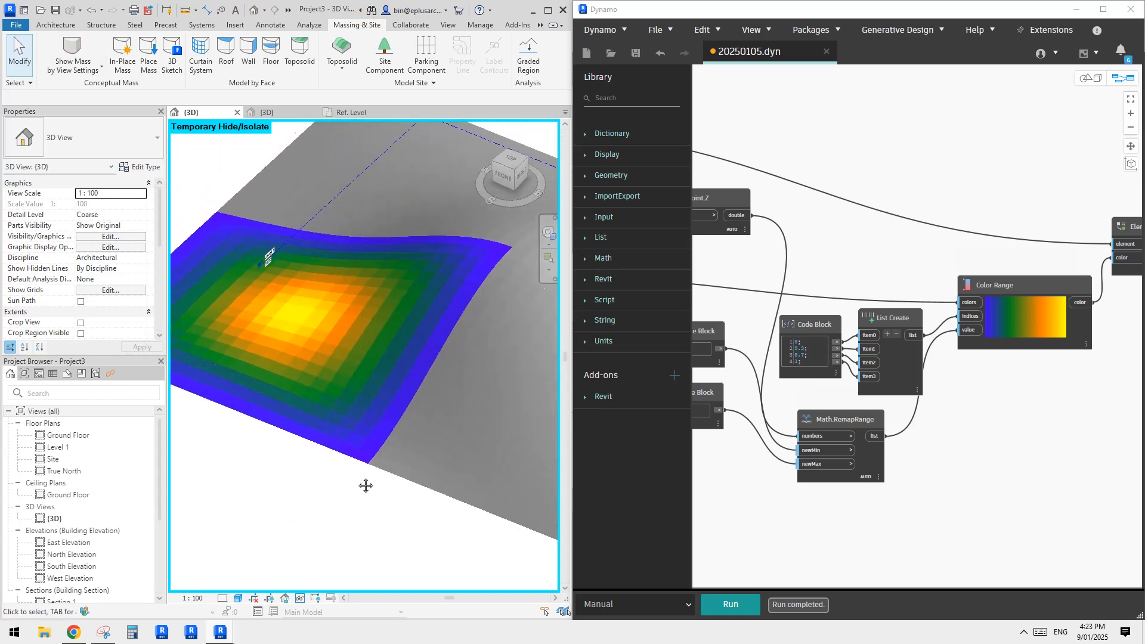
scroll(338, 334, down, 1)
shift+middle_drag(364, 372, 513, 469)
scroll(494, 441, up, 2)
scroll(417, 387, down, 1)
Inspect the by-element graphics override of a single blue Family9 panel and close it without changes
click(410, 354)
shift+middle_drag(513, 469, 435, 420)
scroll(486, 424, up, 3)
middle_drag(514, 446, 412, 428)
scroll(394, 418, up, 3)
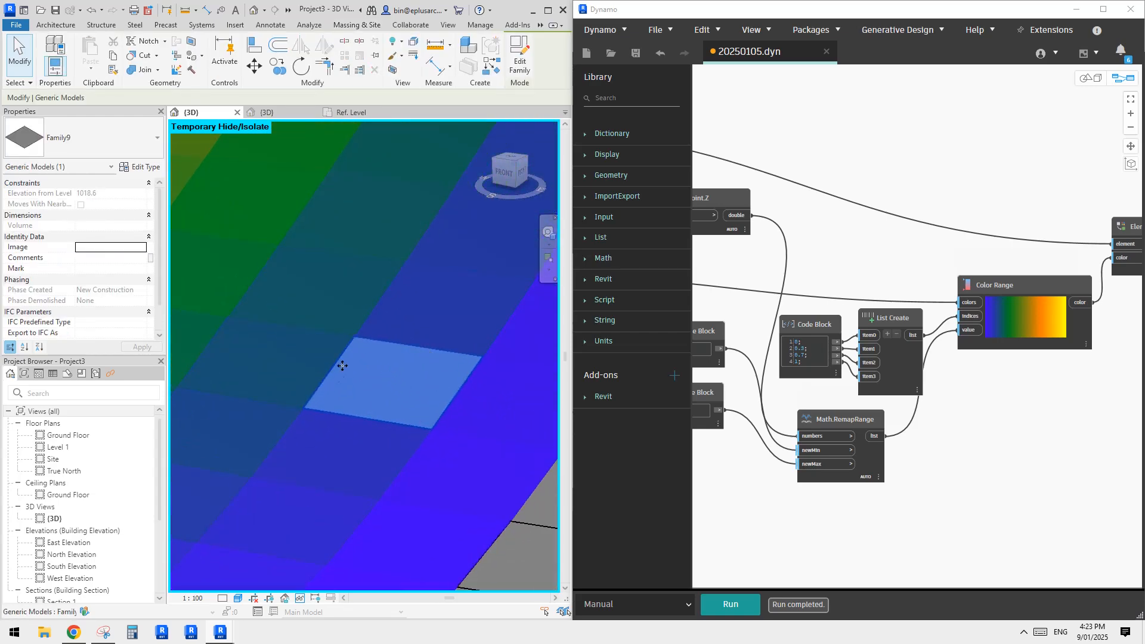
right_click(372, 377)
click(471, 116)
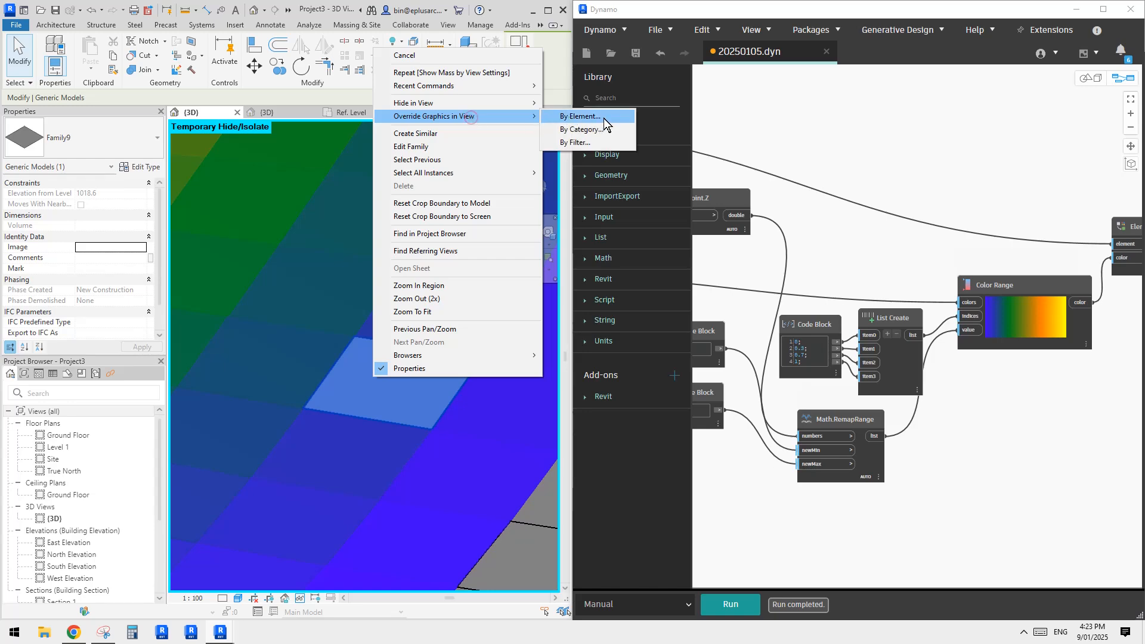
click(604, 117)
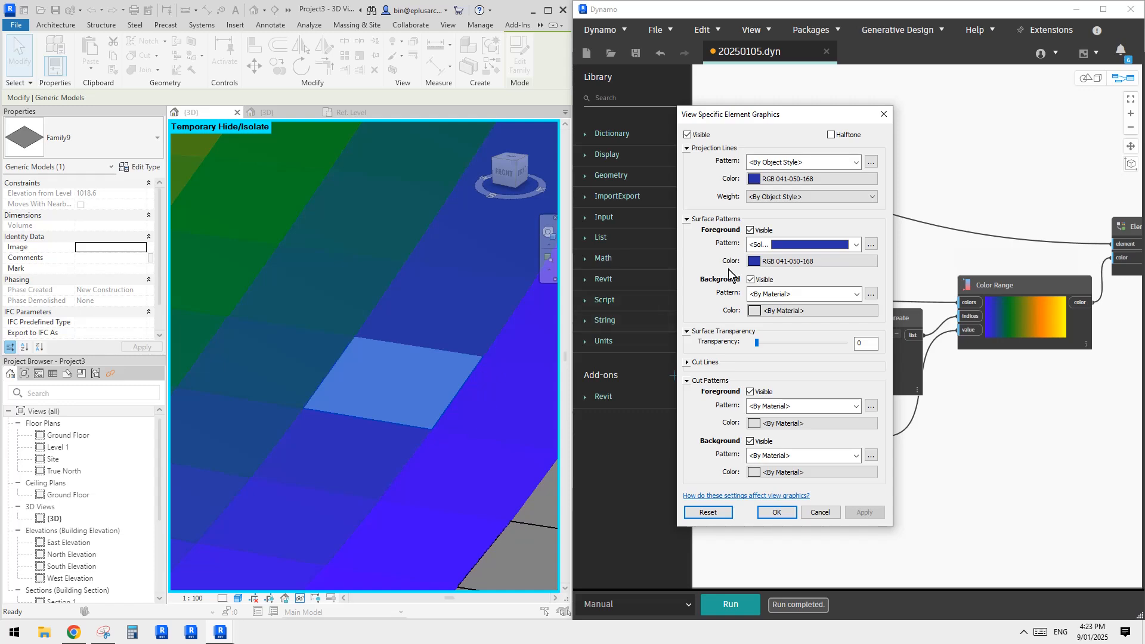
click(883, 114)
key(Escape)
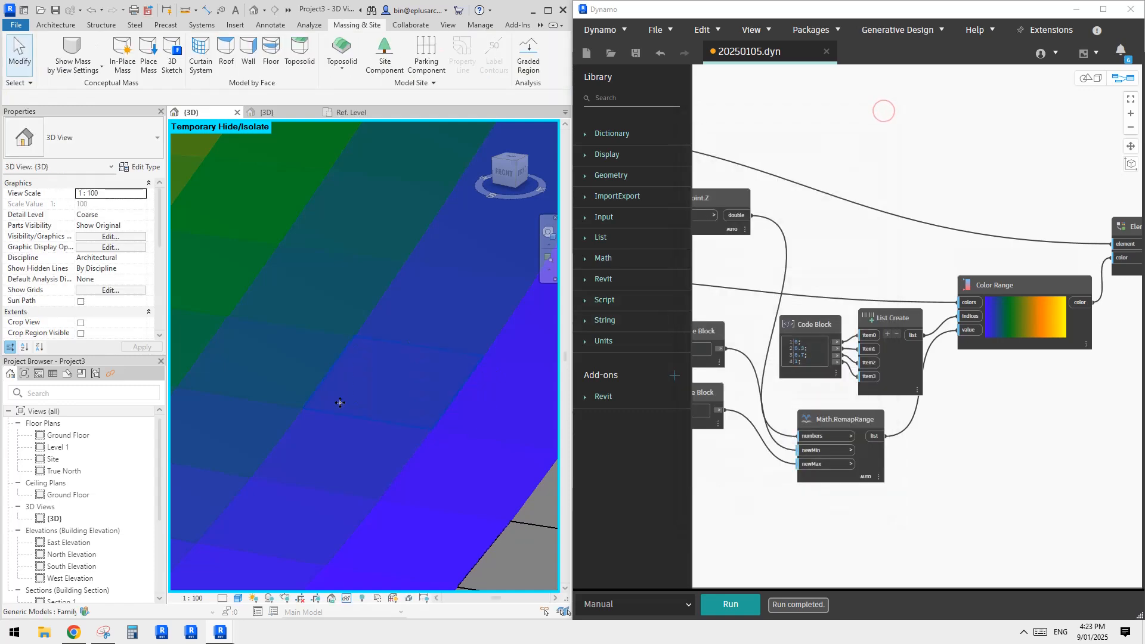
Turn off Show Edges in the 3D view's graphic display options, keeping the Shaded style
scroll(340, 401, down, 4)
scroll(372, 414, down, 3)
scroll(330, 341, up, 6)
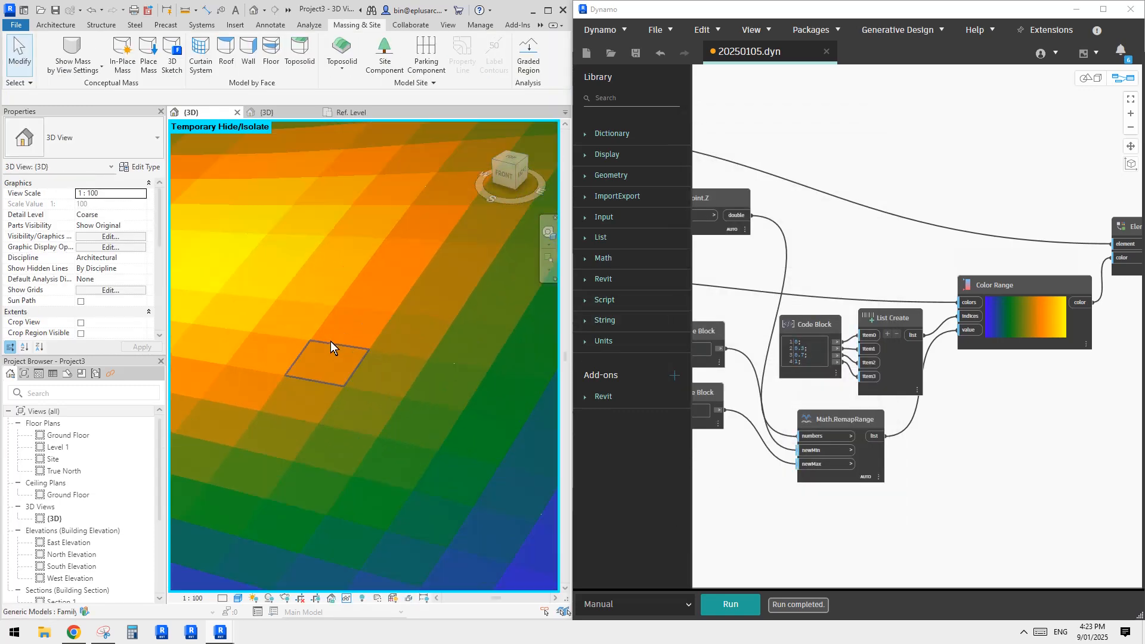
scroll(333, 307, up, 3)
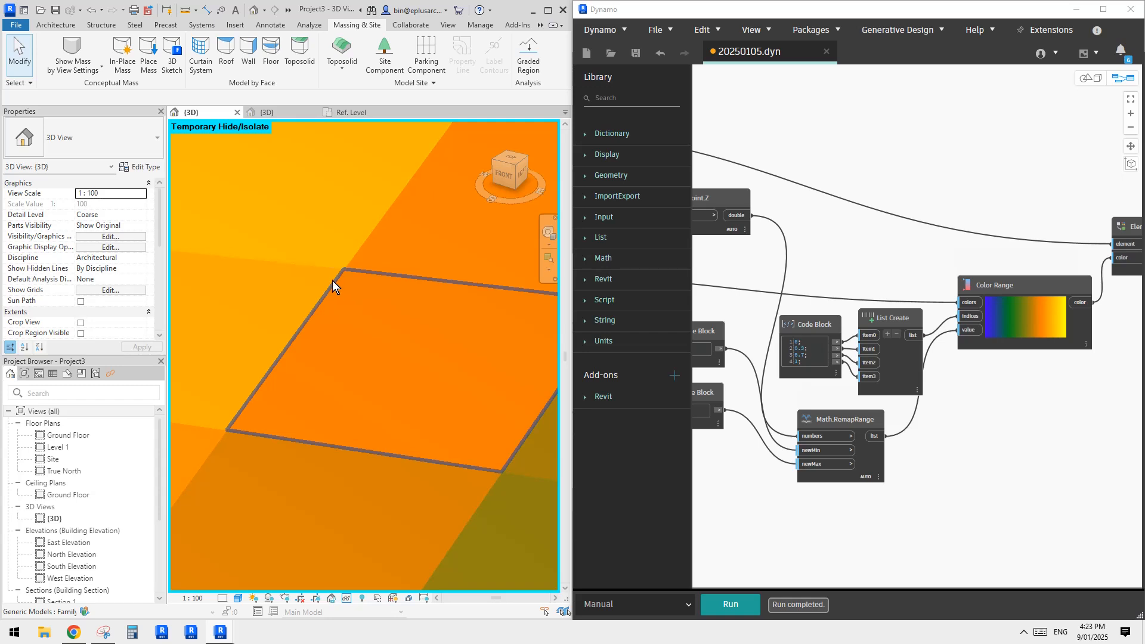
scroll(346, 378, down, 4)
scroll(346, 378, down, 3)
key(g)
key(d)
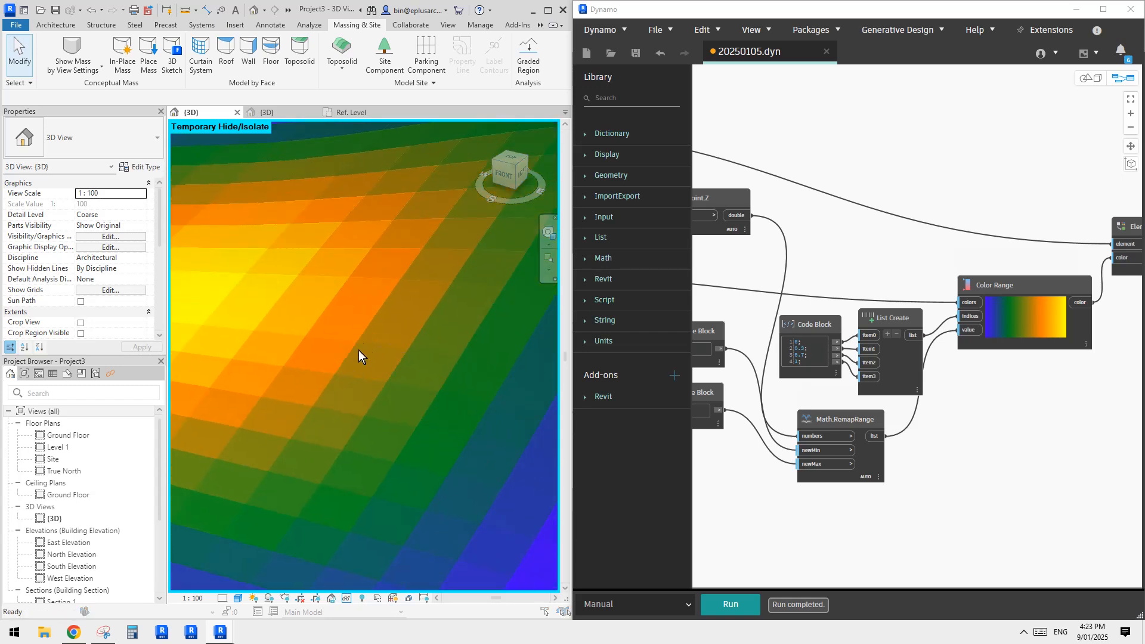
click(858, 121)
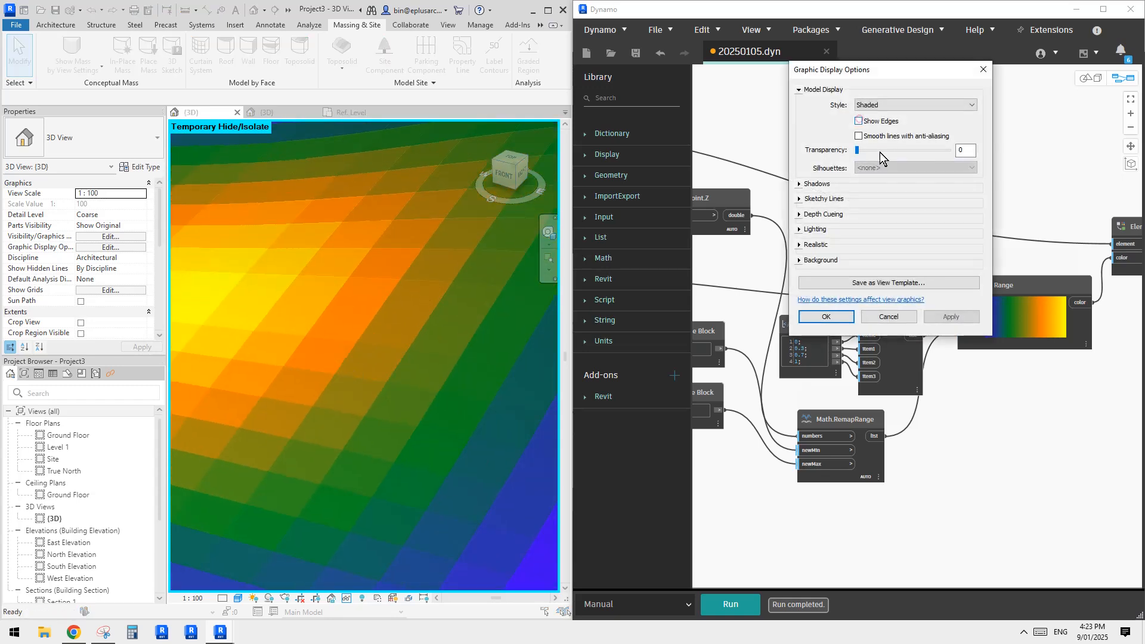
click(826, 316)
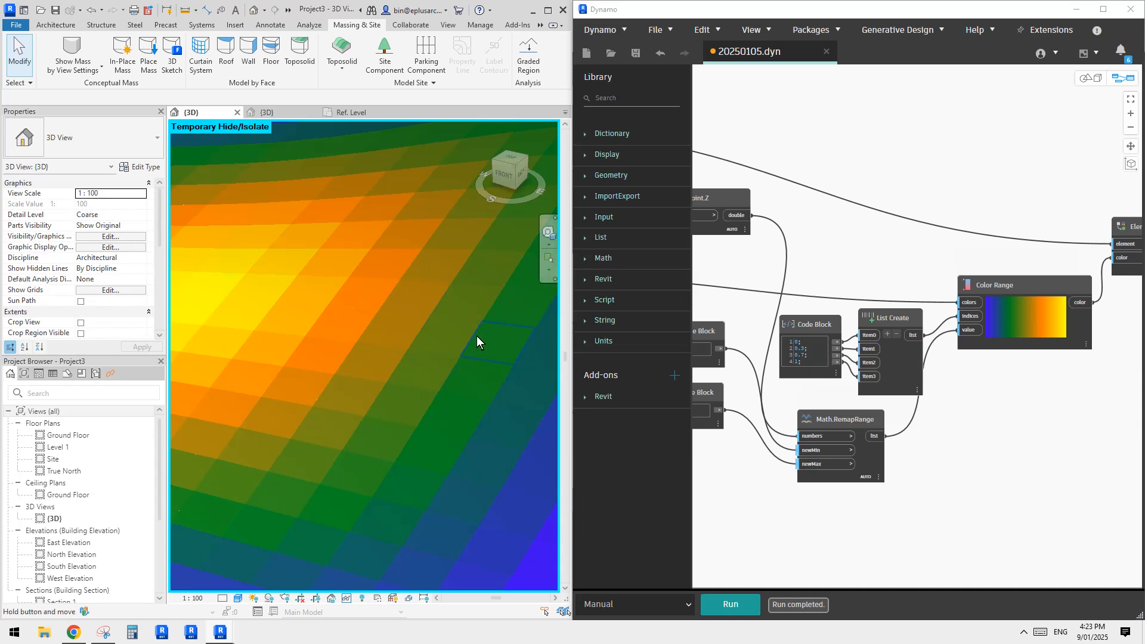
Run the Dynamo graph again to color all panels of the refined surface by height
middle_drag(476, 335, 416, 262)
scroll(446, 453, up, 2)
middle_drag(451, 363, 427, 391)
scroll(444, 377, down, 4)
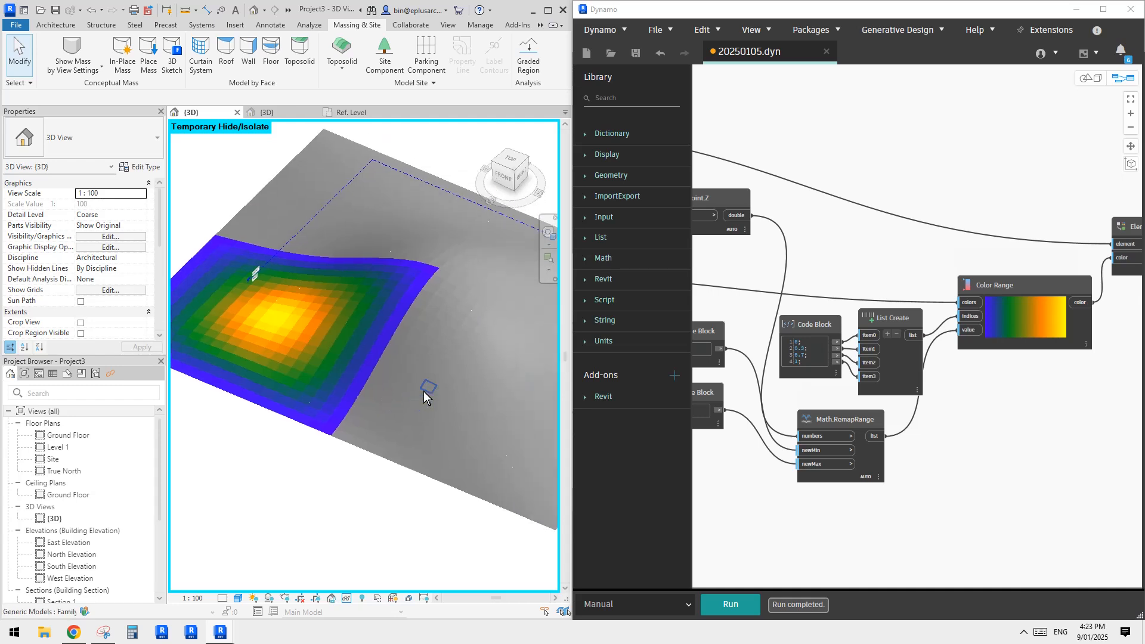
middle_drag(437, 478, 408, 482)
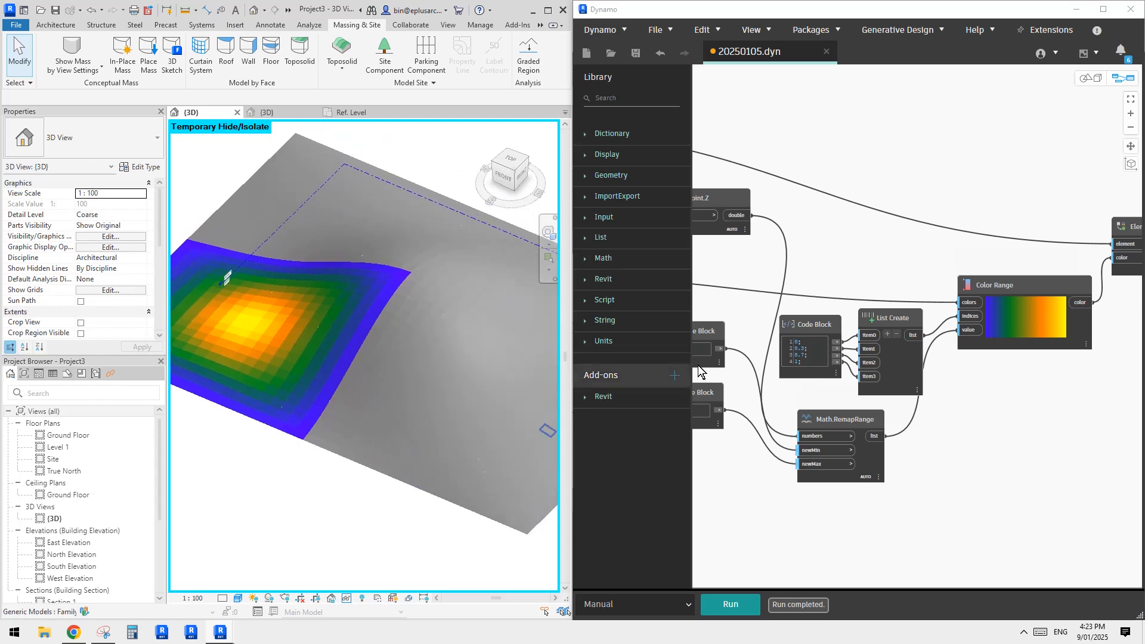
click(851, 245)
click(731, 606)
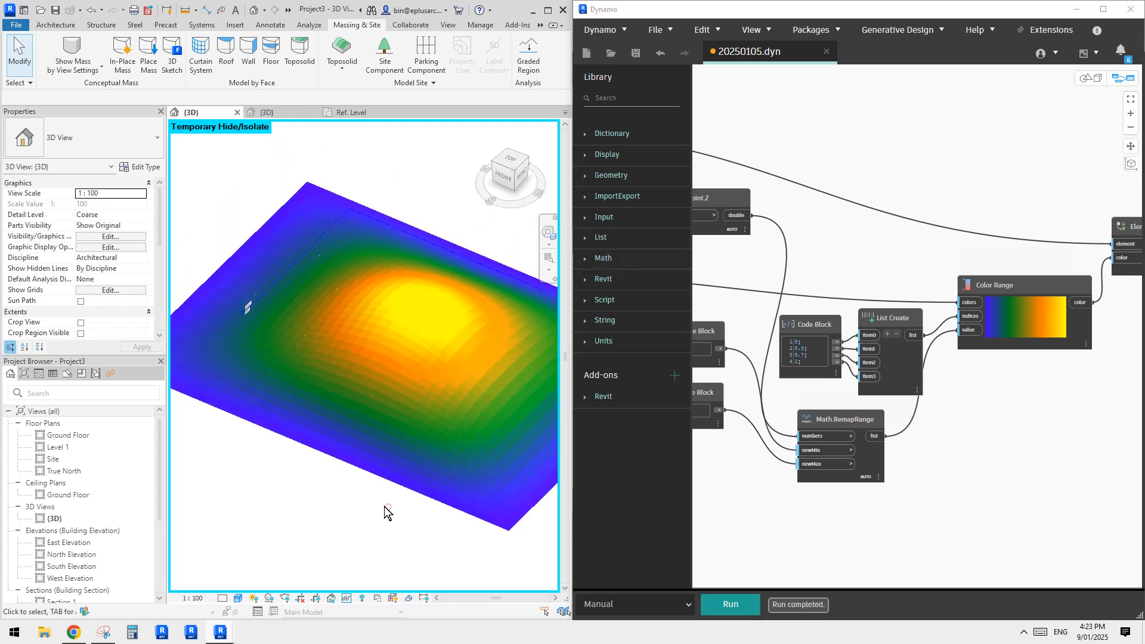
Turn on Preview Geometry for the FamilyInstance.Location node
shift+middle_drag(388, 510, 477, 479)
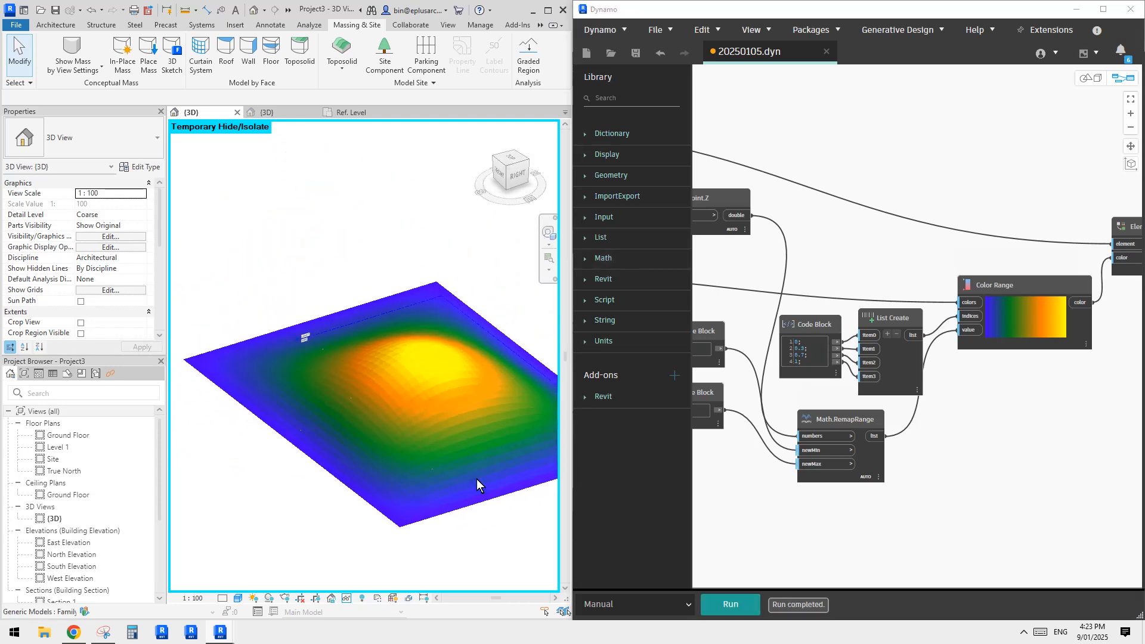
scroll(371, 485, up, 3)
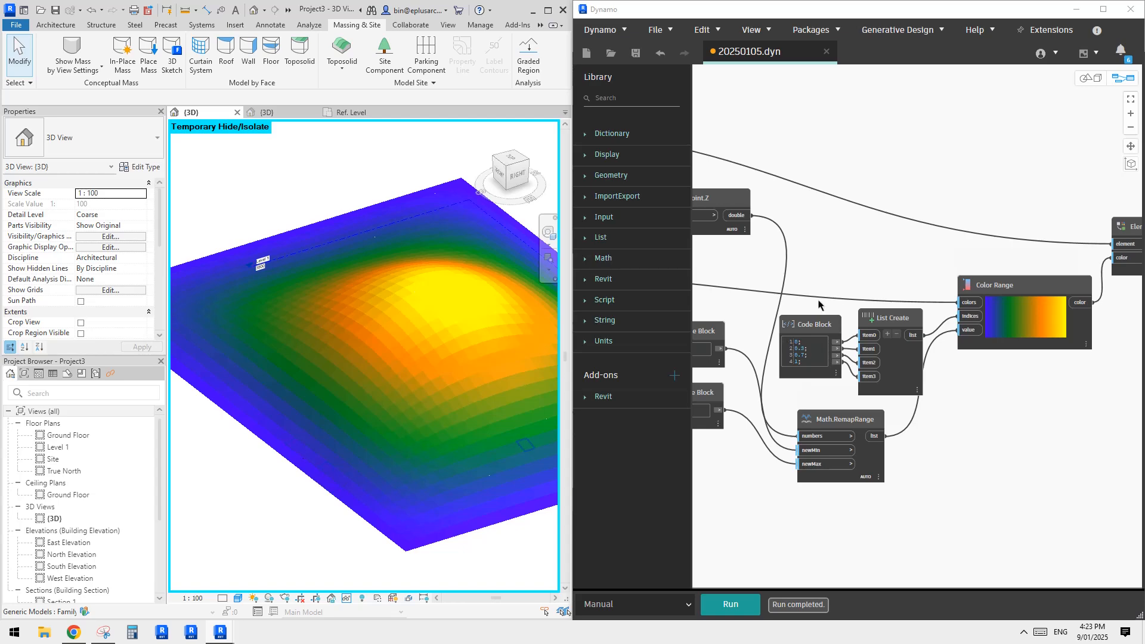
click(843, 239)
middle_drag(694, 274, 943, 344)
scroll(783, 345, up, 3)
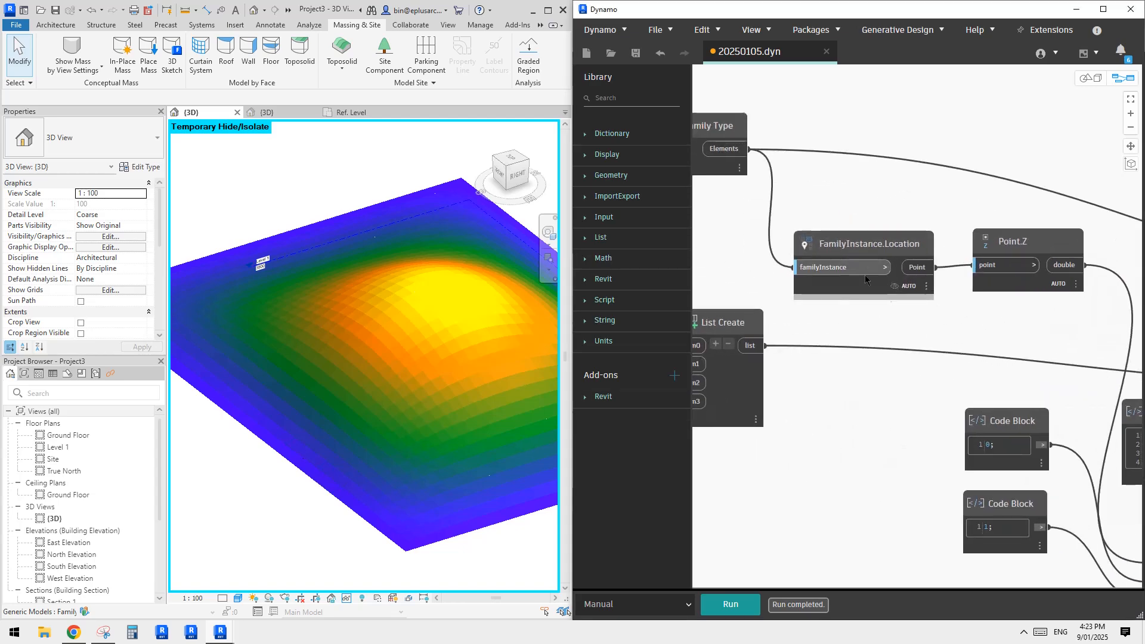
right_click(856, 245)
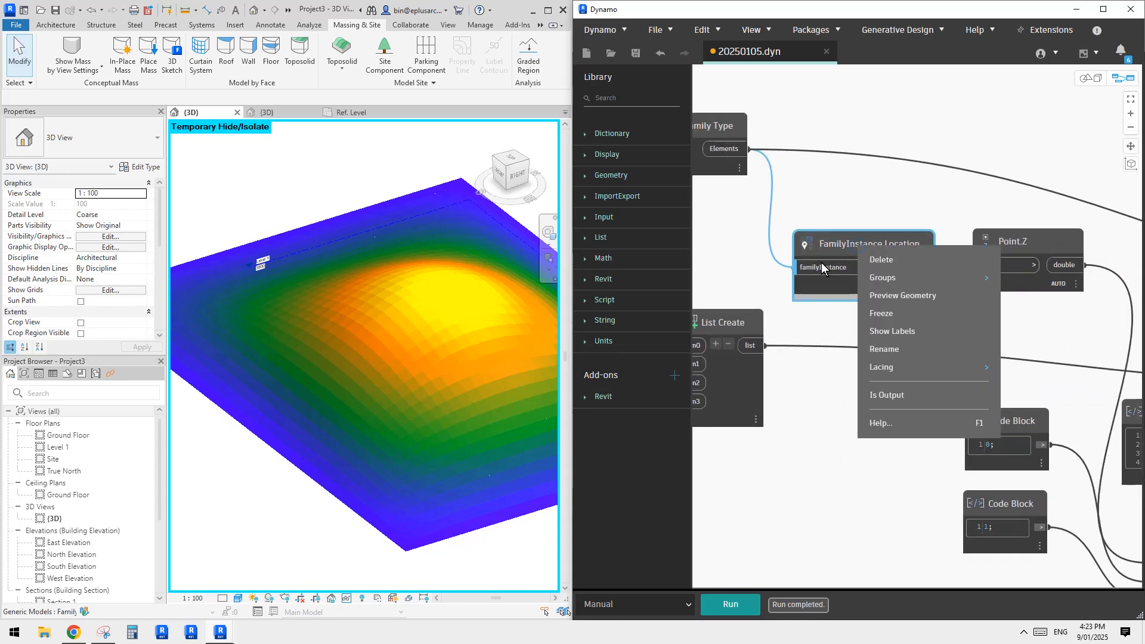
click(886, 297)
Examine the previewed location points on the colored panels from the surface's corner to its peak
scroll(419, 529, up, 3)
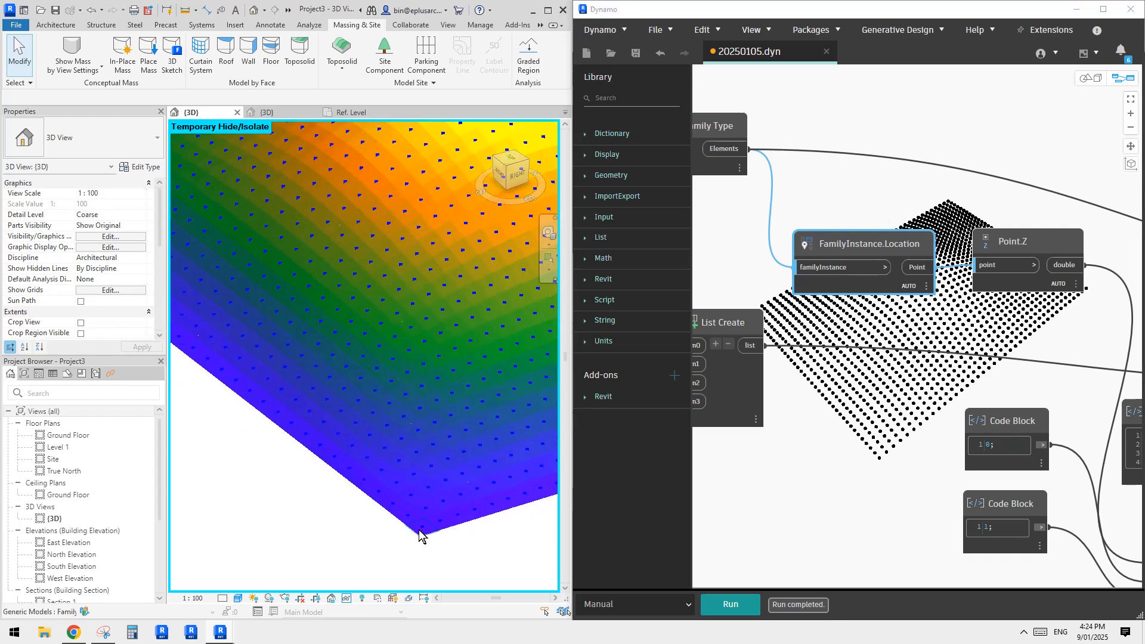
scroll(419, 531, up, 3)
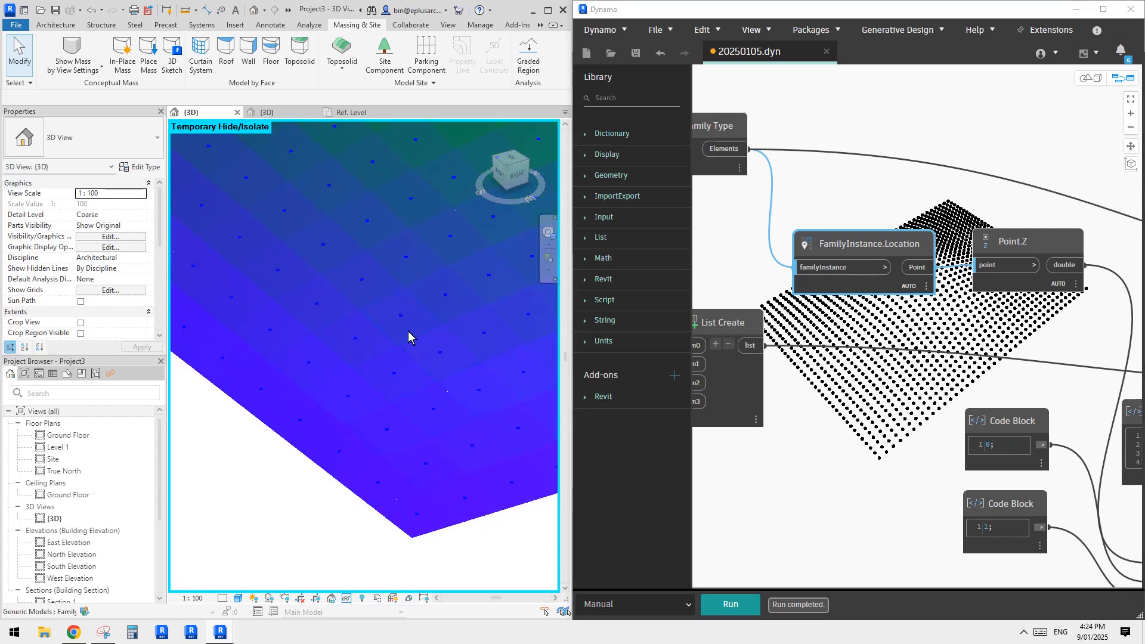
scroll(408, 331, down, 5)
shift+middle_drag(413, 365, 531, 410)
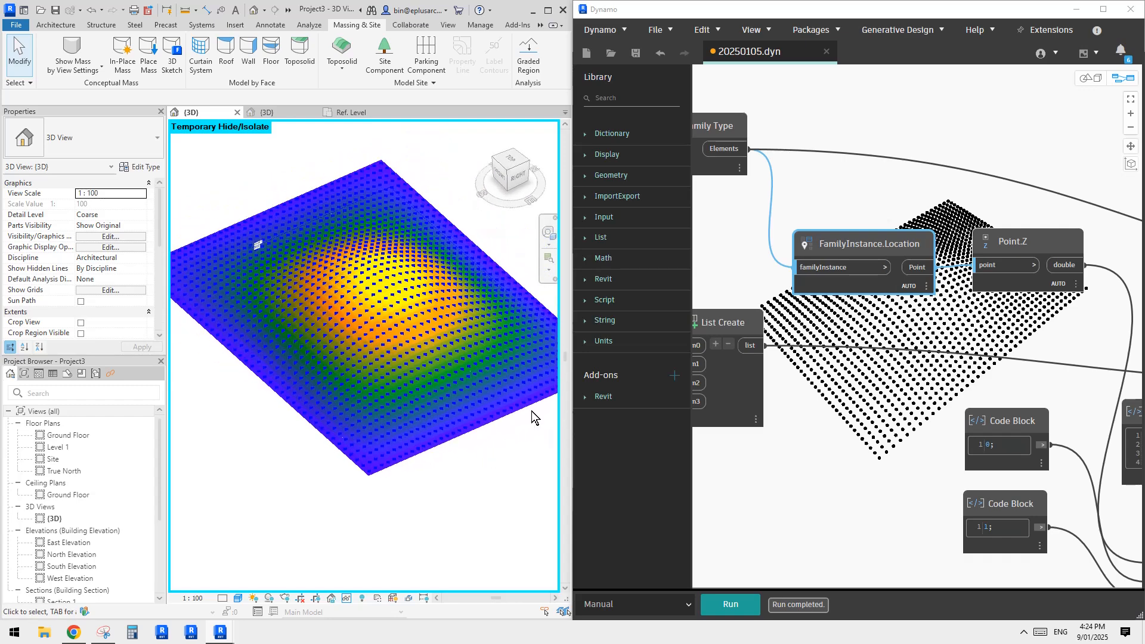
middle_drag(194, 318, 244, 368)
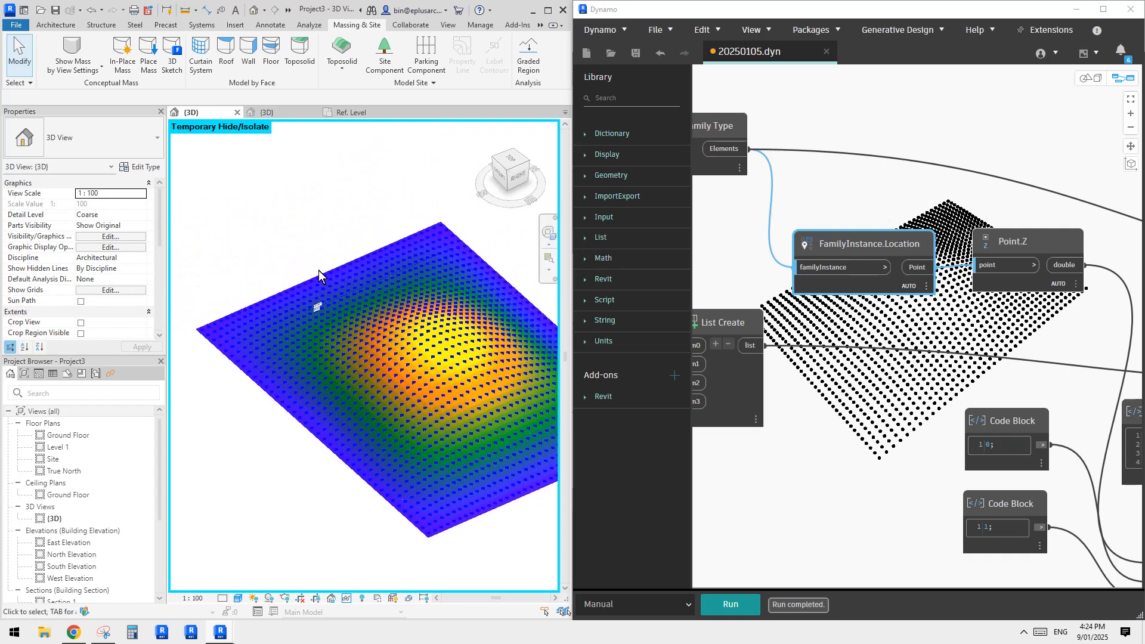
shift+middle_drag(337, 275, 376, 353)
scroll(343, 351, up, 4)
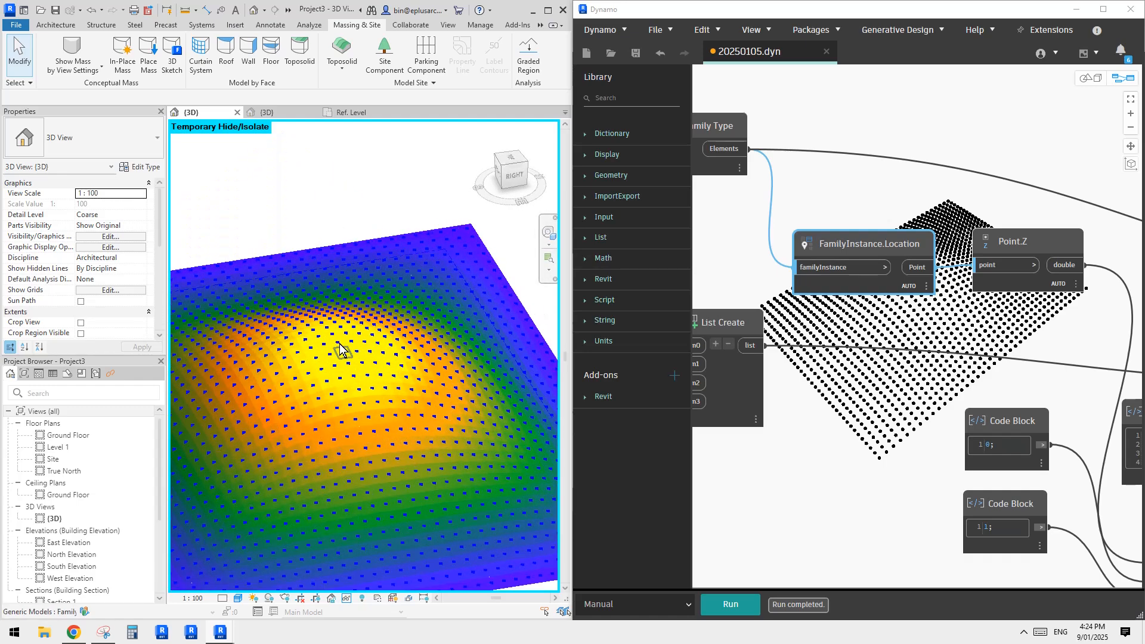
scroll(348, 365, down, 5)
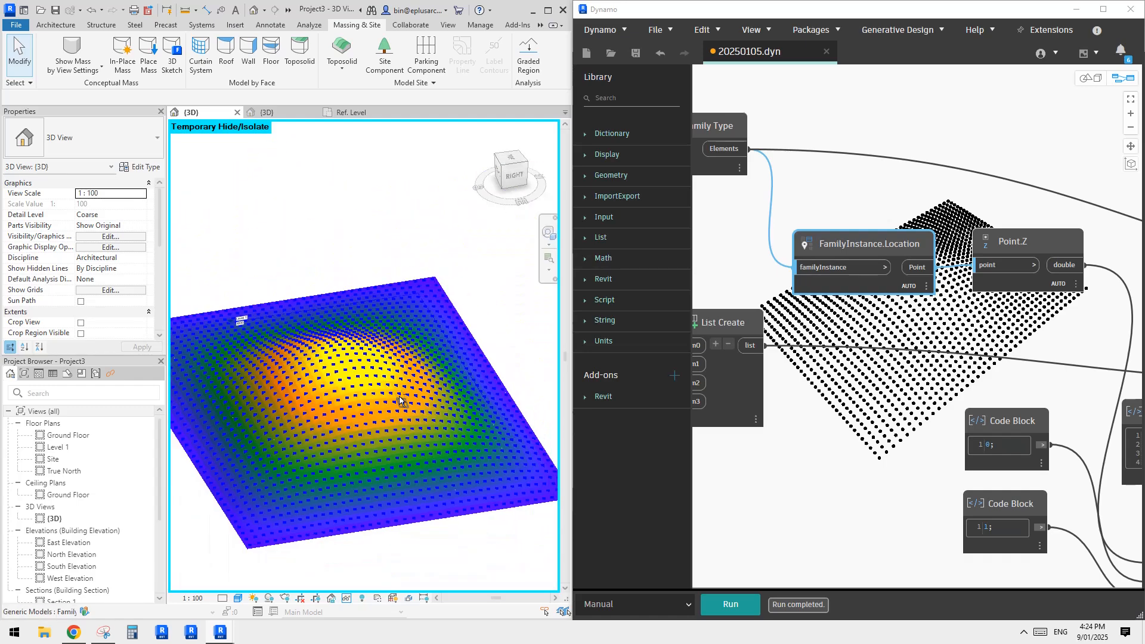
shift+middle_drag(238, 319, 502, 373)
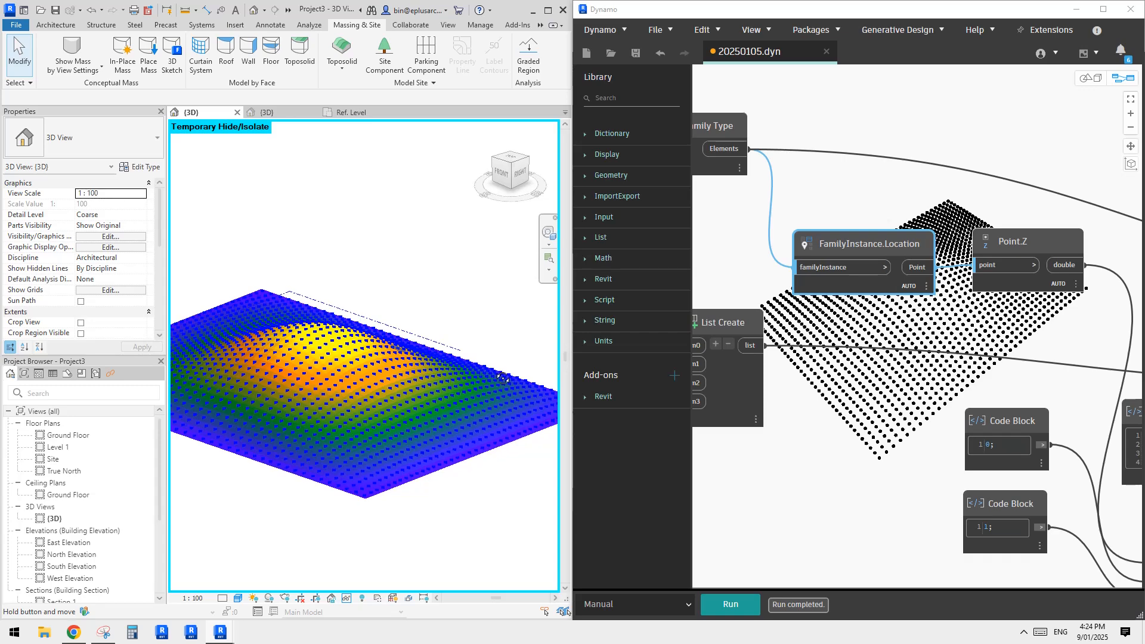
Turn off Preview Geometry for the FamilyInstance.Location node
right_click(850, 247)
click(869, 288)
shift+middle_drag(336, 360, 401, 376)
Review the node graph between the Family Types and Color Palette inputs and the Color Range node
scroll(847, 205, down, 6)
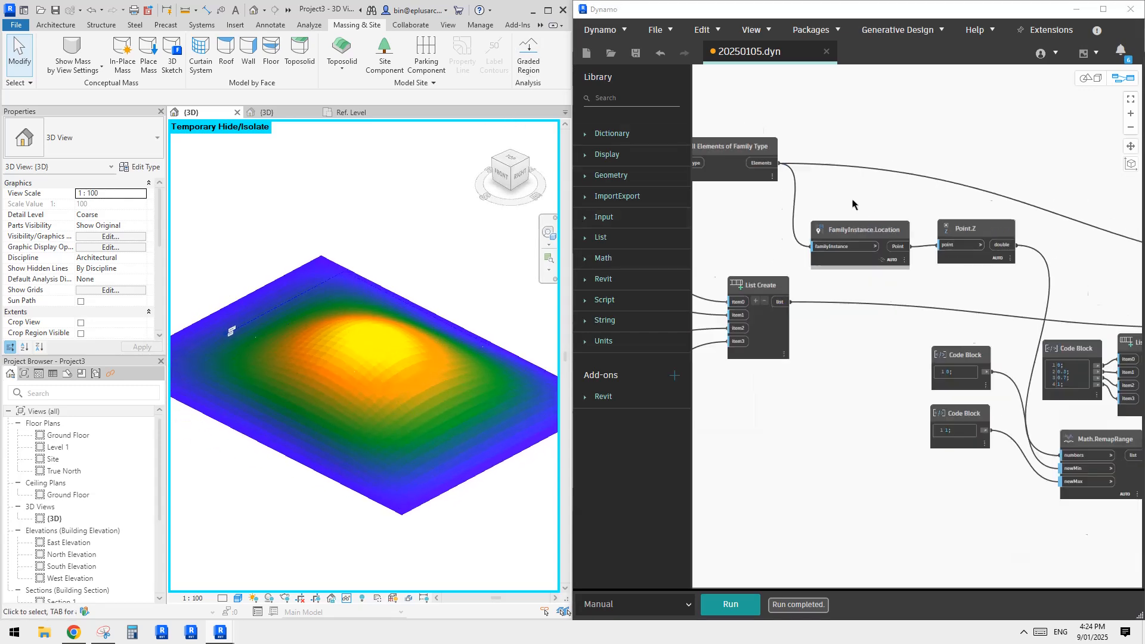
scroll(933, 327, up, 5)
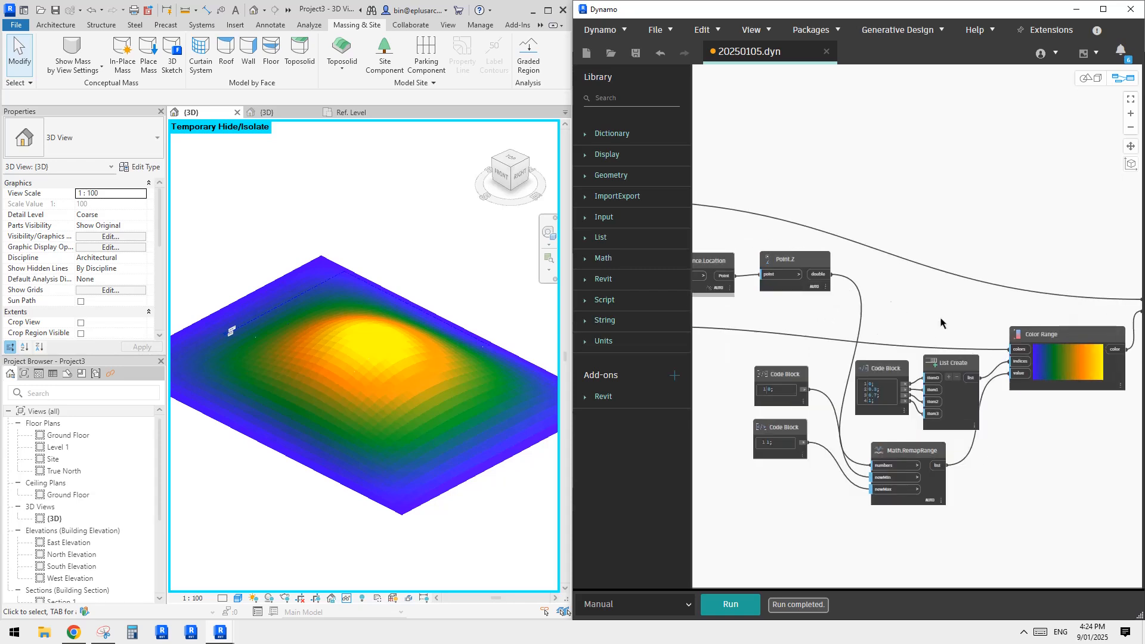
middle_drag(826, 334, 1014, 342)
middle_drag(750, 279, 853, 295)
scroll(853, 294, up, 3)
scroll(853, 295, down, 4)
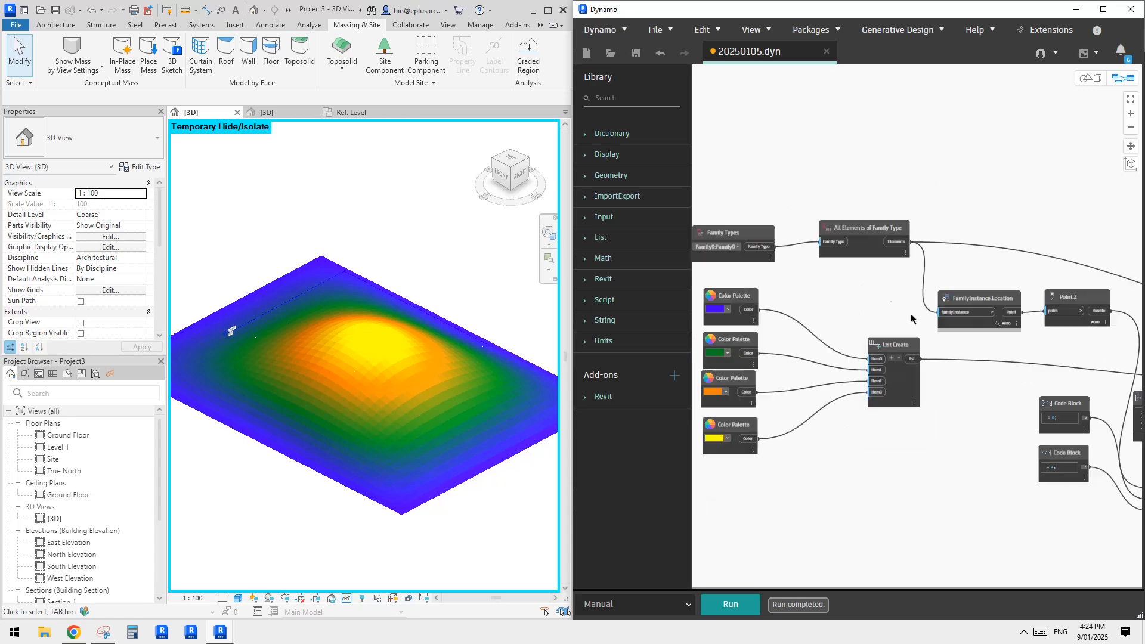
scroll(1004, 191, up, 1)
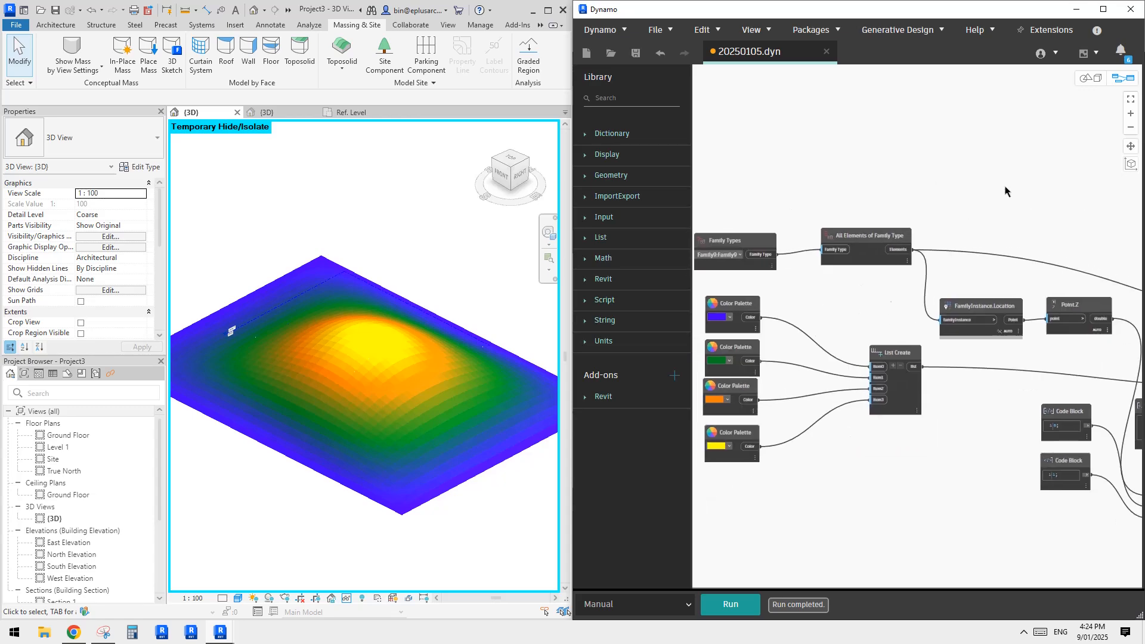
Minimize Dynamo, maximize the Revit window and view the colored surface from another side
click(1076, 9)
click(548, 10)
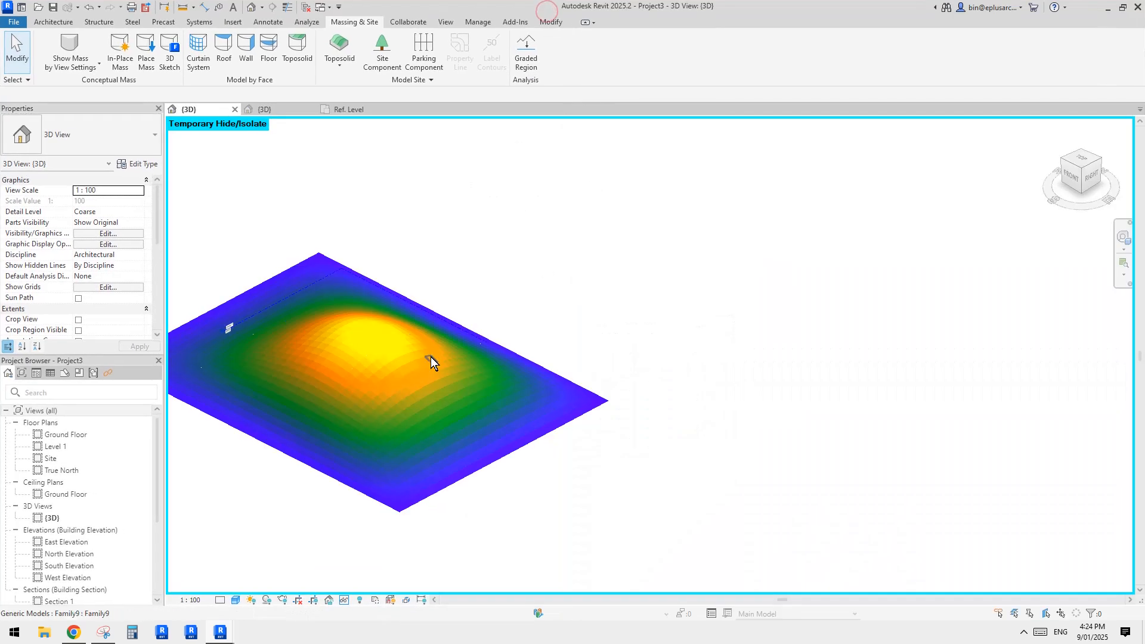
scroll(595, 385, up, 3)
shift+middle_drag(595, 385, 757, 396)
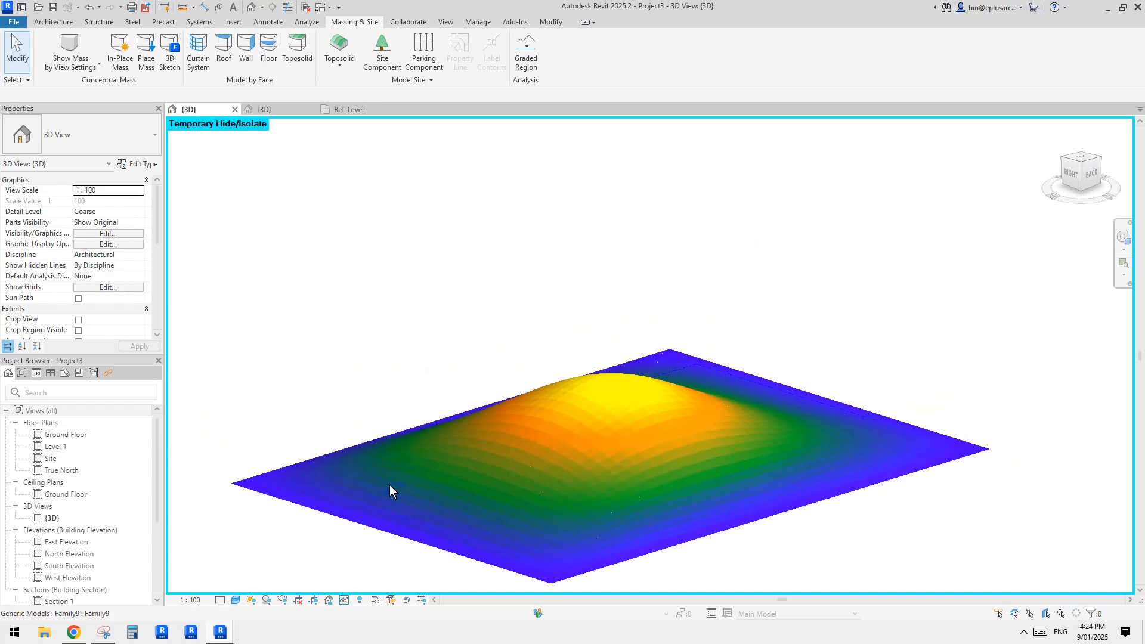
Switch to Chrome to view the Reddit post requesting a color gradient with Dynamo
click(73, 632)
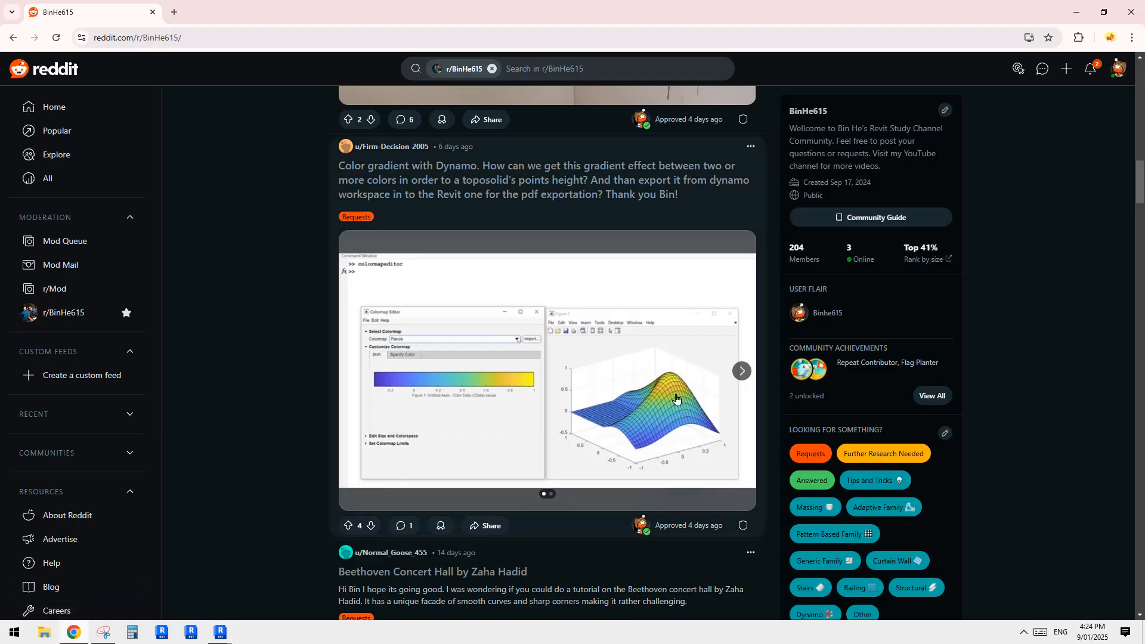
View the second image in the color gradient post and return to the first one
click(741, 371)
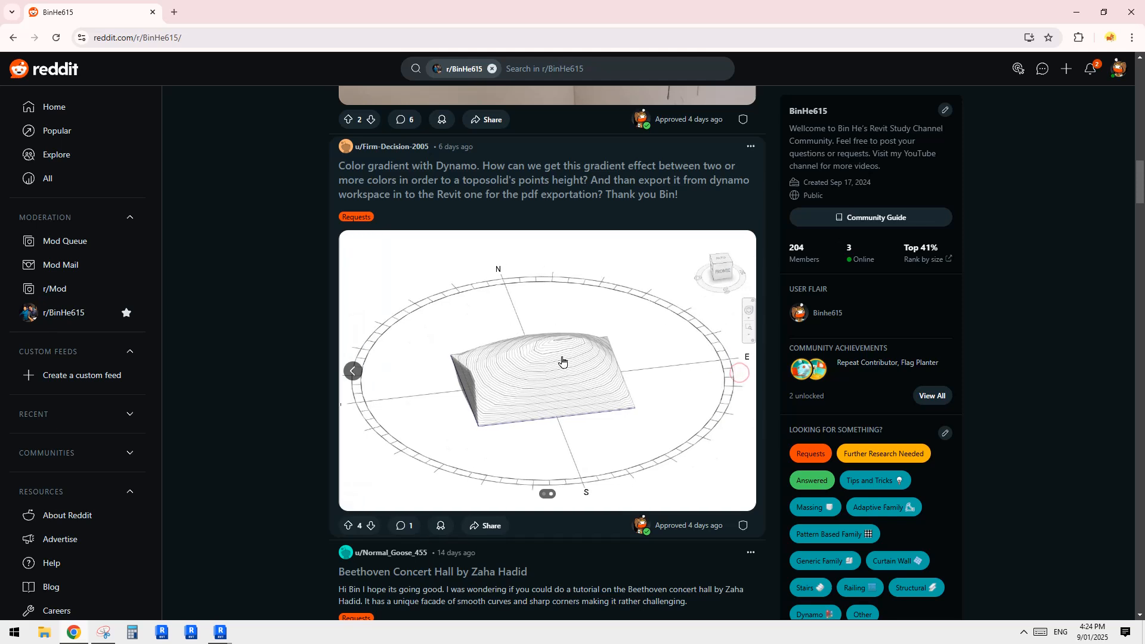
click(361, 371)
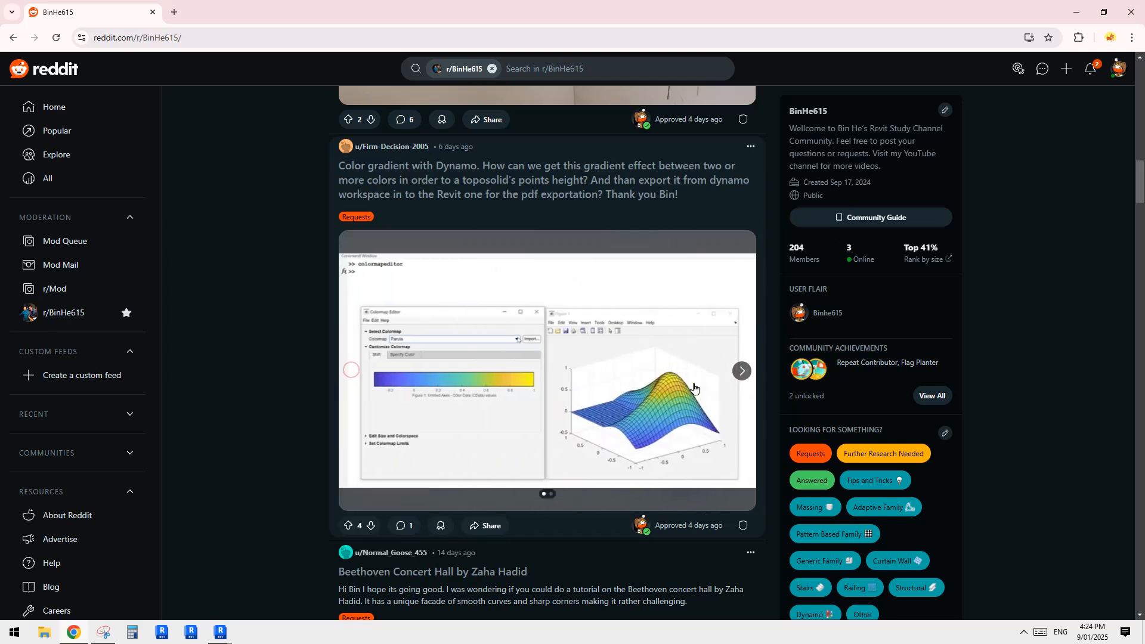
Switch back to Revit and examine the height-based color gradient on the surface from several angles
mouse_move(220, 637)
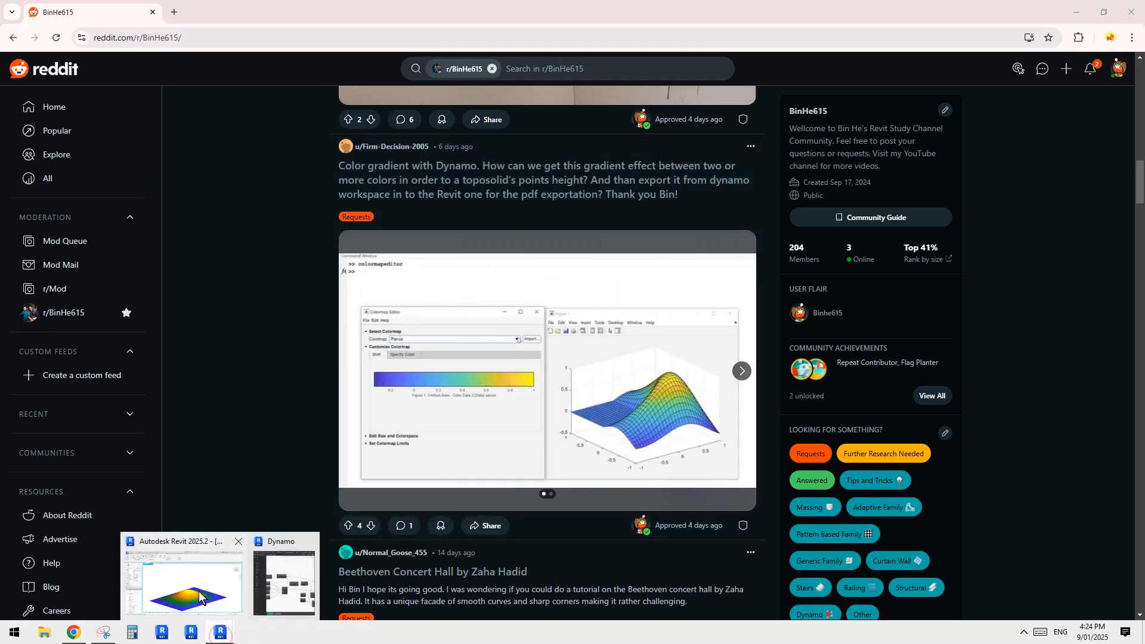
click(241, 590)
shift+middle_drag(817, 448, 893, 520)
middle_drag(645, 372, 709, 426)
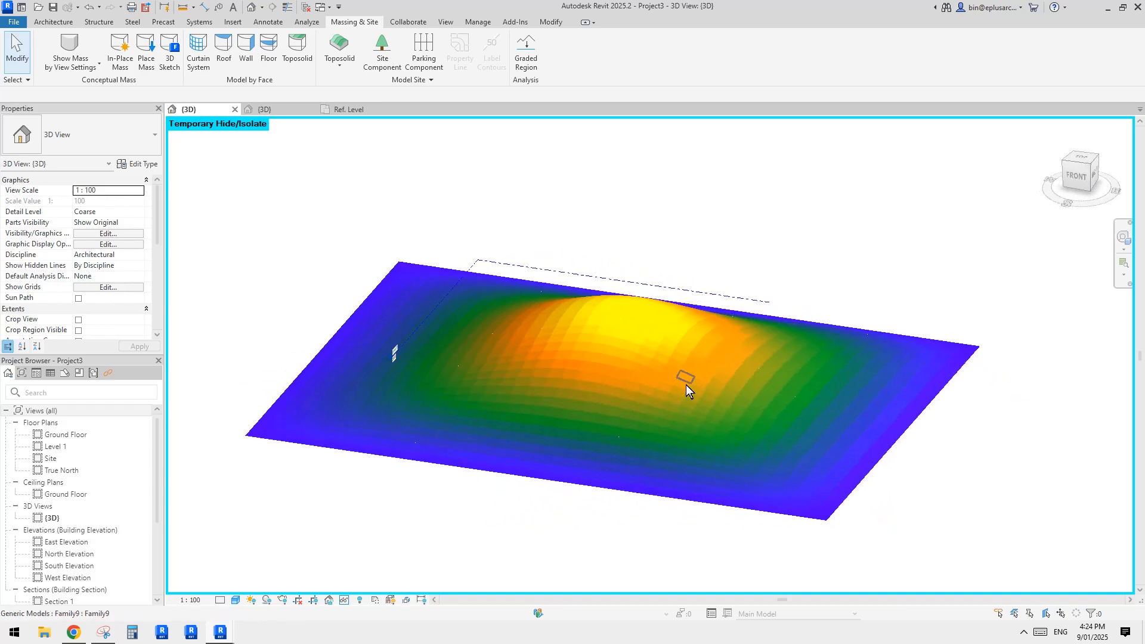
scroll(686, 385, up, 1)
mouse_move(652, 368)
middle_down()
mouse_move(674, 411)
mouse_move(714, 378)
mouse_move(662, 370)
middle_up()
scroll(701, 410, down, 1)
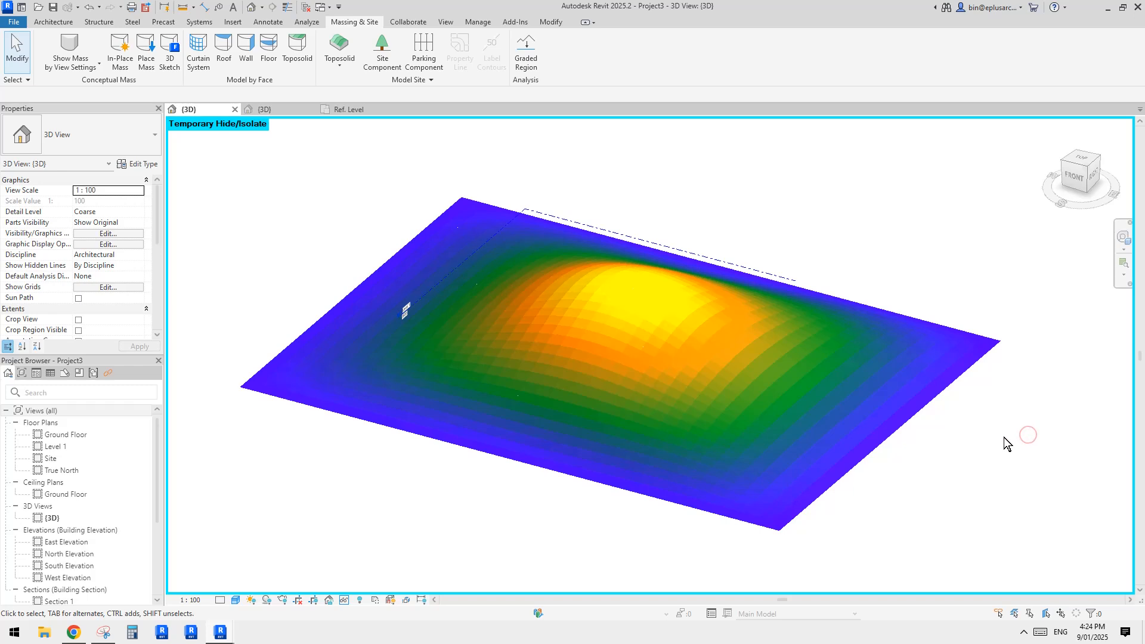
shift+middle_drag(1025, 437, 1014, 429)
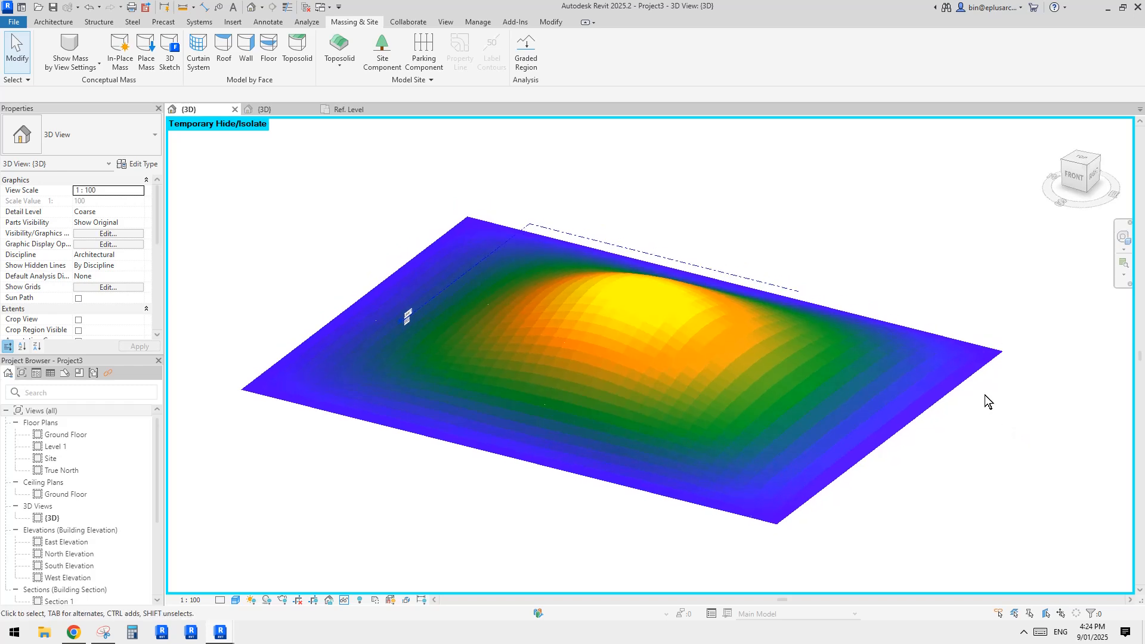
shift+middle_drag(985, 395, 960, 441)
middle_drag(888, 258, 917, 322)
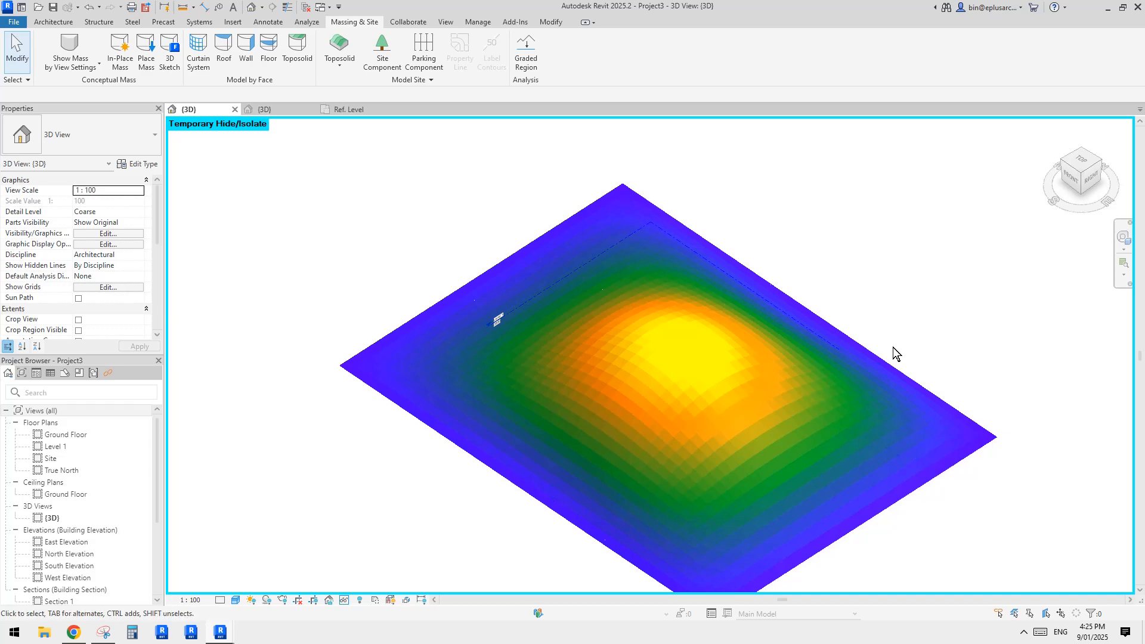
shift+middle_drag(915, 307, 777, 385)
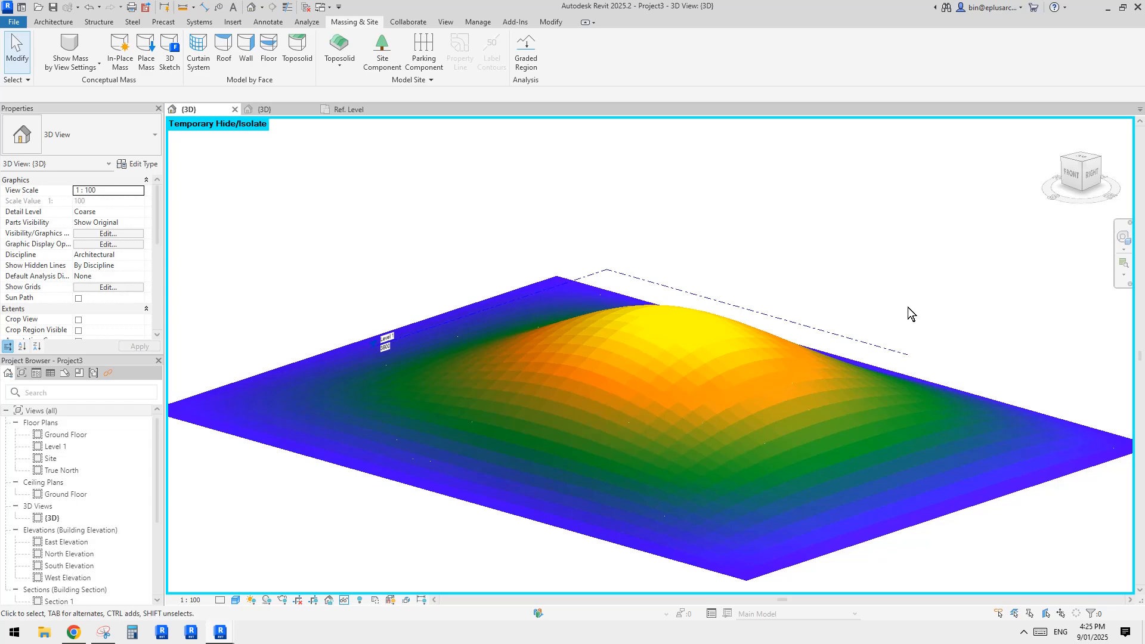
shift+middle_drag(908, 306, 796, 386)
Inspect the view-specific element graphics override of an orange panel near the crown, then close it without changes and deselect the panel
scroll(799, 347, up, 5)
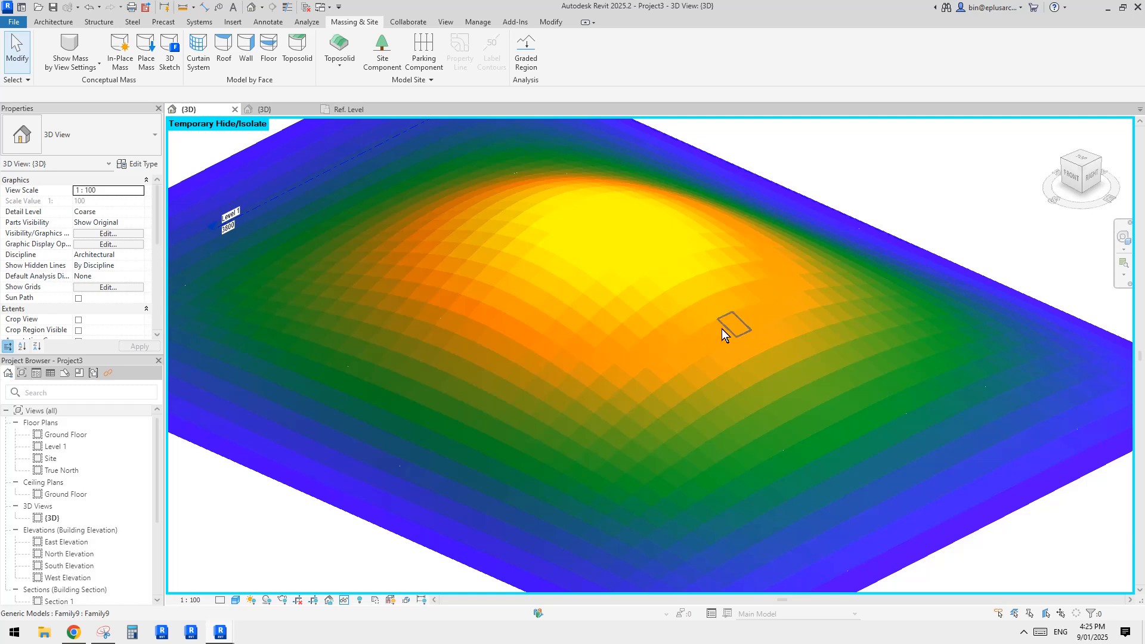
click(704, 304)
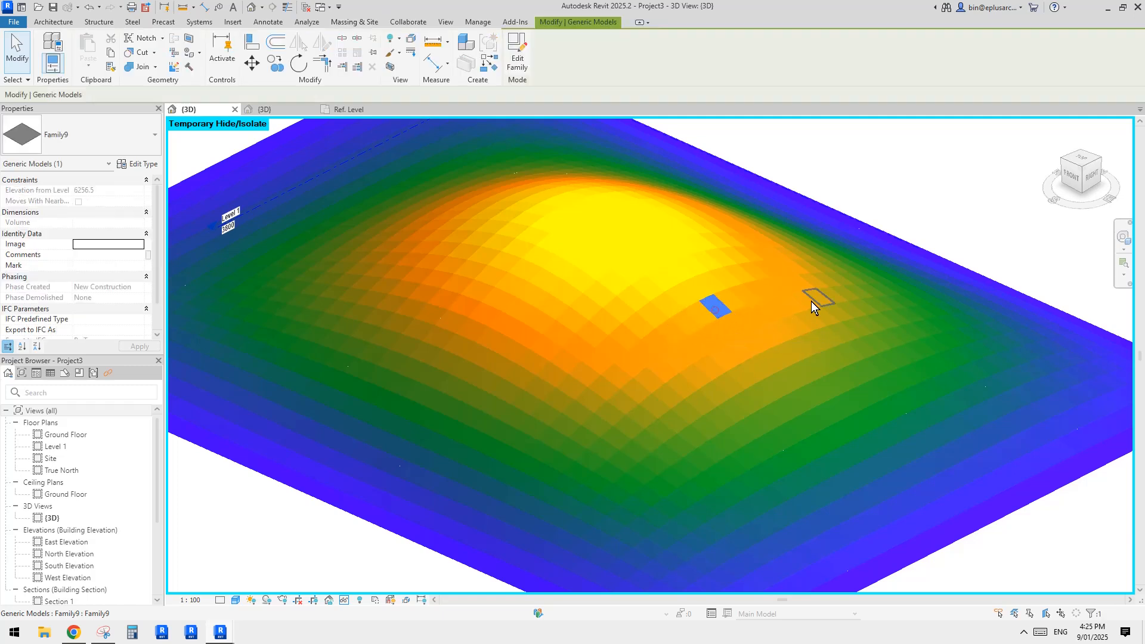
click(750, 319)
right_click(750, 319)
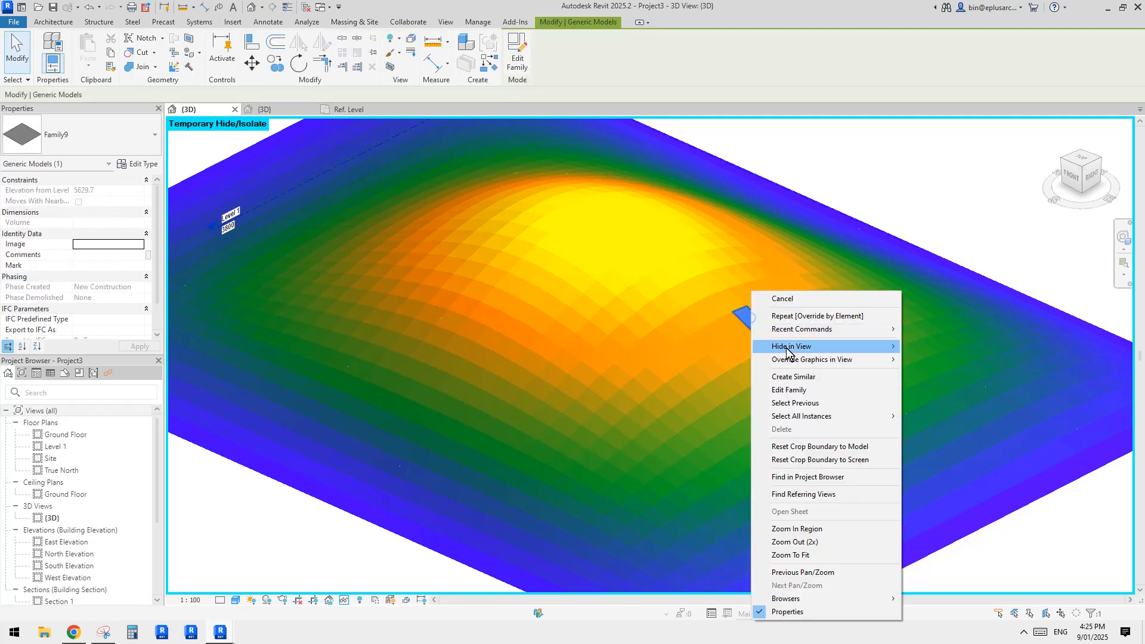
mouse_move(826, 361)
click(959, 360)
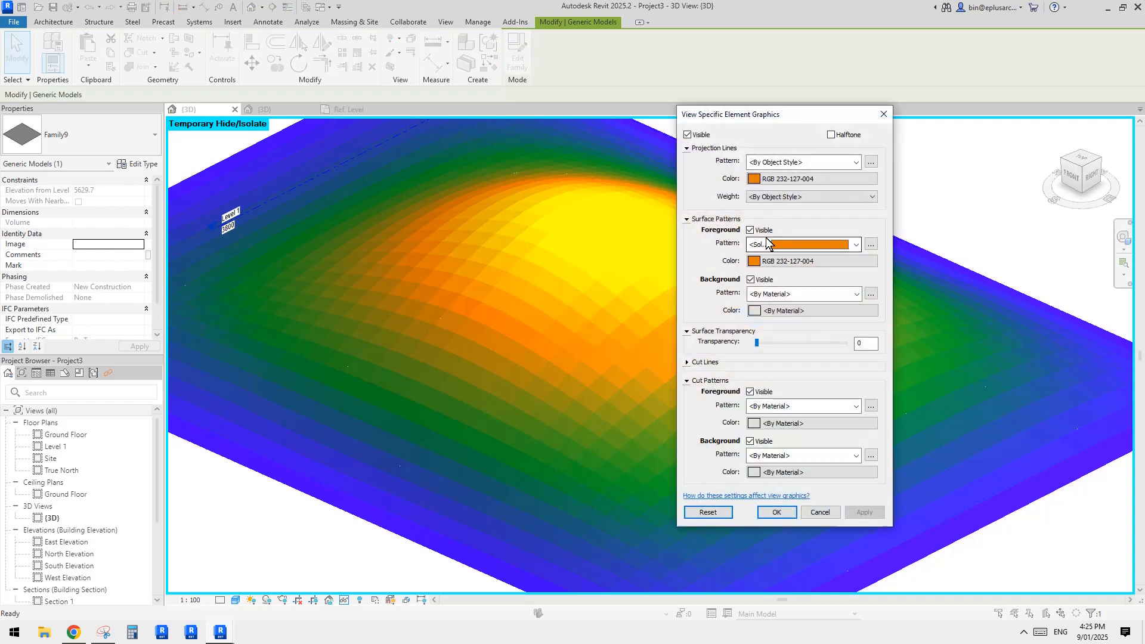
click(883, 114)
click(1003, 232)
Select a green panel on the slope, clear the selection and view the whole surface from a lower angle
click(822, 350)
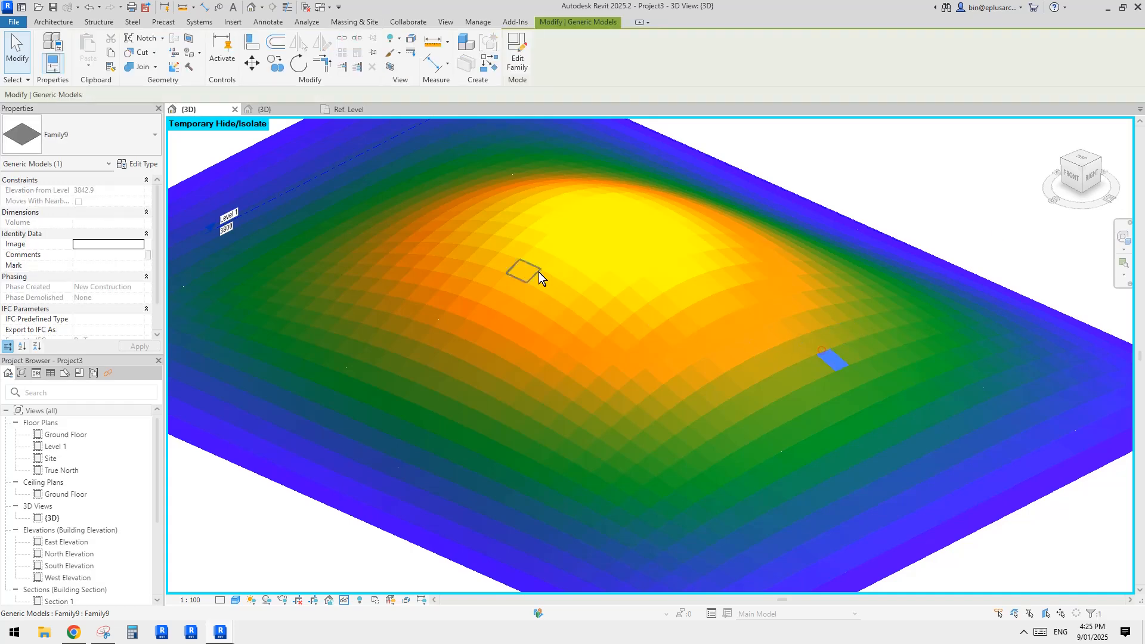
click(900, 191)
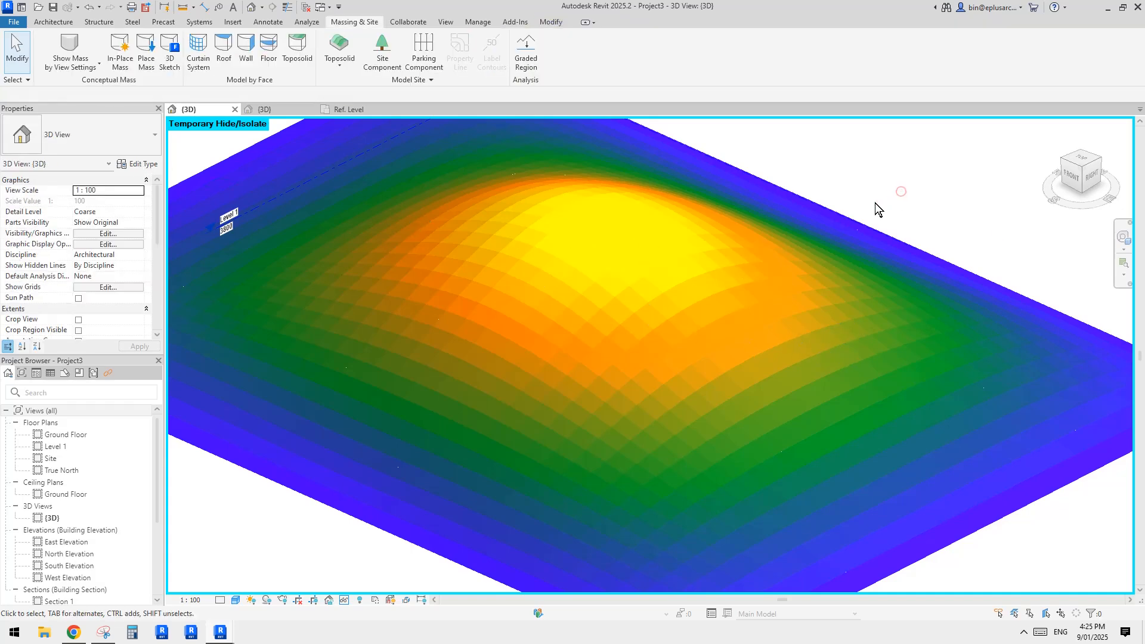
shift+middle_drag(875, 203, 808, 290)
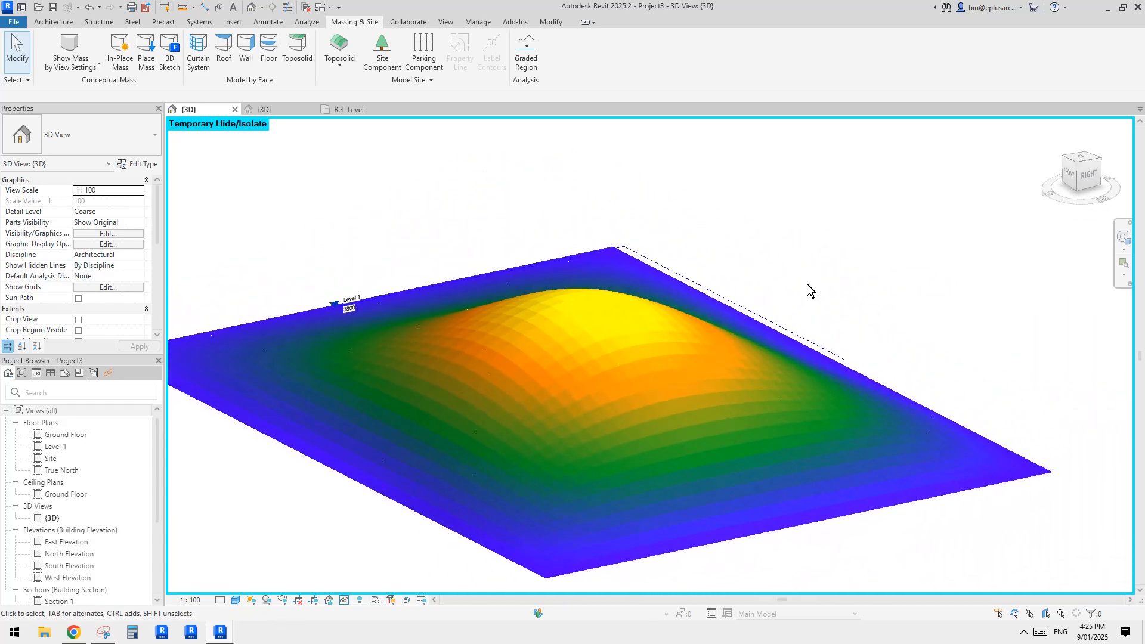